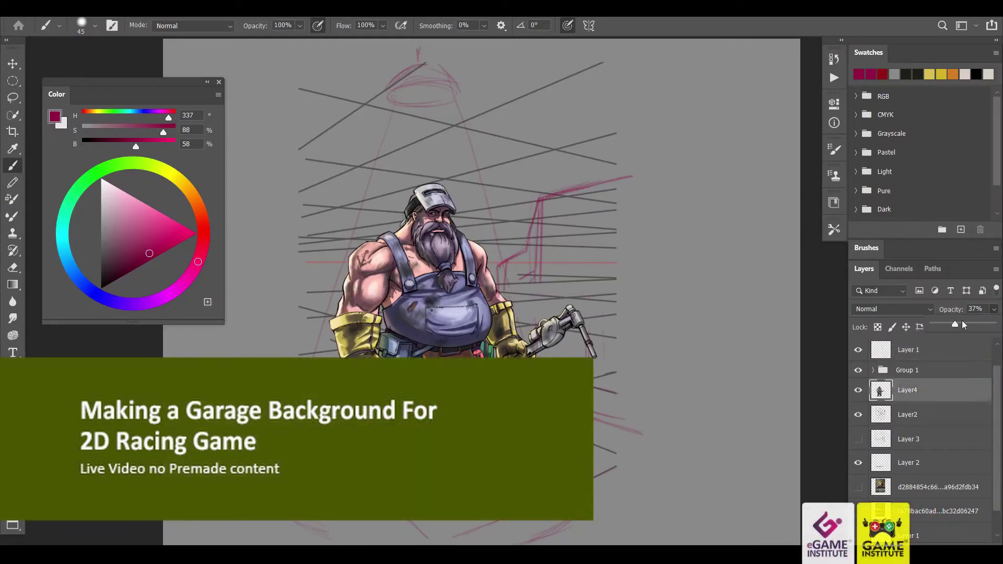
# Fade the dwarf layer and sketch a red arc around the welding torch on Layer 1
pyautogui.click(909, 389)
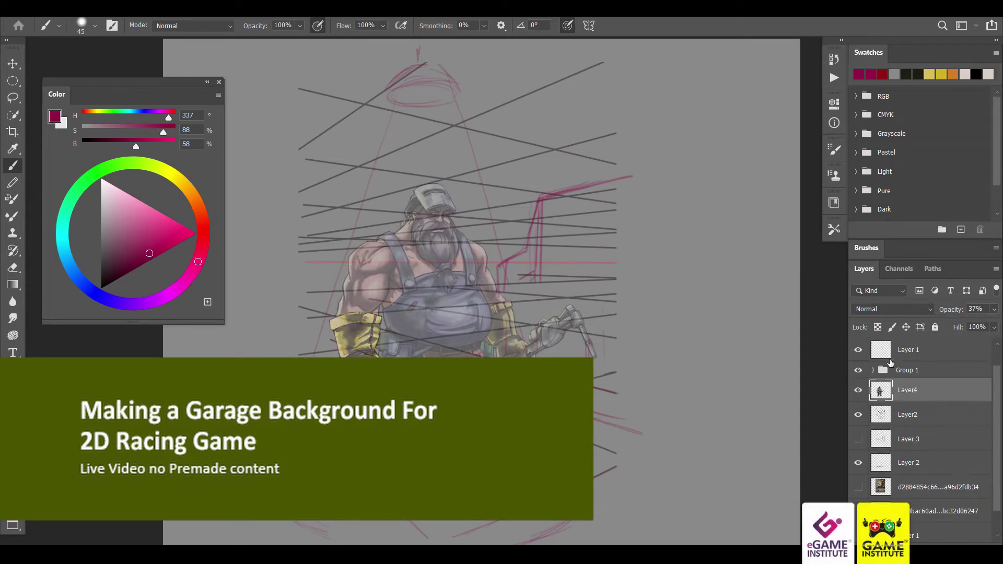
pyautogui.click(873, 370)
pyautogui.click(909, 349)
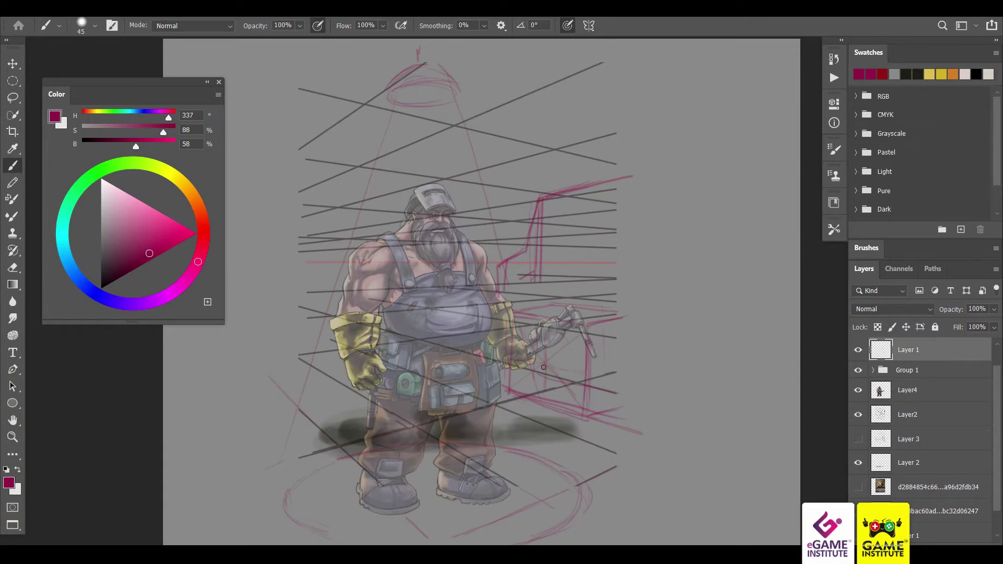
pyautogui.moveTo(518, 336); pyautogui.dragTo(579, 369)
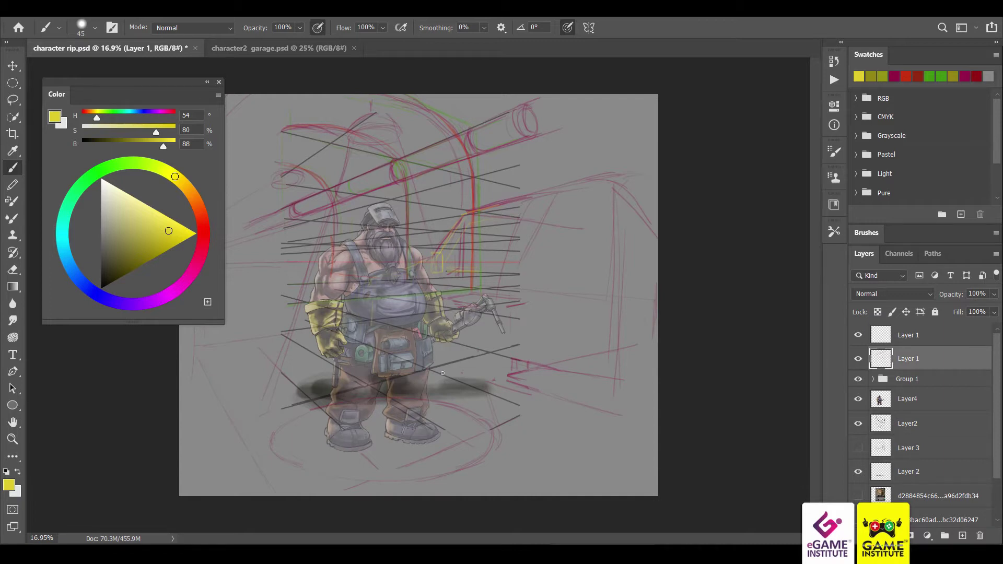
# Sketch yellow box, bracket and pipe-edge lines right of the dwarf, then pick dark olive
pyautogui.moveTo(421, 365); pyautogui.dragTo(444, 363)
pyautogui.moveTo(446, 246)
pyautogui.mouseDown()
pyautogui.moveTo(465, 220)
pyautogui.moveTo(528, 207)
pyautogui.moveTo(473, 258)
pyautogui.mouseUp()
pyautogui.moveTo(521, 230)
pyautogui.mouseDown()
pyautogui.moveTo(504, 273)
pyautogui.moveTo(477, 263)
pyautogui.mouseUp()
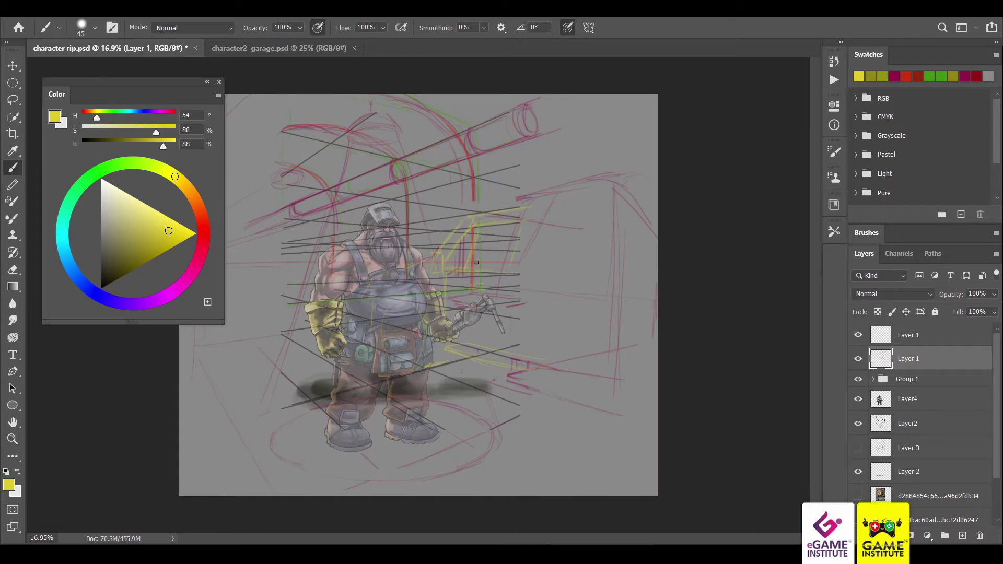
pyautogui.hotkey('ctrl', 'z')
pyautogui.hotkey('ctrl', 'z')
pyautogui.hotkey('ctrl', 'z')
pyautogui.hotkey('ctrl', 'z')
pyautogui.hotkey('ctrl', 'z')
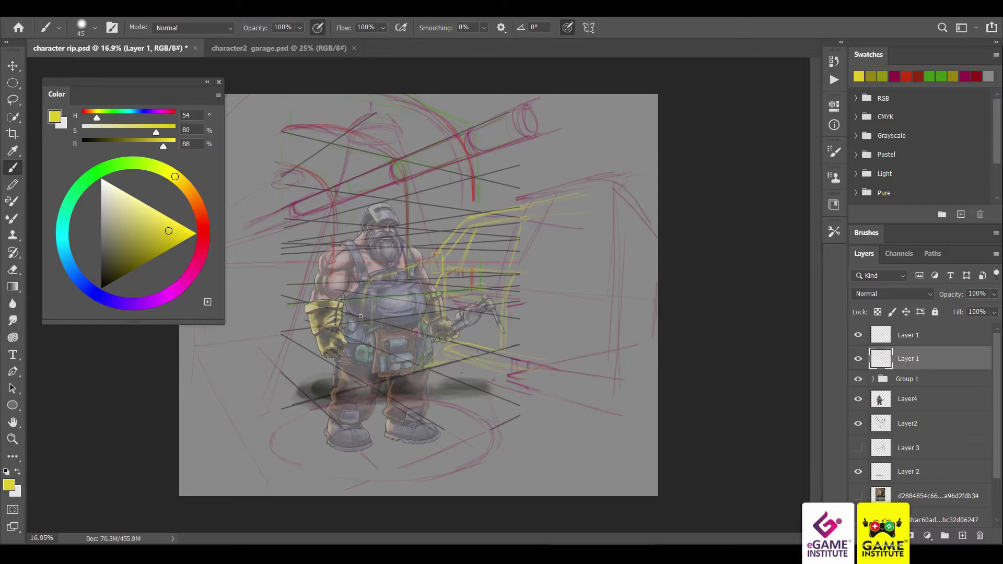
pyautogui.moveTo(430, 253); pyautogui.dragTo(433, 273)
pyautogui.moveTo(306, 216); pyautogui.dragTo(408, 181)
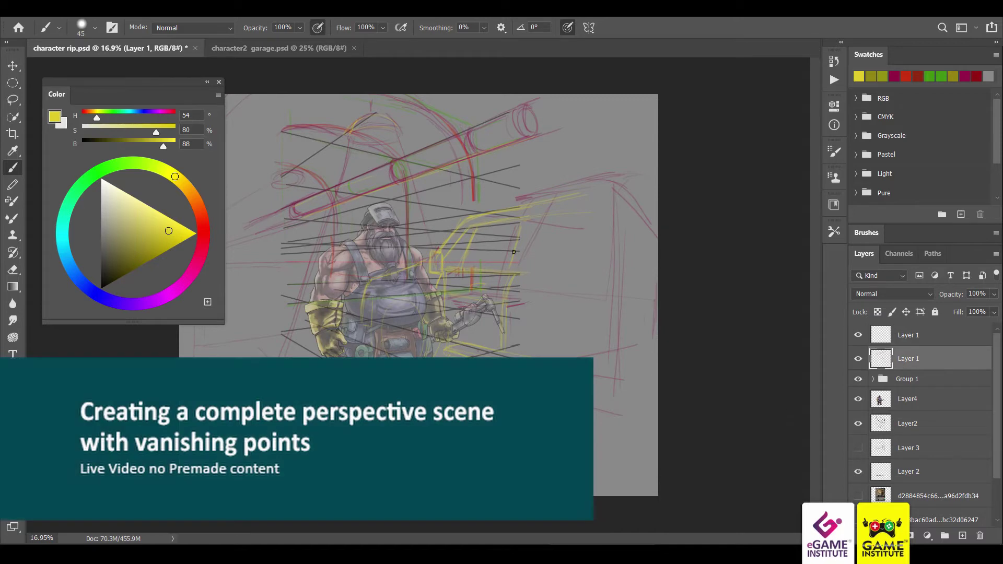
pyautogui.click(111, 277)
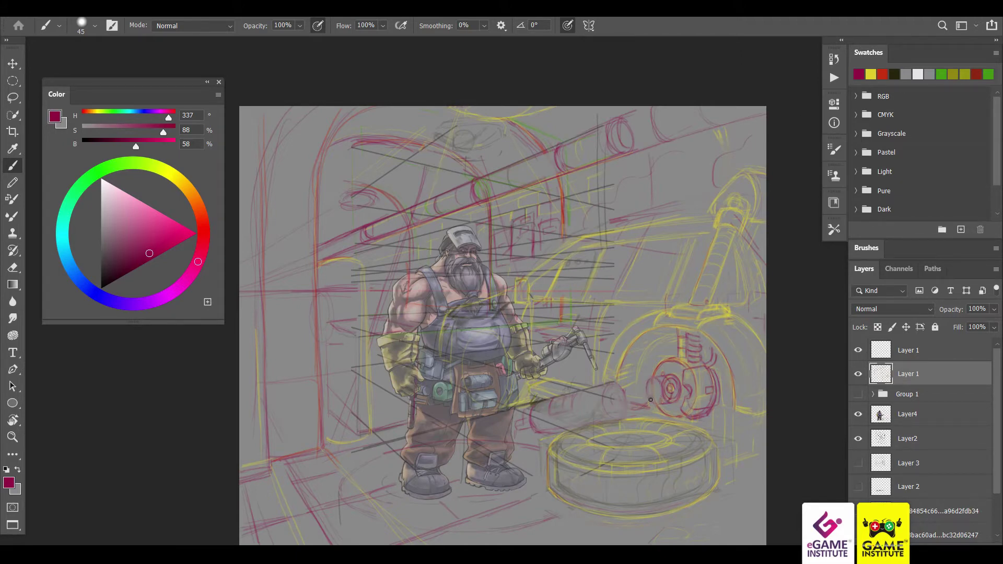
# Sketch a red ring beside the wheel hub and add lighter yellow cover and floor strokes
pyautogui.moveTo(668, 387)
pyautogui.mouseDown()
pyautogui.moveTo(651, 401)
pyautogui.moveTo(647, 385)
pyautogui.moveTo(676, 374)
pyautogui.mouseUp()
pyautogui.click(870, 73)
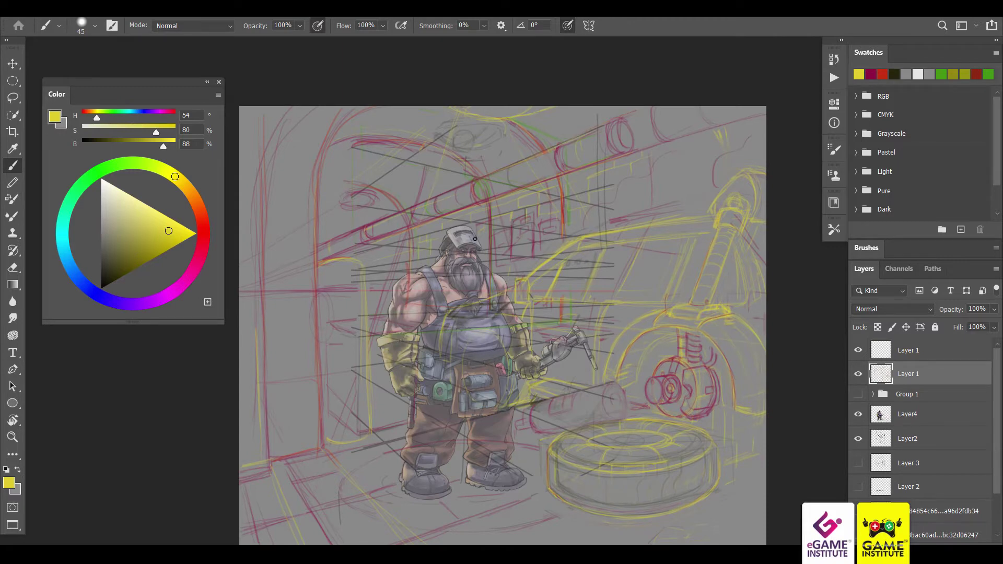
pyautogui.moveTo(565, 196); pyautogui.dragTo(568, 220)
pyautogui.moveTo(269, 384); pyautogui.dragTo(298, 380)
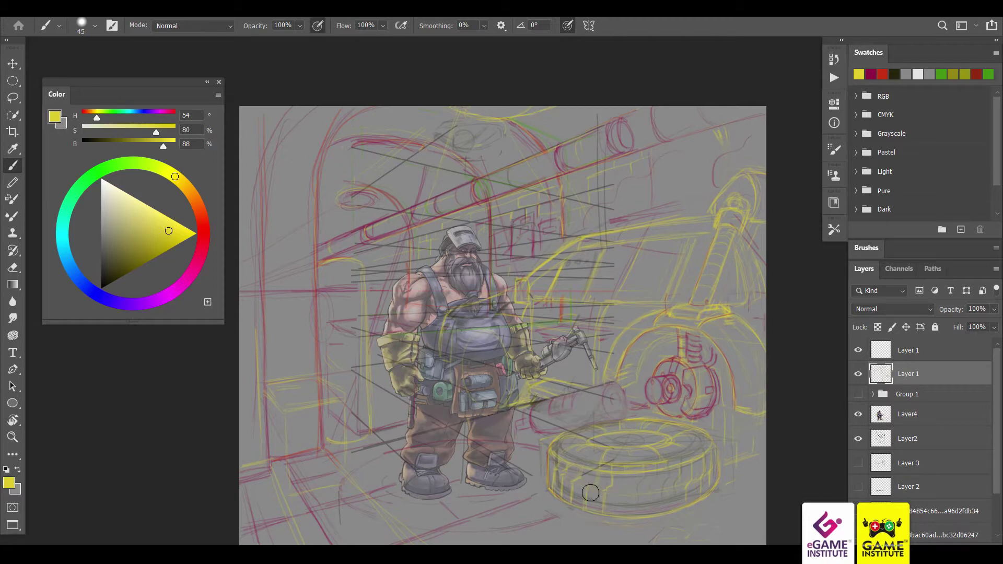
# Sketch yellow tread marks along the tire's side and its right edge
pyautogui.moveTo(557, 458); pyautogui.dragTo(554, 489)
pyautogui.moveTo(644, 475); pyautogui.dragTo(644, 512)
pyautogui.moveTo(662, 469); pyautogui.dragTo(674, 504)
pyautogui.moveTo(719, 449); pyautogui.dragTo(718, 482)
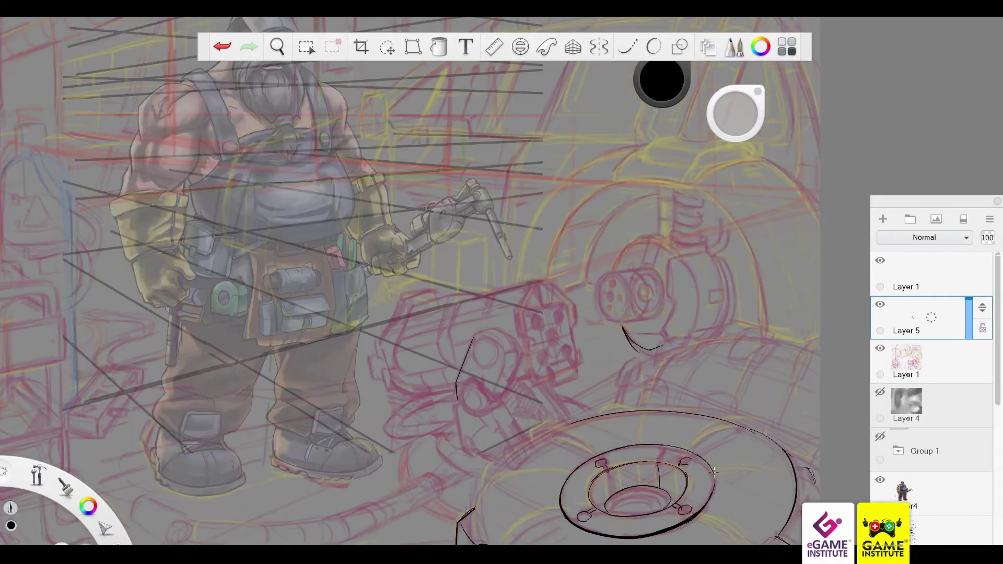
# Ink the left and right sides of the wheel's outer ellipse and the inner ring edge
pyautogui.moveTo(713, 473); pyautogui.dragTo(685, 524)
pyautogui.moveTo(479, 507); pyautogui.dragTo(558, 420)
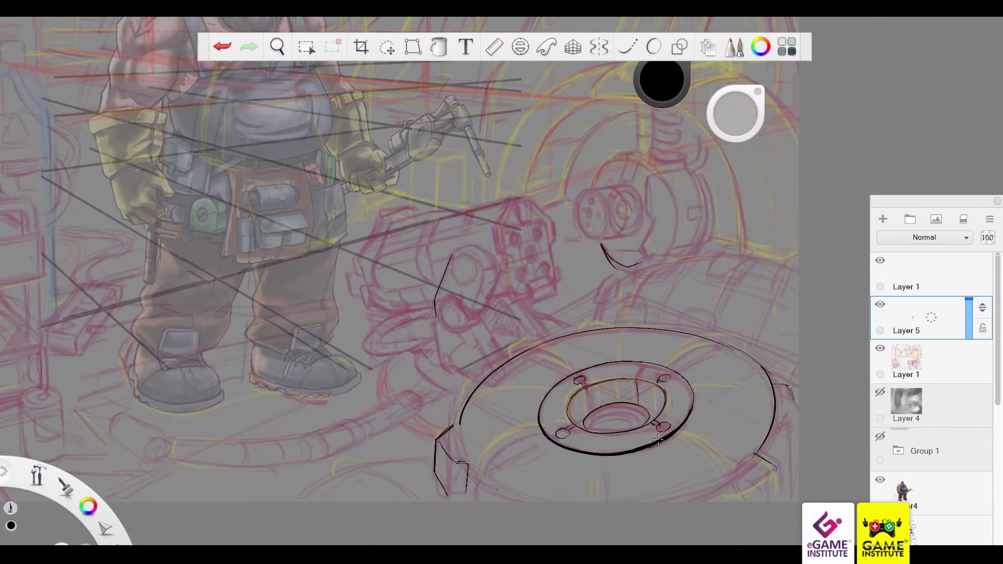
pyautogui.moveTo(694, 409); pyautogui.dragTo(689, 425)
pyautogui.moveTo(436, 476); pyautogui.dragTo(449, 499)
pyautogui.moveTo(507, 347); pyautogui.dragTo(541, 326)
pyautogui.moveTo(765, 457); pyautogui.dragTo(779, 499)
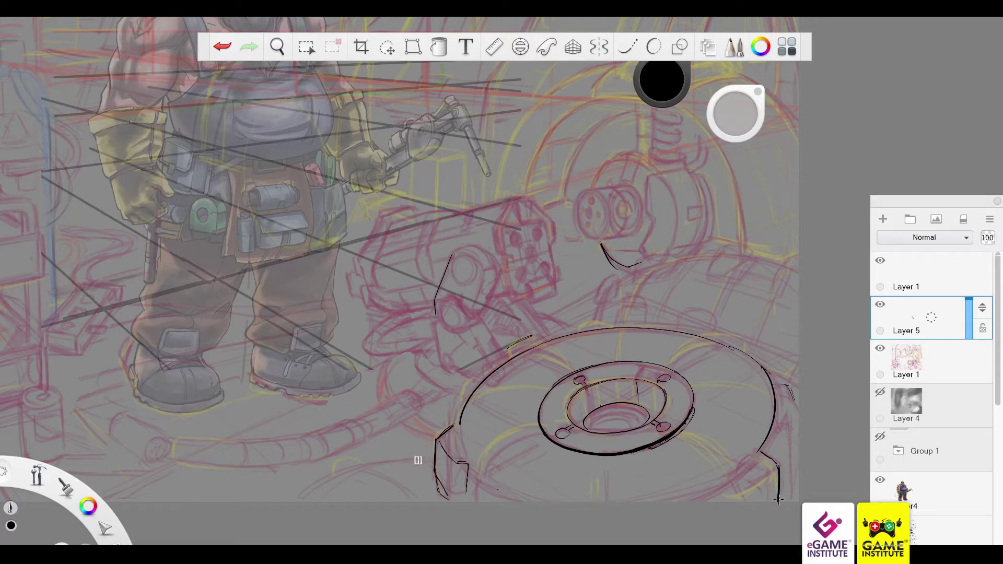
# Redo the wheel's right and bottom edges in black ink after undoing stray strokes
pyautogui.hotkey('ctrl', 'z')
pyautogui.moveTo(737, 450); pyautogui.dragTo(705, 486)
pyautogui.hotkey('ctrl', 'z')
pyautogui.moveTo(752, 459); pyautogui.dragTo(733, 478)
pyautogui.moveTo(792, 408)
pyautogui.mouseDown()
pyautogui.moveTo(793, 439)
pyautogui.moveTo(779, 444)
pyautogui.mouseUp()
pyautogui.moveTo(792, 426); pyautogui.dragTo(791, 445)
pyautogui.moveTo(741, 471); pyautogui.dragTo(727, 486)
pyautogui.moveTo(473, 485); pyautogui.dragTo(497, 496)
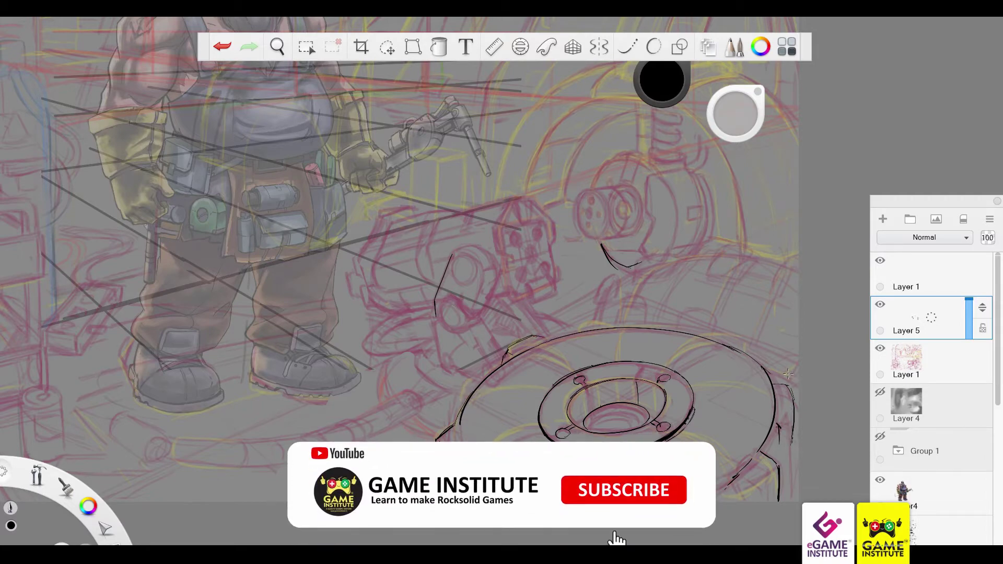
# Ink the wheel's top edge, left tread, lower-right rim and an arc across the top
pyautogui.moveTo(604, 328); pyautogui.dragTo(641, 321)
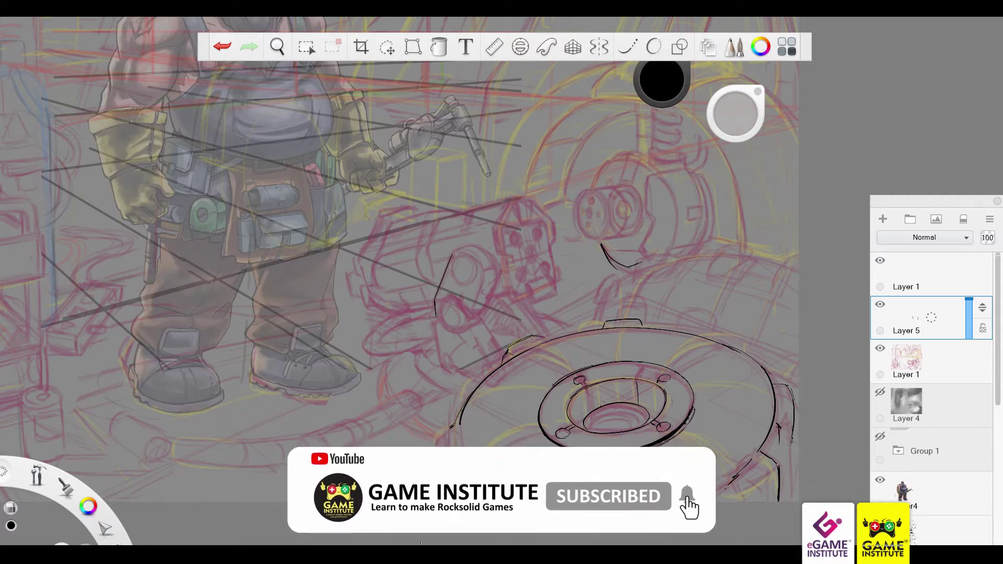
pyautogui.moveTo(472, 382); pyautogui.dragTo(444, 420)
pyautogui.moveTo(695, 332); pyautogui.dragTo(742, 354)
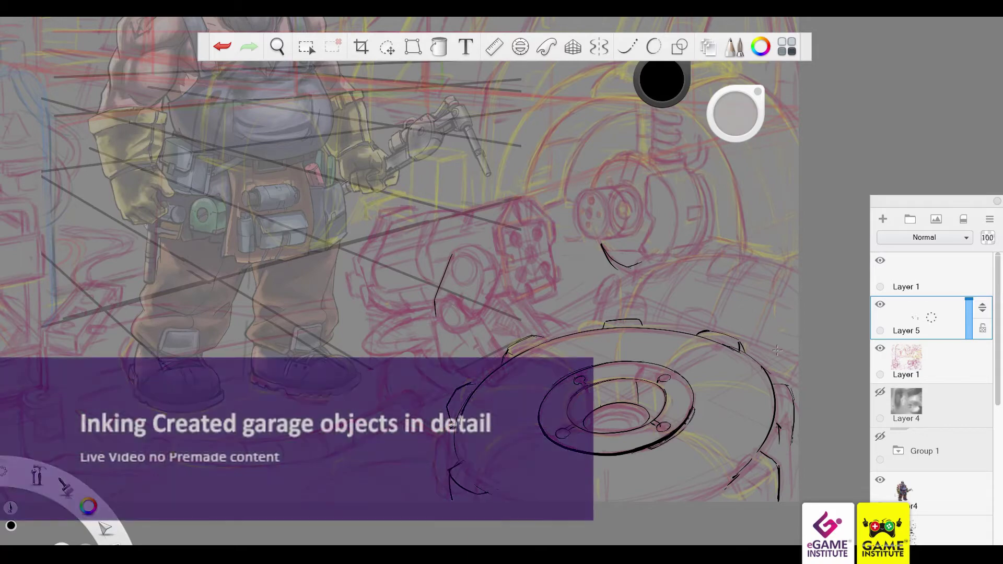
pyautogui.moveTo(772, 465); pyautogui.dragTo(706, 501)
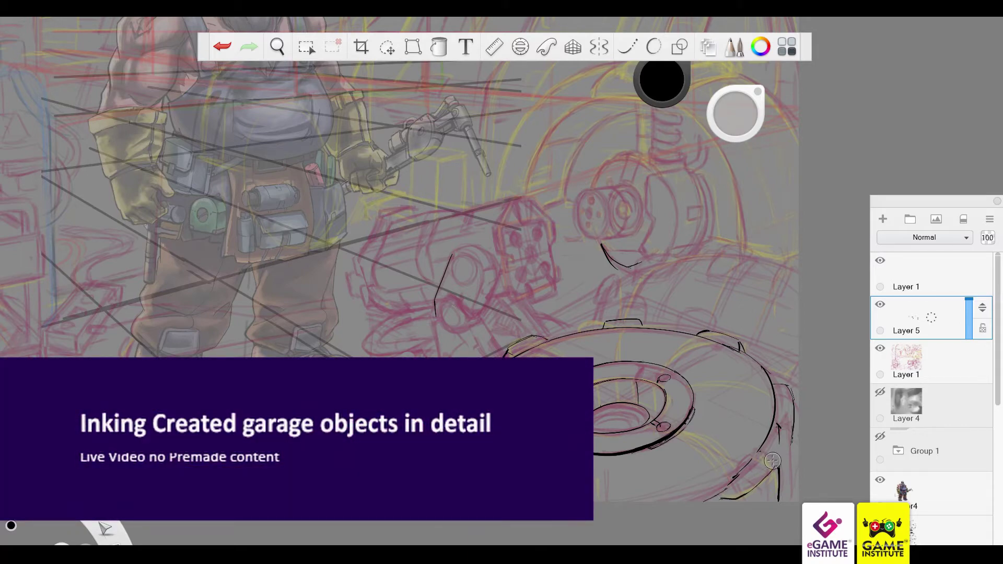
pyautogui.moveTo(765, 446)
pyautogui.mouseDown()
pyautogui.moveTo(778, 468)
pyautogui.moveTo(787, 462)
pyautogui.mouseUp()
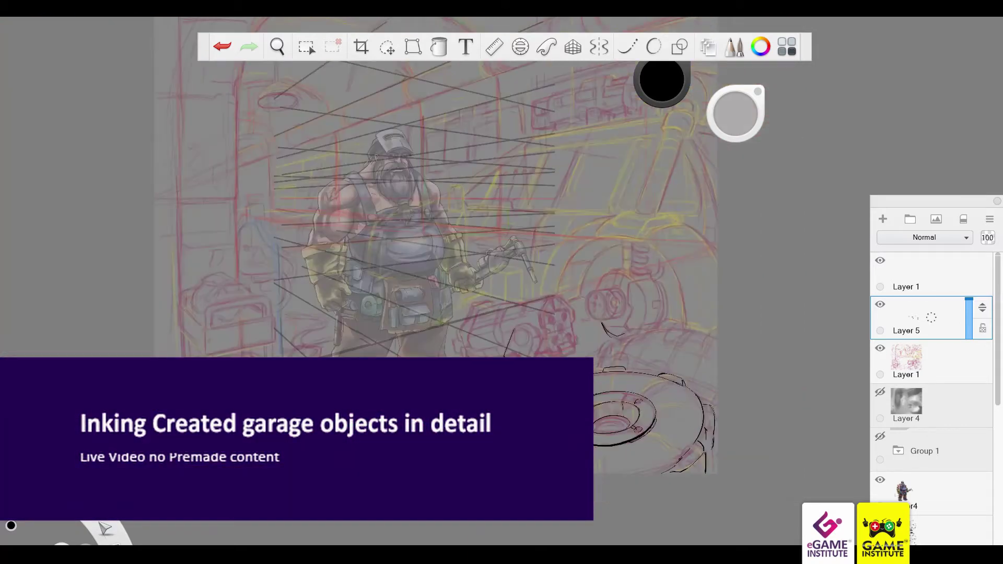
pyautogui.moveTo(596, 355); pyautogui.dragTo(758, 337)
# Outline and darken the wheel's chunky tread blocks along its upper rim
pyautogui.moveTo(697, 314); pyautogui.dragTo(686, 340)
pyautogui.moveTo(686, 340); pyautogui.dragTo(710, 343)
pyautogui.moveTo(661, 384); pyautogui.dragTo(692, 372)
pyautogui.moveTo(622, 329); pyautogui.dragTo(656, 320)
pyautogui.moveTo(643, 328); pyautogui.dragTo(633, 347)
pyautogui.moveTo(613, 379); pyautogui.dragTo(632, 365)
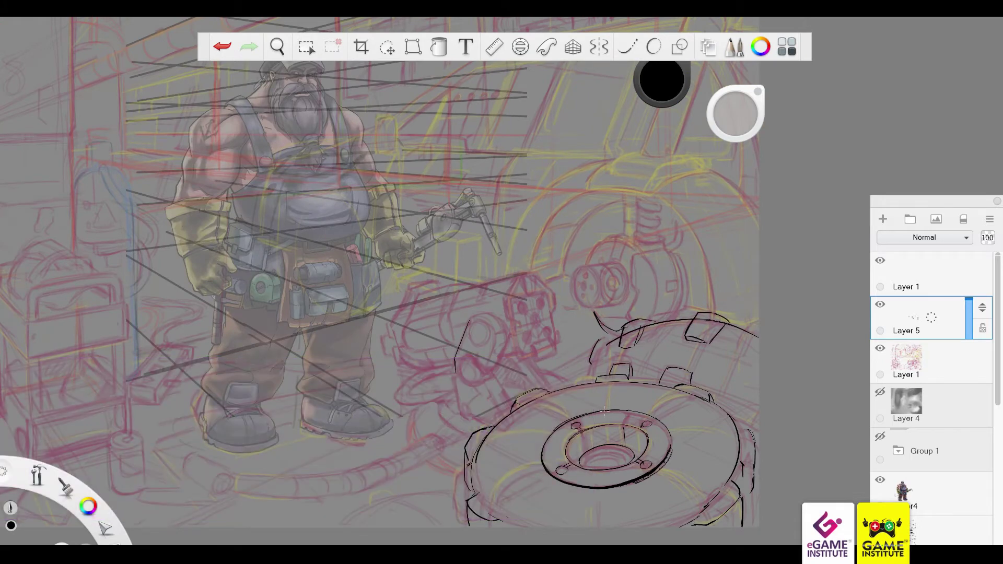
pyautogui.moveTo(708, 324); pyautogui.dragTo(719, 340)
pyautogui.moveTo(609, 338)
pyautogui.mouseDown()
pyautogui.moveTo(603, 351)
pyautogui.moveTo(636, 345)
pyautogui.moveTo(619, 350)
pyautogui.mouseUp()
pyautogui.moveTo(681, 337); pyautogui.dragTo(720, 345)
pyautogui.moveTo(660, 384)
pyautogui.mouseDown()
pyautogui.moveTo(674, 370)
pyautogui.moveTo(699, 386)
pyautogui.mouseUp()
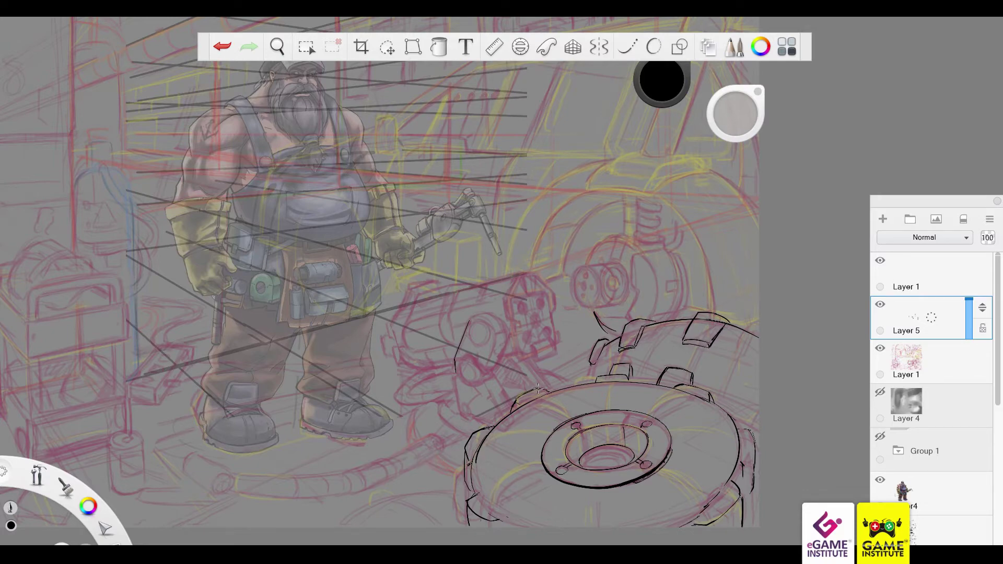
# Ink treads on the wheel's lower right and lower left, plus extra rim strokes
pyautogui.moveTo(691, 526); pyautogui.dragTo(698, 518)
pyautogui.moveTo(725, 524); pyautogui.dragTo(732, 513)
pyautogui.moveTo(744, 478); pyautogui.dragTo(754, 510)
pyautogui.moveTo(734, 429); pyautogui.dragTo(747, 425)
pyautogui.moveTo(516, 521)
pyautogui.mouseDown()
pyautogui.moveTo(491, 525)
pyautogui.moveTo(528, 473)
pyautogui.mouseUp()
pyautogui.moveTo(502, 504); pyautogui.dragTo(539, 480)
pyautogui.moveTo(649, 411)
pyautogui.mouseDown()
pyautogui.moveTo(672, 390)
pyautogui.moveTo(687, 397)
pyautogui.mouseUp()
pyautogui.moveTo(514, 492)
pyautogui.mouseDown()
pyautogui.moveTo(501, 504)
pyautogui.moveTo(540, 473)
pyautogui.mouseUp()
pyautogui.moveTo(556, 403); pyautogui.dragTo(568, 415)
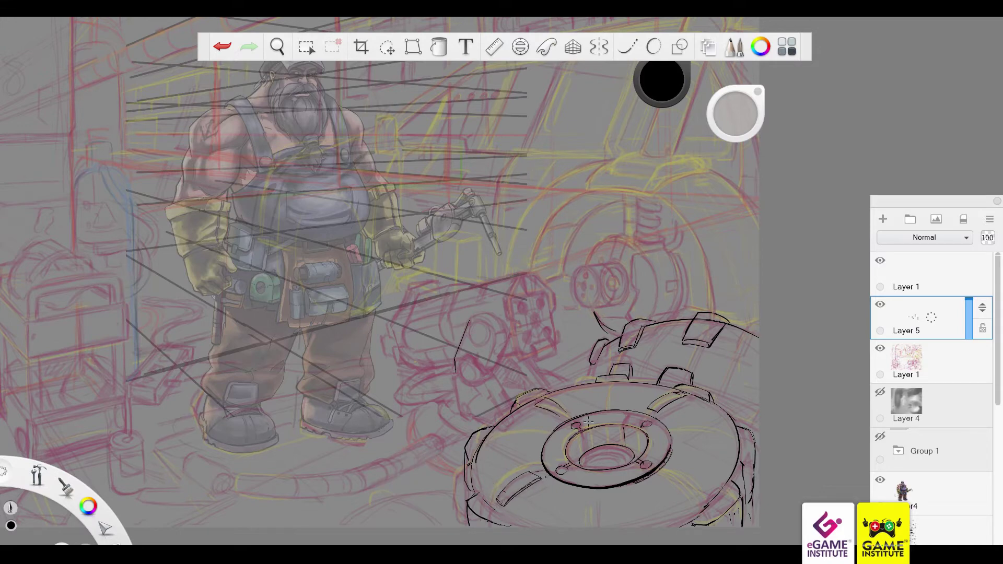
pyautogui.moveTo(662, 473); pyautogui.dragTo(704, 492)
# Ink the small treads and the bottom of the hub ellipse, undoing bad hub strokes
pyautogui.moveTo(610, 391); pyautogui.dragTo(606, 404)
pyautogui.moveTo(594, 494); pyautogui.dragTo(601, 525)
pyautogui.moveTo(611, 427); pyautogui.dragTo(613, 443)
pyautogui.hotkey('ctrl', 'z')
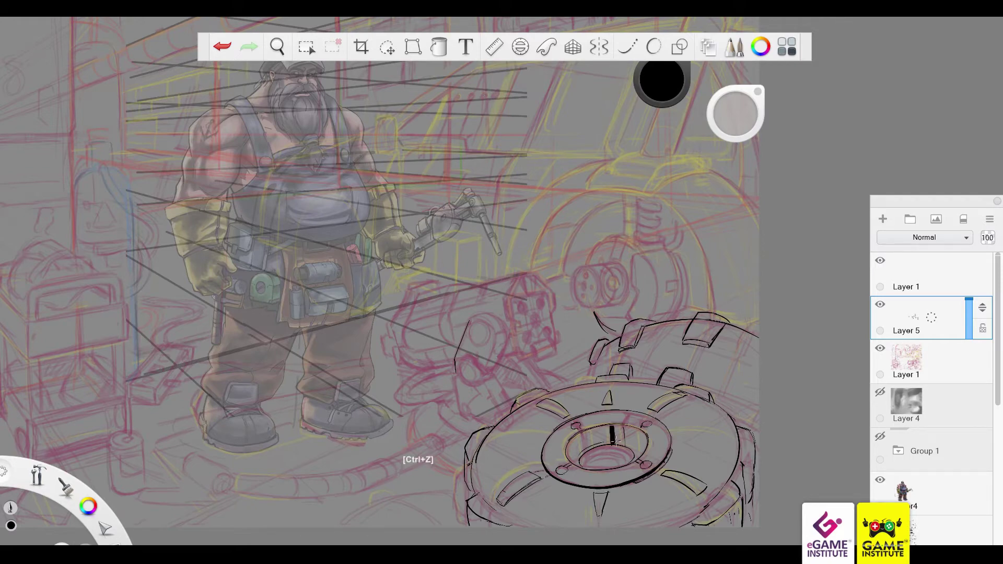
pyautogui.hotkey('ctrl', 'z')
pyautogui.hotkey('ctrl', 'z')
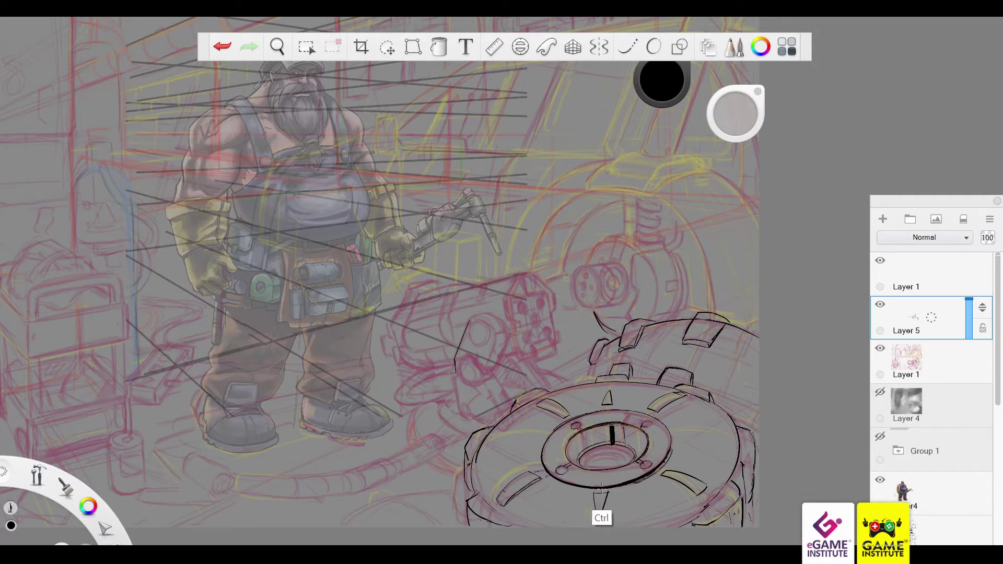
pyautogui.hotkey('ctrl', 'z')
pyautogui.moveTo(549, 475); pyautogui.dragTo(673, 444)
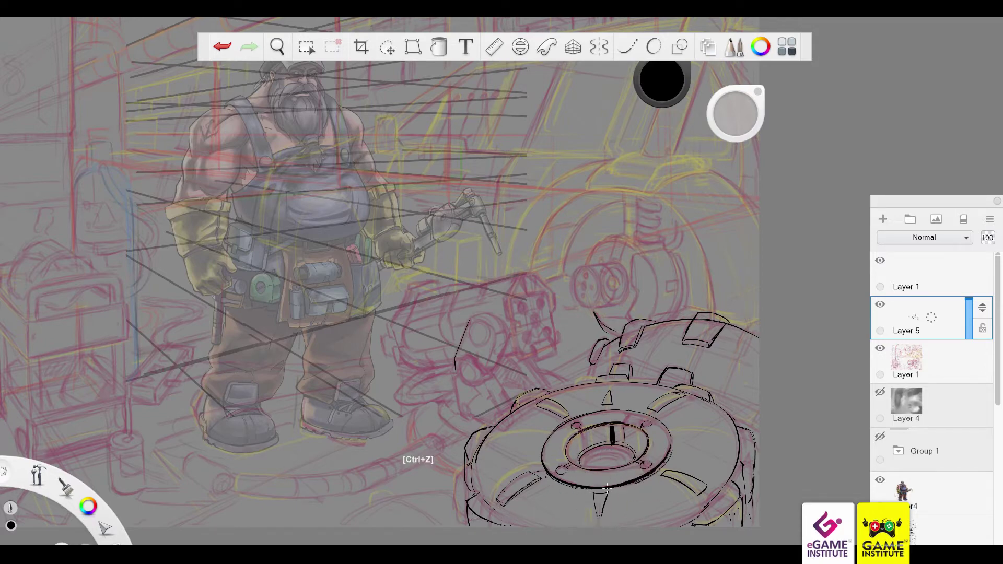
pyautogui.moveTo(623, 422); pyautogui.dragTo(632, 411)
pyautogui.hotkey('ctrl', 'z')
pyautogui.moveTo(554, 397); pyautogui.dragTo(584, 377)
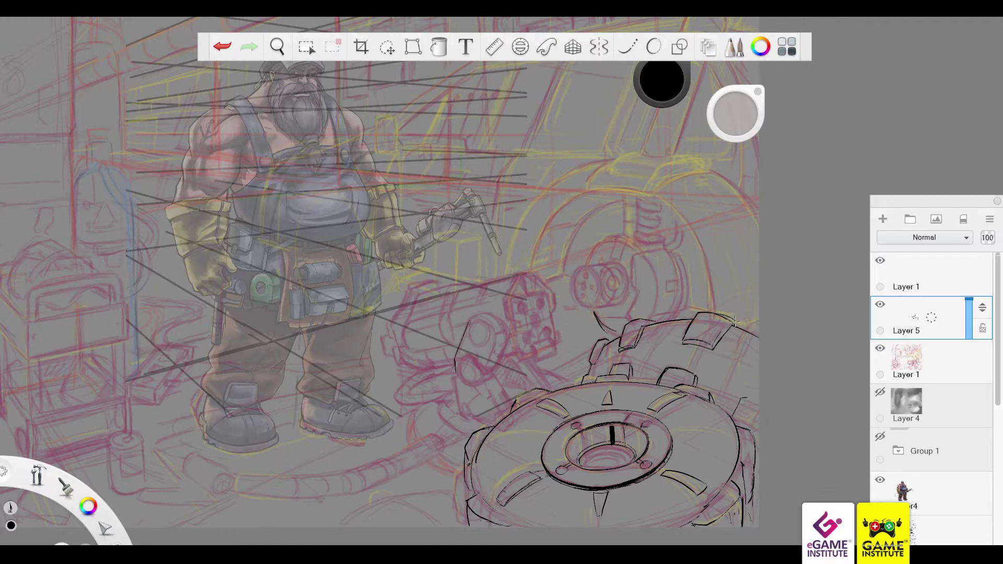
# Erase and redraw part of a tread outline on the wheel
pyautogui.scroll(-3, 588, 366)
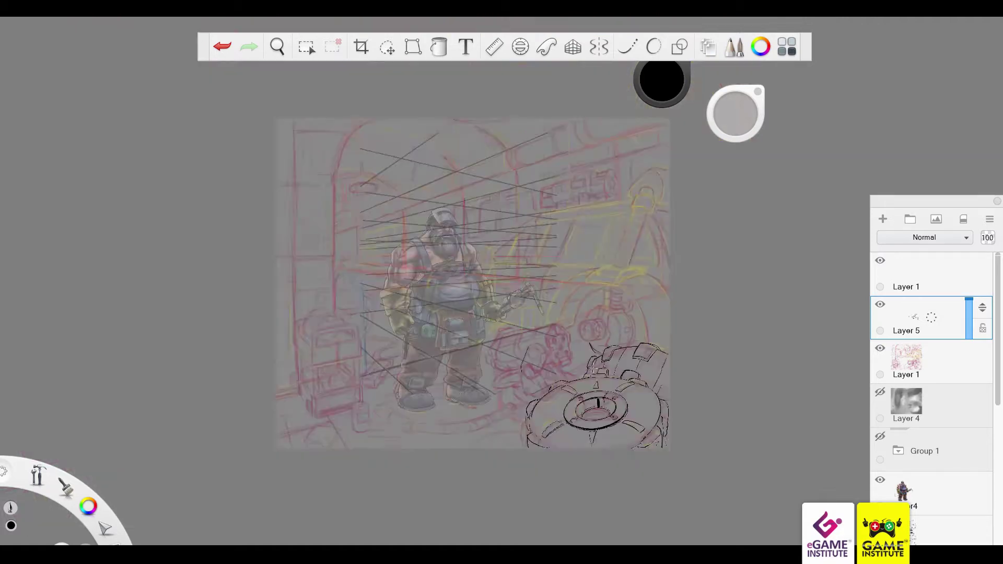
pyautogui.scroll(2, 593, 368)
pyautogui.scroll(2, 590, 355)
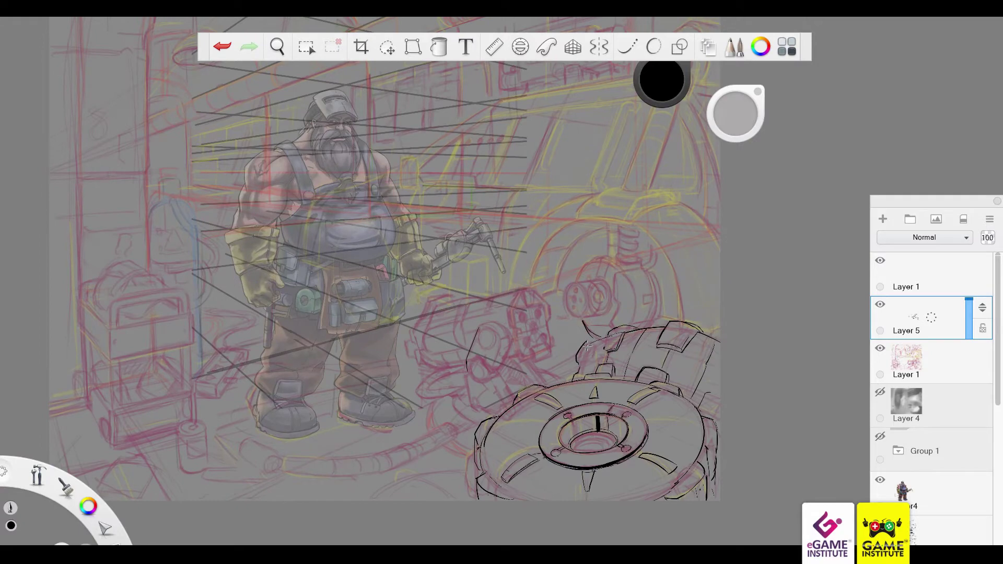
pyautogui.press('e')
pyautogui.press('e')
pyautogui.moveTo(653, 327)
pyautogui.mouseDown()
pyautogui.moveTo(689, 339)
pyautogui.moveTo(703, 329)
pyautogui.moveTo(655, 350)
pyautogui.mouseUp()
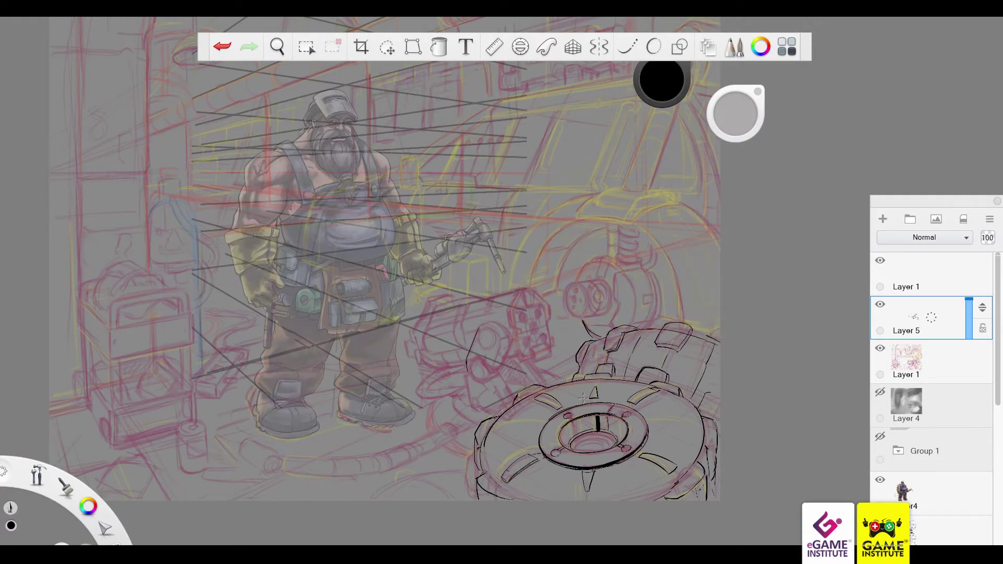
pyautogui.press('e')
pyautogui.press('e')
pyautogui.press('e')
pyautogui.press('e')
# Ink the wheel's right and upper-left edges and compare with the sketch layer hidden
pyautogui.moveTo(716, 391); pyautogui.dragTo(702, 410)
pyautogui.moveTo(514, 322)
pyautogui.mouseDown()
pyautogui.moveTo(478, 339)
pyautogui.moveTo(483, 370)
pyautogui.moveTo(503, 357)
pyautogui.mouseUp()
pyautogui.hotkey('ctrl', 'z')
pyautogui.hotkey('ctrl', 'z')
pyautogui.hotkey('ctrl', 'z')
pyautogui.hotkey('ctrl', 'y')
pyautogui.hotkey('ctrl', 'y')
pyautogui.click(880, 348)
pyautogui.click(880, 348)
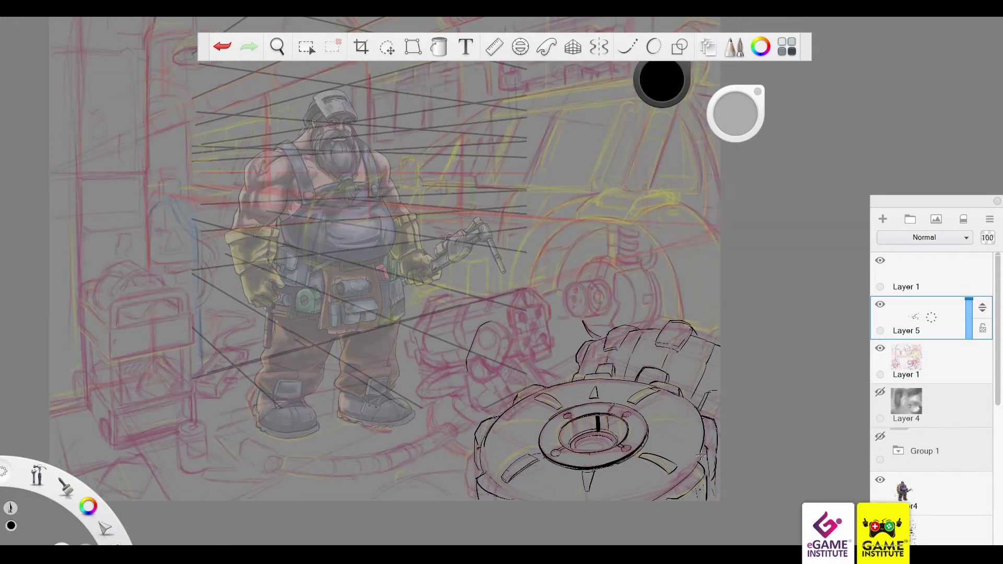
pyautogui.click(881, 348)
# Touch up small marks and a short tread edge on the tire
pyautogui.hotkey('ctrl', 'z')
pyautogui.moveTo(586, 476); pyautogui.dragTo(595, 472)
pyautogui.moveTo(534, 396); pyautogui.dragTo(554, 406)
pyautogui.moveTo(616, 277); pyautogui.dragTo(607, 331)
pyautogui.hotkey('ctrl', 'z')
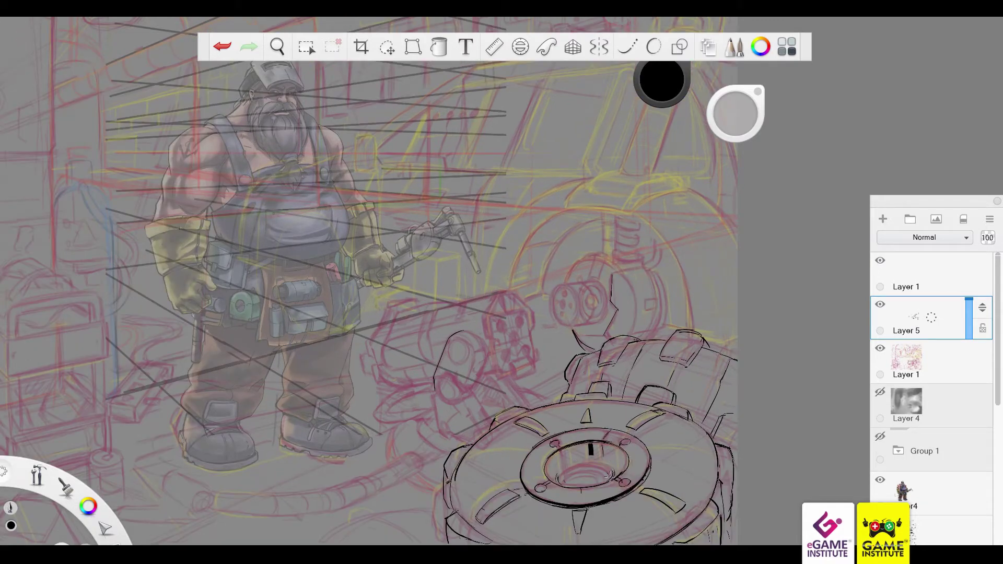
pyautogui.moveTo(629, 462); pyautogui.dragTo(616, 478)
# Ink the top and side edges of the machine beside the wheel
pyautogui.moveTo(495, 292)
pyautogui.mouseDown()
pyautogui.moveTo(437, 303)
pyautogui.moveTo(424, 372)
pyautogui.mouseUp()
pyautogui.moveTo(401, 308); pyautogui.dragTo(389, 337)
pyautogui.moveTo(458, 298)
pyautogui.mouseDown()
pyautogui.moveTo(393, 305)
pyautogui.moveTo(367, 344)
pyautogui.mouseUp()
# Ink the machine's left edge and outline the robot's skull-shaped head
pyautogui.moveTo(371, 337)
pyautogui.mouseDown()
pyautogui.moveTo(363, 360)
pyautogui.moveTo(377, 384)
pyautogui.mouseUp()
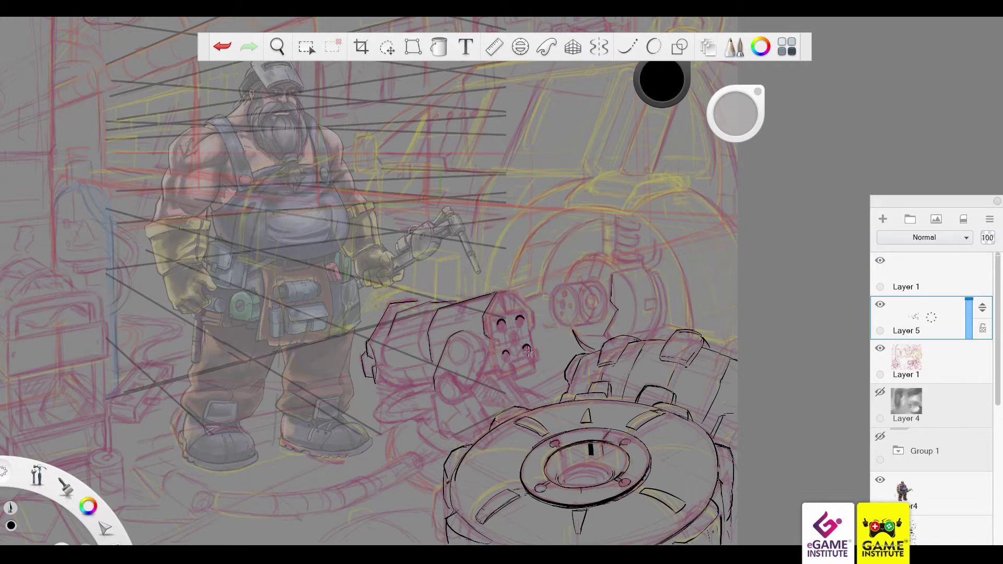
pyautogui.moveTo(491, 325); pyautogui.dragTo(517, 379)
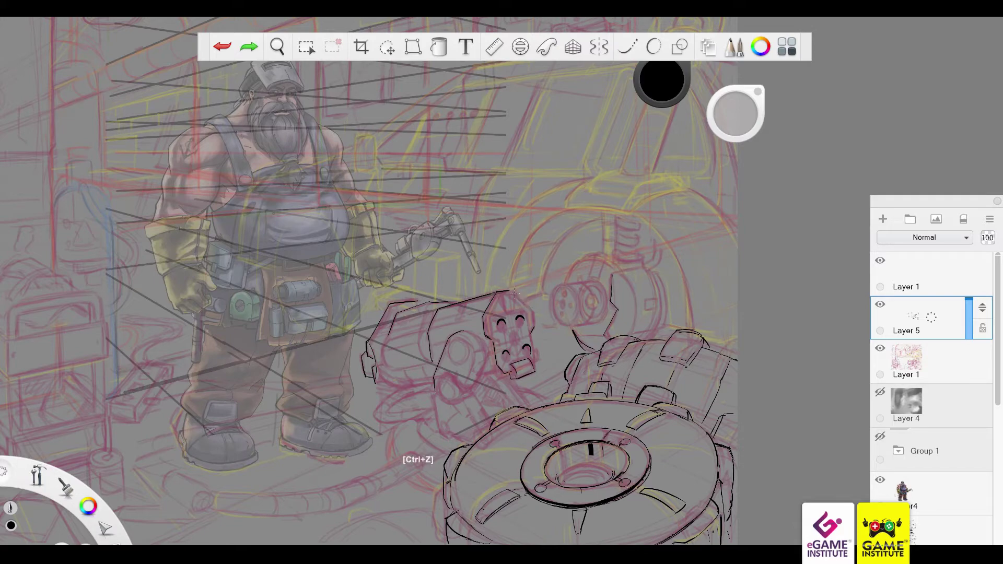
pyautogui.moveTo(511, 291)
pyautogui.mouseDown()
pyautogui.moveTo(532, 312)
pyautogui.moveTo(532, 355)
pyautogui.mouseUp()
pyautogui.hotkey('ctrl', 'z')
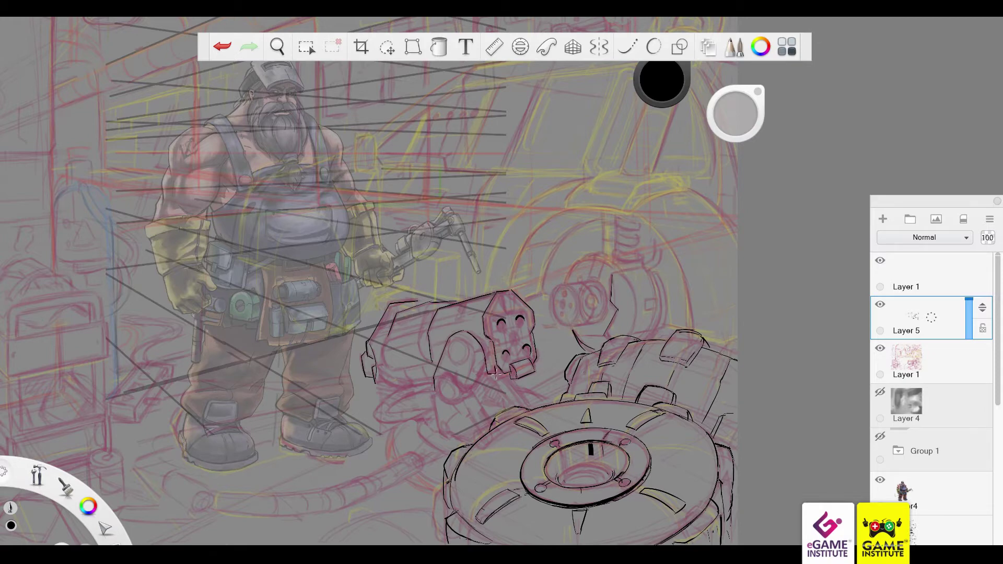
pyautogui.hotkey('ctrl', 'z')
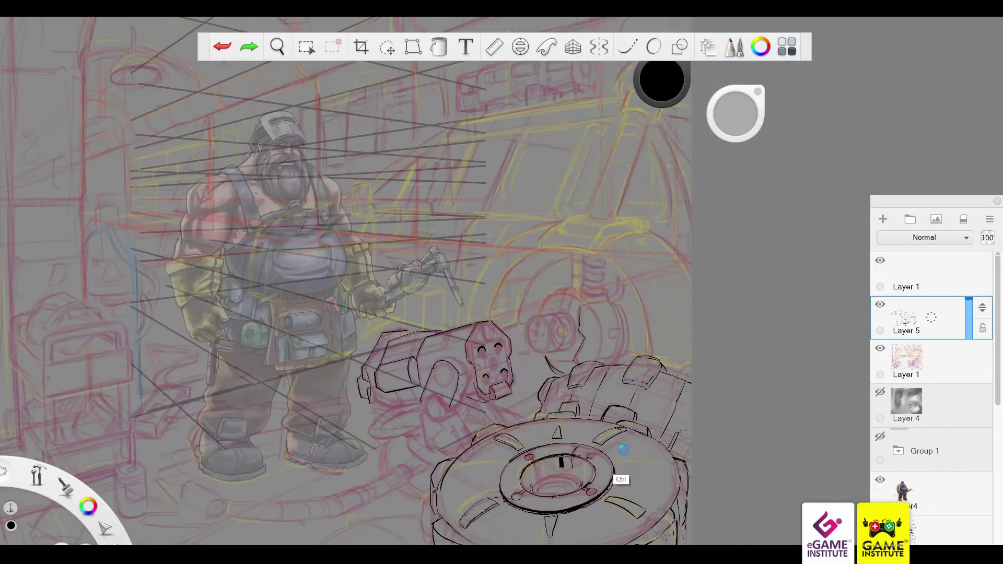
# Hatch the gear hub and ink the joint loop, neck and hose end below the robot head
pyautogui.moveTo(561, 460); pyautogui.dragTo(566, 475)
pyautogui.moveTo(569, 457); pyautogui.dragTo(570, 476)
pyautogui.moveTo(422, 398)
pyautogui.mouseDown()
pyautogui.moveTo(454, 391)
pyautogui.moveTo(458, 409)
pyautogui.moveTo(439, 401)
pyautogui.moveTo(455, 410)
pyautogui.moveTo(447, 414)
pyautogui.mouseUp()
pyautogui.moveTo(441, 366)
pyautogui.mouseDown()
pyautogui.moveTo(437, 381)
pyautogui.moveTo(458, 376)
pyautogui.moveTo(372, 403)
pyautogui.mouseUp()
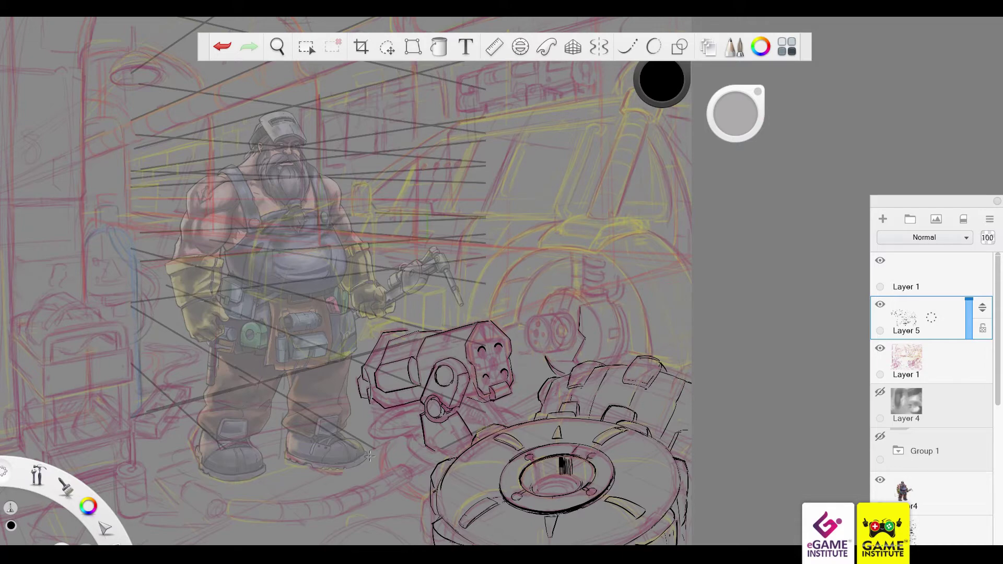
pyautogui.moveTo(473, 393)
pyautogui.mouseDown()
pyautogui.moveTo(459, 403)
pyautogui.moveTo(494, 408)
pyautogui.moveTo(449, 415)
pyautogui.moveTo(442, 405)
pyautogui.mouseUp()
pyautogui.moveTo(401, 436); pyautogui.dragTo(379, 469)
# Ink a small circle and the bolt holes on the robot's head
pyautogui.hotkey('ctrl', 'z')
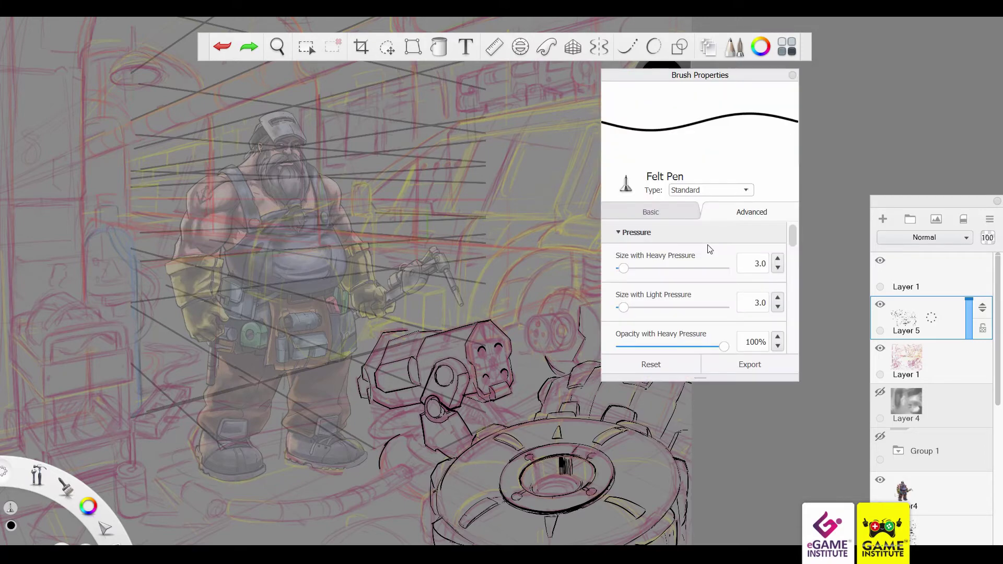
pyautogui.hotkey('ctrl', 'y')
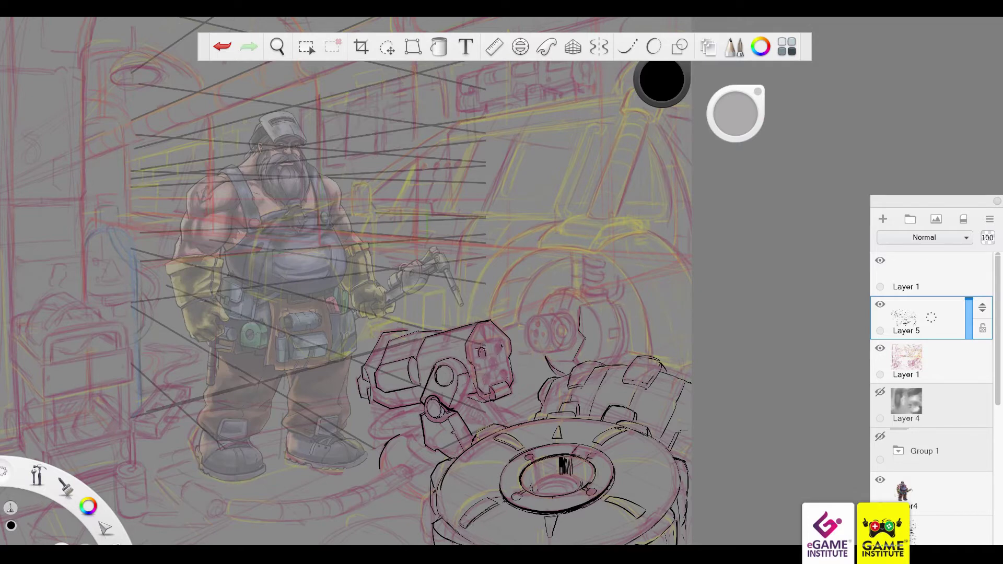
pyautogui.moveTo(500, 371); pyautogui.dragTo(506, 374)
pyautogui.moveTo(487, 378)
pyautogui.mouseDown()
pyautogui.moveTo(473, 345)
pyautogui.moveTo(495, 346)
pyautogui.moveTo(504, 379)
pyautogui.mouseUp()
pyautogui.moveTo(500, 342)
pyautogui.mouseDown()
pyautogui.moveTo(504, 380)
pyautogui.moveTo(483, 354)
pyautogui.mouseUp()
pyautogui.hotkey('ctrl', 'z')
# Add details below the robot head, the arm joint, and the lower arm with a hose segment
pyautogui.moveTo(449, 413); pyautogui.dragTo(469, 379)
pyautogui.moveTo(397, 437)
pyautogui.mouseDown()
pyautogui.moveTo(422, 424)
pyautogui.moveTo(488, 425)
pyautogui.mouseUp()
pyautogui.moveTo(507, 422); pyautogui.dragTo(493, 403)
pyautogui.hotkey('ctrl', 'z')
pyautogui.moveTo(443, 368)
pyautogui.mouseDown()
pyautogui.moveTo(449, 384)
pyautogui.moveTo(455, 376)
pyautogui.mouseUp()
pyautogui.hotkey('ctrl', 'z')
pyautogui.moveTo(450, 332); pyautogui.dragTo(448, 345)
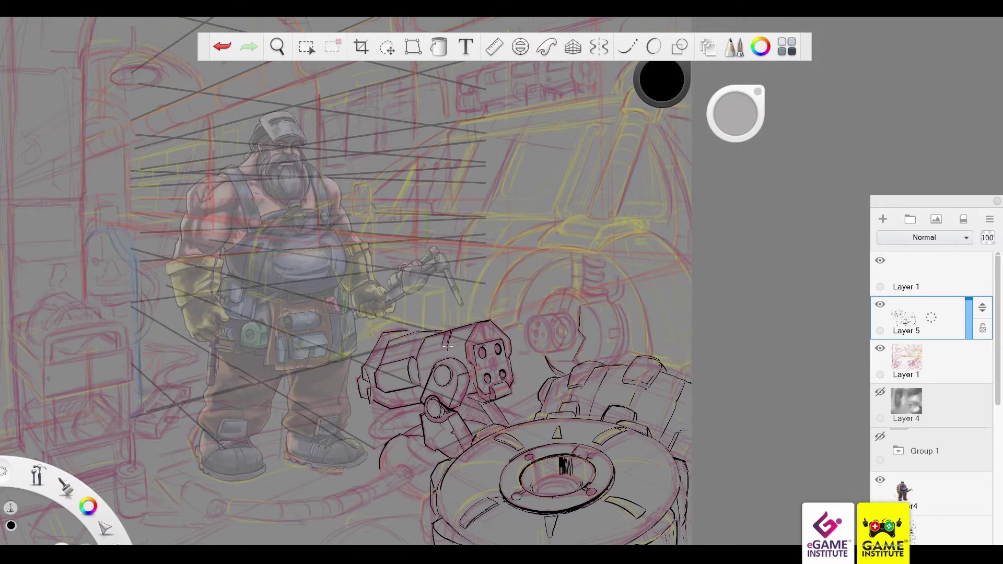
pyautogui.moveTo(410, 436)
pyautogui.mouseDown()
pyautogui.moveTo(416, 462)
pyautogui.moveTo(440, 466)
pyautogui.moveTo(419, 486)
pyautogui.moveTo(363, 487)
pyautogui.moveTo(372, 499)
pyautogui.mouseUp()
pyautogui.hotkey('ctrl', 'z')
pyautogui.moveTo(407, 470)
pyautogui.mouseDown()
pyautogui.moveTo(410, 483)
pyautogui.moveTo(408, 470)
pyautogui.moveTo(412, 480)
pyautogui.moveTo(325, 499)
pyautogui.moveTo(370, 500)
pyautogui.mouseUp()
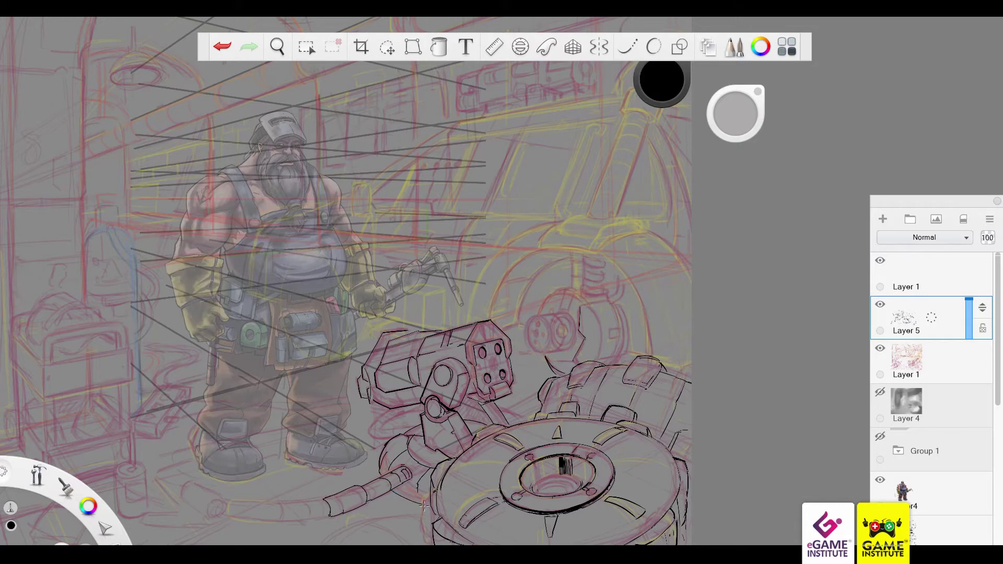
# Ink the turret bolt plate's curve and its edge lines
pyautogui.moveTo(490, 355); pyautogui.dragTo(493, 366)
pyautogui.moveTo(480, 323)
pyautogui.mouseDown()
pyautogui.moveTo(493, 342)
pyautogui.moveTo(468, 351)
pyautogui.mouseUp()
pyautogui.moveTo(468, 358); pyautogui.dragTo(474, 368)
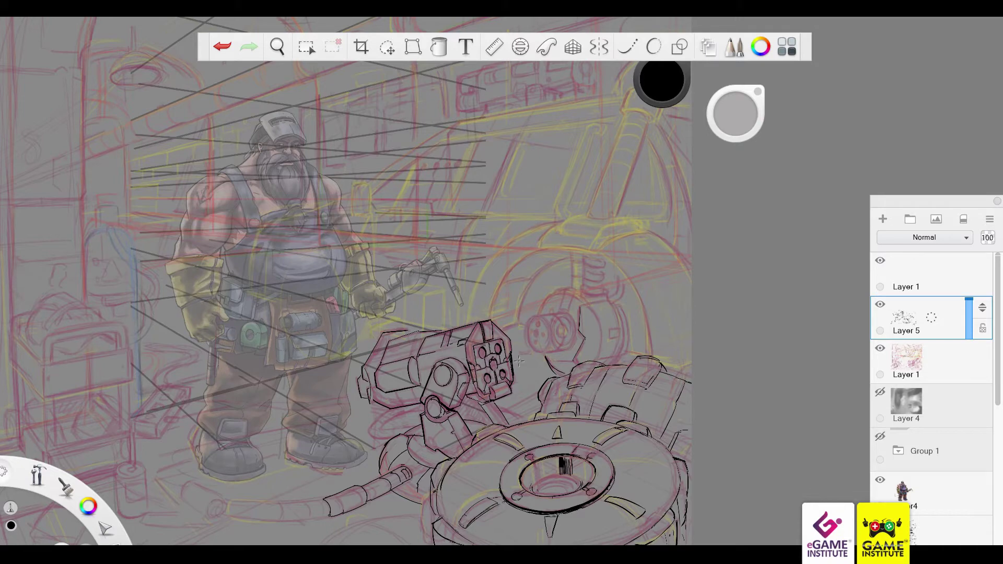
pyautogui.hotkey('ctrl', 'z')
pyautogui.hotkey('ctrl', 'y')
pyautogui.moveTo(469, 342); pyautogui.dragTo(470, 360)
# Mirror the canvas to check the drawing, flip it back, then ink the head's panel edges
pyautogui.press('x')
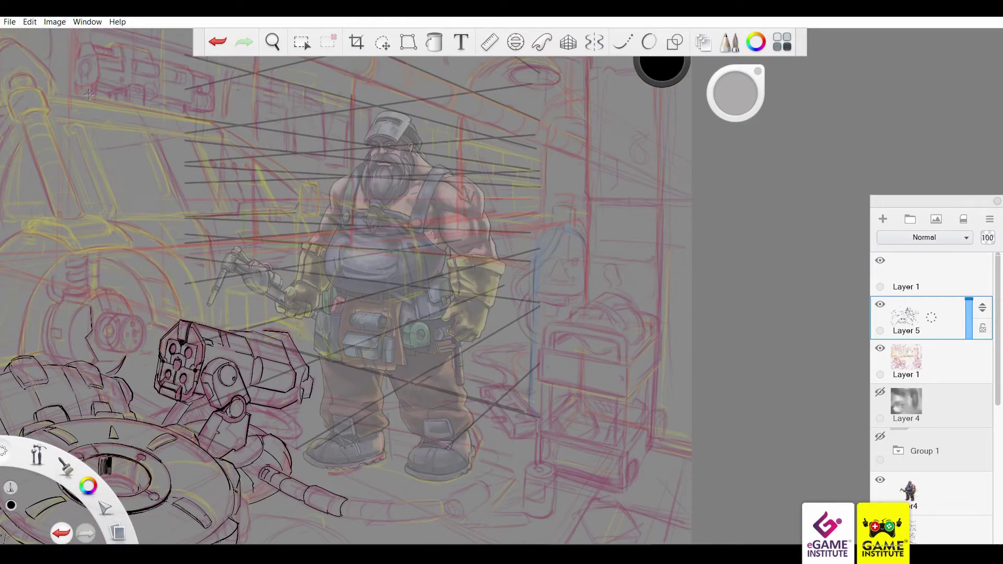
pyautogui.press('x')
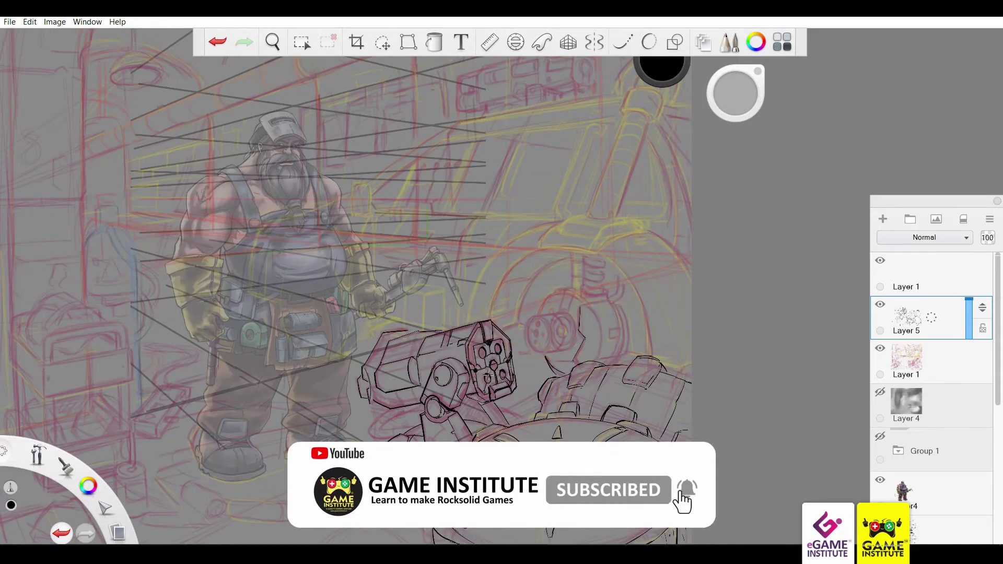
pyautogui.hotkey('ctrl', 'z')
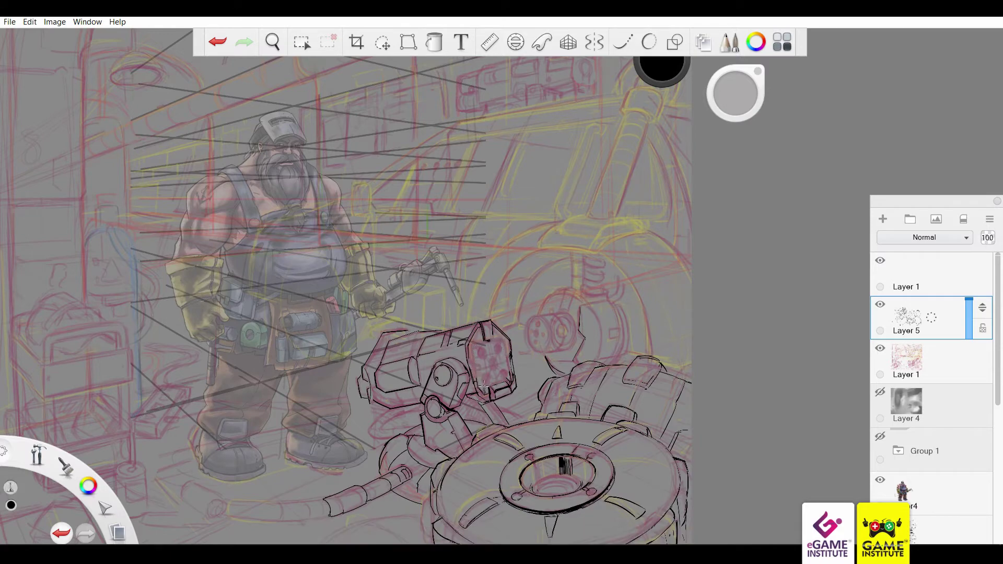
pyautogui.moveTo(511, 346); pyautogui.dragTo(515, 375)
pyautogui.moveTo(486, 335)
pyautogui.mouseDown()
pyautogui.moveTo(499, 372)
pyautogui.moveTo(489, 355)
pyautogui.mouseUp()
pyautogui.hotkey('ctrl', 'z')
# Add small body details and the cannon barrel to the robot
pyautogui.moveTo(456, 456)
pyautogui.mouseDown()
pyautogui.moveTo(462, 410)
pyautogui.moveTo(508, 407)
pyautogui.moveTo(505, 437)
pyautogui.moveTo(464, 413)
pyautogui.mouseUp()
pyautogui.hotkey('ctrl', 'z')
pyautogui.hotkey('ctrl', 'z')
pyautogui.hotkey('ctrl', 'z')
pyautogui.moveTo(405, 489); pyautogui.dragTo(429, 481)
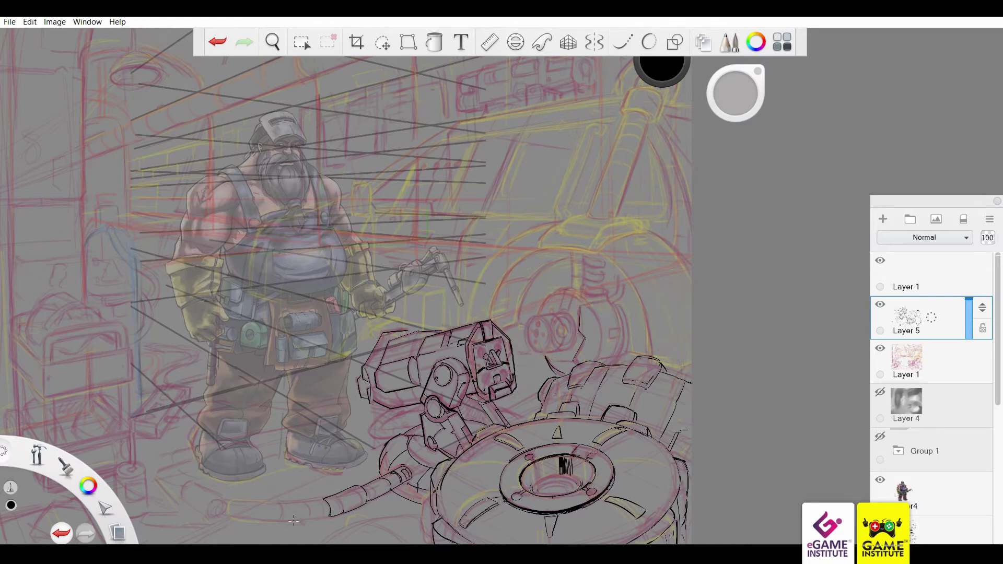
pyautogui.hotkey('ctrl', 'z')
pyautogui.moveTo(403, 405); pyautogui.dragTo(417, 397)
pyautogui.moveTo(419, 333); pyautogui.dragTo(410, 359)
pyautogui.hotkey('ctrl', 'z')
pyautogui.hotkey('ctrl', 'y')
# Draw the long floor hose with upper and lower outlines and ring segments
pyautogui.moveTo(229, 515); pyautogui.dragTo(328, 521)
pyautogui.moveTo(229, 503)
pyautogui.mouseDown()
pyautogui.moveTo(323, 499)
pyautogui.moveTo(284, 517)
pyautogui.mouseUp()
pyautogui.moveTo(313, 499)
pyautogui.mouseDown()
pyautogui.moveTo(316, 515)
pyautogui.moveTo(346, 510)
pyautogui.mouseUp()
pyautogui.moveTo(365, 483)
pyautogui.mouseDown()
pyautogui.moveTo(371, 496)
pyautogui.moveTo(393, 492)
pyautogui.mouseUp()
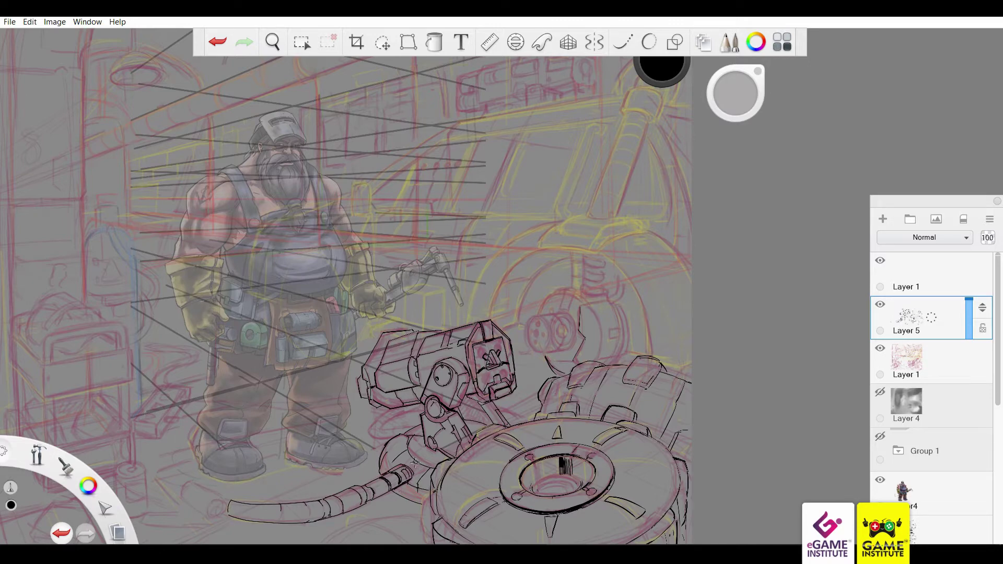
pyautogui.moveTo(230, 500)
pyautogui.mouseDown()
pyautogui.moveTo(230, 517)
pyautogui.moveTo(244, 522)
pyautogui.moveTo(536, 293)
pyautogui.mouseUp()
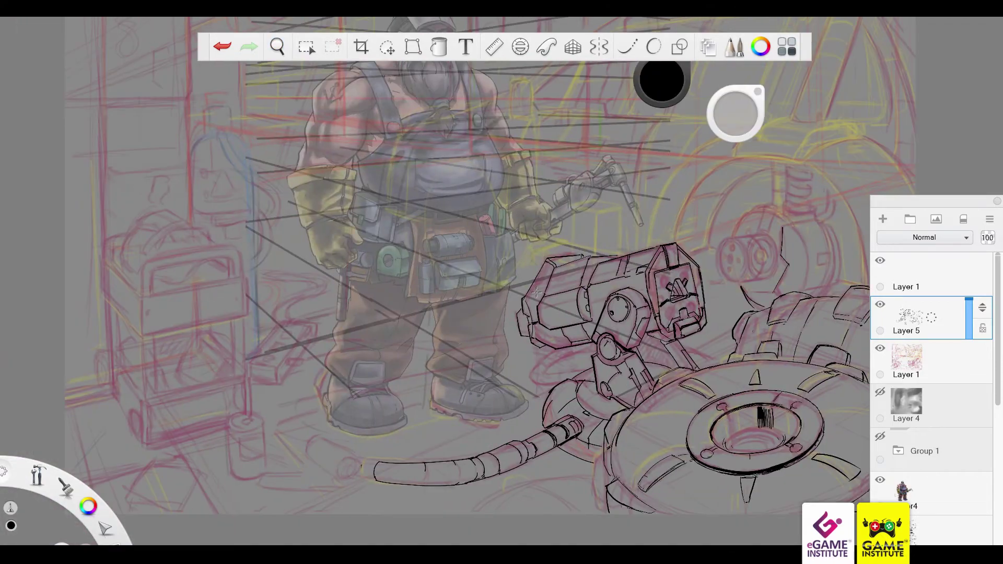
# Zoom out and sketch a small can with an elliptical top near the dwarf's feet
pyautogui.scroll(-2, 722, 329)
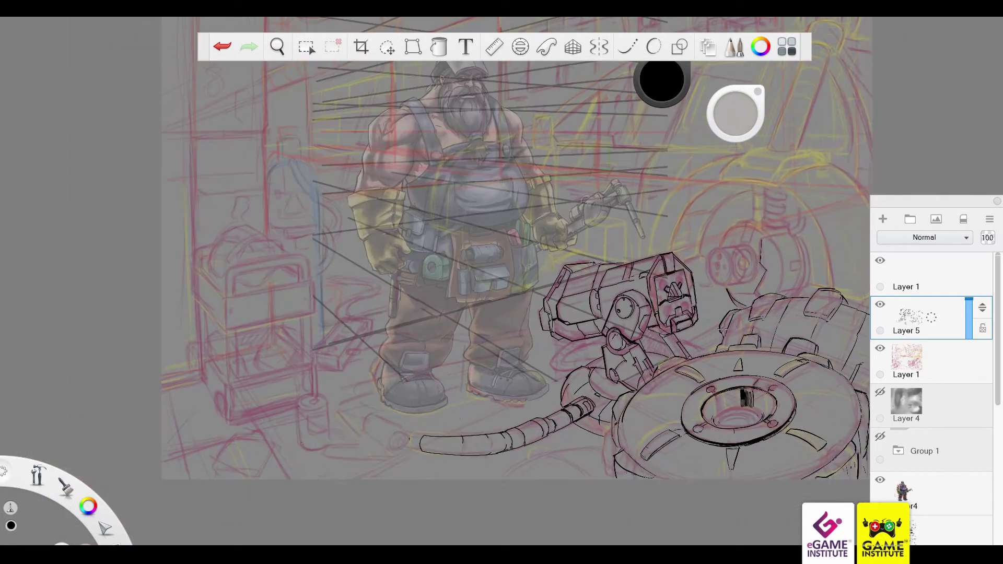
pyautogui.moveTo(298, 441); pyautogui.dragTo(329, 447)
pyautogui.moveTo(296, 402); pyautogui.dragTo(298, 445)
pyautogui.moveTo(328, 400); pyautogui.dragTo(329, 440)
pyautogui.moveTo(293, 404); pyautogui.dragTo(302, 400)
pyautogui.press('e')
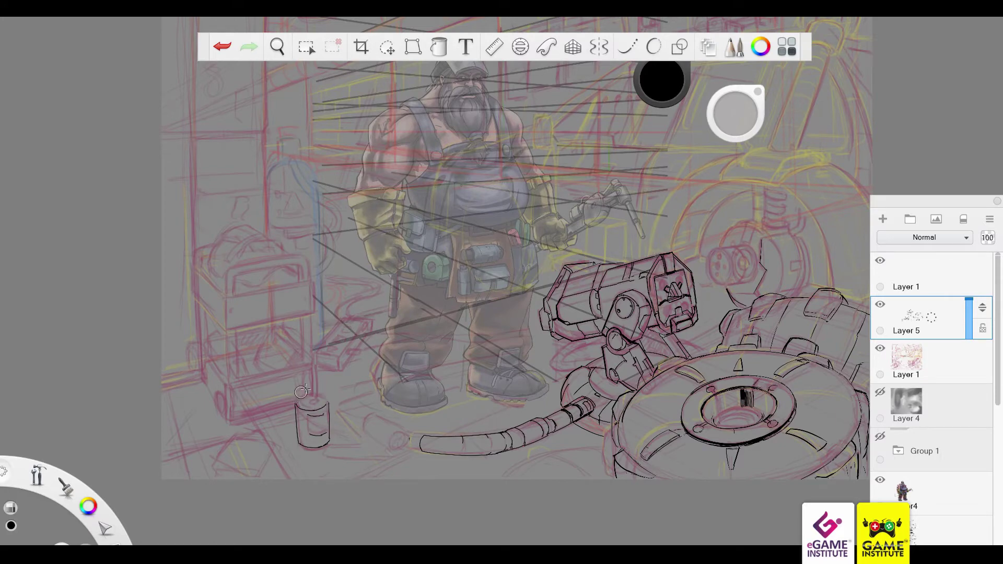
pyautogui.press('b')
pyautogui.moveTo(296, 401)
pyautogui.mouseDown()
pyautogui.moveTo(327, 402)
pyautogui.moveTo(320, 447)
pyautogui.mouseUp()
pyautogui.hotkey('ctrl', 'z')
pyautogui.hotkey('ctrl', 'y')
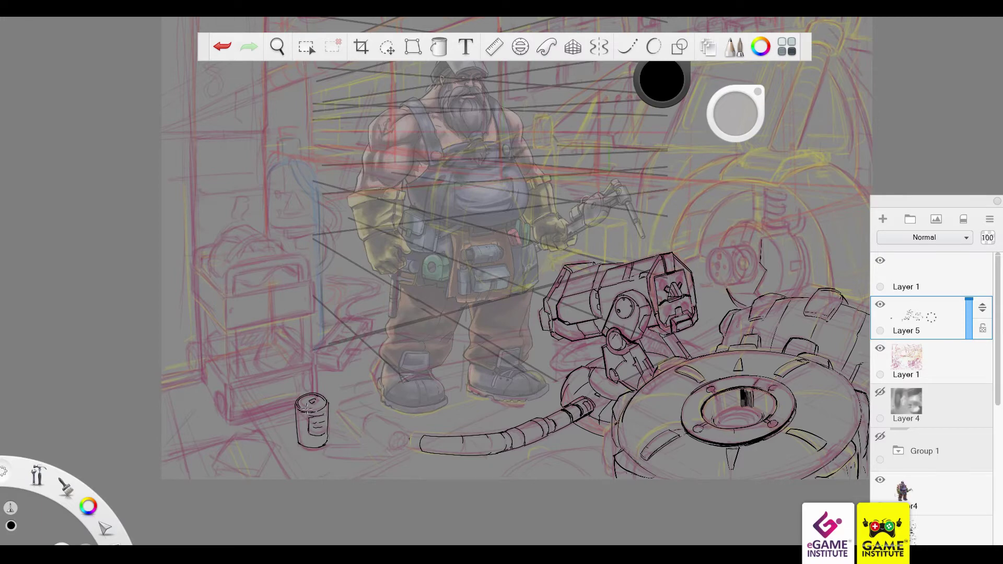
# Ink along the hose loop, zoom in on the robot and check the brush settings
pyautogui.scroll(-1, 307, 409)
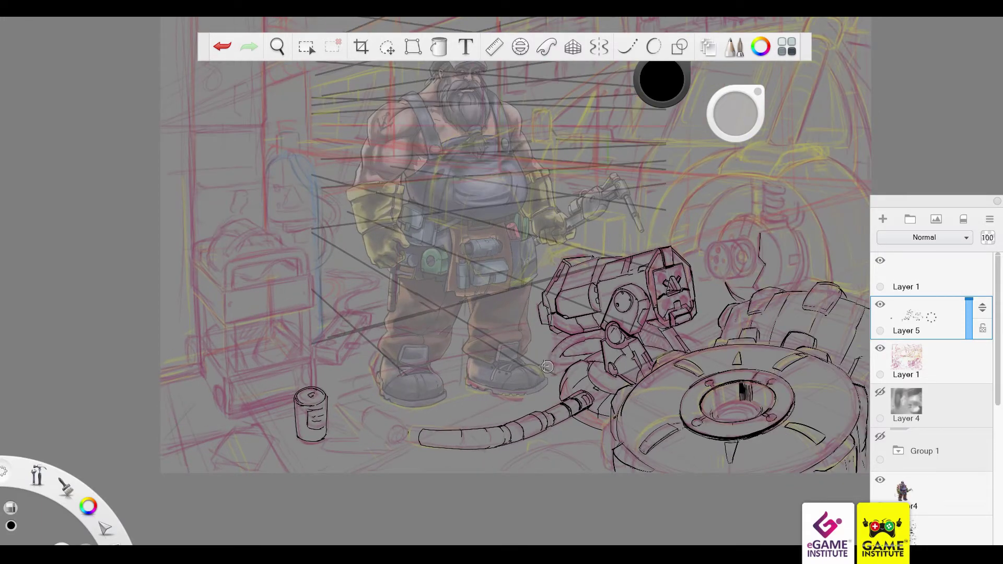
pyautogui.press('e')
pyautogui.moveTo(562, 347); pyautogui.dragTo(627, 349)
pyautogui.hotkey('ctrl', 'z')
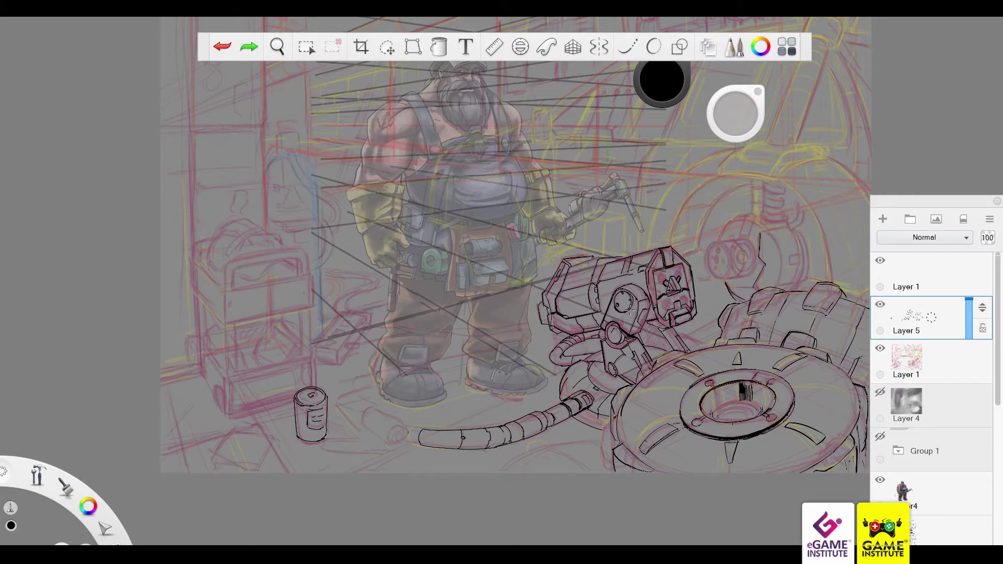
pyautogui.hotkey('ctrl', 'y')
pyautogui.scroll(2, 563, 368)
pyautogui.hotkey('ctrl', 'z')
pyautogui.hotkey('ctrl', 'y')
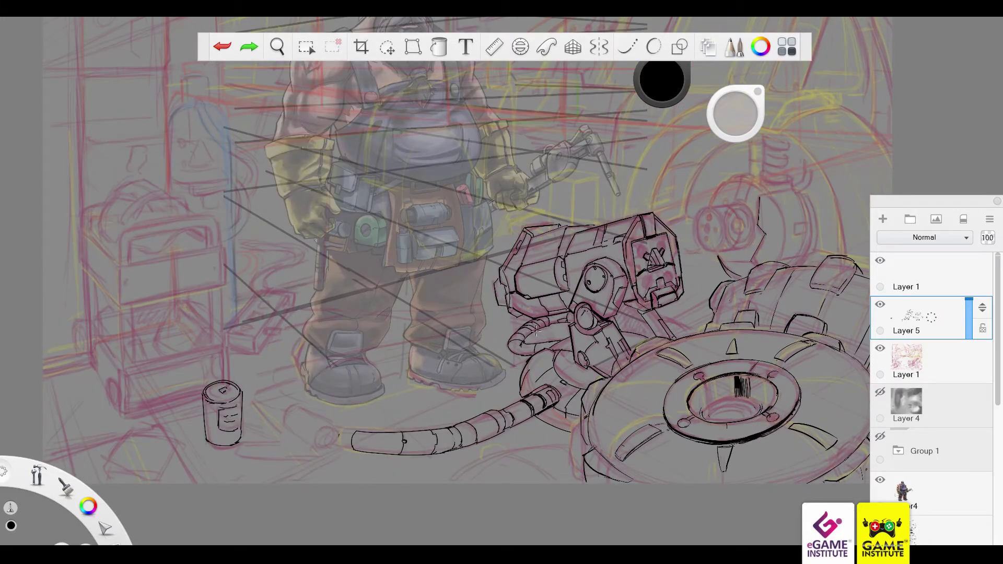
pyautogui.scroll(2, 524, 326)
pyautogui.press('e')
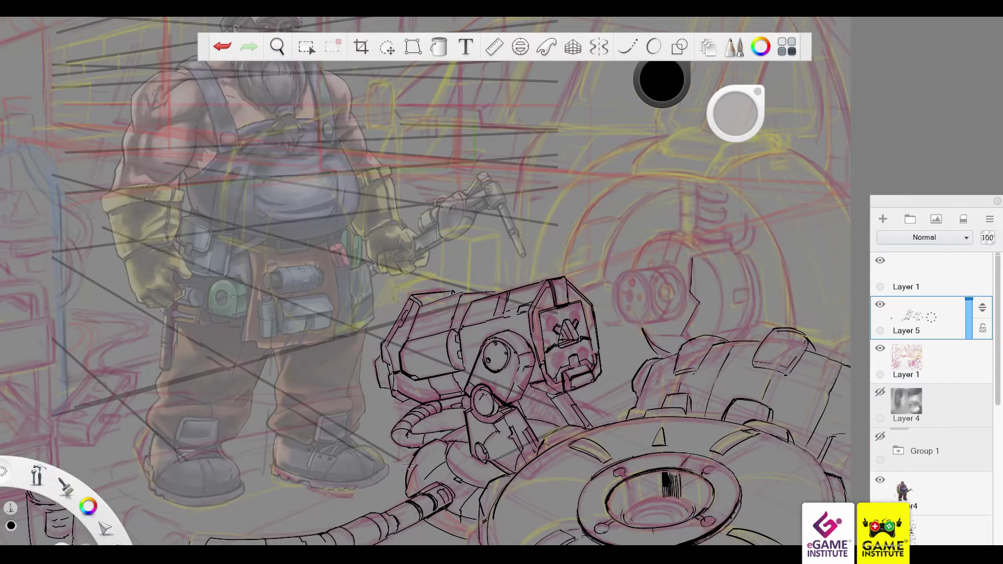
pyautogui.hotkey('ctrl', 'alt', 'b')
pyautogui.hotkey('ctrl', 'alt', 'b')
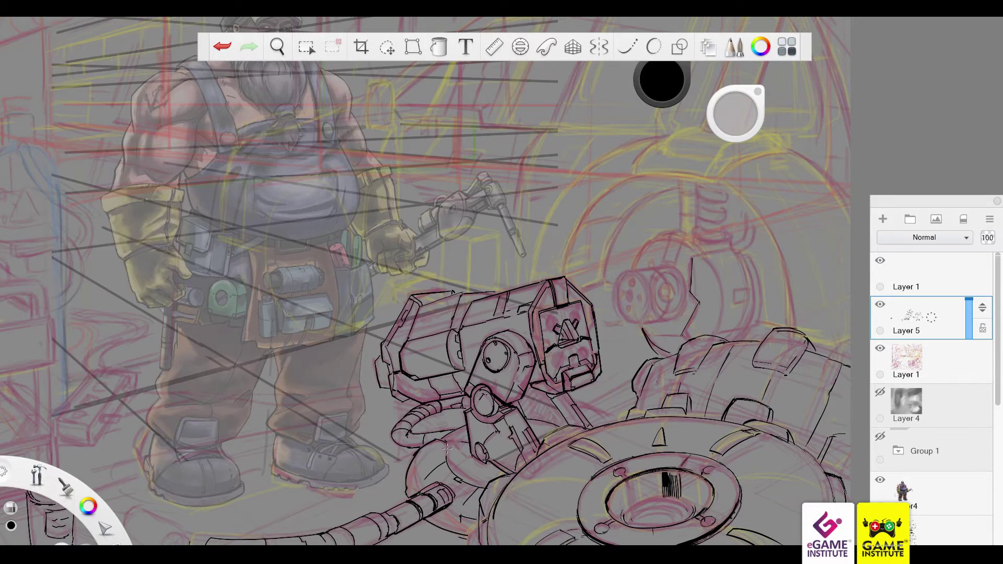
pyautogui.press('e')
# Ink the cylindrical housing's top, sides, corner and small rectangle behind the robot
pyautogui.moveTo(674, 269); pyautogui.dragTo(647, 322)
pyautogui.moveTo(630, 271); pyautogui.dragTo(632, 321)
pyautogui.hotkey('ctrl', 'z')
pyautogui.moveTo(692, 255); pyautogui.dragTo(721, 251)
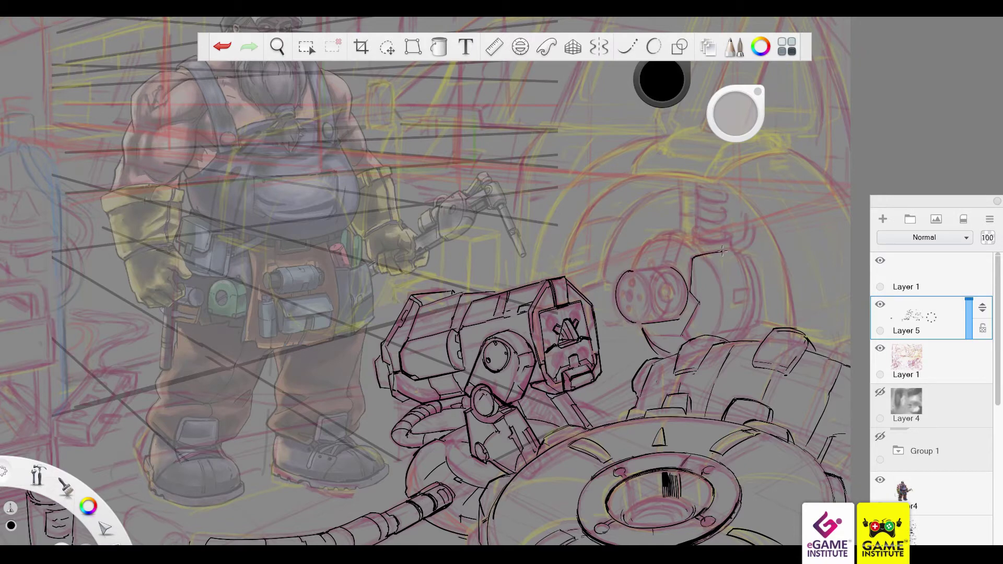
pyautogui.moveTo(634, 270); pyautogui.dragTo(674, 267)
pyautogui.moveTo(674, 272); pyautogui.dragTo(653, 323)
pyautogui.hotkey('ctrl', 'z')
pyautogui.moveTo(664, 280)
pyautogui.mouseDown()
pyautogui.moveTo(660, 323)
pyautogui.moveTo(682, 266)
pyautogui.moveTo(686, 287)
pyautogui.mouseUp()
pyautogui.hotkey('ctrl', 'z')
pyautogui.moveTo(731, 253)
pyautogui.mouseDown()
pyautogui.moveTo(755, 259)
pyautogui.moveTo(753, 340)
pyautogui.mouseUp()
pyautogui.moveTo(703, 256); pyautogui.dragTo(710, 263)
pyautogui.moveTo(751, 288); pyautogui.dragTo(751, 294)
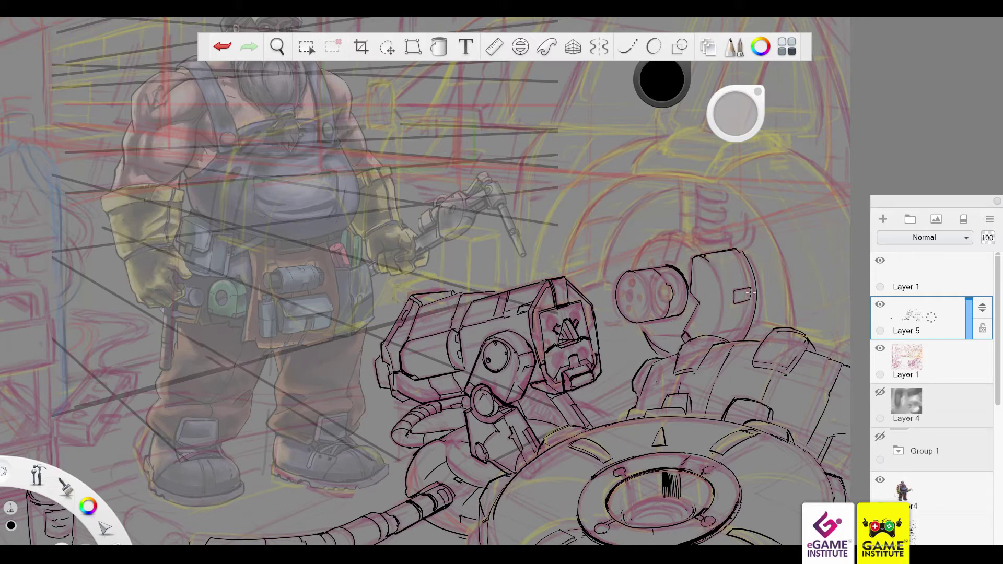
# Ink both sides of the upright pipe and its ring lines
pyautogui.moveTo(679, 182); pyautogui.dragTo(680, 229)
pyautogui.moveTo(696, 183)
pyautogui.mouseDown()
pyautogui.moveTo(696, 233)
pyautogui.moveTo(725, 223)
pyautogui.mouseUp()
pyautogui.moveTo(698, 193); pyautogui.dragTo(724, 197)
pyautogui.moveTo(698, 203); pyautogui.dragTo(727, 204)
# Ink the pipe down to the housing, the cylinder edges, a large arc and the cap above it
pyautogui.scroll(-1, 936, 427)
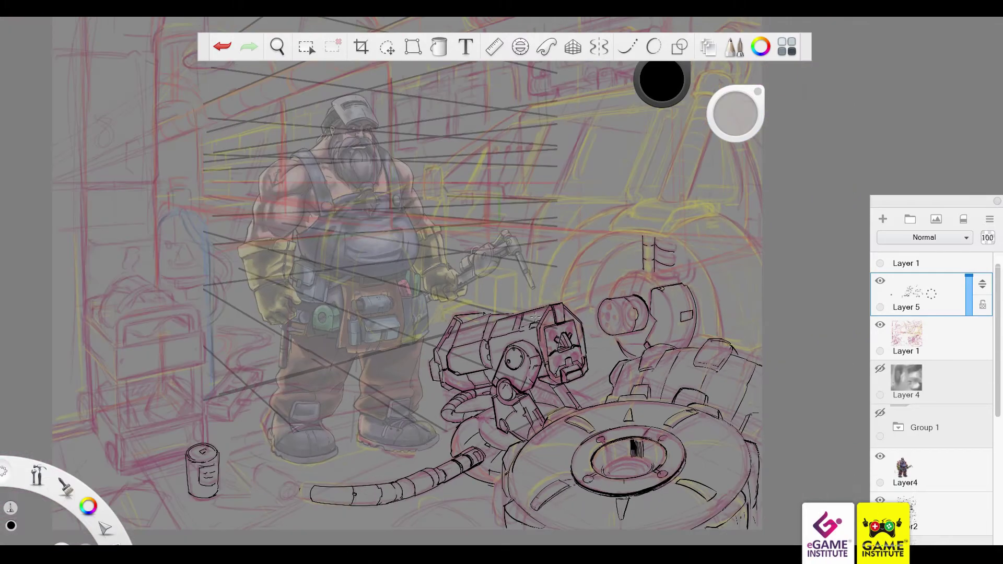
pyautogui.moveTo(652, 269); pyautogui.dragTo(632, 295)
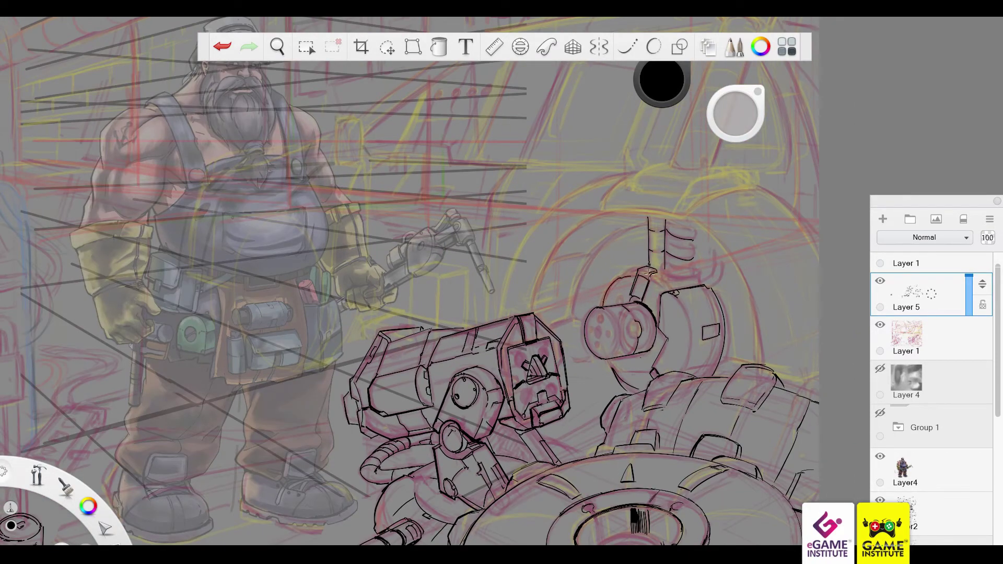
pyautogui.moveTo(663, 217); pyautogui.dragTo(664, 272)
pyautogui.moveTo(651, 274)
pyautogui.mouseDown()
pyautogui.moveTo(671, 290)
pyautogui.moveTo(661, 276)
pyautogui.moveTo(667, 347)
pyautogui.moveTo(656, 372)
pyautogui.mouseUp()
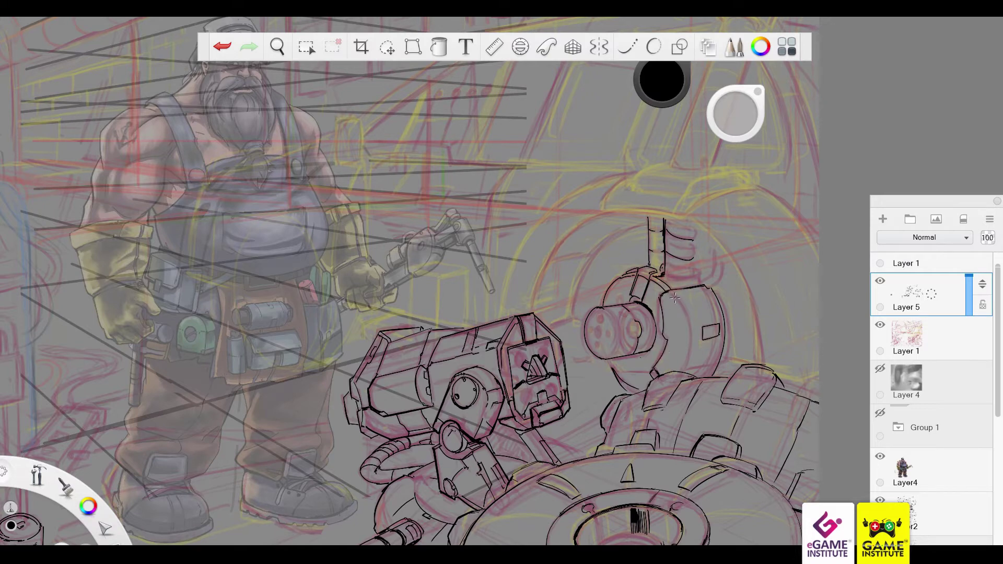
pyautogui.moveTo(675, 298); pyautogui.dragTo(673, 368)
pyautogui.moveTo(532, 308); pyautogui.dragTo(768, 348)
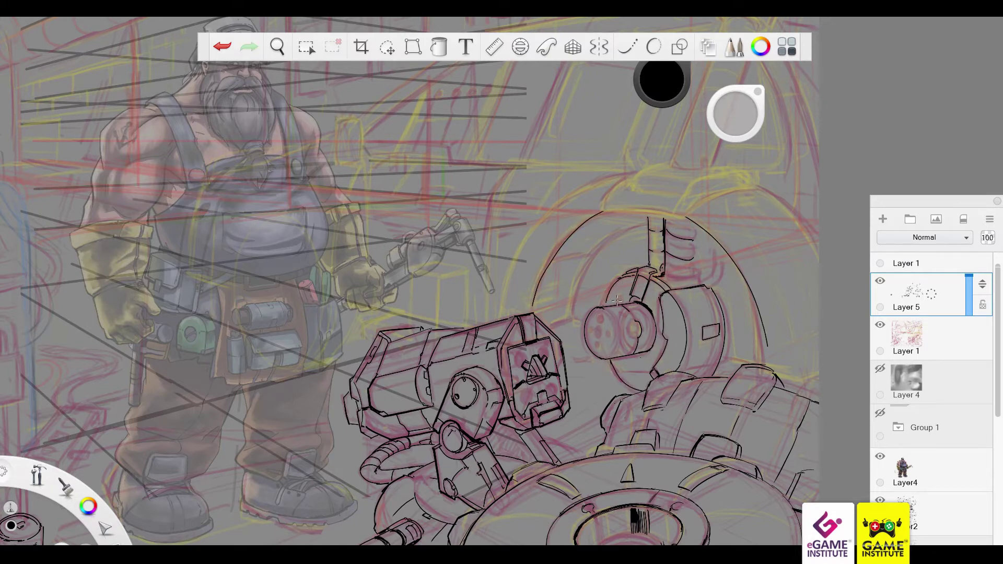
pyautogui.moveTo(603, 211)
pyautogui.mouseDown()
pyautogui.moveTo(658, 164)
pyautogui.moveTo(685, 195)
pyautogui.moveTo(755, 173)
pyautogui.moveTo(737, 191)
pyautogui.moveTo(760, 169)
pyautogui.mouseUp()
pyautogui.moveTo(647, 167); pyautogui.dragTo(673, 161)
# Redraw the arc's end, add inner arcs and pipe curves, and darken the coil spring's outline
pyautogui.hotkey('ctrl', 'z')
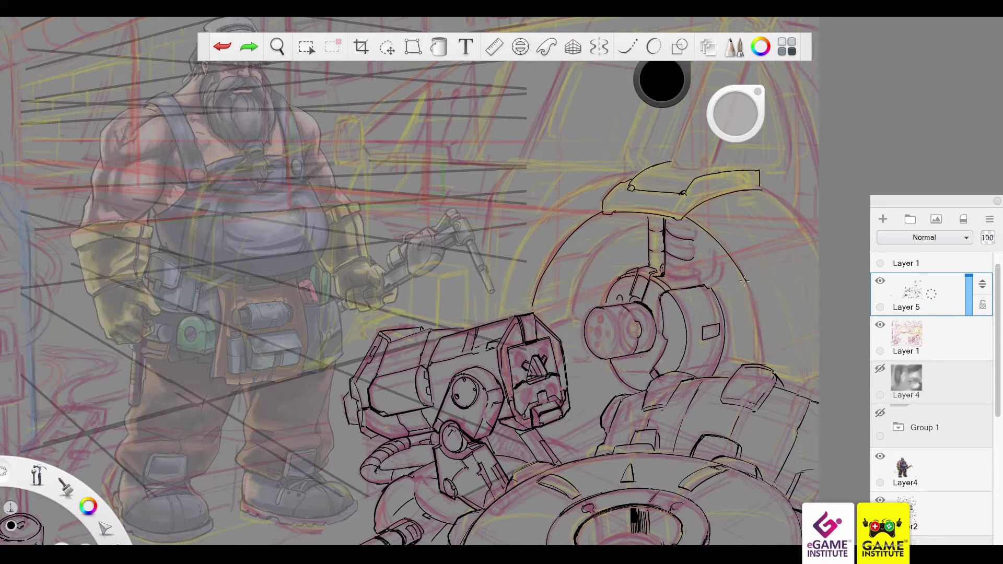
pyautogui.moveTo(744, 281); pyautogui.dragTo(763, 368)
pyautogui.moveTo(550, 263); pyautogui.dragTo(588, 254)
pyautogui.moveTo(572, 307); pyautogui.dragTo(631, 231)
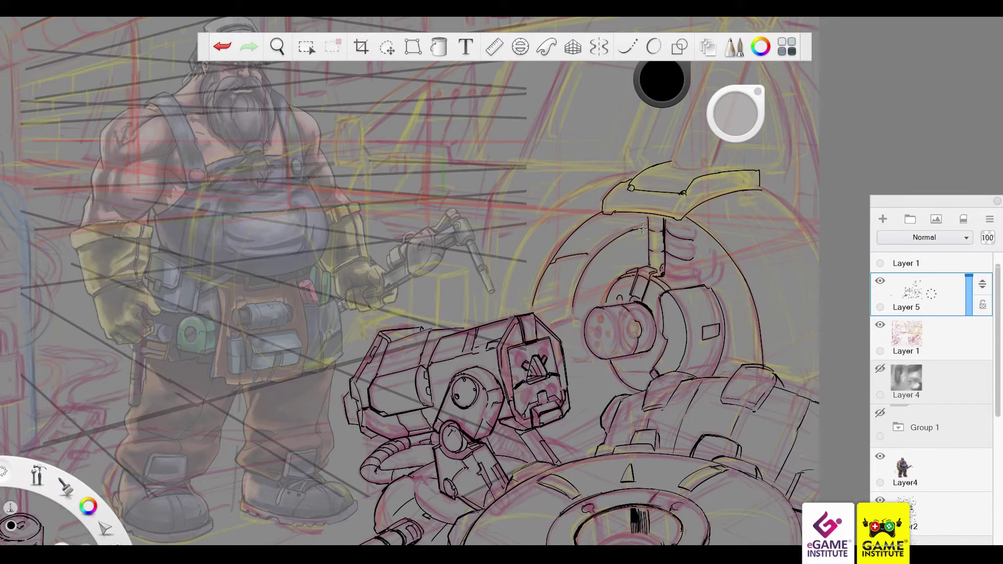
pyautogui.moveTo(671, 166); pyautogui.dragTo(706, 167)
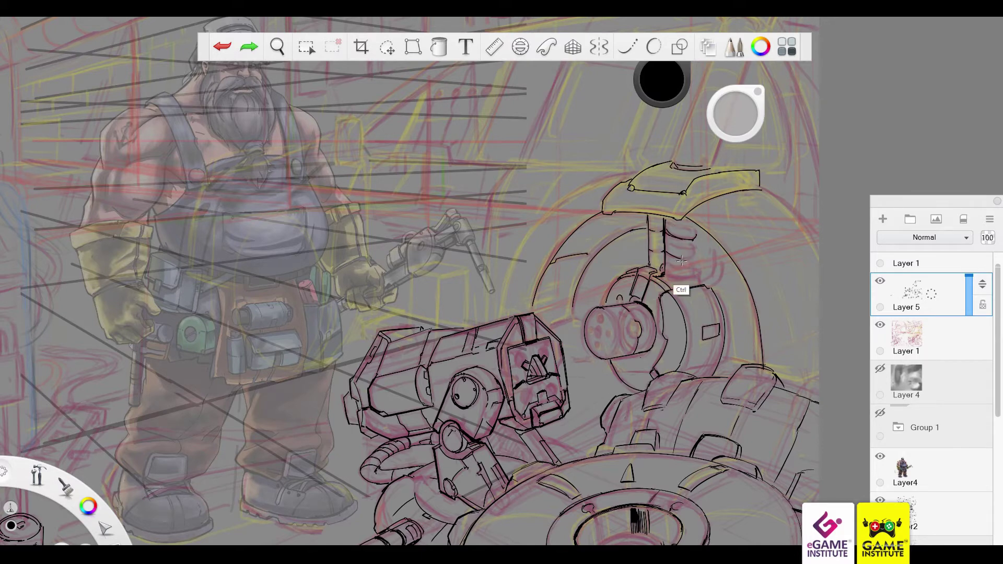
pyautogui.moveTo(661, 271); pyautogui.dragTo(695, 274)
pyautogui.moveTo(664, 233)
pyautogui.mouseDown()
pyautogui.moveTo(690, 230)
pyautogui.moveTo(694, 270)
pyautogui.mouseUp()
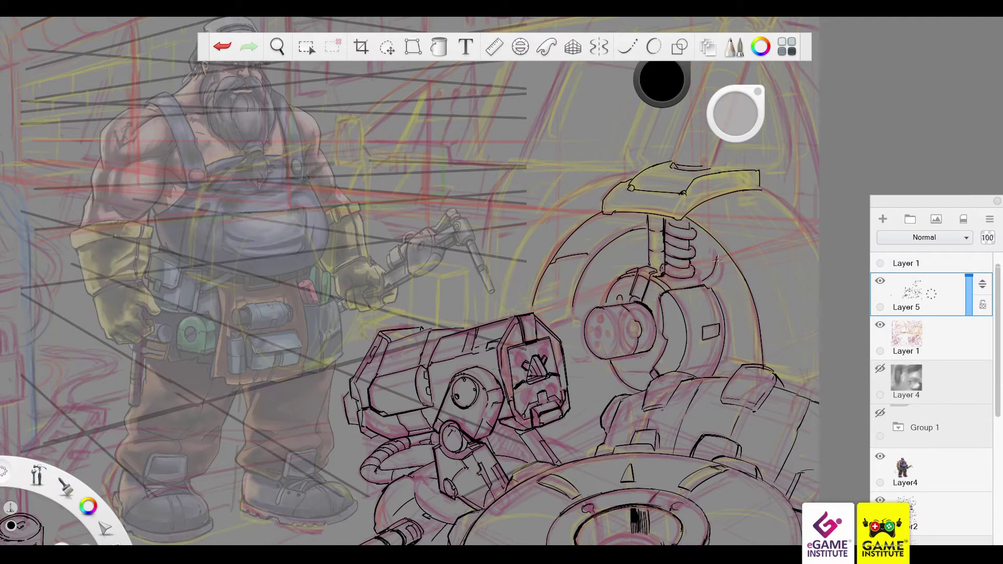
pyautogui.moveTo(714, 244); pyautogui.dragTo(695, 280)
pyautogui.moveTo(695, 235); pyautogui.dragTo(669, 267)
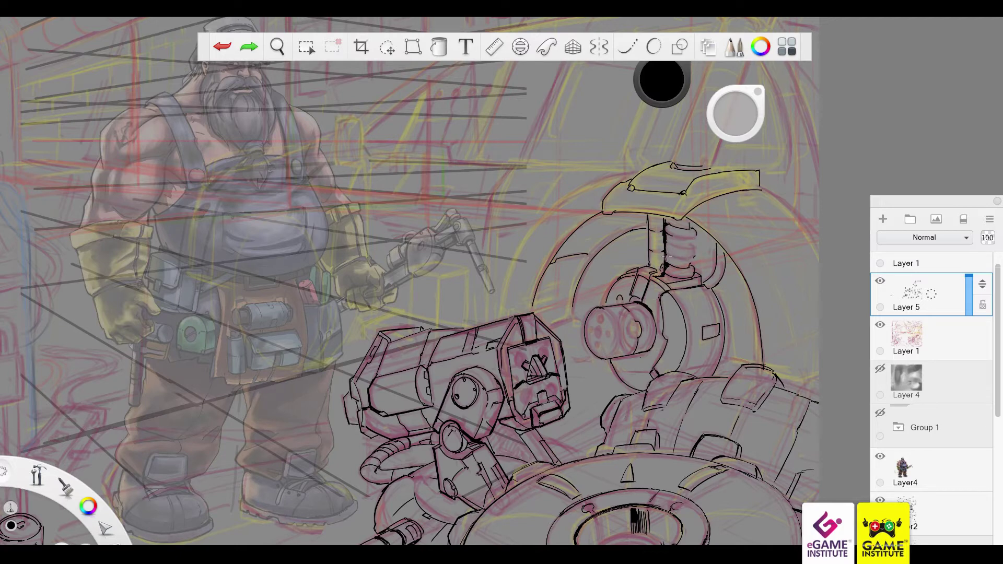
pyautogui.moveTo(665, 224)
pyautogui.mouseDown()
pyautogui.moveTo(662, 272)
pyautogui.moveTo(675, 286)
pyautogui.moveTo(668, 279)
pyautogui.mouseUp()
# Sketch a yellow cylinder with a box base and coil rings, then lower the sketch layer's opacity
pyautogui.press('e')
pyautogui.press('e')
pyautogui.hotkey('ctrl', 'z')
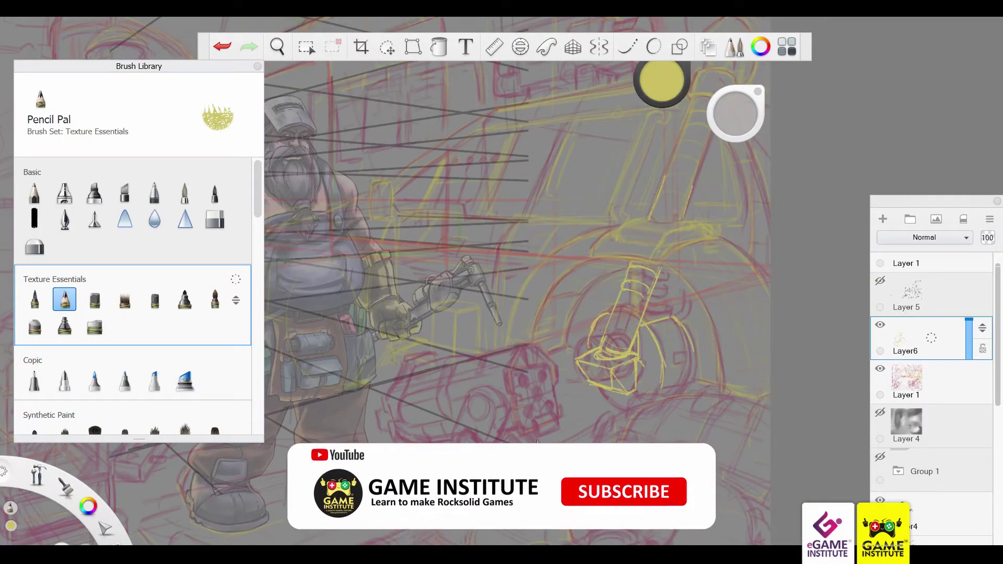
pyautogui.moveTo(636, 366); pyautogui.dragTo(695, 389)
pyautogui.moveTo(606, 314); pyautogui.dragTo(585, 344)
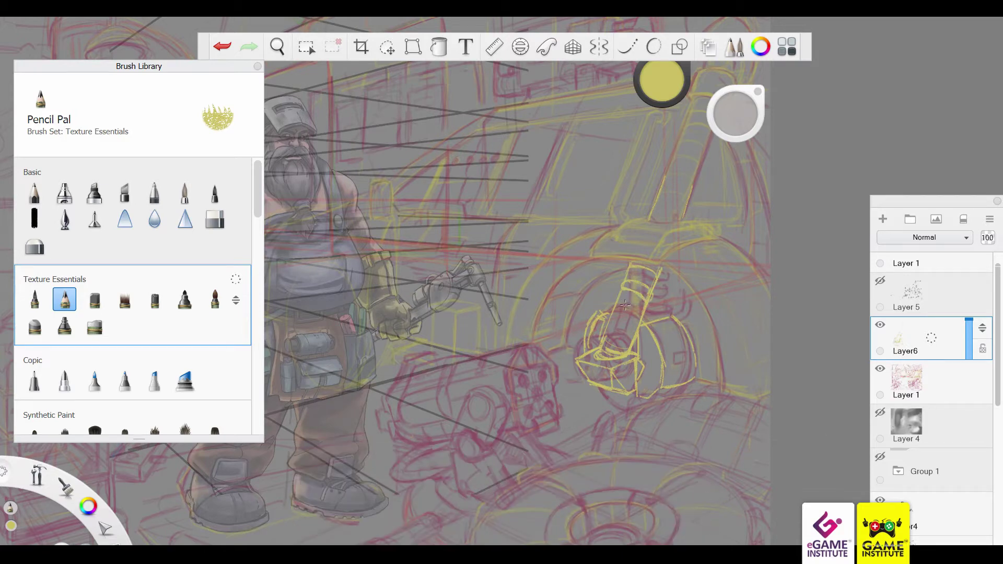
pyautogui.moveTo(625, 304)
pyautogui.mouseDown()
pyautogui.moveTo(594, 375)
pyautogui.moveTo(619, 341)
pyautogui.moveTo(629, 358)
pyautogui.moveTo(615, 362)
pyautogui.mouseUp()
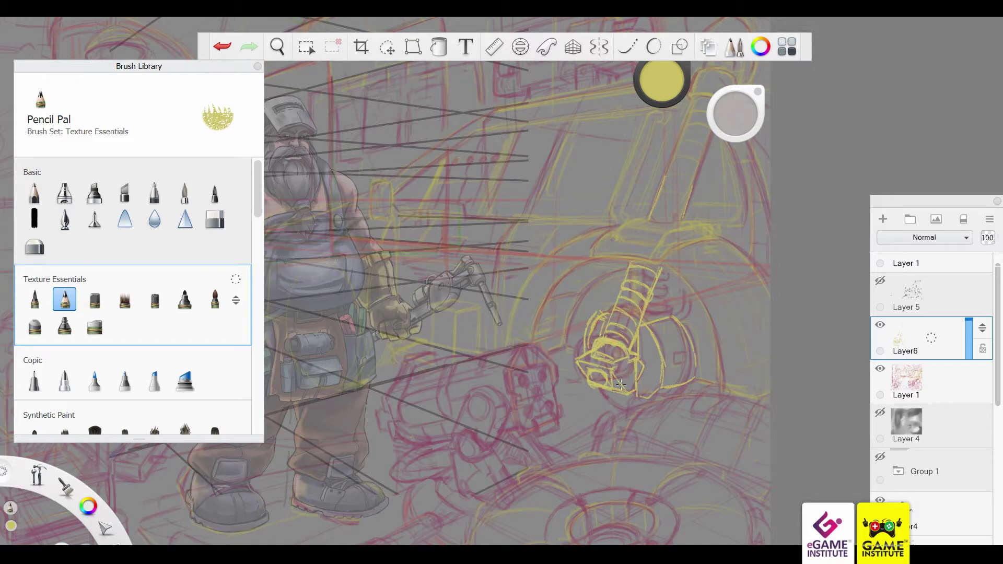
pyautogui.moveTo(585, 349); pyautogui.dragTo(621, 355)
pyautogui.moveTo(663, 269); pyautogui.dragTo(665, 304)
pyautogui.moveTo(974, 337); pyautogui.dragTo(974, 355)
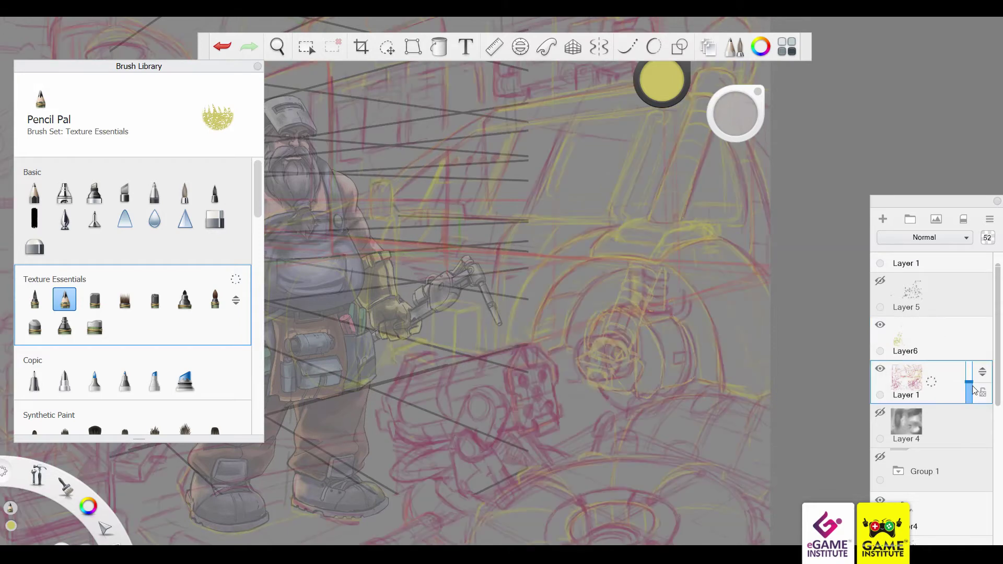
# Make Layer 5 active in black, show it, and start inking the cylinder base
pyautogui.click(662, 81)
pyautogui.click(661, 102)
pyautogui.click(880, 280)
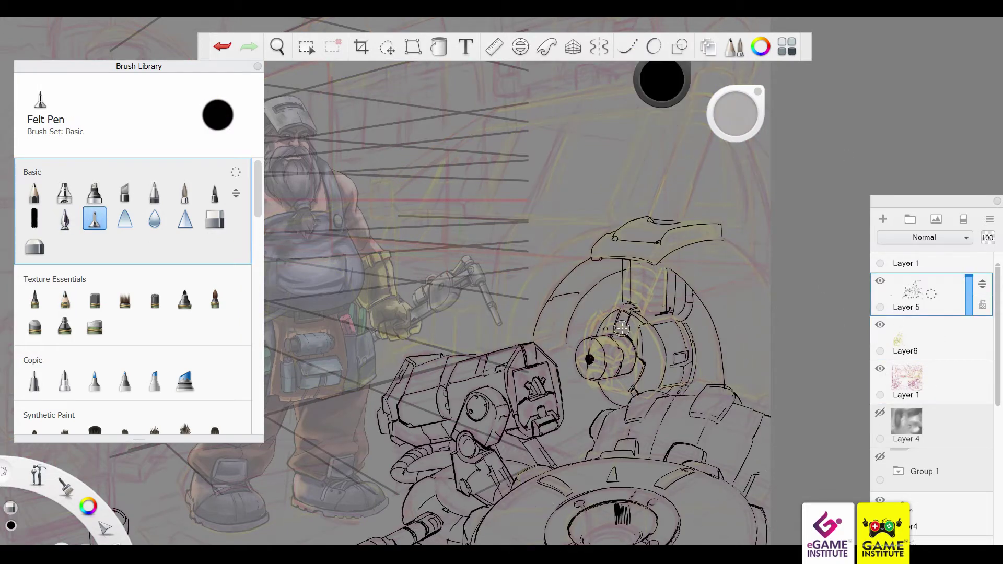
pyautogui.moveTo(577, 361); pyautogui.dragTo(588, 372)
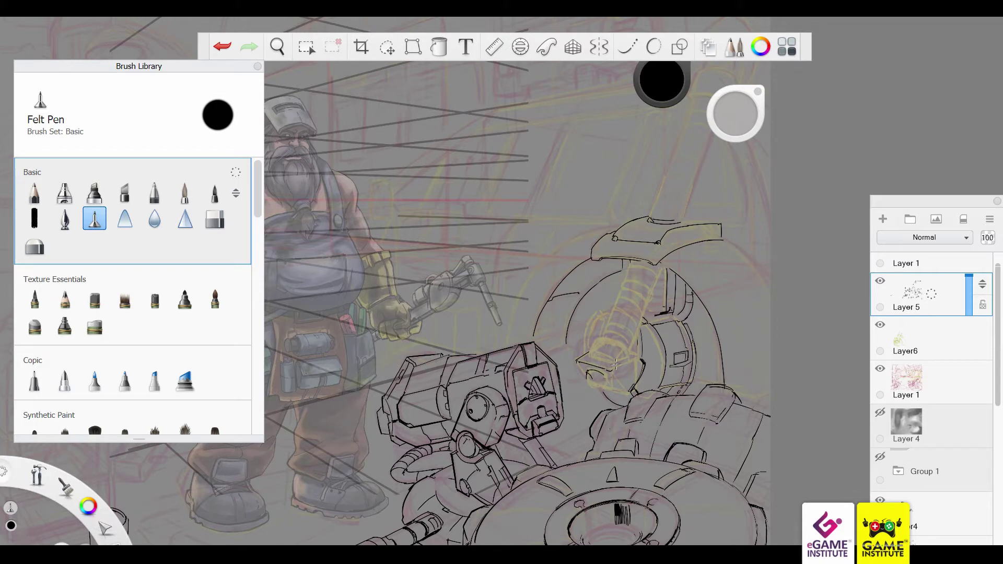
pyautogui.moveTo(616, 364)
pyautogui.mouseDown()
pyautogui.moveTo(625, 344)
pyautogui.moveTo(600, 387)
pyautogui.mouseUp()
pyautogui.hotkey('ctrl', 'z')
# Ink the cylinder's elliptical top with the ellipse tool, undoing stray joining strokes
pyautogui.press('o')
pyautogui.press('o')
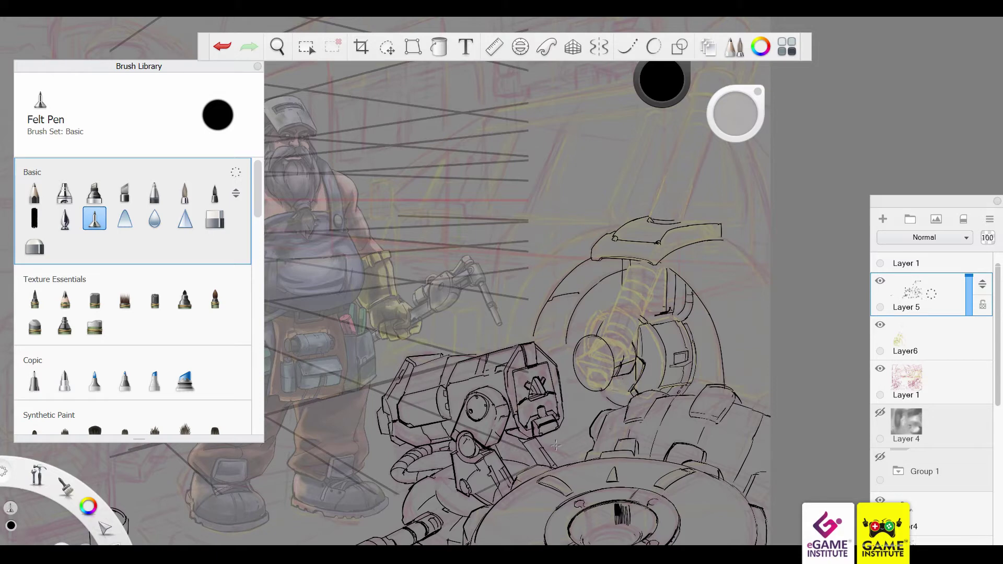
pyautogui.moveTo(599, 398)
pyautogui.mouseDown()
pyautogui.moveTo(631, 388)
pyautogui.moveTo(625, 374)
pyautogui.moveTo(599, 374)
pyautogui.mouseUp()
pyautogui.hotkey('ctrl', 'z')
pyautogui.moveTo(595, 335)
pyautogui.mouseDown()
pyautogui.moveTo(634, 334)
pyautogui.moveTo(584, 333)
pyautogui.mouseUp()
pyautogui.hotkey('ctrl', 'z')
pyautogui.hotkey('ctrl', 'z')
pyautogui.hotkey('ctrl', 'shift', 'z')
pyautogui.moveTo(641, 321)
pyautogui.mouseDown()
pyautogui.moveTo(604, 316)
pyautogui.moveTo(643, 332)
pyautogui.mouseUp()
pyautogui.hotkey('ctrl', 'z')
pyautogui.hotkey('ctrl', 'z')
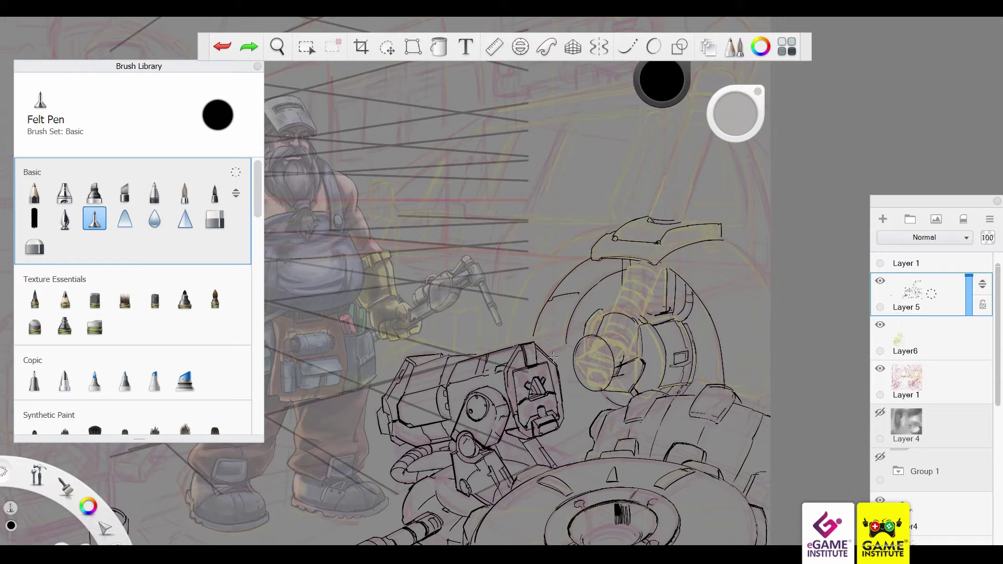
# Ink the cylinder's vertical sides and the curved ribs across it
pyautogui.moveTo(660, 272); pyautogui.dragTo(647, 313)
pyautogui.moveTo(650, 272)
pyautogui.mouseDown()
pyautogui.moveTo(628, 298)
pyautogui.moveTo(635, 279)
pyautogui.mouseUp()
pyautogui.moveTo(640, 297)
pyautogui.mouseDown()
pyautogui.moveTo(625, 313)
pyautogui.moveTo(629, 289)
pyautogui.mouseUp()
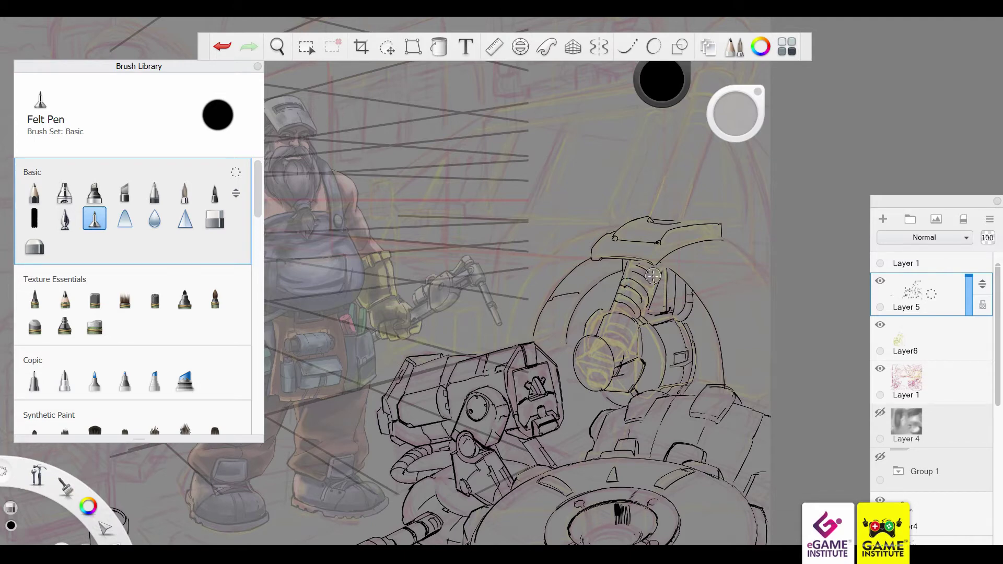
pyautogui.hotkey('ctrl', 'z')
pyautogui.moveTo(648, 271); pyautogui.dragTo(638, 307)
pyautogui.moveTo(630, 266); pyautogui.dragTo(630, 275)
pyautogui.hotkey('ctrl', 'z')
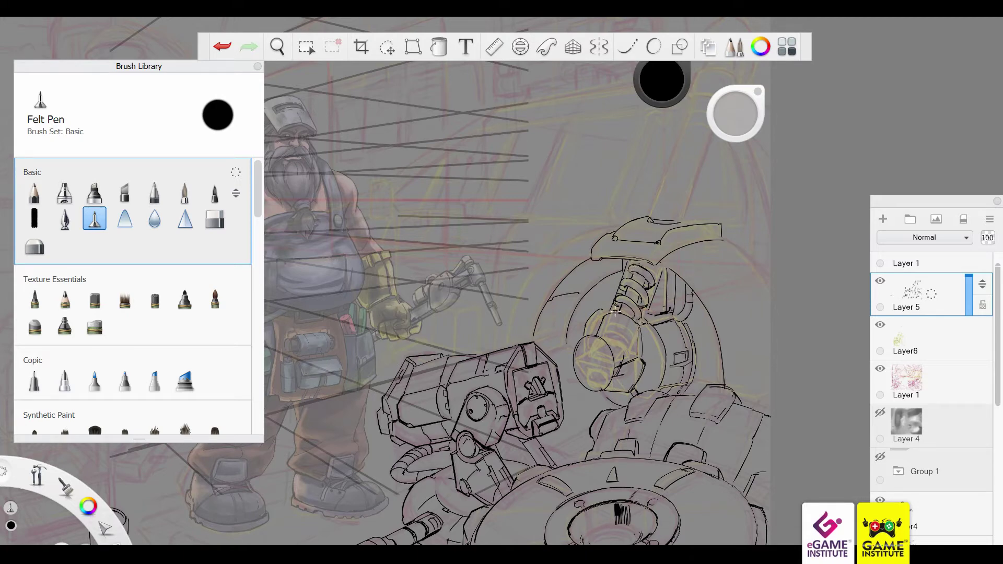
# Switch to the fine Inking Pen and redraw the short ribs on the upper coil
pyautogui.press('e')
pyautogui.click(64, 219)
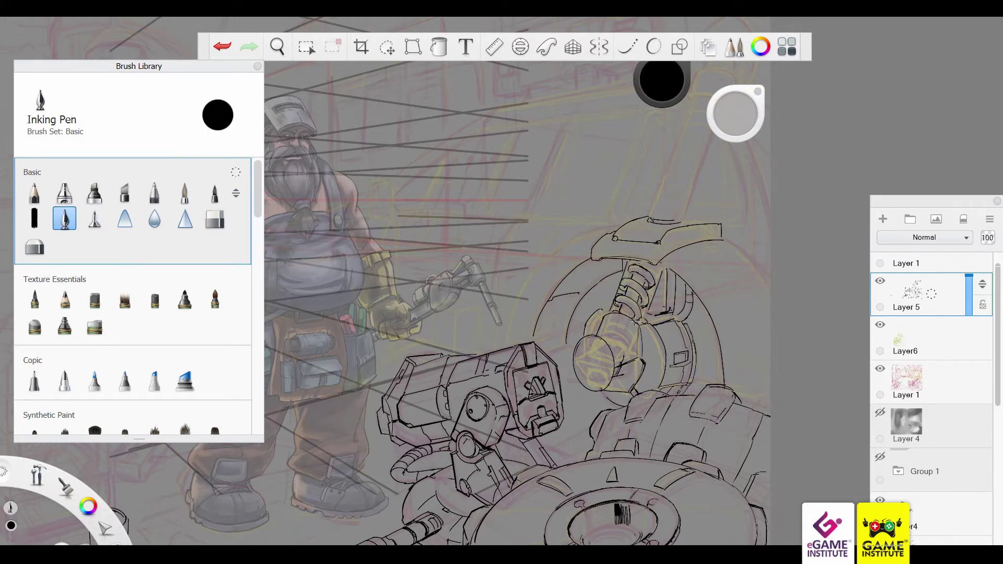
pyautogui.click(257, 66)
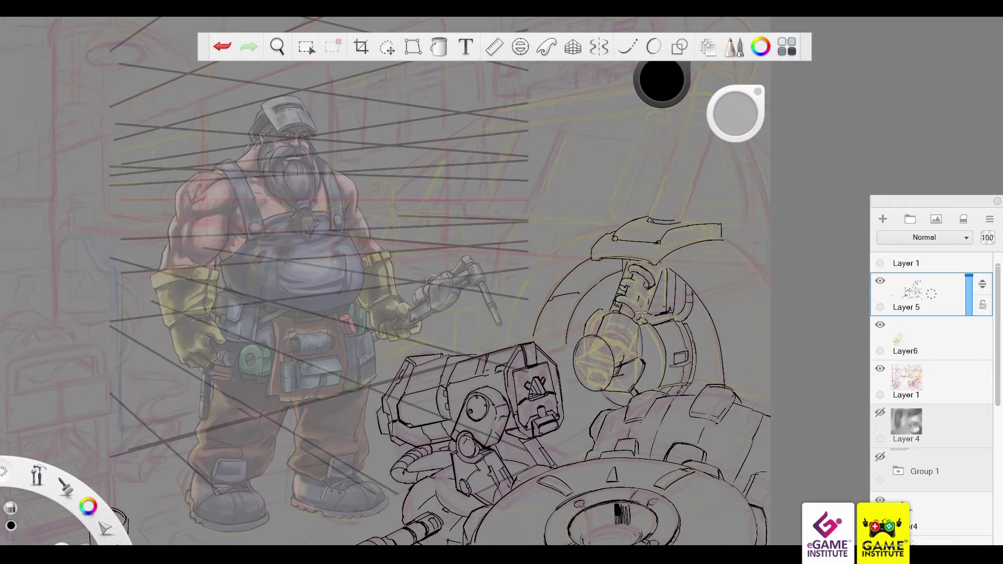
pyautogui.moveTo(640, 285)
pyautogui.mouseDown()
pyautogui.moveTo(651, 270)
pyautogui.moveTo(652, 300)
pyautogui.moveTo(660, 266)
pyautogui.mouseUp()
pyautogui.press('e')
pyautogui.hotkey('ctrl', 'z')
pyautogui.hotkey('ctrl', 'z')
pyautogui.hotkey('ctrl', 'z')
pyautogui.hotkey('ctrl', 'z')
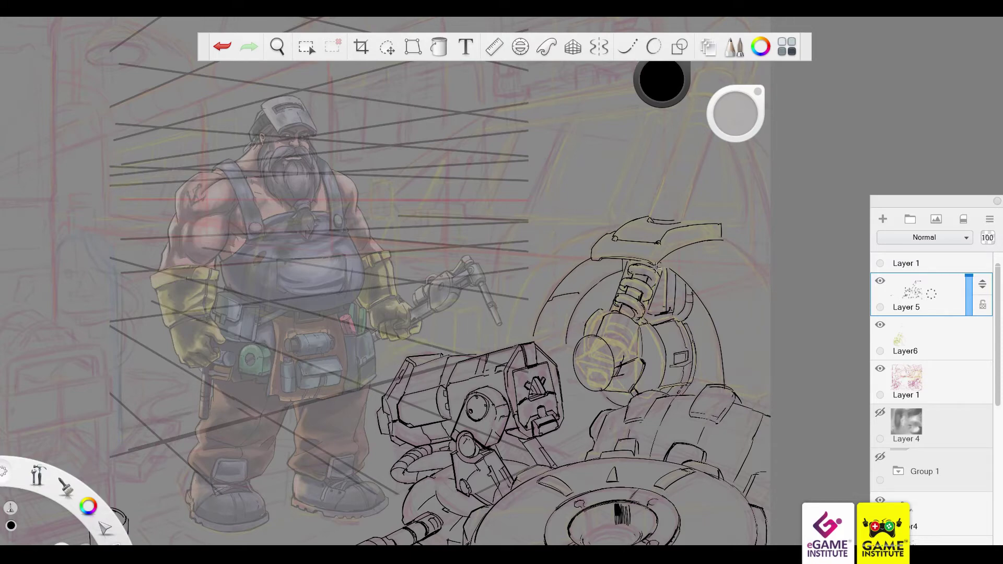
pyautogui.moveTo(633, 275)
pyautogui.mouseDown()
pyautogui.moveTo(648, 265)
pyautogui.moveTo(659, 272)
pyautogui.moveTo(643, 311)
pyautogui.mouseUp()
pyautogui.hotkey('ctrl', 'z')
pyautogui.moveTo(625, 266); pyautogui.dragTo(636, 275)
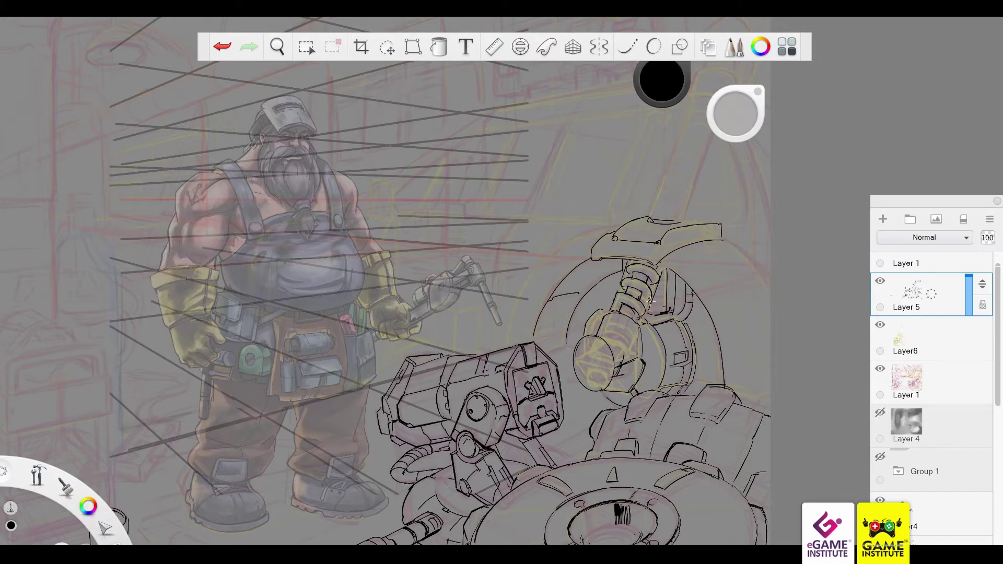
# Ink the vehicle's roof and hood outline behind the robot, discarding stray arc strokes
pyautogui.moveTo(472, 360); pyautogui.dragTo(713, 407)
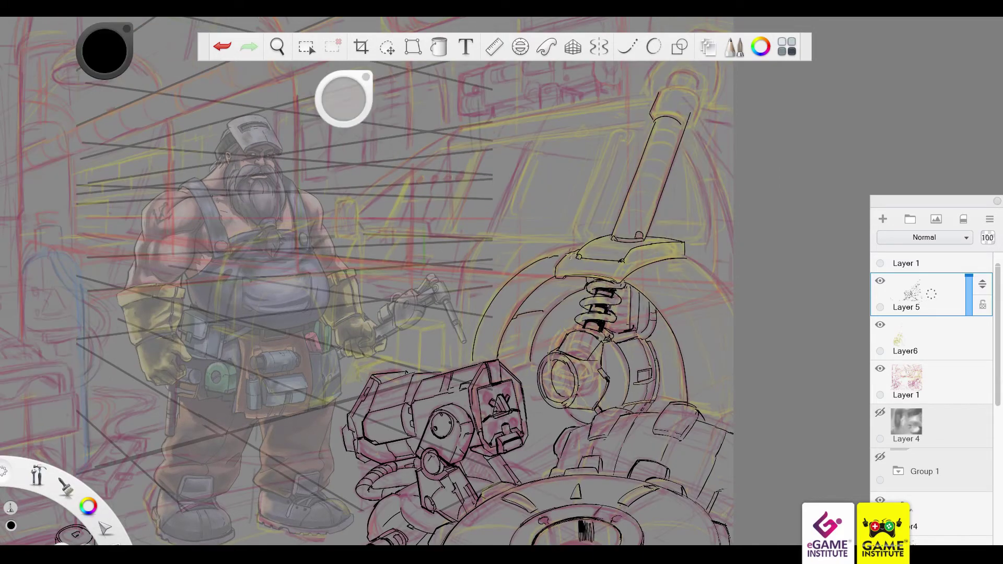
pyautogui.hotkey('ctrl', 'z')
pyautogui.click(548, 258)
pyautogui.moveTo(637, 119); pyautogui.dragTo(575, 238)
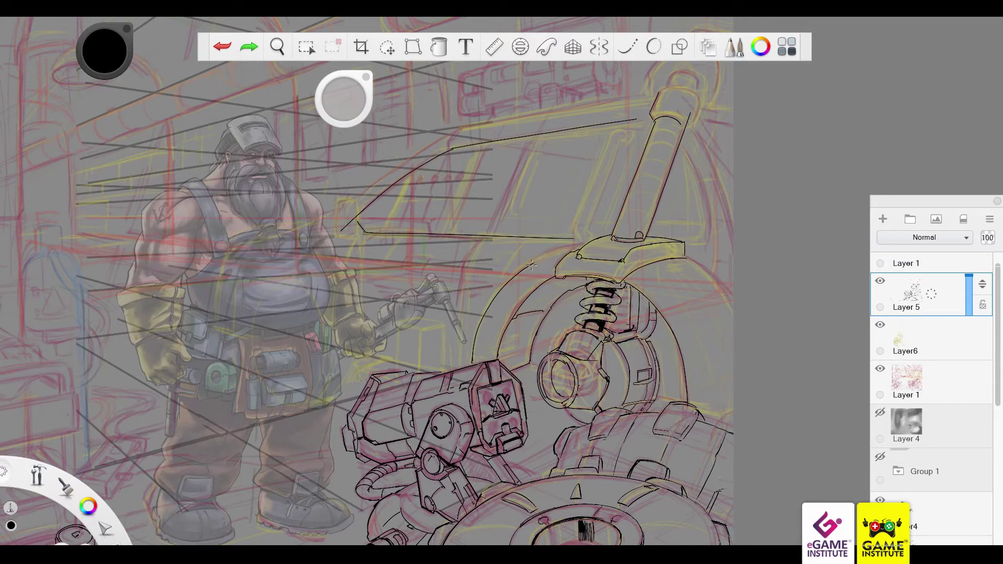
pyautogui.moveTo(556, 262); pyautogui.dragTo(469, 361)
pyautogui.hotkey('ctrl', 'z')
pyautogui.moveTo(561, 351); pyautogui.dragTo(564, 364)
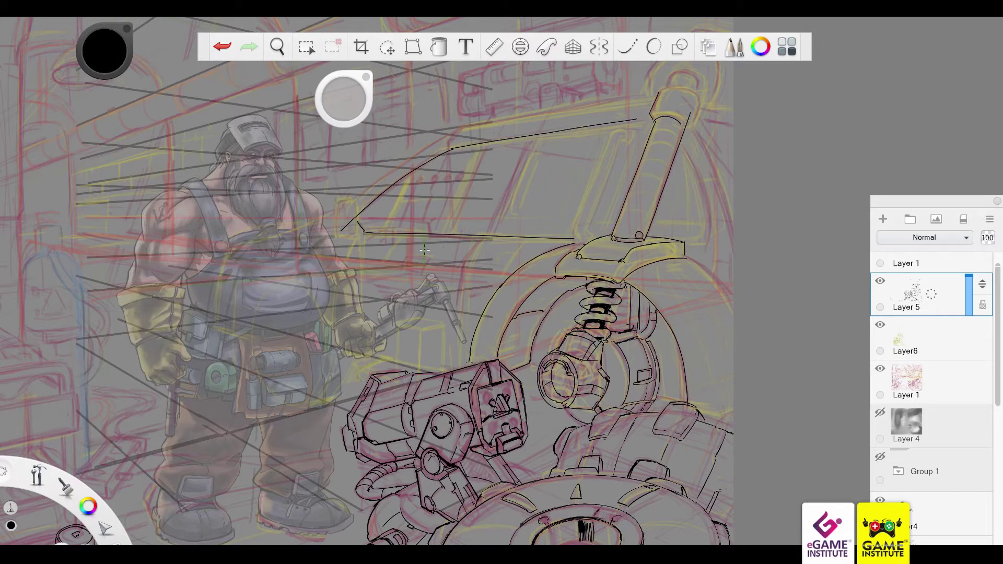
# Ink the side mirror, windshield pillar, wheel details, curved fender and door's front edge
pyautogui.moveTo(357, 227); pyautogui.dragTo(358, 221)
pyautogui.hotkey('ctrl', 'z')
pyautogui.moveTo(378, 231); pyautogui.dragTo(406, 175)
pyautogui.moveTo(622, 374); pyautogui.dragTo(558, 404)
pyautogui.moveTo(590, 342); pyautogui.dragTo(592, 350)
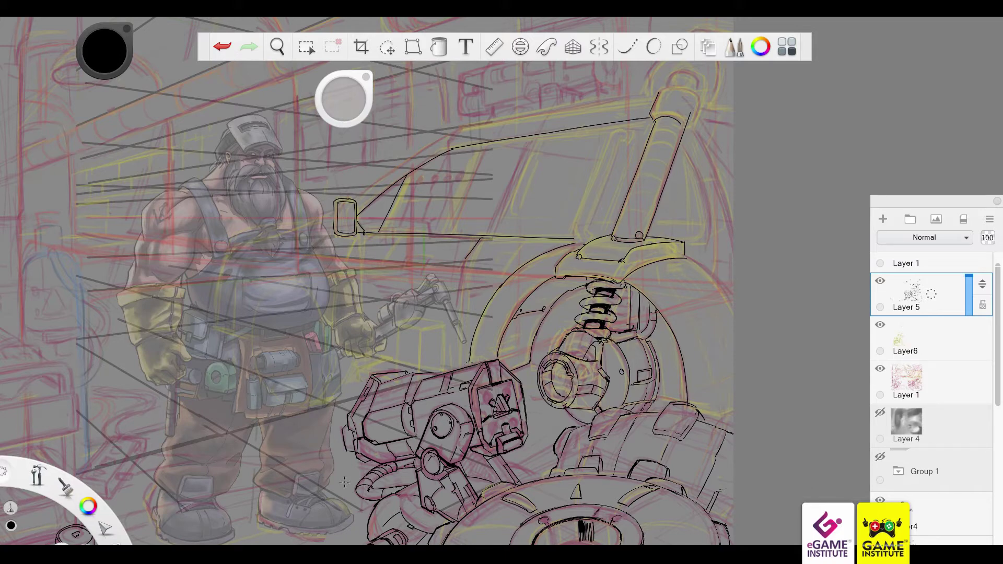
pyautogui.moveTo(464, 263); pyautogui.dragTo(456, 316)
pyautogui.moveTo(427, 257); pyautogui.dragTo(418, 271)
pyautogui.moveTo(481, 238); pyautogui.dragTo(449, 368)
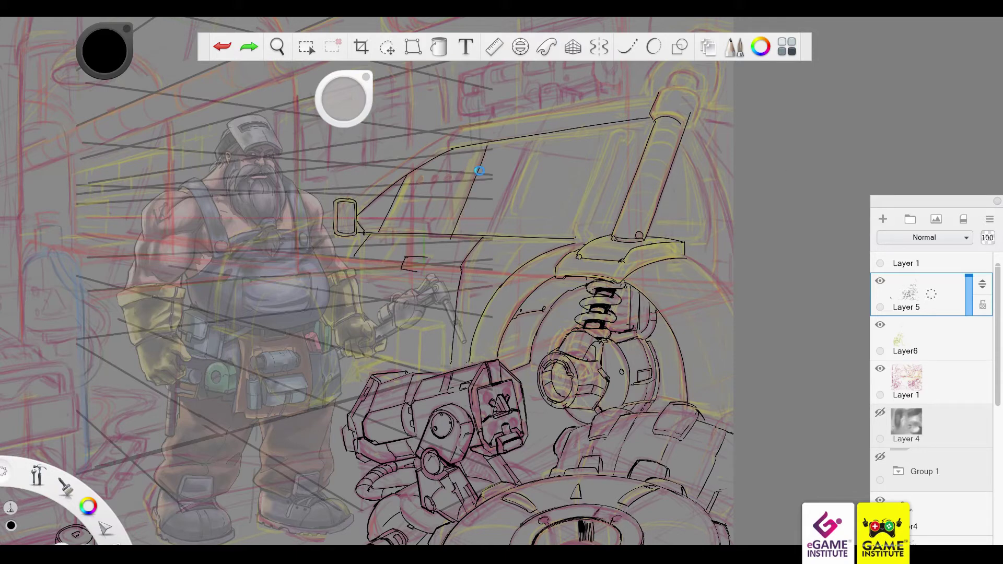
pyautogui.moveTo(490, 142); pyautogui.dragTo(447, 232)
# Ink straight windshield and window lines along the Ruler guide, then put the ruler away
pyautogui.hotkey('ctrl', 'z')
pyautogui.click(493, 47)
pyautogui.moveTo(450, 293)
pyautogui.mouseDown()
pyautogui.moveTo(601, 294)
pyautogui.moveTo(530, 258)
pyautogui.mouseUp()
pyautogui.moveTo(547, 159); pyautogui.dragTo(524, 214)
pyautogui.moveTo(489, 374); pyautogui.dragTo(383, 164)
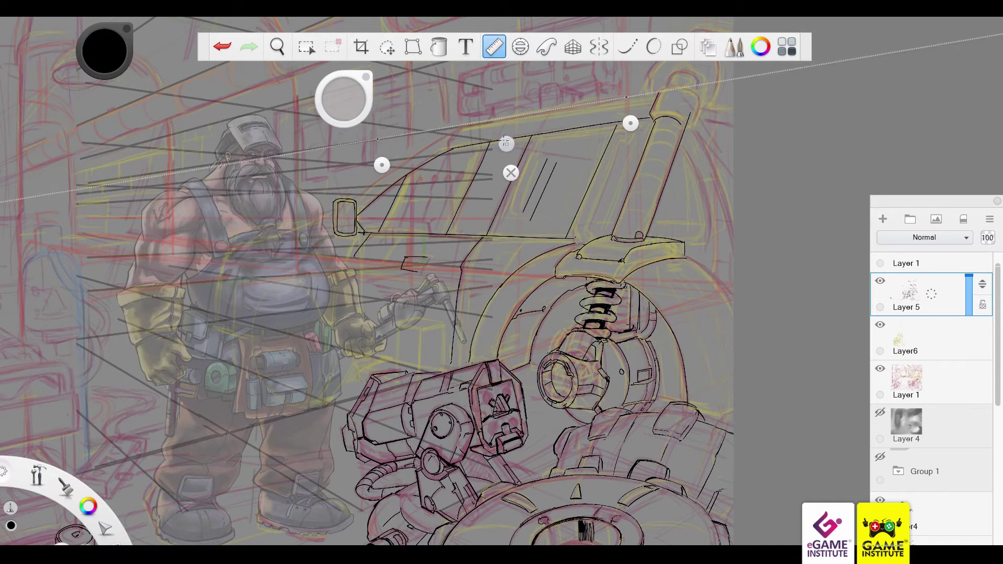
pyautogui.moveTo(457, 128)
pyautogui.mouseDown()
pyautogui.moveTo(648, 97)
pyautogui.moveTo(591, 306)
pyautogui.moveTo(571, 273)
pyautogui.mouseUp()
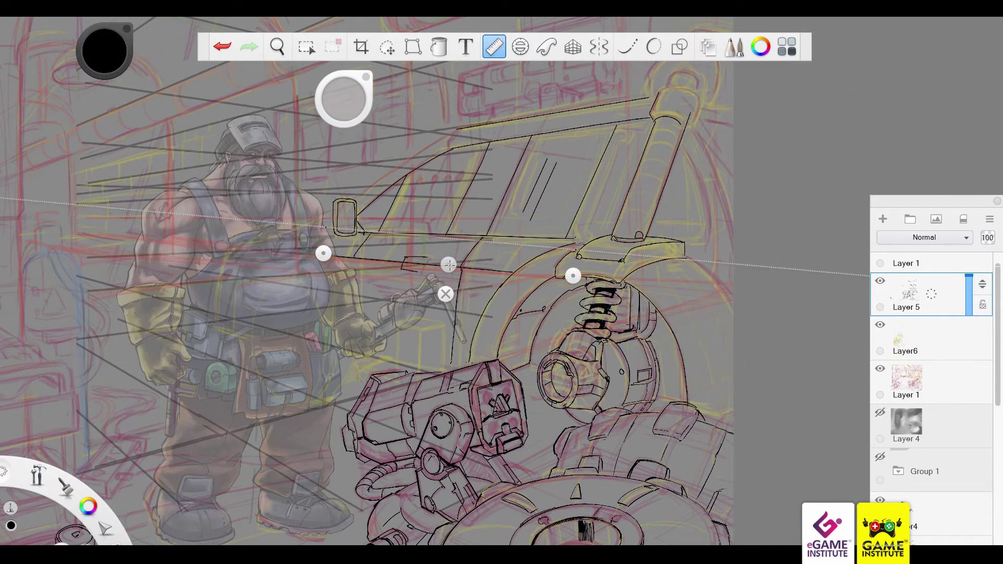
pyautogui.click(493, 46)
# Ink the windshield's top edge and nearby short lines, keeping the door-handle stroke
pyautogui.moveTo(360, 202); pyautogui.dragTo(462, 129)
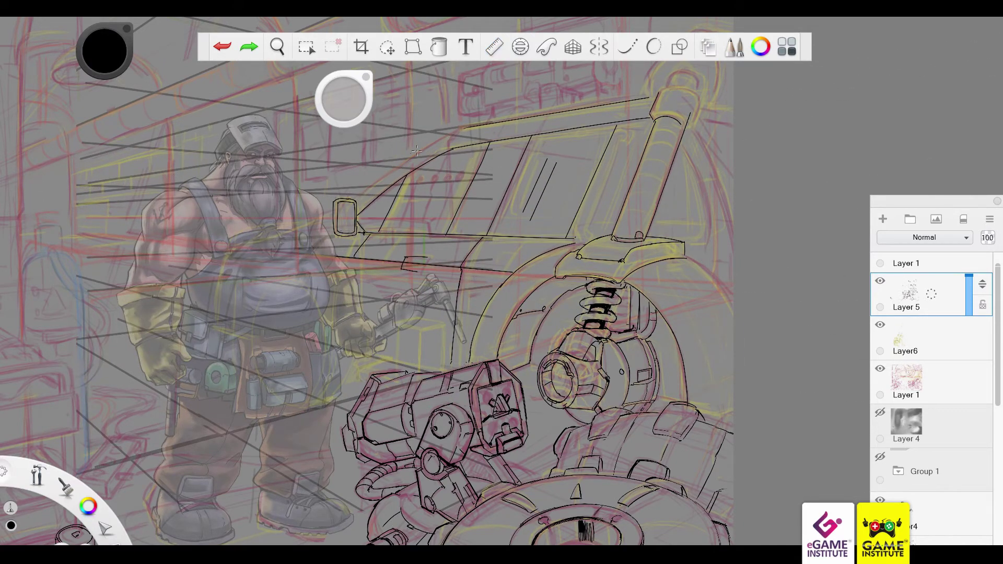
pyautogui.hotkey('ctrl', 'z')
pyautogui.moveTo(360, 201); pyautogui.dragTo(462, 129)
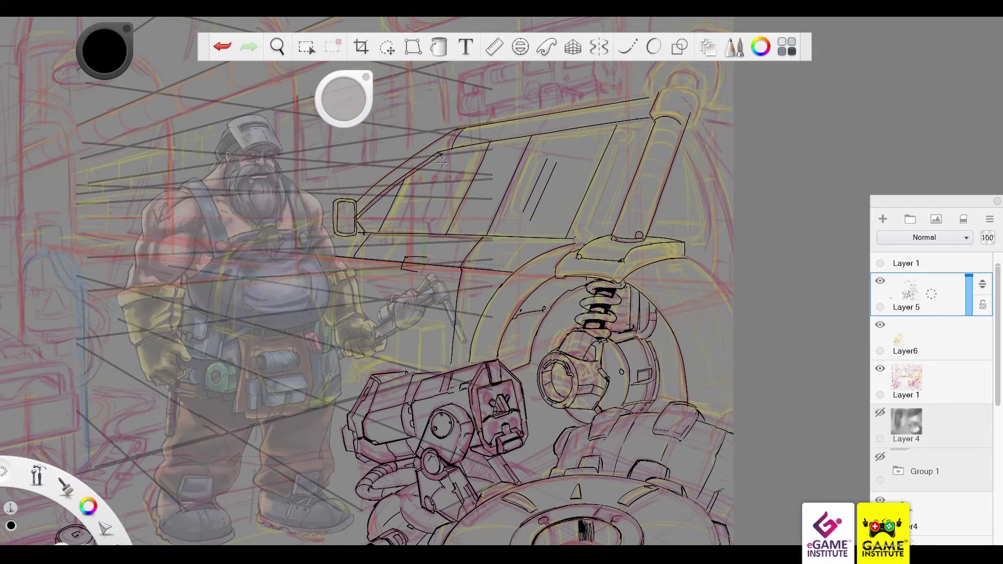
pyautogui.moveTo(443, 153); pyautogui.dragTo(652, 124)
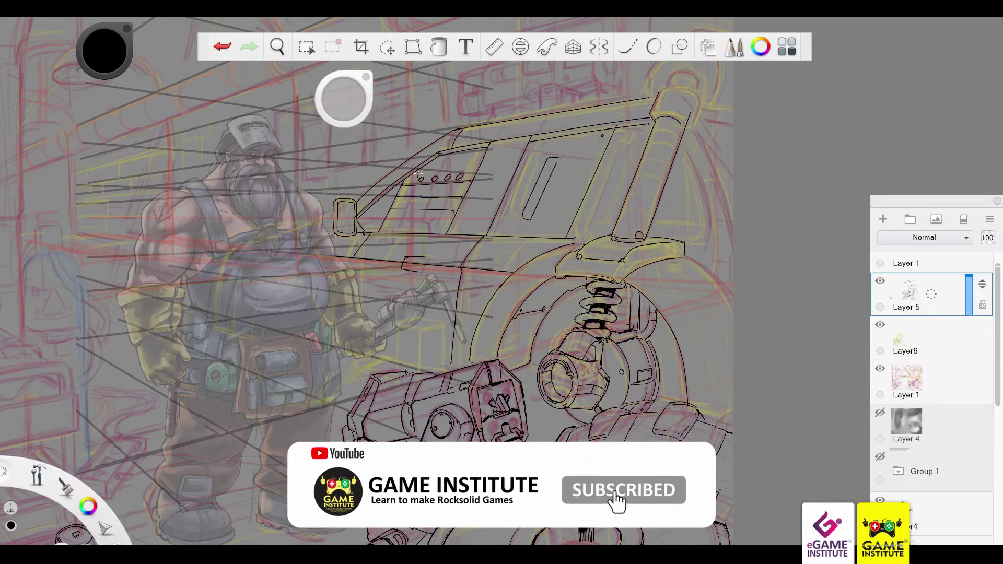
pyautogui.moveTo(417, 173); pyautogui.dragTo(486, 162)
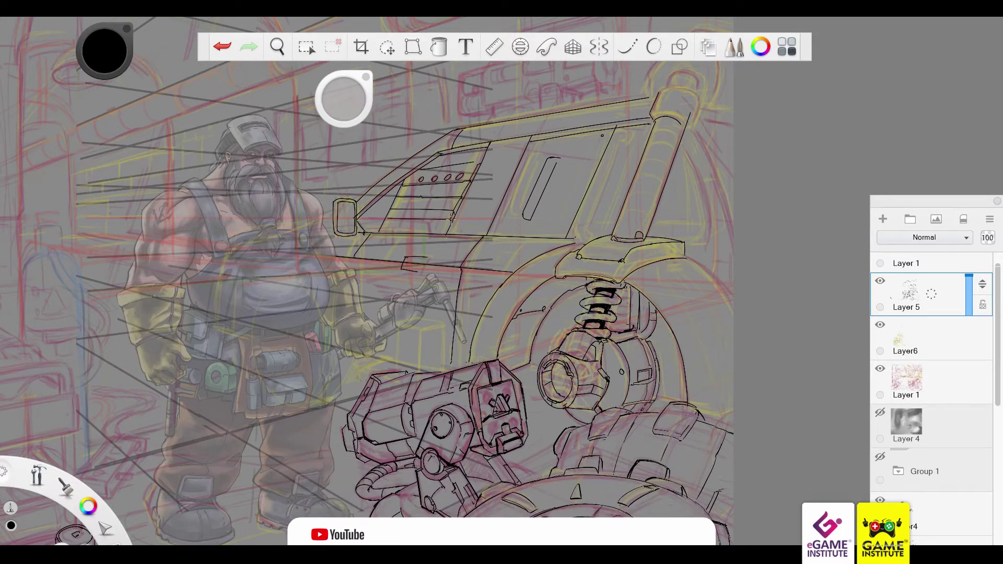
pyautogui.moveTo(428, 218); pyautogui.dragTo(432, 222)
pyautogui.hotkey('ctrl', 'z')
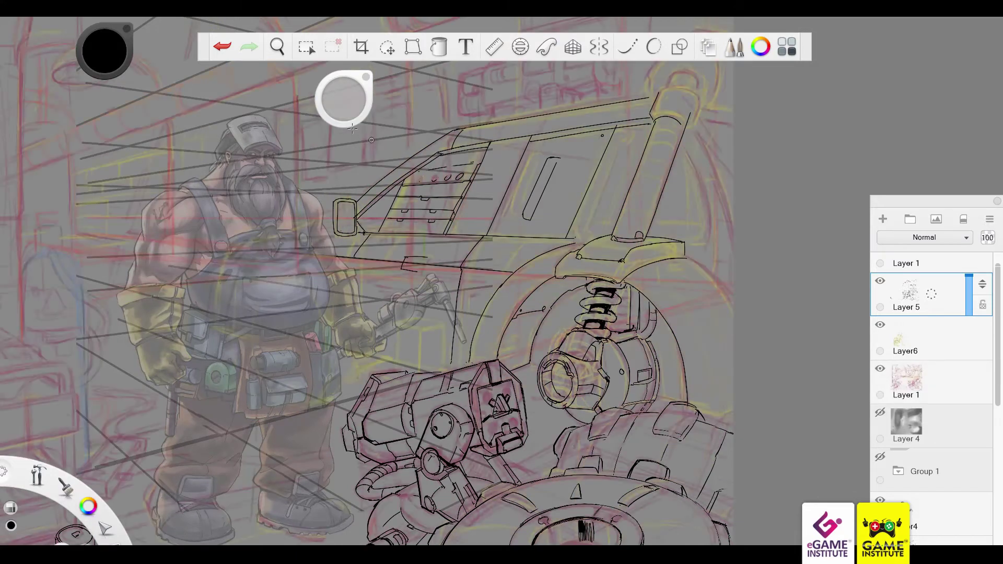
pyautogui.hotkey('ctrl', 'z')
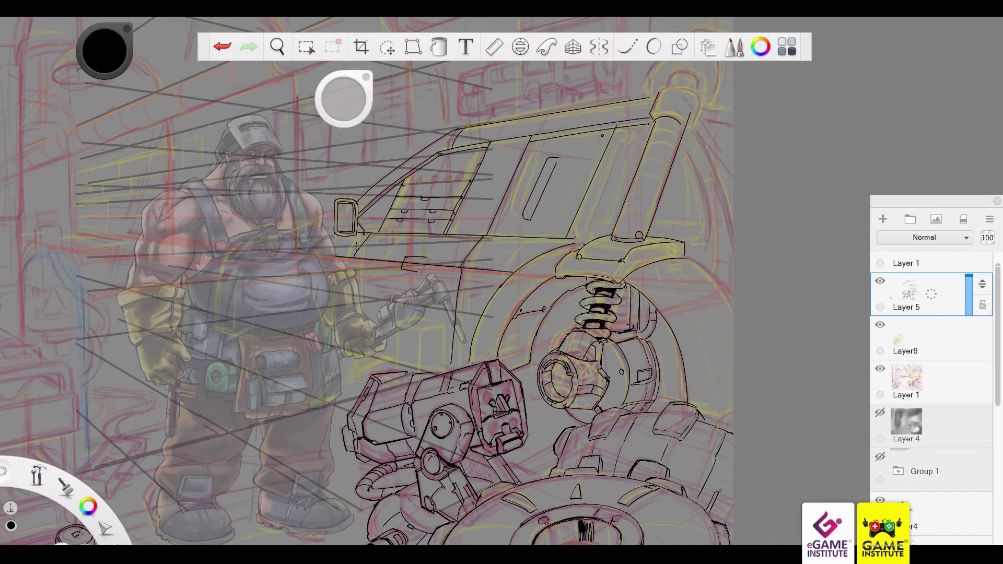
pyautogui.hotkey('ctrl', 'z')
pyautogui.hotkey('ctrl', 'y')
pyautogui.hotkey('ctrl', 'y')
pyautogui.hotkey('ctrl', 'y')
pyautogui.hotkey('ctrl', 'y')
pyautogui.hotkey('ctrl', 'y')
# Ink the small box's left edge and top face beside the dwarf's hand, retrying strokes
pyautogui.moveTo(430, 328)
pyautogui.mouseDown()
pyautogui.moveTo(430, 368)
pyautogui.moveTo(444, 363)
pyautogui.mouseUp()
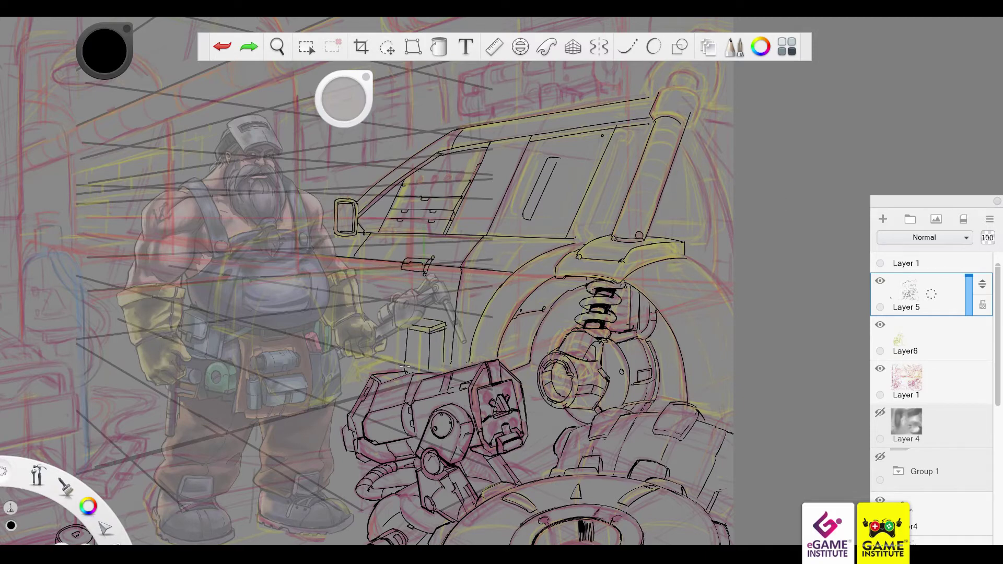
pyautogui.moveTo(406, 329); pyautogui.dragTo(406, 367)
pyautogui.moveTo(406, 325); pyautogui.dragTo(447, 322)
pyautogui.hotkey('ctrl', 'z')
pyautogui.hotkey('ctrl', 'z')
pyautogui.hotkey('ctrl', 'z')
pyautogui.hotkey('ctrl', 'z')
pyautogui.moveTo(396, 329)
pyautogui.mouseDown()
pyautogui.moveTo(429, 338)
pyautogui.moveTo(428, 369)
pyautogui.mouseUp()
pyautogui.moveTo(397, 331); pyautogui.dragTo(397, 364)
pyautogui.hotkey('ctrl', 'z')
pyautogui.moveTo(397, 323)
pyautogui.mouseDown()
pyautogui.moveTo(448, 329)
pyautogui.moveTo(423, 338)
pyautogui.moveTo(429, 370)
pyautogui.mouseUp()
# Finish the box with taller vertical sides, stacked ribs and a redrawn right edge
pyautogui.hotkey('ctrl', 'z')
pyautogui.moveTo(423, 331); pyautogui.dragTo(423, 372)
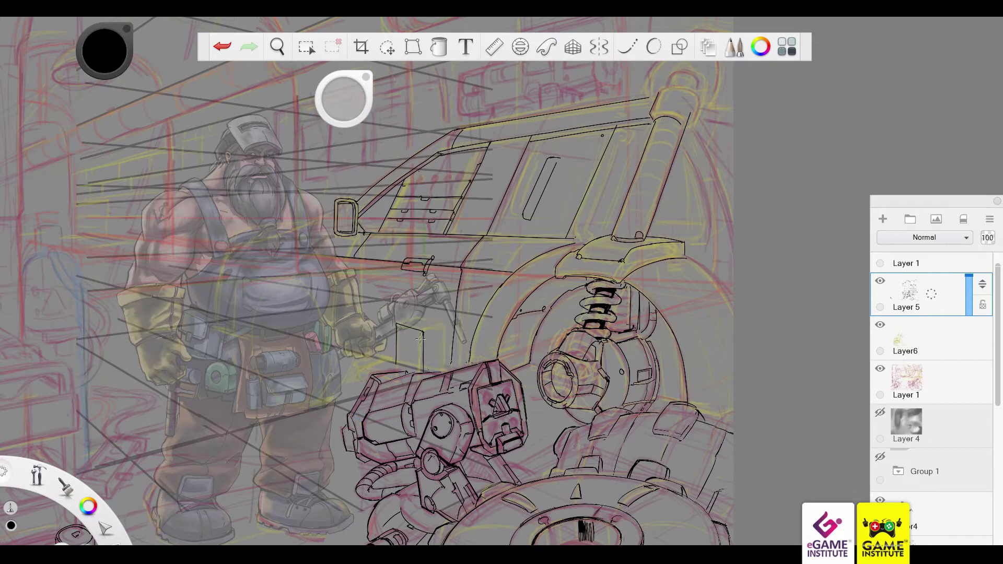
pyautogui.hotkey('ctrl', 'z')
pyautogui.moveTo(427, 329); pyautogui.dragTo(427, 366)
pyautogui.moveTo(438, 325); pyautogui.dragTo(444, 372)
pyautogui.moveTo(448, 323); pyautogui.dragTo(448, 361)
pyautogui.hotkey('ctrl', 'z')
pyautogui.moveTo(444, 324)
pyautogui.mouseDown()
pyautogui.moveTo(451, 370)
pyautogui.moveTo(453, 322)
pyautogui.mouseUp()
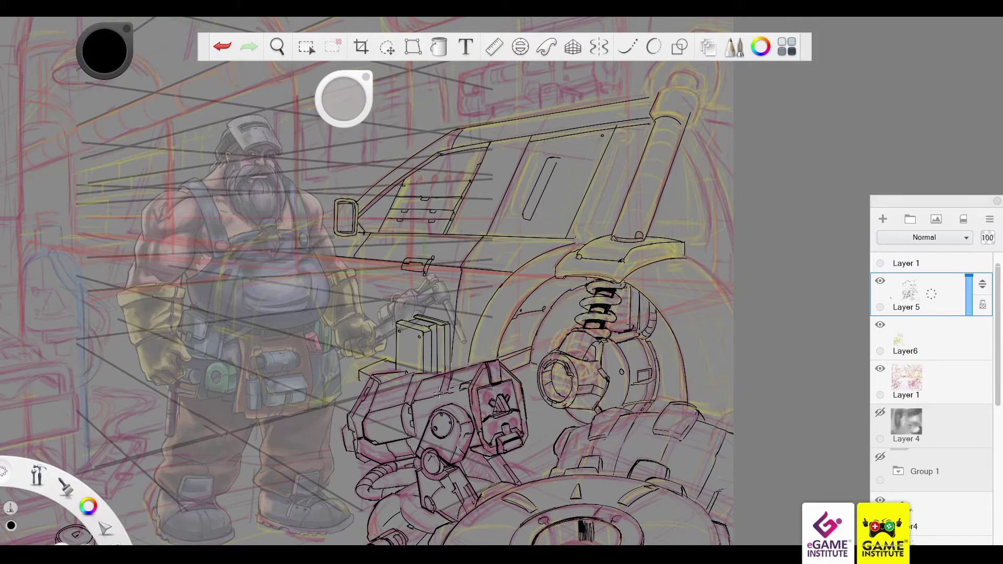
# Ink the outline of the block on the vehicle roof and the arch above the roof
pyautogui.moveTo(210, 330); pyautogui.dragTo(225, 251)
pyautogui.moveTo(226, 250); pyautogui.dragTo(313, 223)
pyautogui.moveTo(323, 403); pyautogui.dragTo(346, 393)
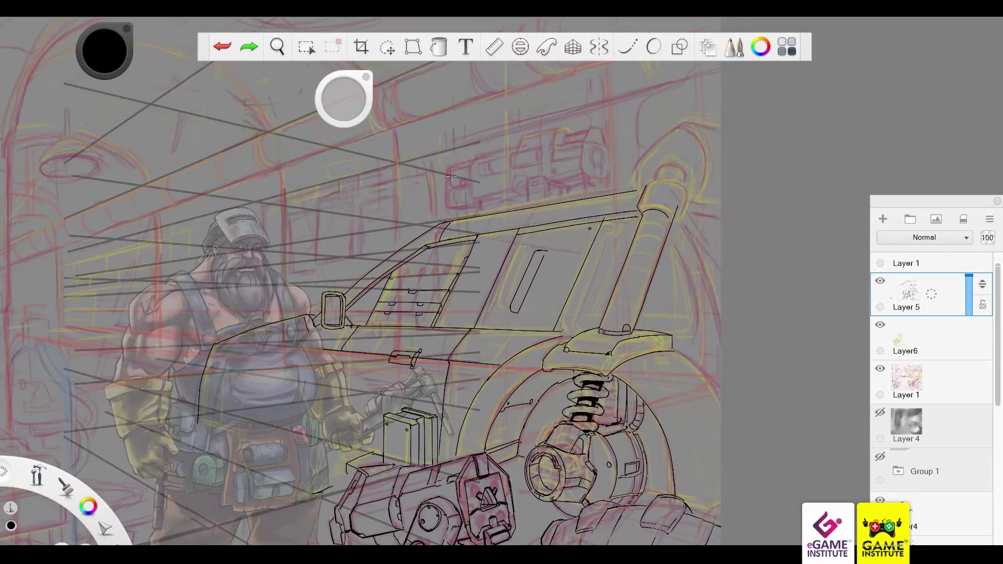
pyautogui.moveTo(480, 155)
pyautogui.mouseDown()
pyautogui.moveTo(449, 188)
pyautogui.moveTo(449, 214)
pyautogui.mouseUp()
pyautogui.moveTo(480, 166); pyautogui.dragTo(544, 148)
pyautogui.moveTo(549, 197); pyautogui.dragTo(529, 207)
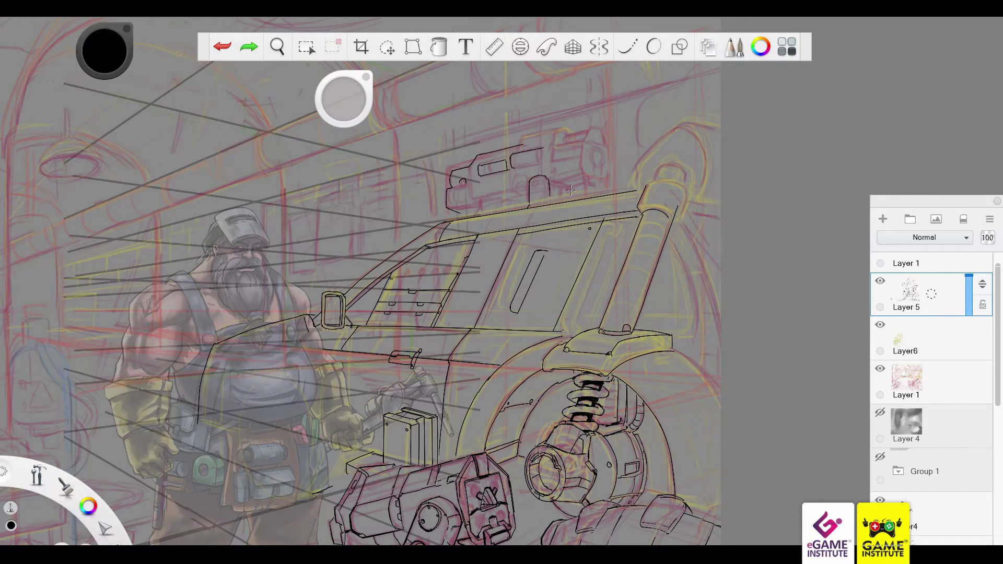
pyautogui.hotkey('ctrl', 'z')
pyautogui.moveTo(450, 217); pyautogui.dragTo(636, 190)
pyautogui.moveTo(527, 205); pyautogui.dragTo(546, 178)
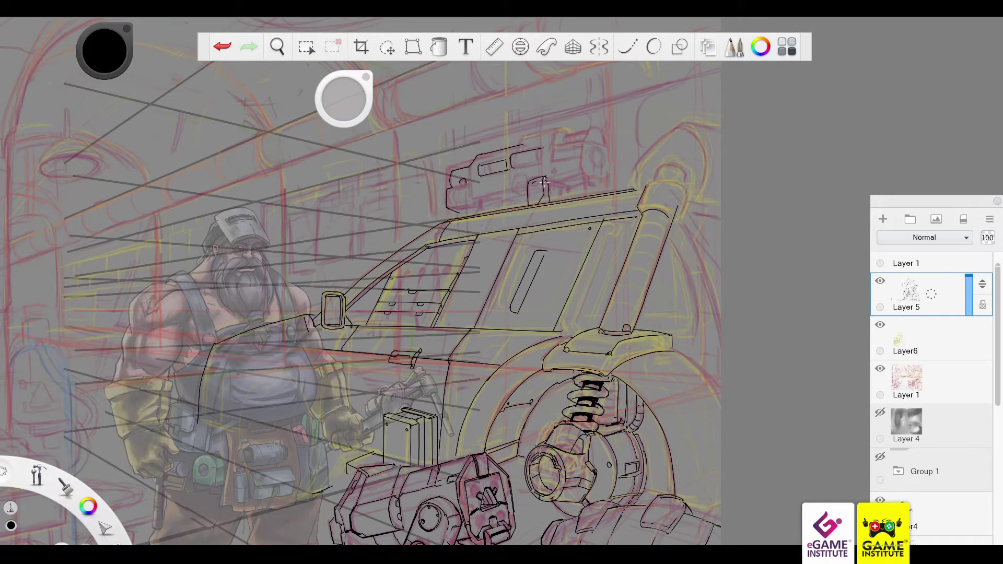
# Ink the gun block's roof lines, slanted top face, stepped lower edges and rounded cylinder end
pyautogui.moveTo(534, 134); pyautogui.dragTo(563, 128)
pyautogui.moveTo(566, 140); pyautogui.dragTo(593, 131)
pyautogui.moveTo(547, 178)
pyautogui.mouseDown()
pyautogui.moveTo(569, 187)
pyautogui.moveTo(569, 201)
pyautogui.moveTo(590, 183)
pyautogui.mouseUp()
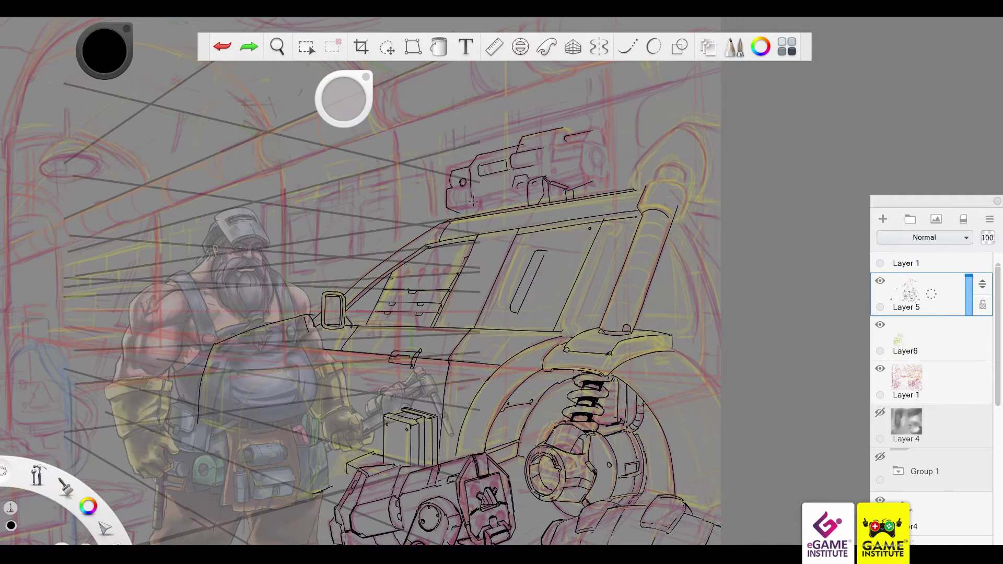
pyautogui.moveTo(473, 198); pyautogui.dragTo(517, 188)
pyautogui.moveTo(462, 207); pyautogui.dragTo(504, 198)
pyautogui.moveTo(564, 138); pyautogui.dragTo(601, 128)
pyautogui.moveTo(535, 149)
pyautogui.mouseDown()
pyautogui.moveTo(543, 175)
pyautogui.moveTo(582, 148)
pyautogui.moveTo(607, 148)
pyautogui.mouseUp()
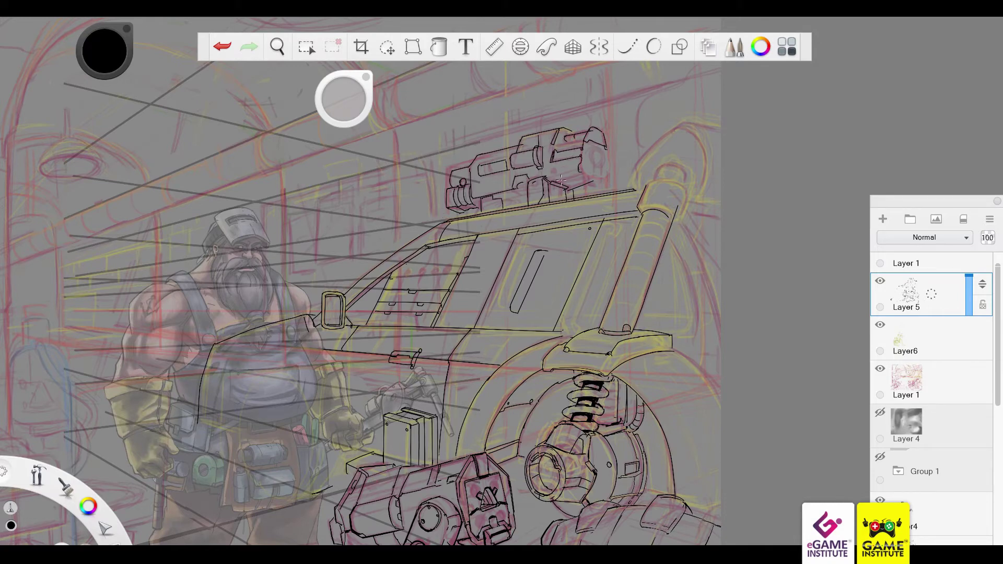
pyautogui.moveTo(602, 151)
pyautogui.mouseDown()
pyautogui.moveTo(609, 178)
pyautogui.moveTo(596, 179)
pyautogui.mouseUp()
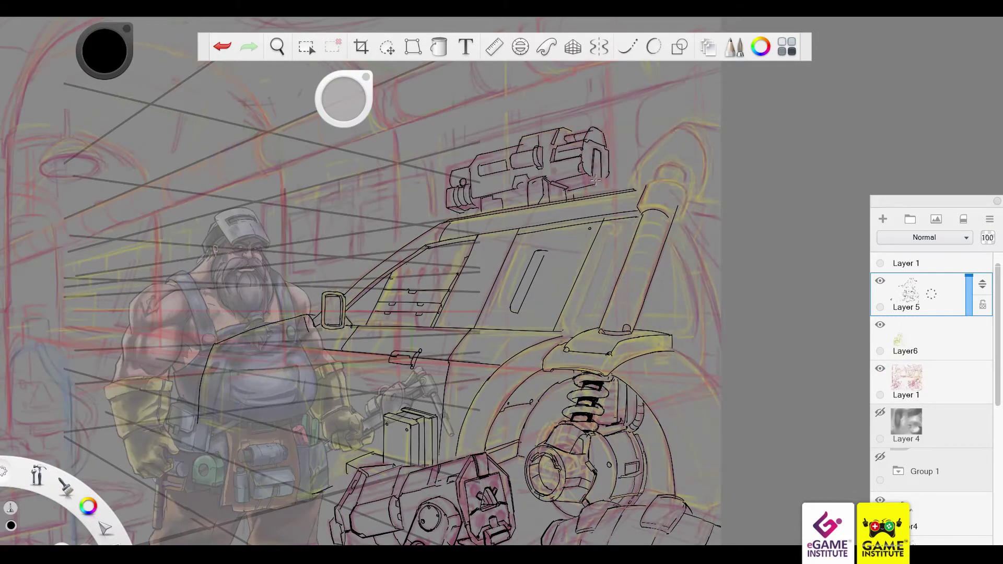
# Erase stray dashes in the window and under the roof gun, and ink the right roof pillar's top
pyautogui.press('e')
pyautogui.moveTo(397, 311); pyautogui.dragTo(434, 278)
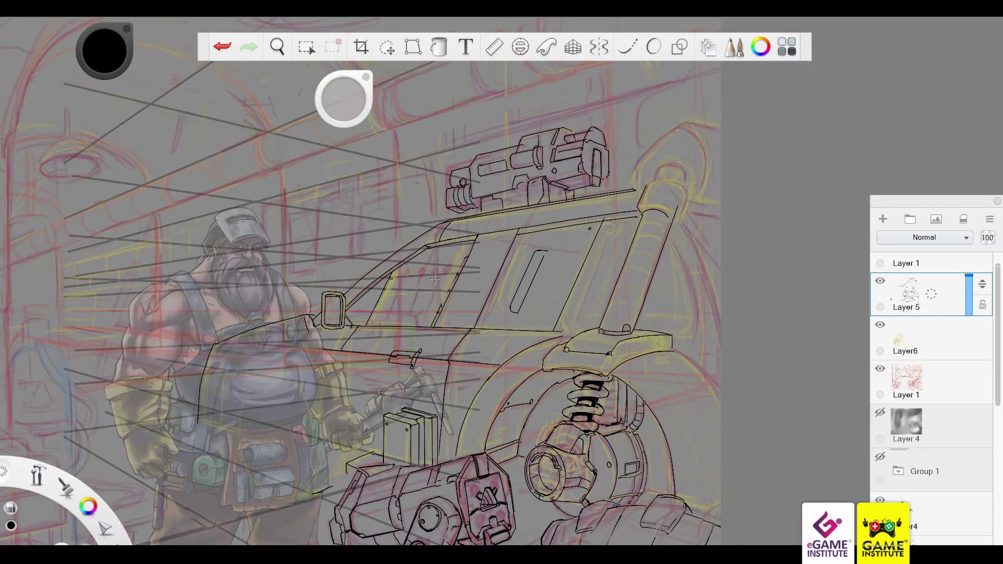
pyautogui.moveTo(568, 193); pyautogui.dragTo(529, 178)
pyautogui.hotkey('ctrl', 'z')
pyautogui.hotkey('ctrl', 'z')
pyautogui.moveTo(581, 181)
pyautogui.mouseDown()
pyautogui.moveTo(594, 187)
pyautogui.moveTo(538, 194)
pyautogui.mouseUp()
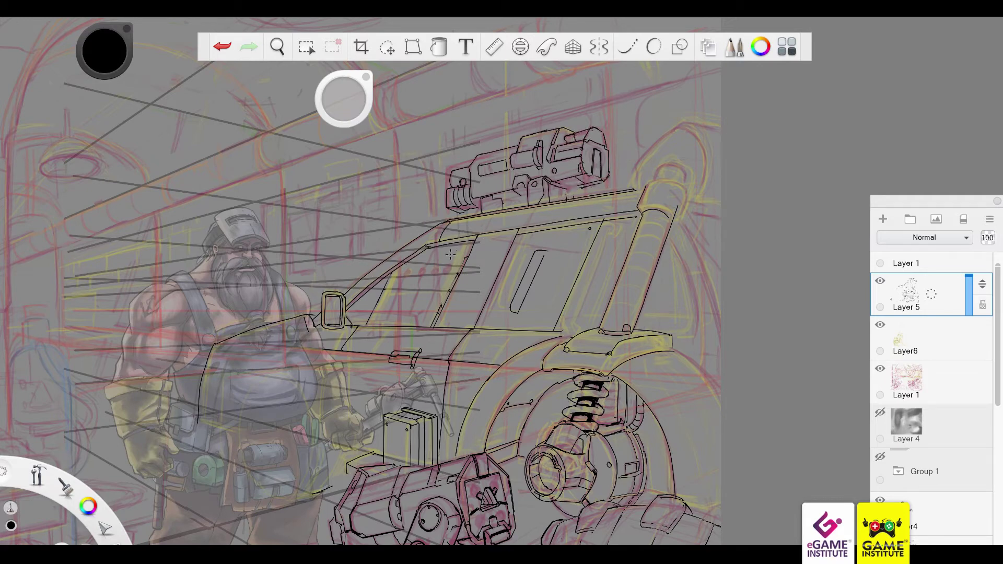
pyautogui.hotkey('ctrl', 'z')
pyautogui.moveTo(647, 185)
pyautogui.mouseDown()
pyautogui.moveTo(666, 180)
pyautogui.moveTo(638, 190)
pyautogui.moveTo(633, 213)
pyautogui.moveTo(680, 224)
pyautogui.mouseUp()
pyautogui.hotkey('ctrl', 'z')
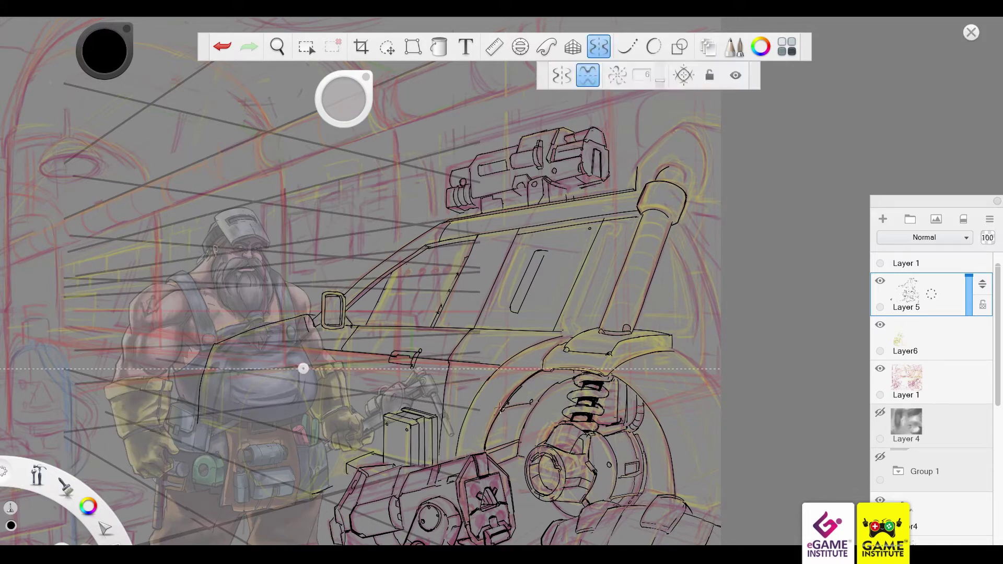
# Ink the fender's top edge and the inner wheel arch after several retried strokes
pyautogui.moveTo(615, 375); pyautogui.dragTo(647, 405)
pyautogui.hotkey('ctrl', 'z')
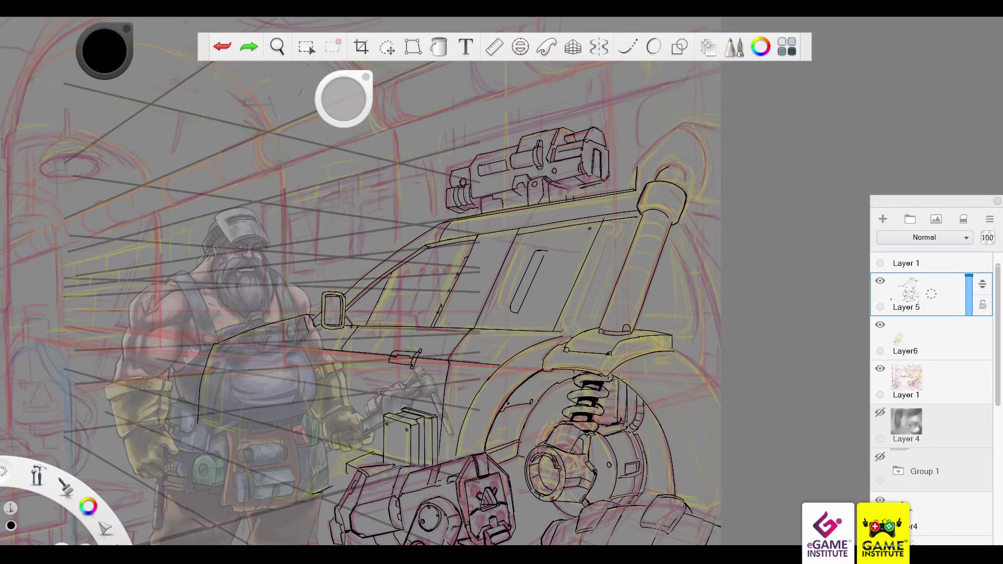
pyautogui.moveTo(614, 374); pyautogui.dragTo(669, 441)
pyautogui.hotkey('ctrl', 'z')
pyautogui.hotkey('ctrl', 'z')
pyautogui.moveTo(612, 374)
pyautogui.mouseDown()
pyautogui.moveTo(679, 472)
pyautogui.moveTo(675, 497)
pyautogui.mouseUp()
pyautogui.hotkey('ctrl', 'z')
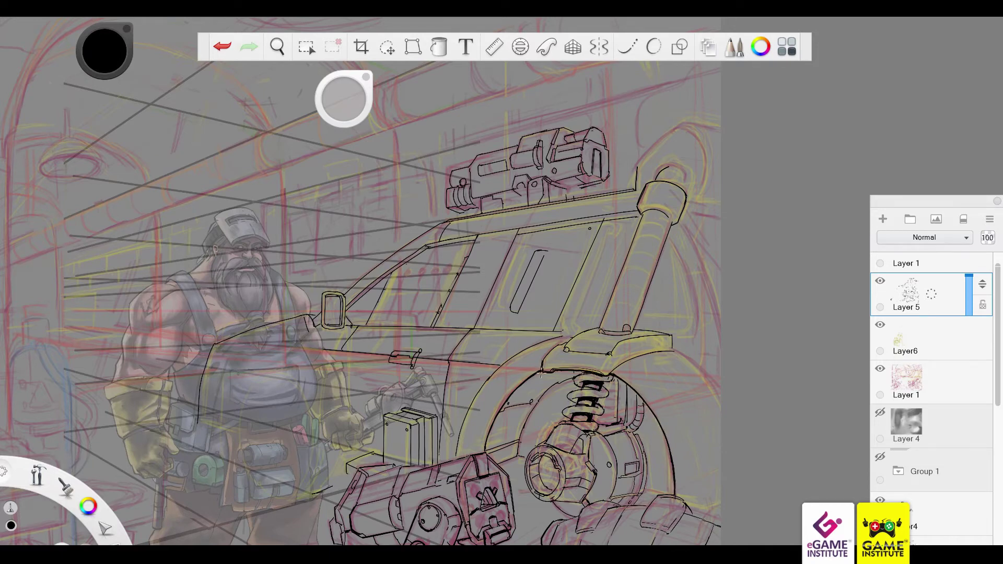
pyautogui.hotkey('ctrl', 'z')
pyautogui.moveTo(611, 378); pyautogui.dragTo(685, 356)
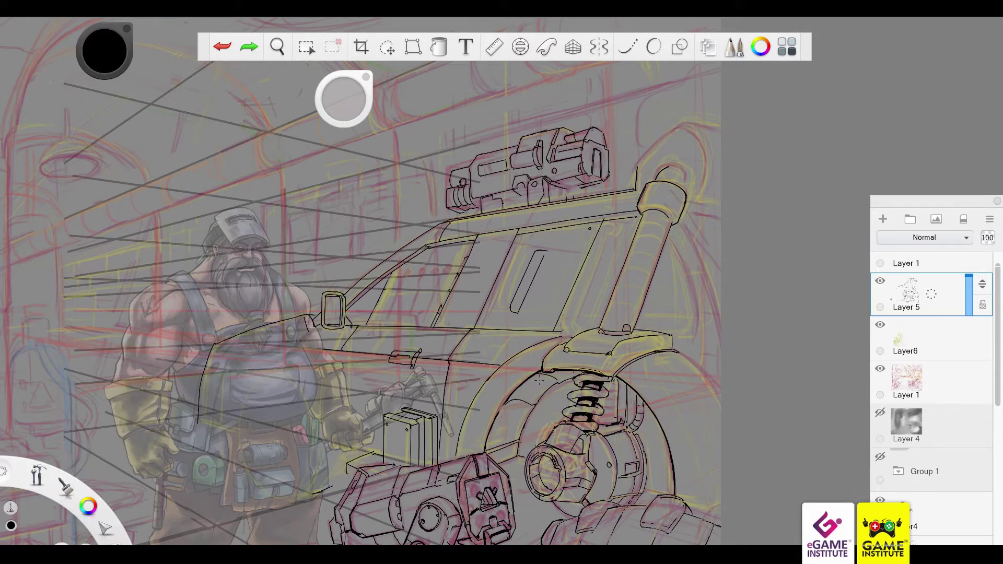
pyautogui.moveTo(538, 378); pyautogui.dragTo(491, 453)
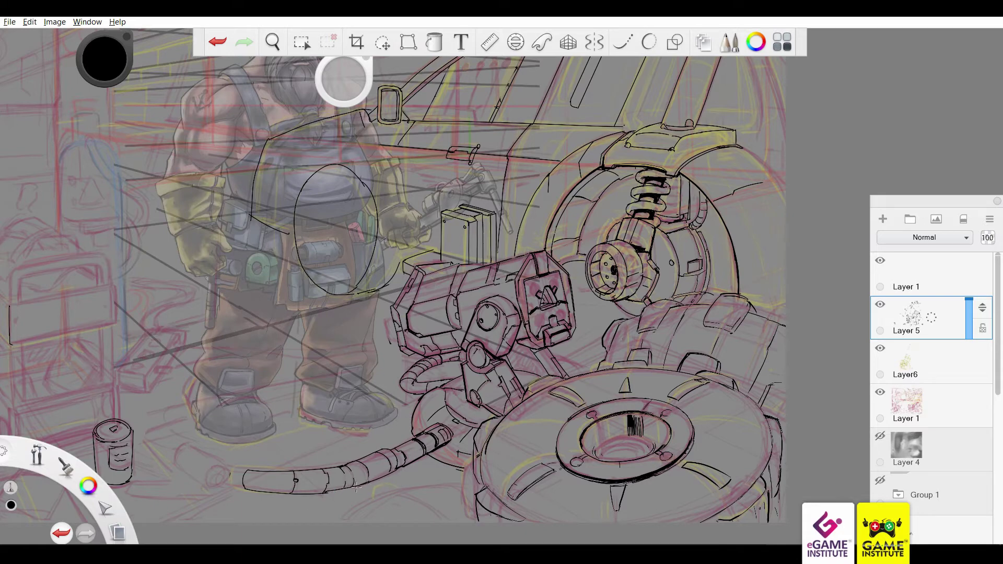
# Ink the cart bin's top and bottom edges and its handle, redrawing the handle corners
pyautogui.hotkey('ctrl', 'z')
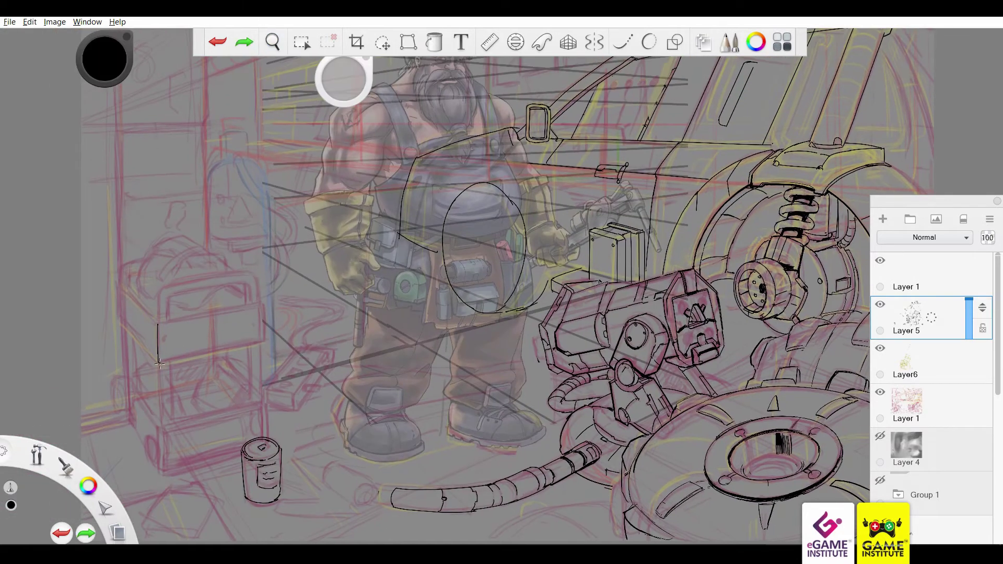
pyautogui.moveTo(158, 362); pyautogui.dragTo(267, 340)
pyautogui.moveTo(263, 306)
pyautogui.mouseDown()
pyautogui.moveTo(158, 323)
pyautogui.moveTo(249, 309)
pyautogui.mouseUp()
pyautogui.moveTo(159, 293); pyautogui.dragTo(159, 321)
pyautogui.moveTo(249, 304); pyautogui.dragTo(162, 325)
pyautogui.hotkey('ctrl', 'z')
pyautogui.hotkey('ctrl', 'z')
pyautogui.moveTo(249, 283); pyautogui.dragTo(251, 304)
pyautogui.moveTo(159, 293)
pyautogui.mouseDown()
pyautogui.moveTo(253, 273)
pyautogui.moveTo(257, 302)
pyautogui.mouseUp()
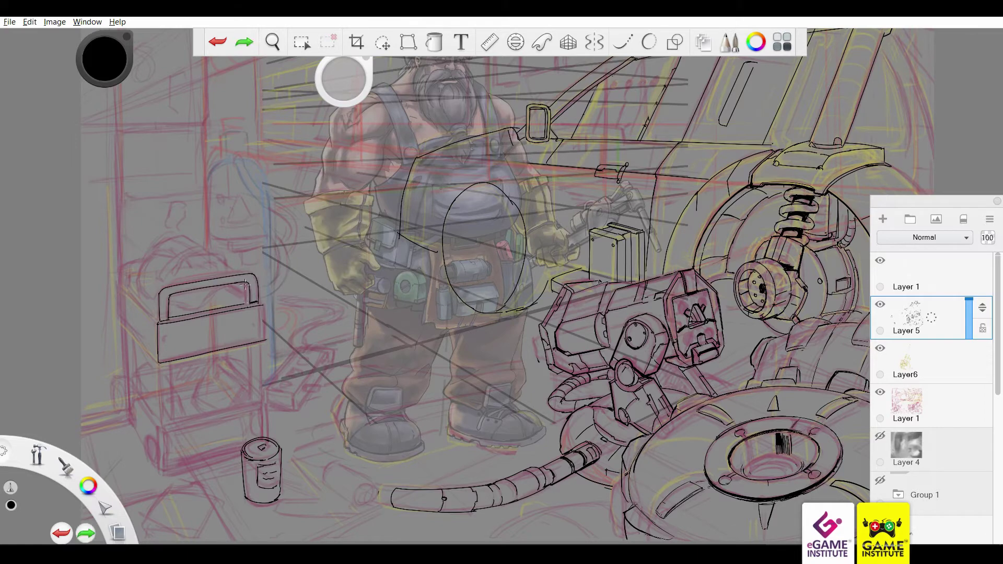
pyautogui.moveTo(169, 296)
pyautogui.mouseDown()
pyautogui.moveTo(170, 319)
pyautogui.moveTo(251, 271)
pyautogui.mouseUp()
pyautogui.hotkey('ctrl', 'z')
pyautogui.hotkey('ctrl', 'z')
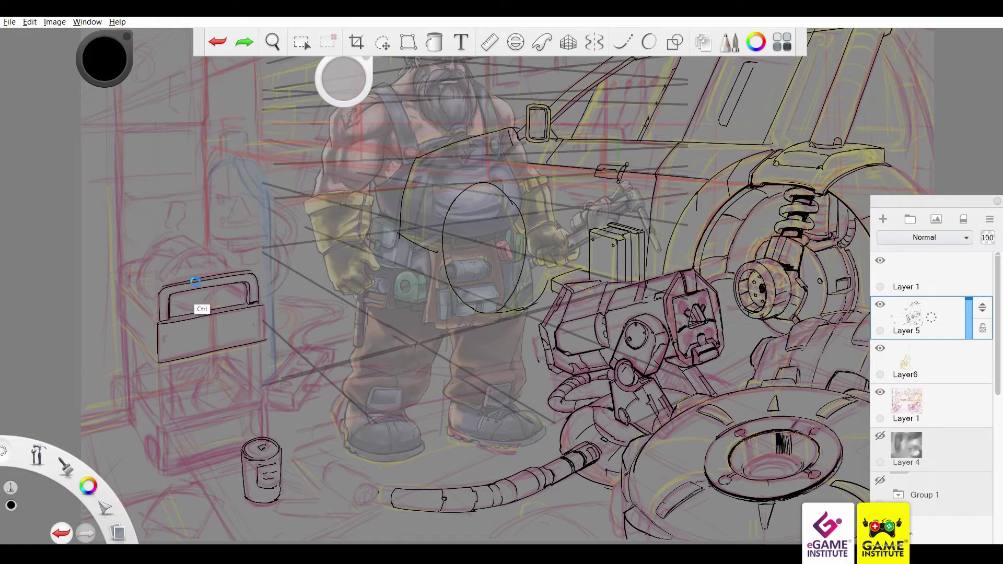
pyautogui.hotkey('ctrl', 'z')
pyautogui.moveTo(162, 290)
pyautogui.mouseDown()
pyautogui.moveTo(158, 320)
pyautogui.moveTo(167, 290)
pyautogui.mouseUp()
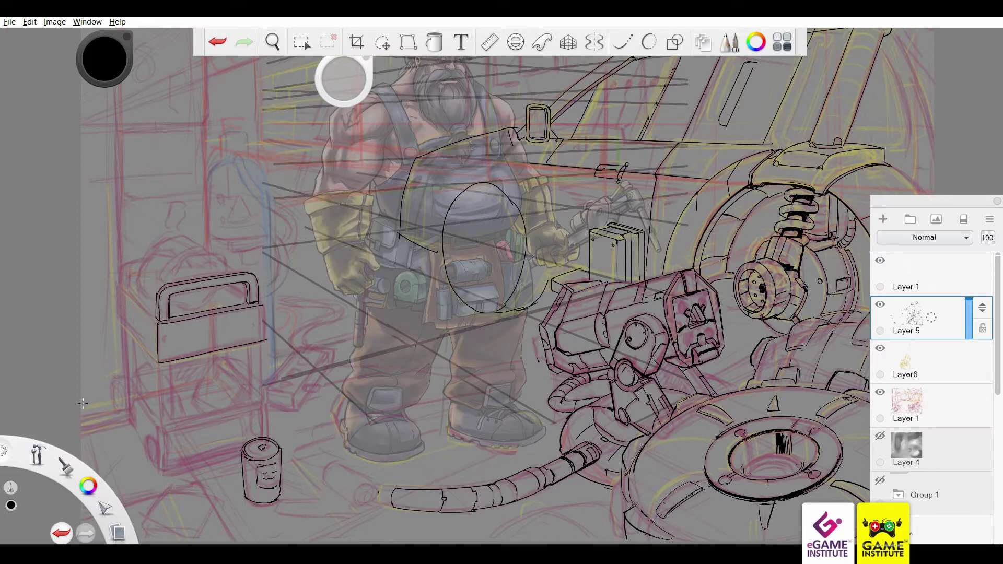
# Ink the lines below the bin handle, a low cart line and the cart's right leg
pyautogui.moveTo(292, 348); pyautogui.dragTo(262, 389)
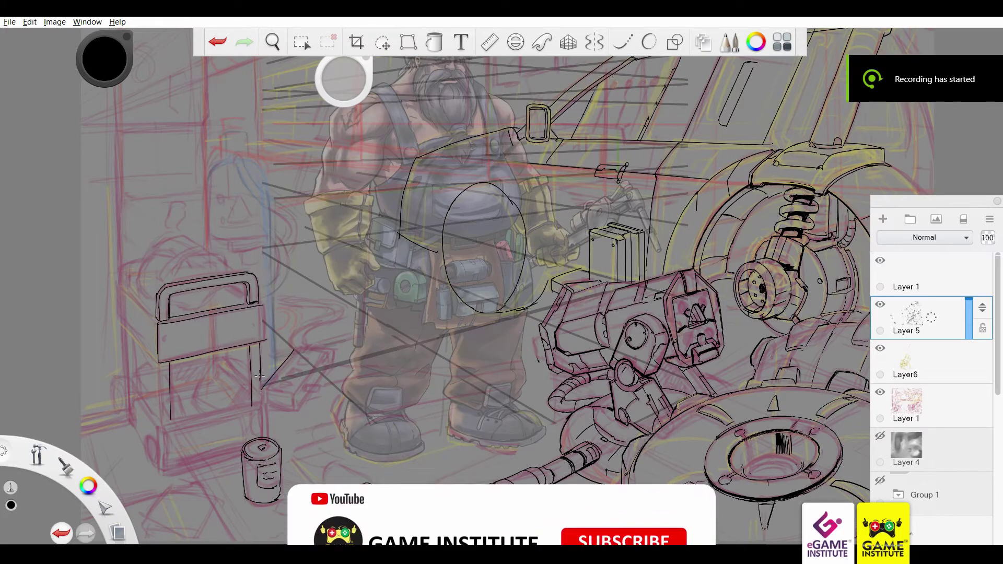
pyautogui.moveTo(162, 476); pyautogui.dragTo(236, 455)
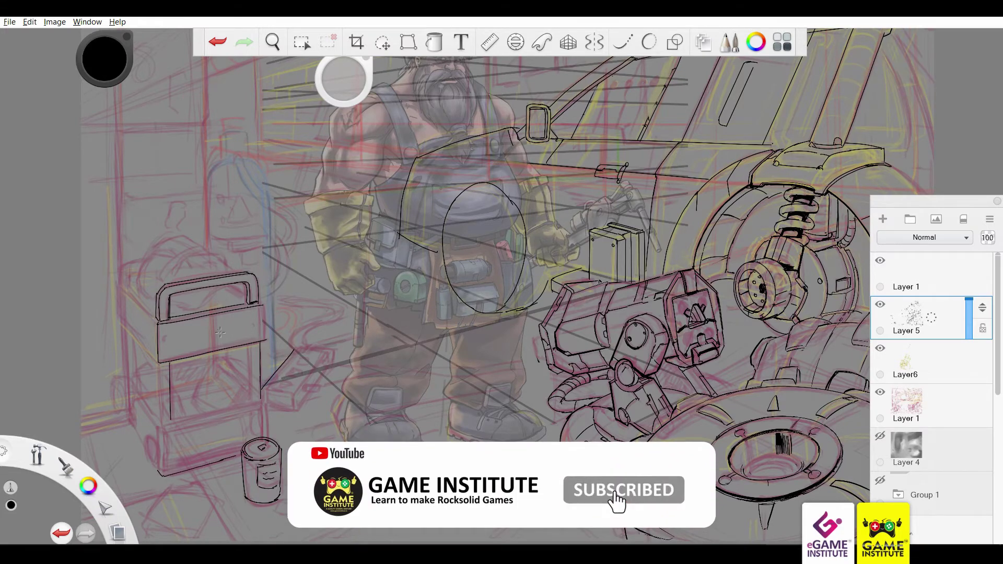
pyautogui.moveTo(251, 344)
pyautogui.mouseDown()
pyautogui.moveTo(250, 401)
pyautogui.moveTo(219, 360)
pyautogui.moveTo(138, 378)
pyautogui.moveTo(162, 421)
pyautogui.mouseUp()
pyautogui.hotkey('ctrl', 'z')
pyautogui.hotkey('ctrl', 'y')
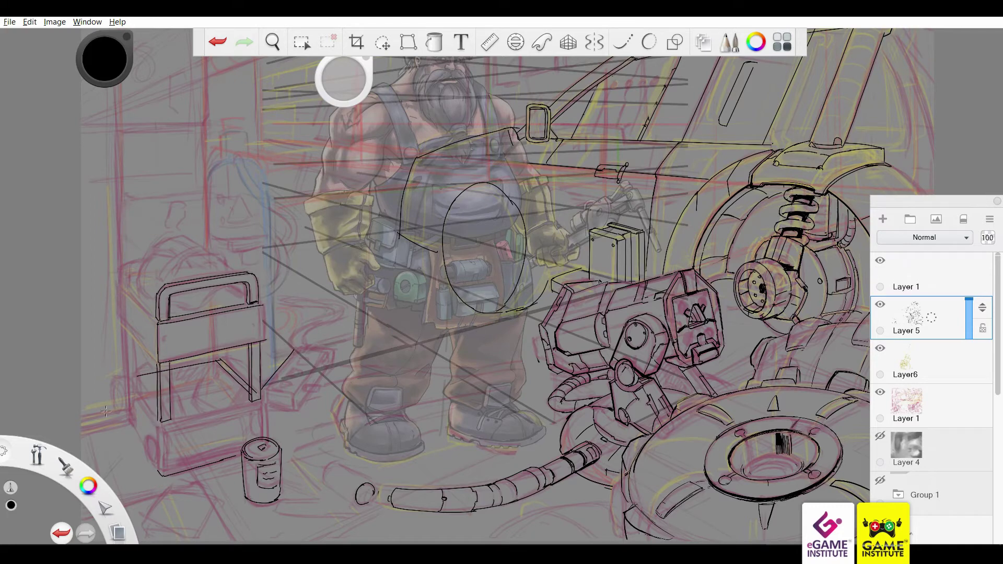
pyautogui.hotkey('ctrl', 'z')
pyautogui.hotkey('ctrl', 'y')
pyautogui.hotkey('ctrl', 'z')
pyautogui.hotkey('ctrl', 'y')
pyautogui.hotkey('ctrl', 'z')
# Ink the cart's bottom beam, left leg and lower-left diagonal edges, toggling undo and redo
pyautogui.moveTo(268, 402)
pyautogui.mouseDown()
pyautogui.moveTo(163, 421)
pyautogui.moveTo(162, 473)
pyautogui.mouseUp()
pyautogui.hotkey('ctrl', 'z')
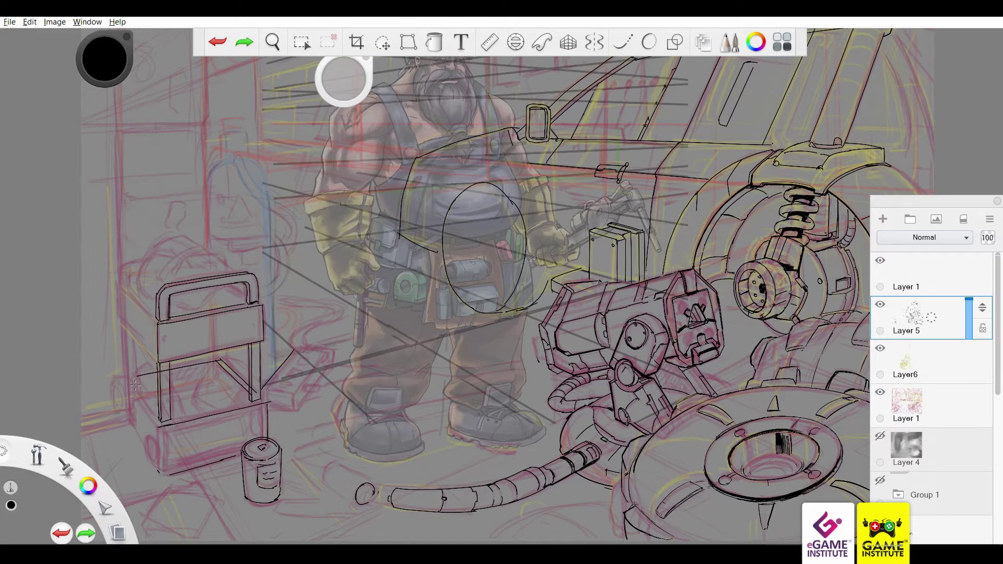
pyautogui.moveTo(134, 384); pyautogui.dragTo(162, 423)
pyautogui.hotkey('ctrl', 'z')
pyautogui.hotkey('ctrl', 'z')
pyautogui.hotkey('ctrl', 'y')
pyautogui.hotkey('ctrl', 'z')
pyautogui.hotkey('ctrl', 'y')
pyautogui.hotkey('ctrl', 'z')
pyautogui.hotkey('ctrl', 'y')
pyautogui.hotkey('ctrl', 'z')
pyautogui.hotkey('ctrl', 'y')
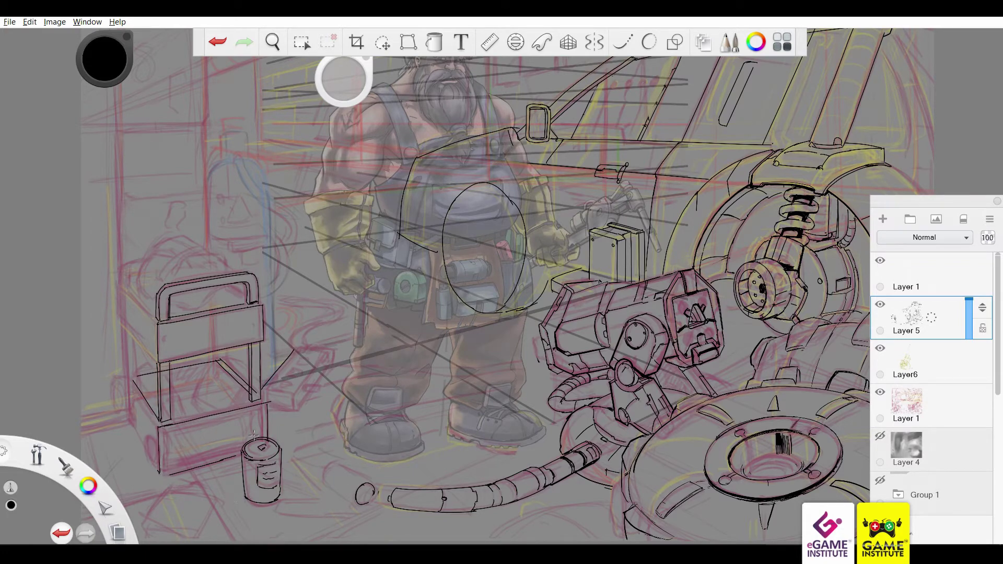
pyautogui.hotkey('ctrl', 'z')
pyautogui.moveTo(120, 324); pyautogui.dragTo(159, 364)
pyautogui.hotkey('ctrl', 'z')
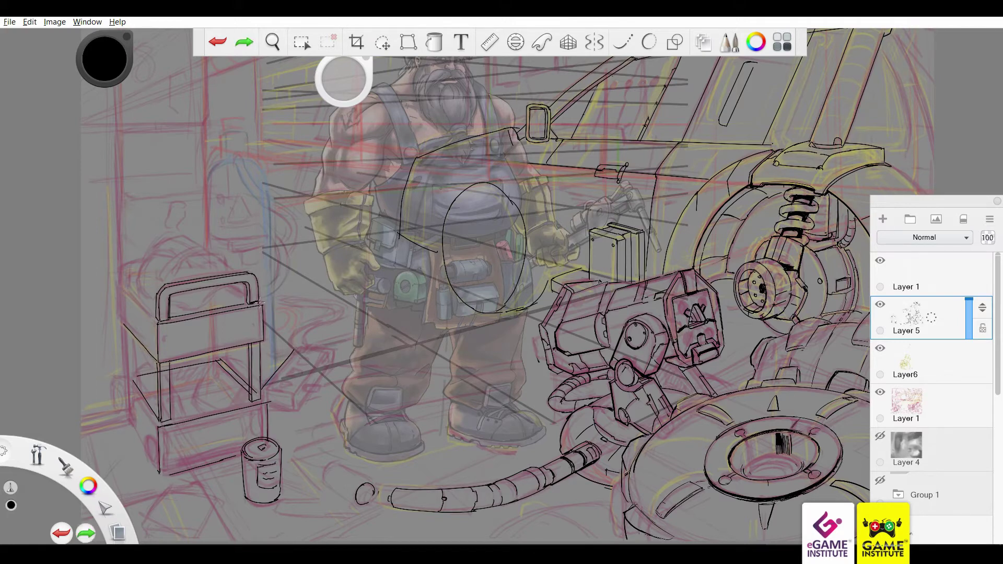
pyautogui.hotkey('ctrl', 'y')
# Try the cart's lower edge, upper-left diagonal and wheel stroke, undoing the failed attempts
pyautogui.moveTo(159, 426); pyautogui.dragTo(250, 402)
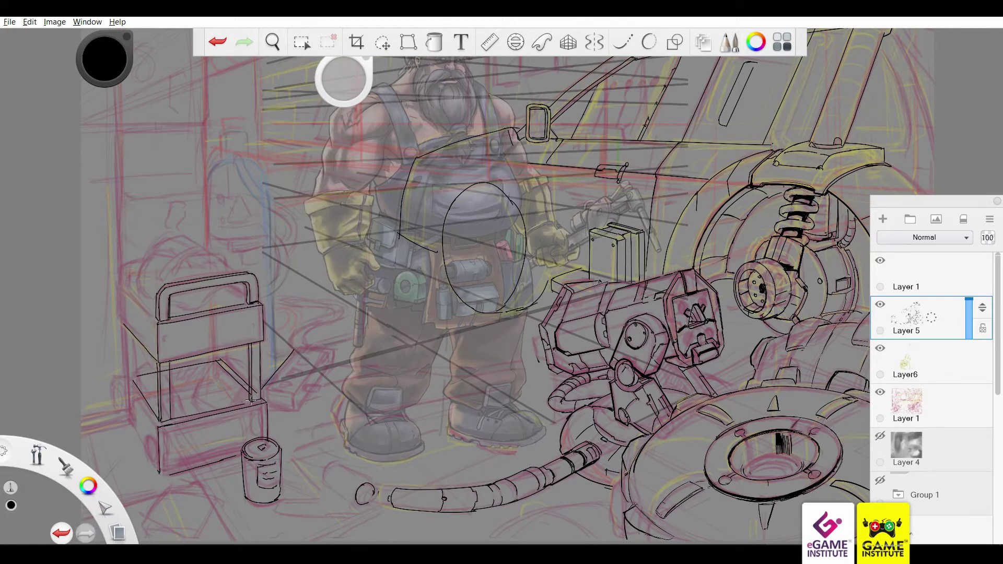
pyautogui.hotkey('ctrl', 'z')
pyautogui.moveTo(160, 426); pyautogui.dragTo(270, 400)
pyautogui.hotkey('ctrl', 'z')
pyautogui.moveTo(122, 287); pyautogui.dragTo(157, 324)
pyautogui.hotkey('ctrl', 'z')
pyautogui.moveTo(128, 413)
pyautogui.mouseDown()
pyautogui.moveTo(157, 459)
pyautogui.moveTo(149, 443)
pyautogui.mouseUp()
pyautogui.hotkey('ctrl', 'z')
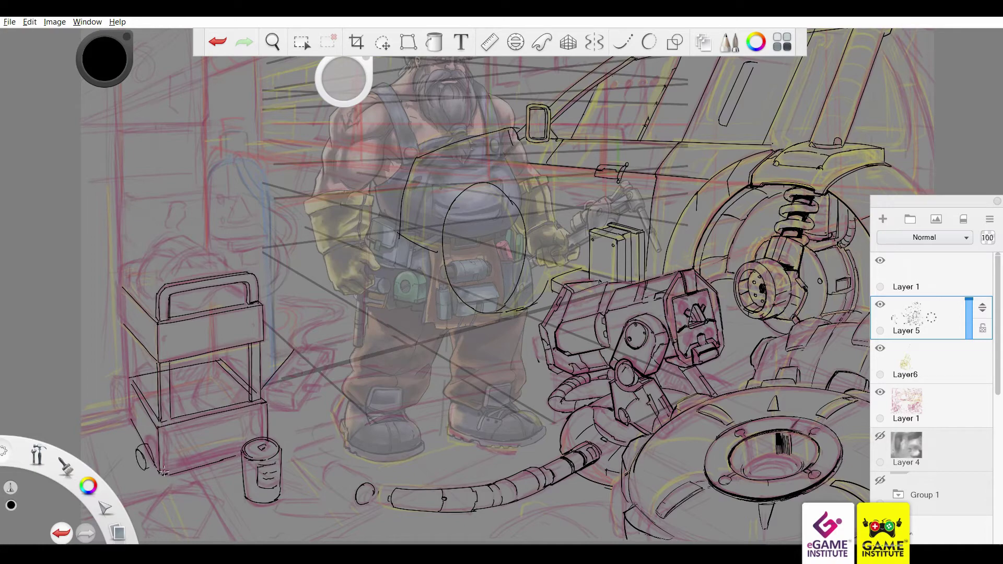
pyautogui.hotkey('ctrl', 'z')
pyautogui.scroll(2, 209, 360)
# Ink the curved, rounded top of the cart's upper bin, undoing one stroke
pyautogui.moveTo(123, 282); pyautogui.dragTo(178, 215)
pyautogui.moveTo(162, 300); pyautogui.dragTo(256, 277)
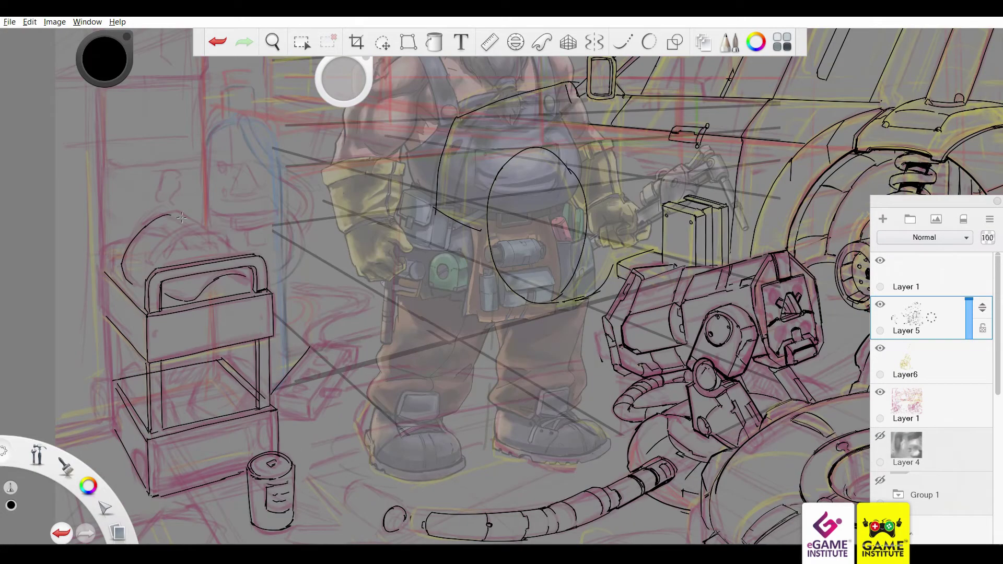
pyautogui.moveTo(149, 258); pyautogui.dragTo(194, 225)
pyautogui.moveTo(153, 264); pyautogui.dragTo(190, 234)
pyautogui.hotkey('ctrl', 'z')
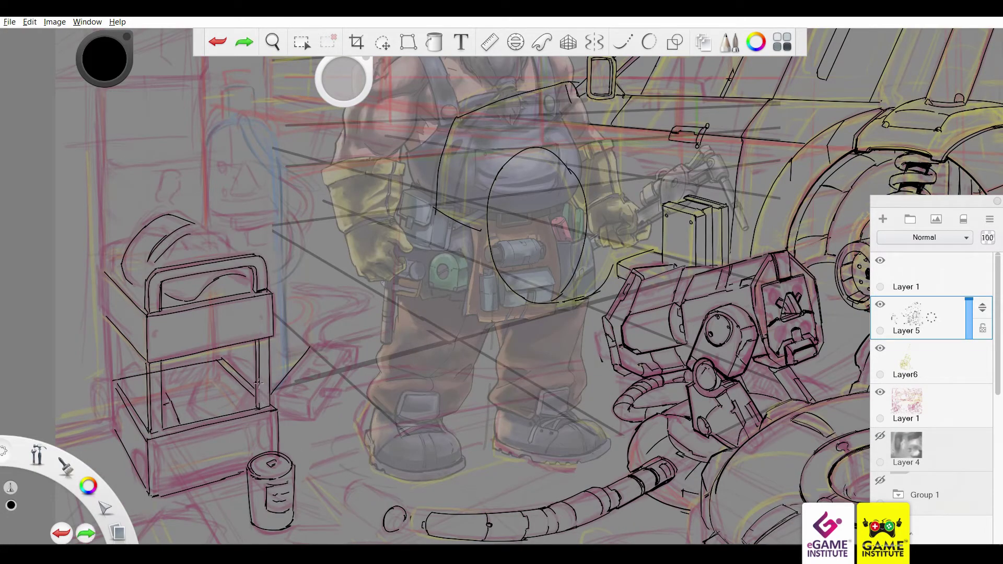
# Ink a floor box beside the cart, a small cylinder and an inverted-V inside the cart
pyautogui.moveTo(258, 397)
pyautogui.mouseDown()
pyautogui.moveTo(258, 409)
pyautogui.moveTo(309, 435)
pyautogui.mouseUp()
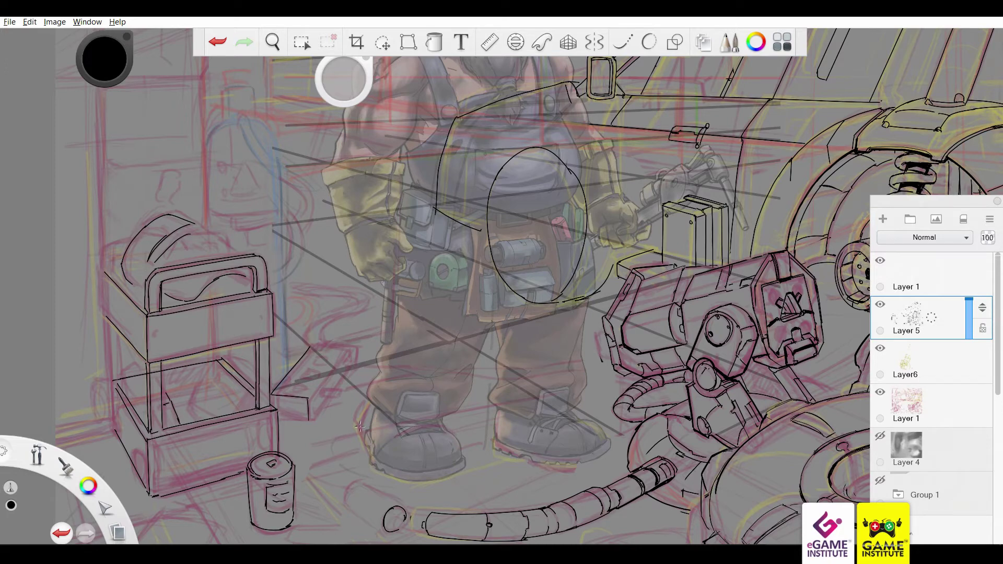
pyautogui.moveTo(313, 345); pyautogui.dragTo(271, 393)
pyautogui.moveTo(271, 395); pyautogui.dragTo(308, 419)
pyautogui.moveTo(309, 399); pyautogui.dragTo(347, 350)
pyautogui.moveTo(312, 344); pyautogui.dragTo(346, 348)
pyautogui.moveTo(397, 505)
pyautogui.mouseDown()
pyautogui.moveTo(360, 483)
pyautogui.moveTo(385, 529)
pyautogui.mouseUp()
pyautogui.moveTo(229, 378); pyautogui.dragTo(196, 389)
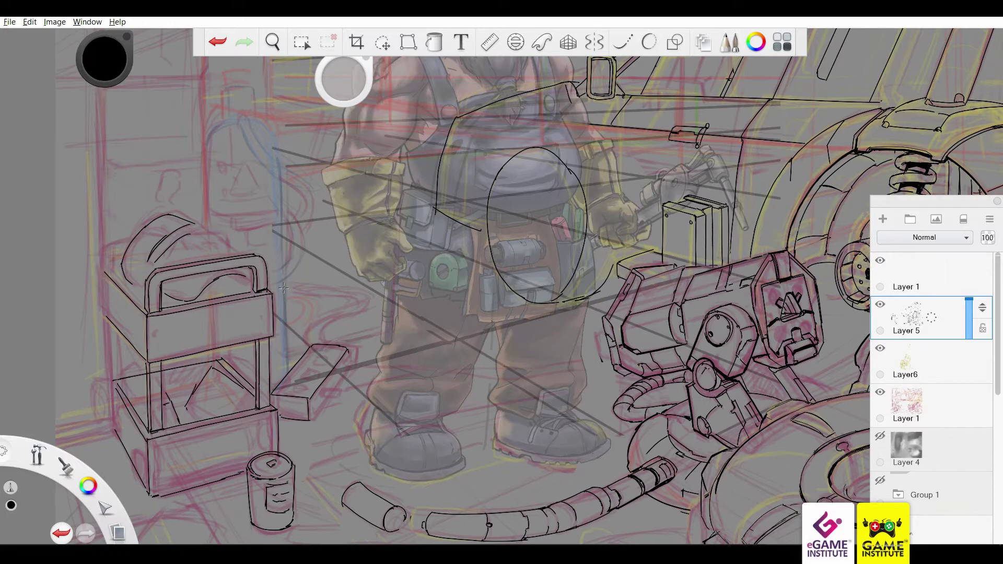
# Ink the hooked, looping hose behind the cart with arcs and S-curves
pyautogui.moveTo(233, 120)
pyautogui.mouseDown()
pyautogui.moveTo(205, 225)
pyautogui.moveTo(308, 208)
pyautogui.mouseUp()
pyautogui.moveTo(250, 120)
pyautogui.mouseDown()
pyautogui.moveTo(317, 205)
pyautogui.moveTo(309, 242)
pyautogui.mouseUp()
pyautogui.moveTo(311, 204); pyautogui.dragTo(303, 230)
pyautogui.moveTo(300, 200); pyautogui.dragTo(296, 219)
pyautogui.moveTo(257, 110); pyautogui.dragTo(278, 137)
pyautogui.moveTo(226, 112); pyautogui.dragTo(201, 127)
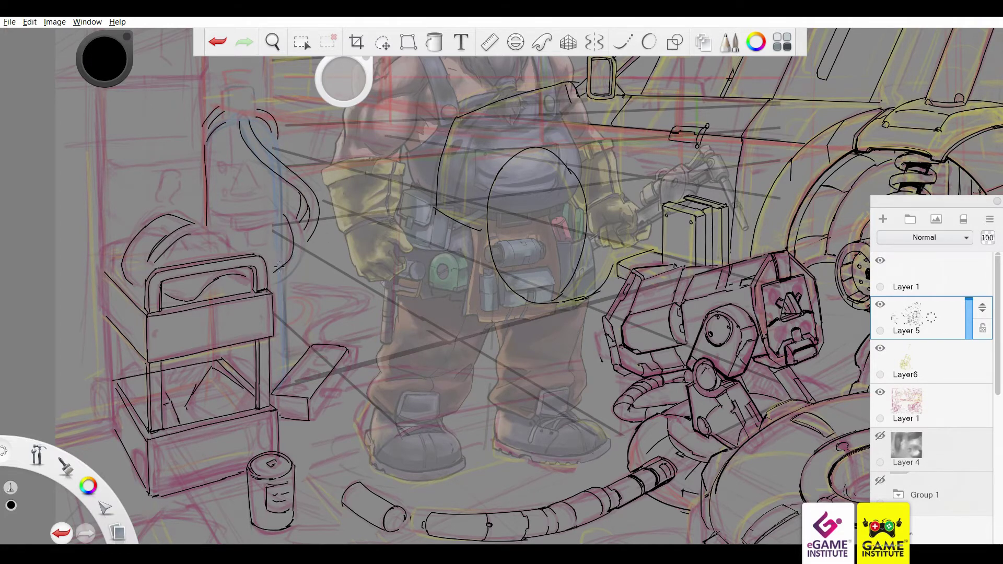
pyautogui.hotkey('ctrl', 'z')
pyautogui.moveTo(294, 215); pyautogui.dragTo(272, 286)
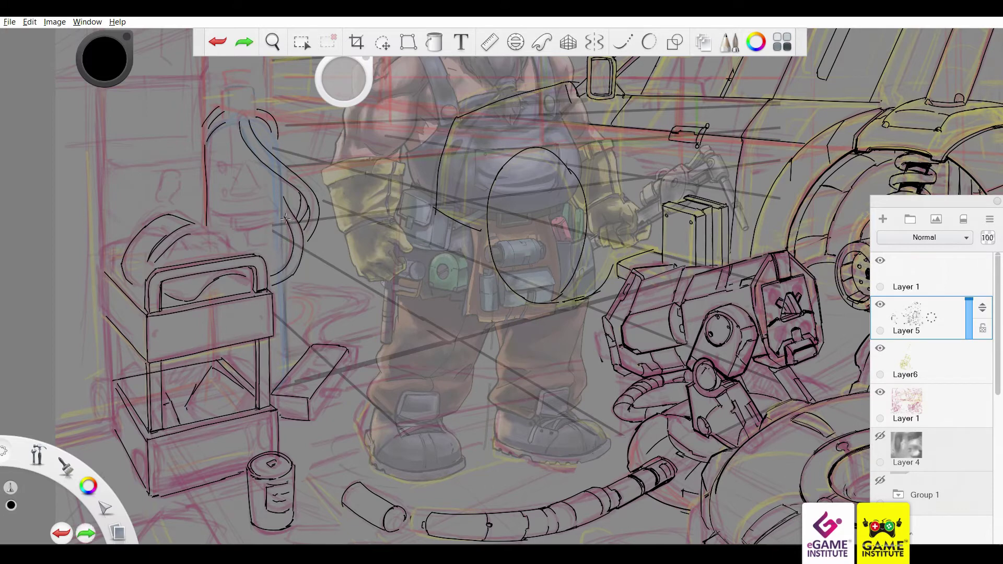
# Ink the gas cylinder's tall side line, hose details and triangle label
pyautogui.moveTo(279, 178); pyautogui.dragTo(283, 363)
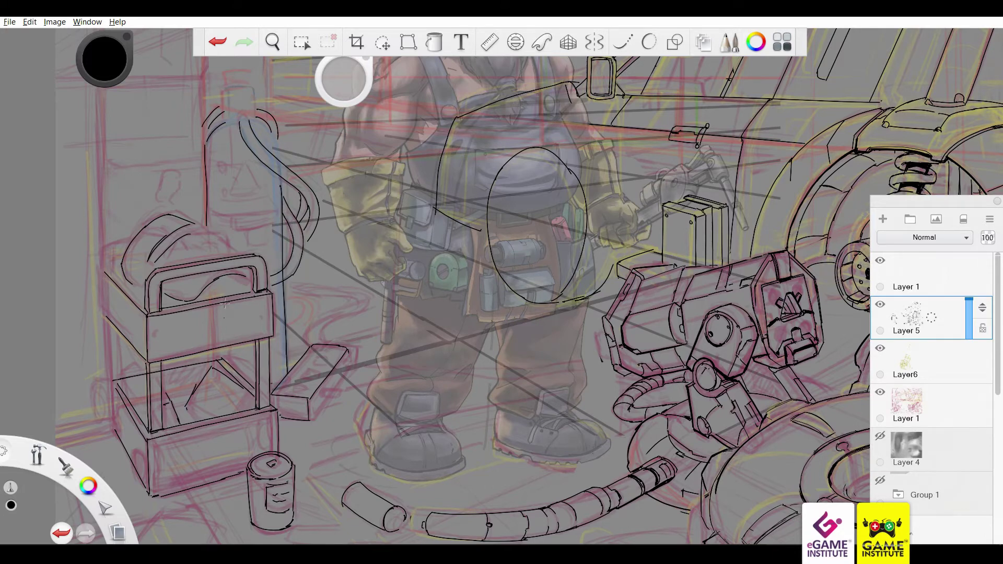
pyautogui.moveTo(224, 91); pyautogui.dragTo(224, 121)
pyautogui.moveTo(228, 90)
pyautogui.mouseDown()
pyautogui.moveTo(228, 119)
pyautogui.moveTo(206, 149)
pyautogui.mouseUp()
pyautogui.moveTo(251, 115)
pyautogui.mouseDown()
pyautogui.moveTo(280, 163)
pyautogui.moveTo(262, 195)
pyautogui.mouseUp()
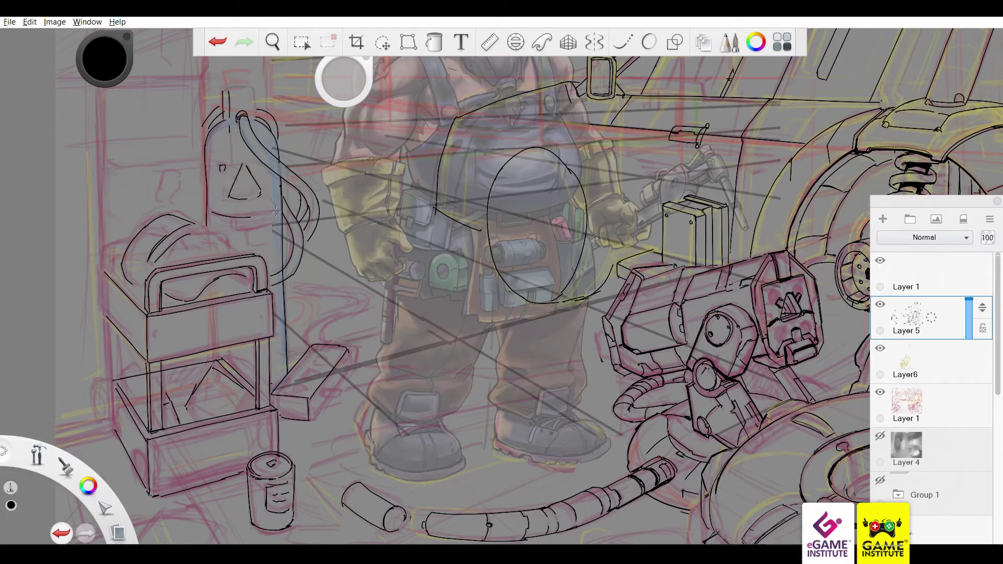
pyautogui.scroll(-1, 277, 211)
pyautogui.scroll(1, 204, 259)
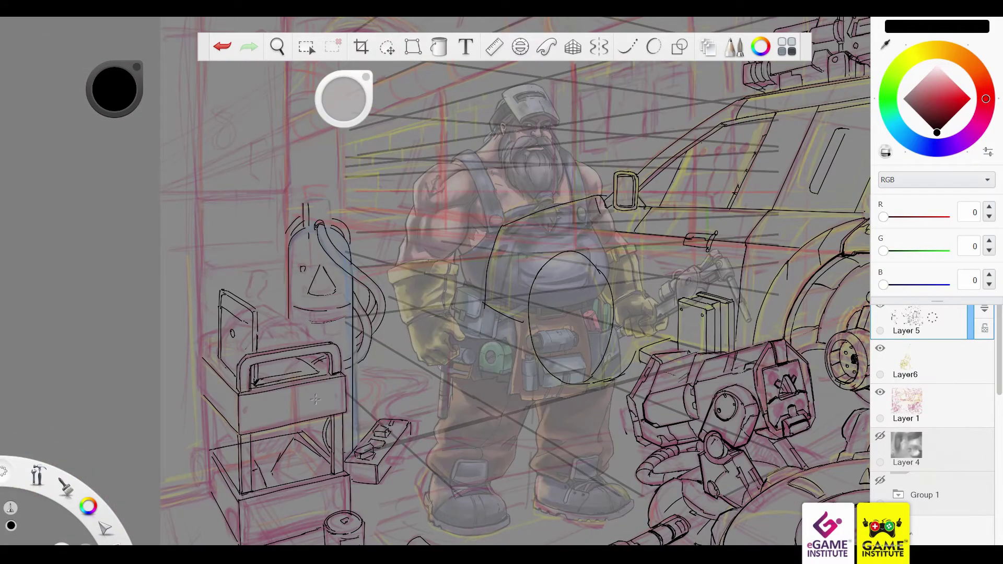
# Undo two stray strokes and redraw the cart panel's edges and the power strip's end
pyautogui.hotkey('ctrl', 'z')
pyautogui.hotkey('ctrl', 'z')
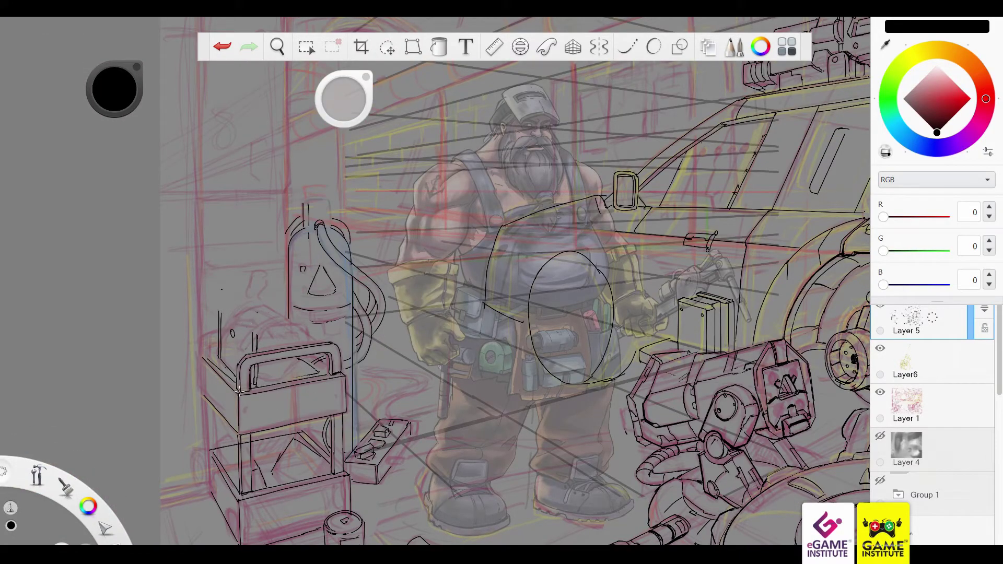
pyautogui.hotkey('ctrl', 'z')
pyautogui.hotkey('ctrl', 'z')
pyautogui.moveTo(219, 314)
pyautogui.mouseDown()
pyautogui.moveTo(252, 331)
pyautogui.moveTo(215, 362)
pyautogui.mouseUp()
pyautogui.moveTo(215, 311); pyautogui.dragTo(256, 329)
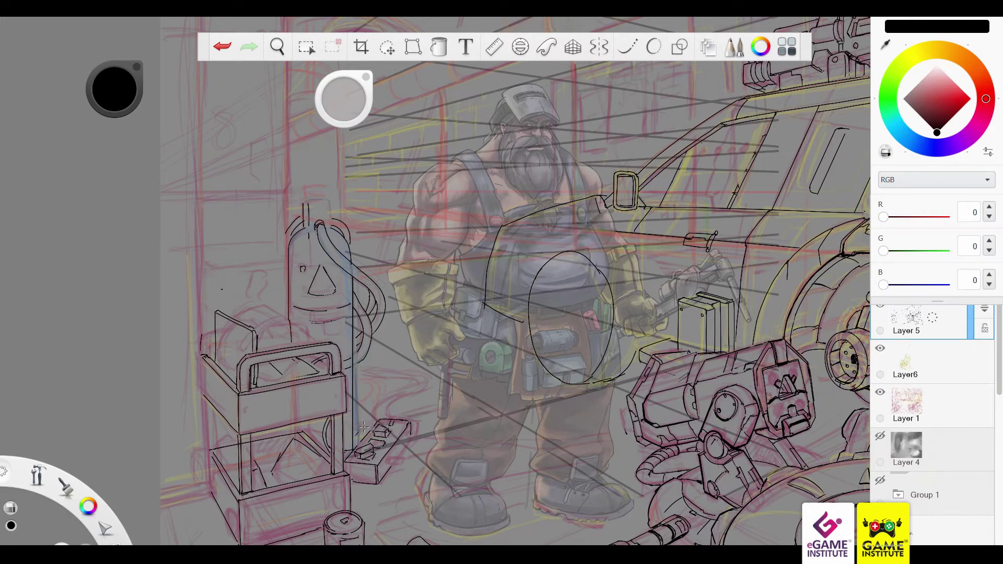
pyautogui.moveTo(357, 436)
pyautogui.mouseDown()
pyautogui.moveTo(372, 417)
pyautogui.moveTo(356, 423)
pyautogui.moveTo(376, 428)
pyautogui.mouseUp()
# Erase stray lines around the cart panel and handle
pyautogui.press('e')
pyautogui.moveTo(255, 330)
pyautogui.mouseDown()
pyautogui.moveTo(254, 353)
pyautogui.moveTo(251, 345)
pyautogui.mouseUp()
pyautogui.moveTo(254, 365); pyautogui.dragTo(252, 384)
pyautogui.moveTo(313, 359); pyautogui.dragTo(293, 372)
pyautogui.moveTo(286, 375)
pyautogui.mouseDown()
pyautogui.moveTo(306, 363)
pyautogui.moveTo(303, 374)
pyautogui.mouseUp()
# Redraw the upright panel's top and side edges in pencil
pyautogui.press('e')
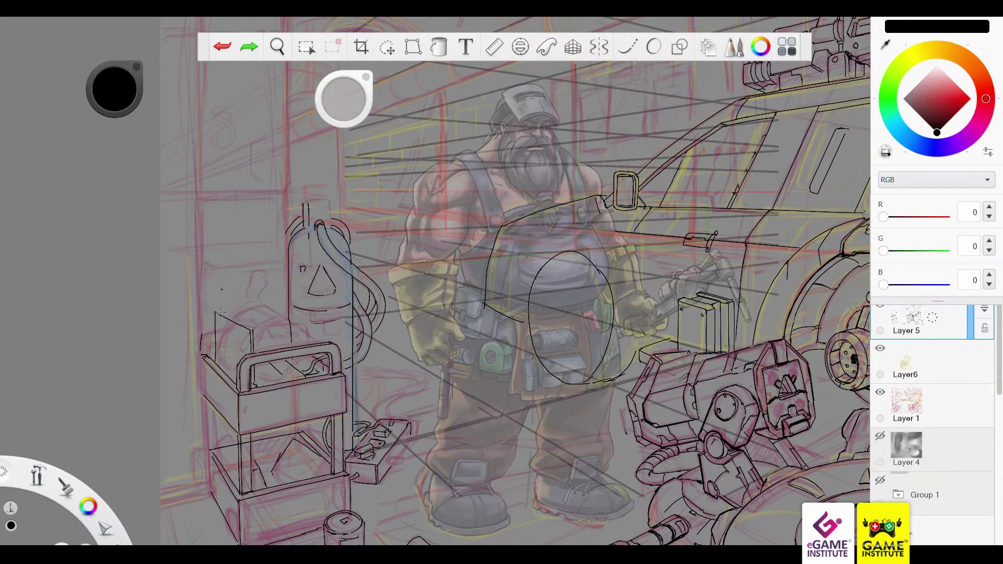
pyautogui.moveTo(211, 309)
pyautogui.mouseDown()
pyautogui.moveTo(253, 330)
pyautogui.moveTo(210, 357)
pyautogui.mouseUp()
pyautogui.moveTo(253, 329); pyautogui.dragTo(255, 385)
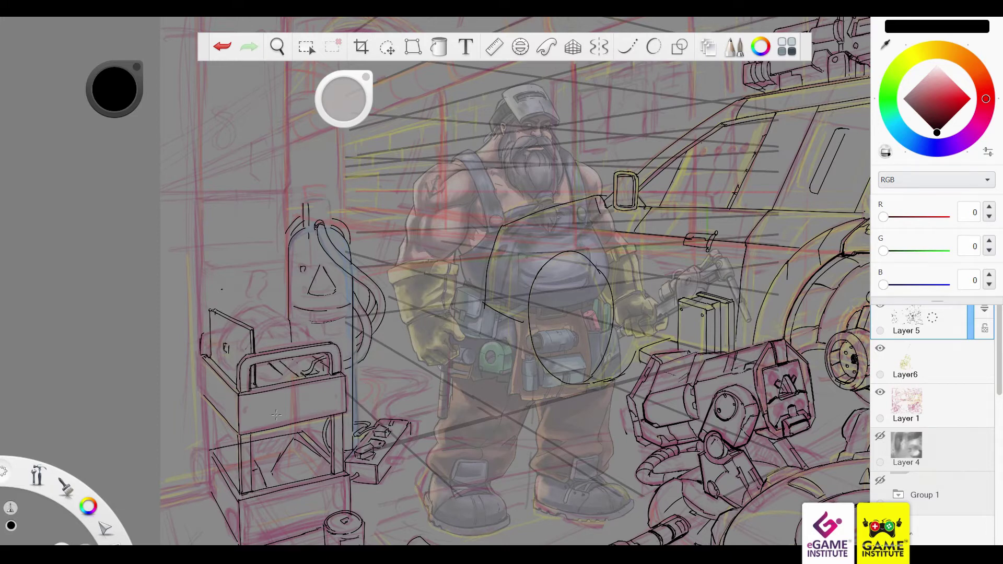
pyautogui.scroll(-3, 276, 415)
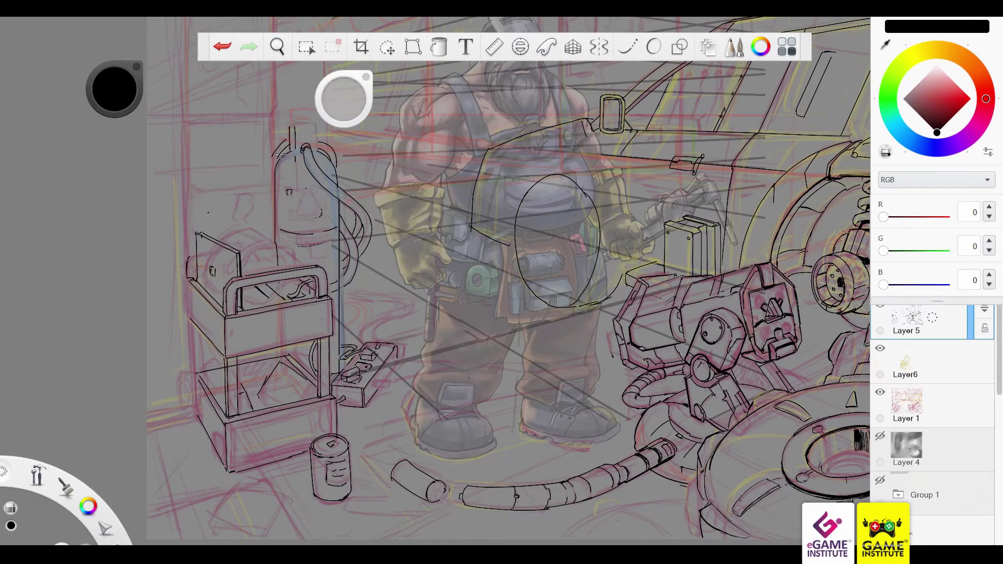
# Ink a band across the gas cylinder, its curved hose and a flatter top cap
pyautogui.moveTo(310, 236); pyautogui.dragTo(335, 241)
pyautogui.hotkey('ctrl', 'z')
pyautogui.moveTo(345, 182); pyautogui.dragTo(366, 211)
pyautogui.moveTo(289, 125)
pyautogui.mouseDown()
pyautogui.moveTo(317, 131)
pyautogui.moveTo(316, 120)
pyautogui.mouseUp()
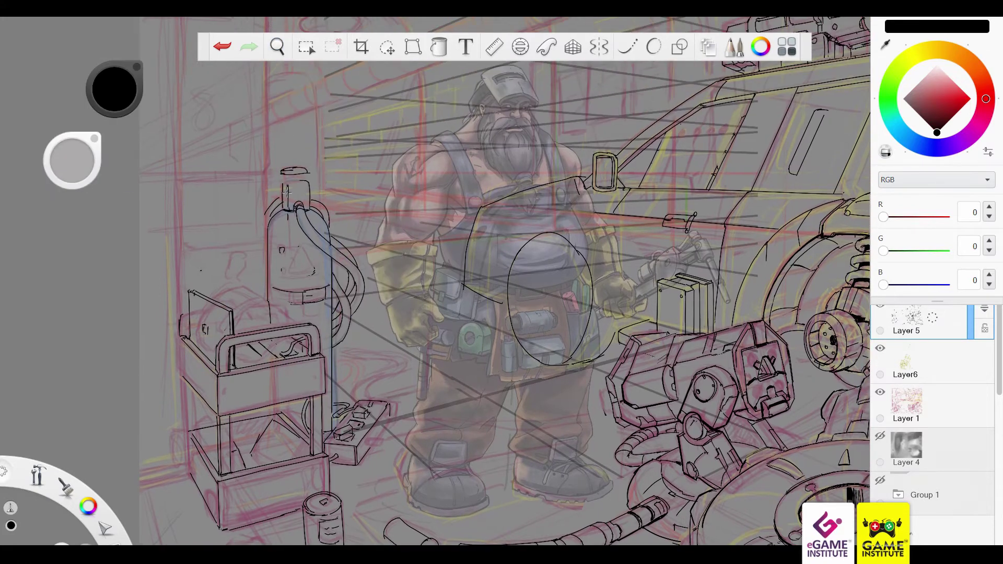
pyautogui.hotkey('ctrl', 'z')
pyautogui.moveTo(281, 171)
pyautogui.mouseDown()
pyautogui.moveTo(310, 169)
pyautogui.moveTo(304, 182)
pyautogui.mouseUp()
pyautogui.hotkey('ctrl', 'z')
# Try strokes on the power strip and small can, undoing them
pyautogui.hotkey('ctrl', 'z')
pyautogui.moveTo(389, 418); pyautogui.dragTo(373, 447)
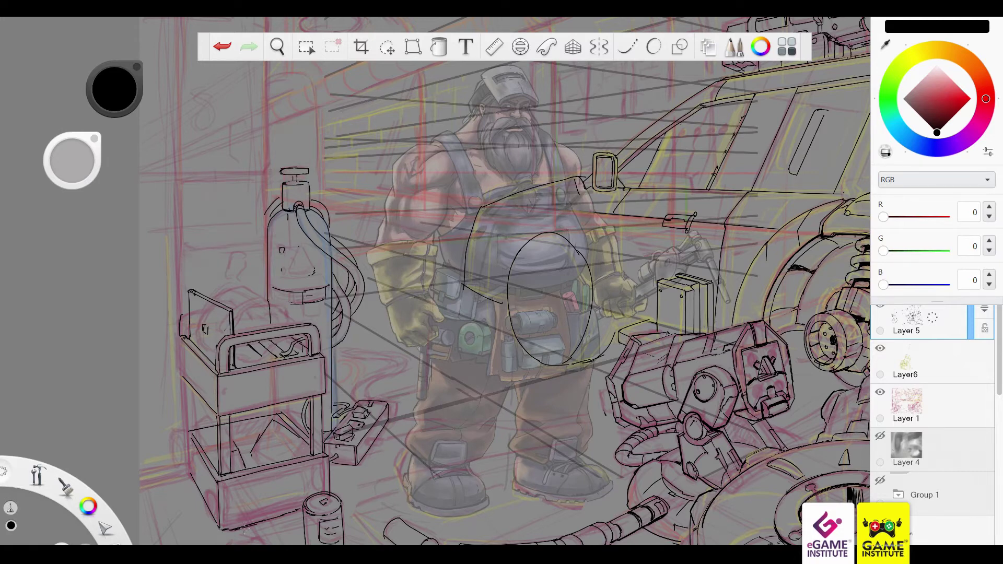
pyautogui.hotkey('ctrl', 'z')
pyautogui.moveTo(306, 517); pyautogui.dragTo(323, 541)
pyautogui.hotkey('ctrl', 'z')
# Ink the wall edge left of the cart down to the floor
pyautogui.moveTo(453, 401); pyautogui.dragTo(463, 451)
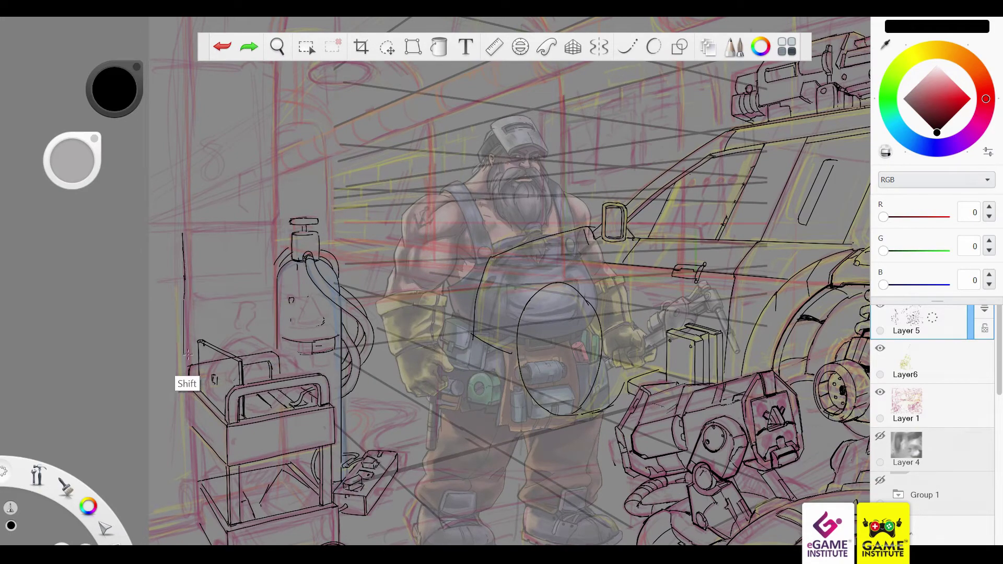
pyautogui.moveTo(184, 270); pyautogui.dragTo(188, 484)
pyautogui.hotkey('ctrl', 'z')
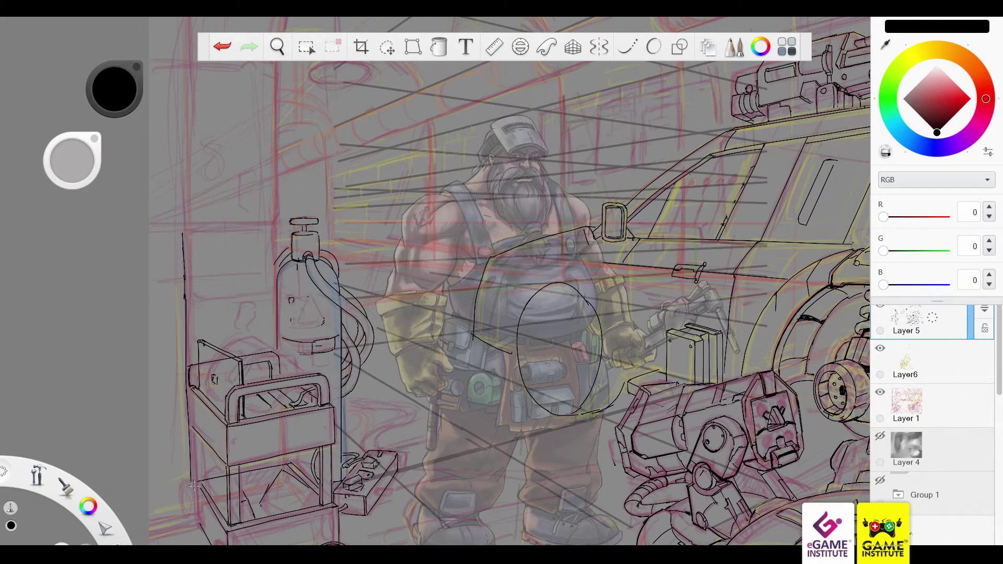
pyautogui.moveTo(187, 401); pyautogui.dragTo(194, 517)
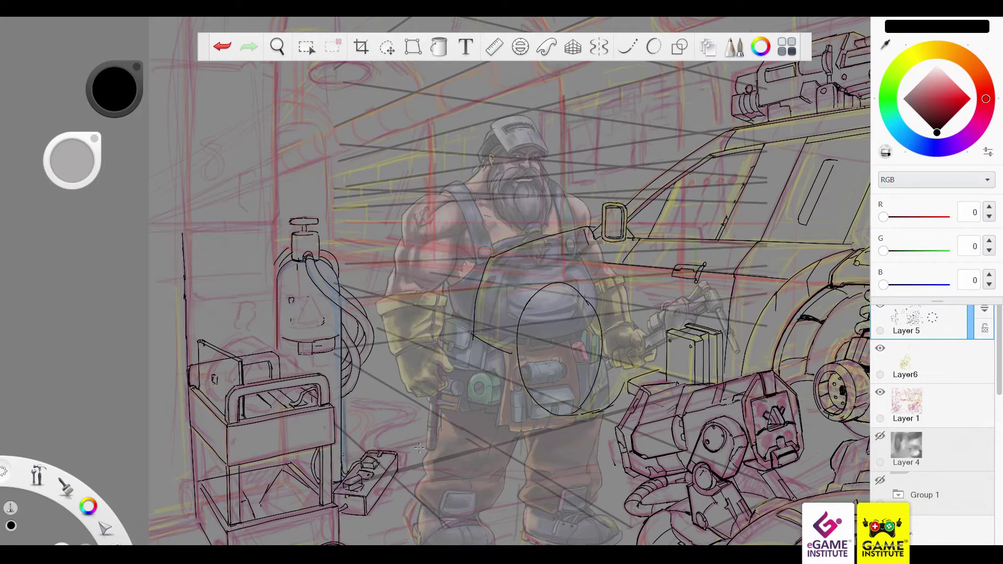
# Ink a vertical line above the gas cylinder and review strokes with undo/redo
pyautogui.moveTo(276, 226); pyautogui.dragTo(277, 286)
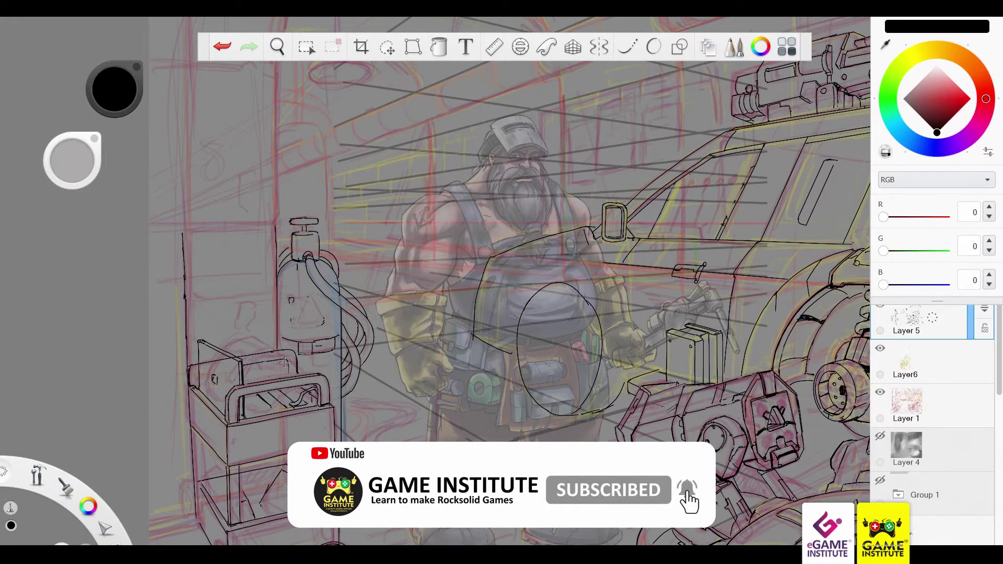
pyautogui.hotkey('ctrl', 'z')
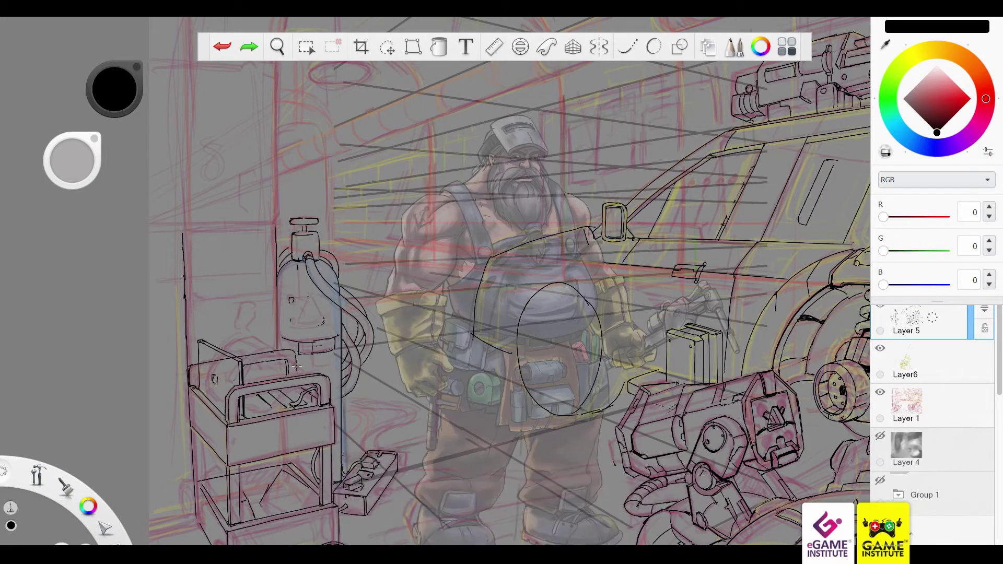
pyautogui.hotkey('ctrl', 'y')
pyautogui.hotkey('ctrl', 'z')
pyautogui.hotkey('ctrl', 'y')
pyautogui.hotkey('ctrl', 'z')
pyautogui.hotkey('ctrl', 'y')
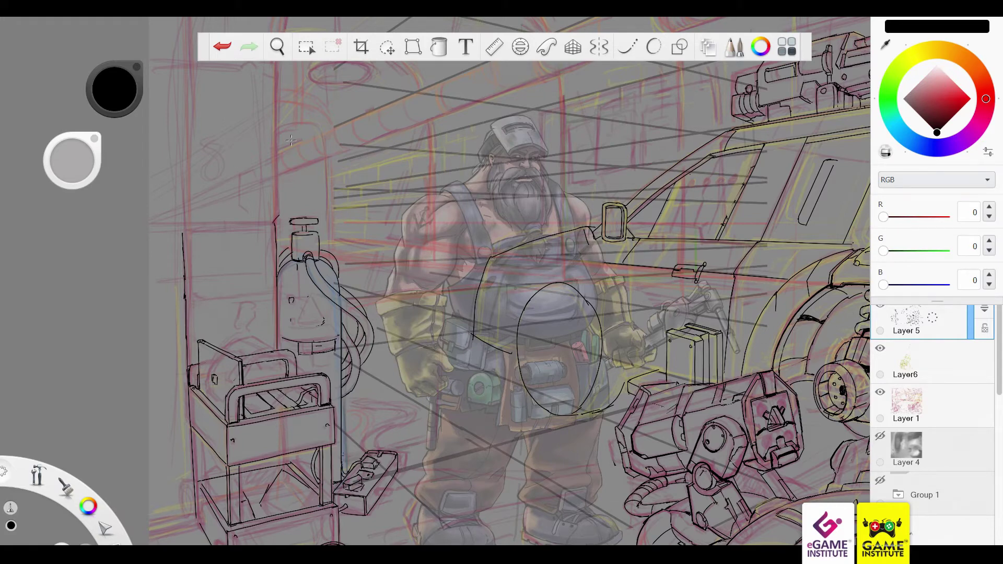
pyautogui.hotkey('ctrl', 'z')
pyautogui.hotkey('ctrl', 'y')
# Ink curves inside the cart's lower frame, toggling strokes with undo/redo
pyautogui.moveTo(259, 476); pyautogui.dragTo(316, 464)
pyautogui.hotkey('ctrl', 'z')
pyautogui.hotkey('ctrl', 'y')
pyautogui.moveTo(250, 493)
pyautogui.mouseDown()
pyautogui.moveTo(298, 476)
pyautogui.moveTo(249, 474)
pyautogui.mouseUp()
pyautogui.hotkey('ctrl', 'z')
pyautogui.hotkey('ctrl', 'z')
pyautogui.hotkey('ctrl', 'y')
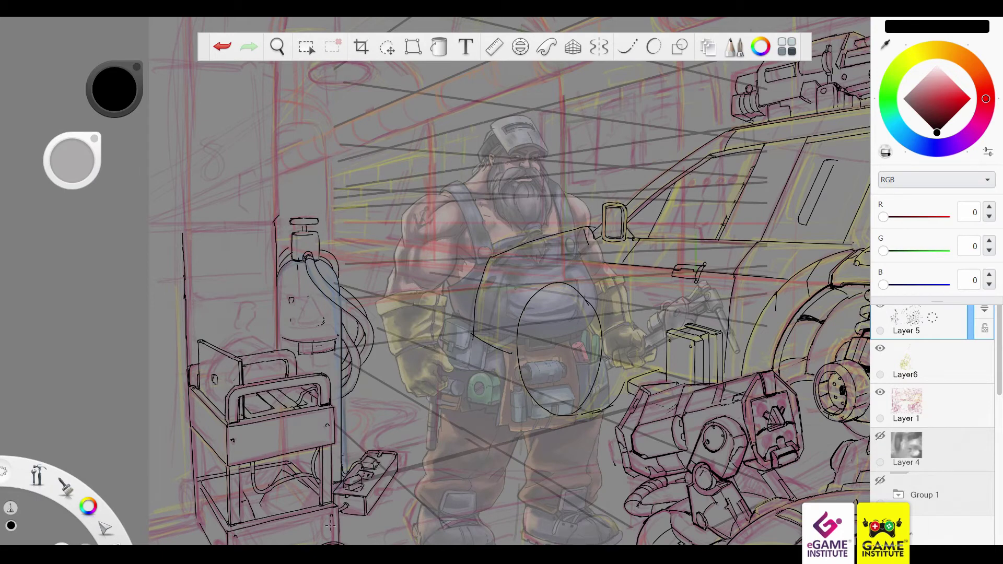
pyautogui.hotkey('ctrl', 'z')
pyautogui.hotkey('ctrl', 'y')
# Redraw the top edge of the cart's leaning board
pyautogui.scroll(-2, 468, 475)
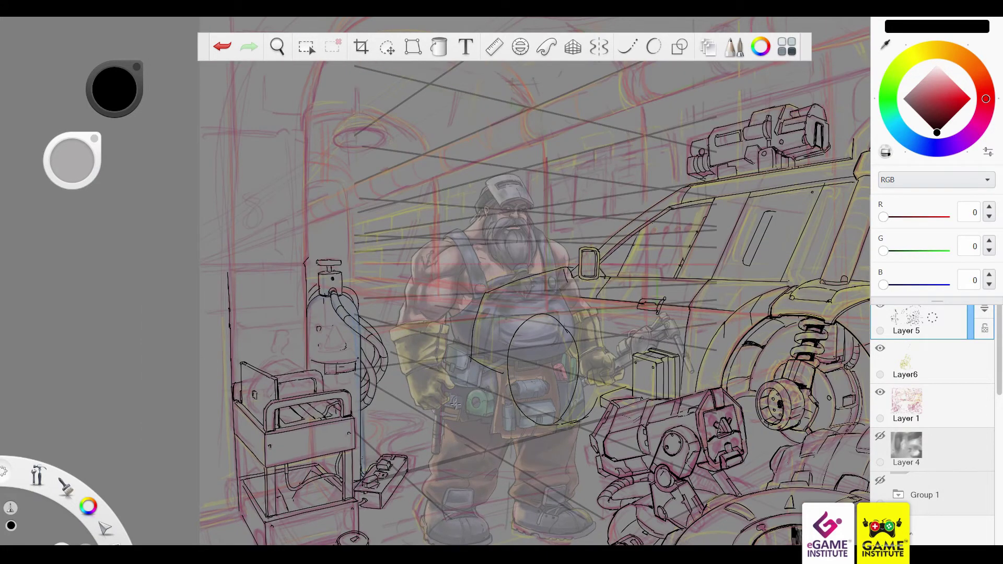
pyautogui.scroll(1, 388, 374)
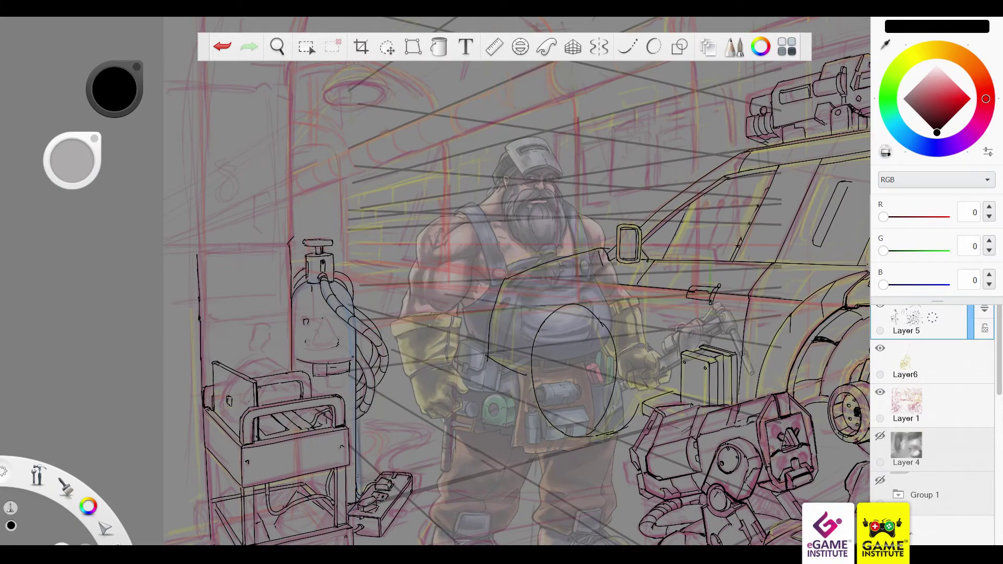
pyautogui.scroll(-1, 536, 429)
pyautogui.scroll(-1, 536, 430)
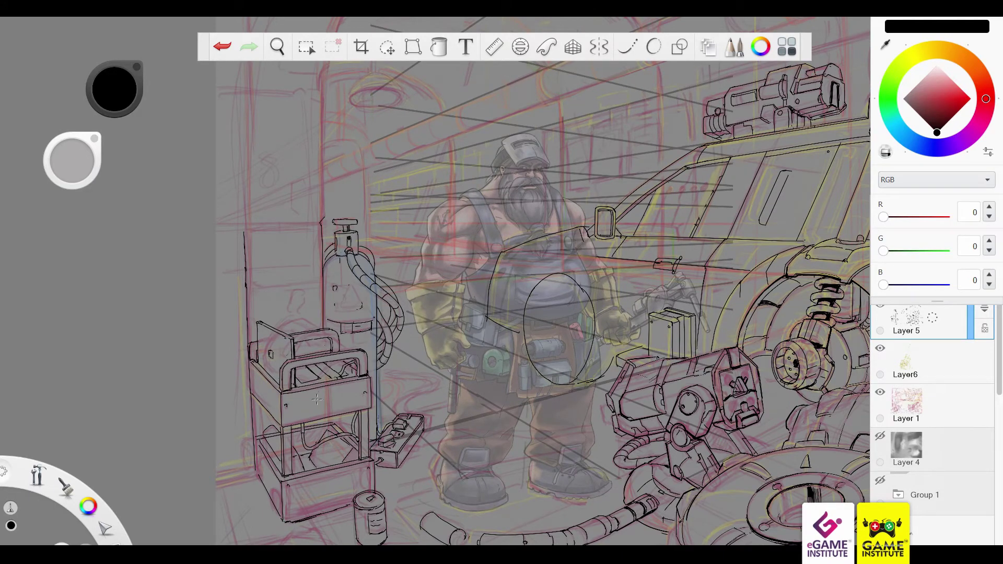
pyautogui.hotkey('ctrl', 'z')
pyautogui.moveTo(261, 313); pyautogui.dragTo(294, 337)
pyautogui.hotkey('ctrl', 'z')
pyautogui.moveTo(261, 314); pyautogui.dragTo(292, 341)
pyautogui.hotkey('ctrl', 'z')
pyautogui.hotkey('ctrl', 'z')
pyautogui.hotkey('ctrl', 'z')
# Ink a flat bar beside the paint can, the power cord and strip sockets
pyautogui.moveTo(387, 481)
pyautogui.mouseDown()
pyautogui.moveTo(425, 490)
pyautogui.moveTo(390, 495)
pyautogui.mouseUp()
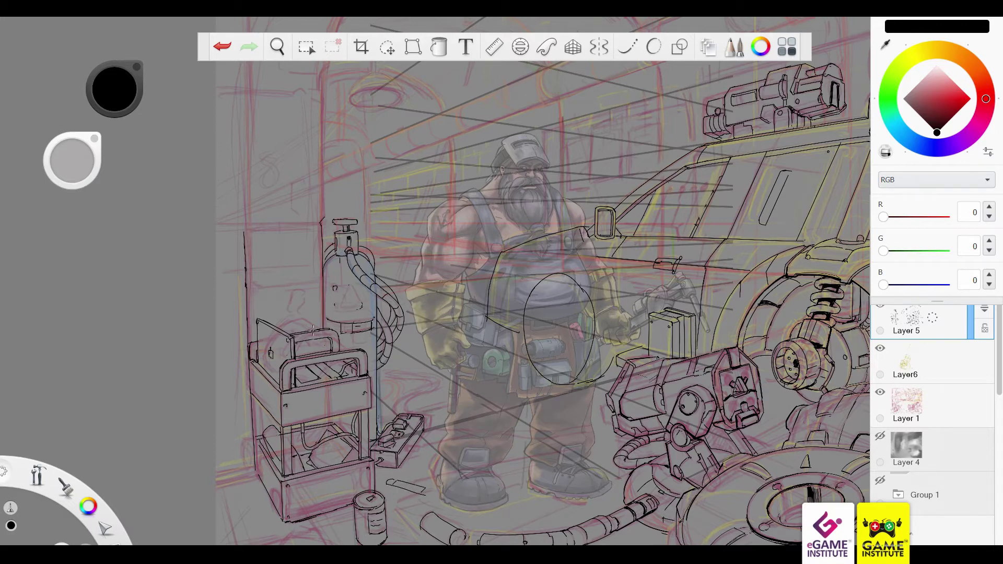
pyautogui.moveTo(438, 377); pyautogui.dragTo(397, 413)
pyautogui.hotkey('ctrl', 'z')
pyautogui.moveTo(407, 376); pyautogui.dragTo(384, 376)
pyautogui.moveTo(428, 418); pyautogui.dragTo(396, 440)
pyautogui.hotkey('ctrl', 'z')
# Darken the flat bar's outline and hatch the cart's left side panel
pyautogui.scroll(3, 462, 533)
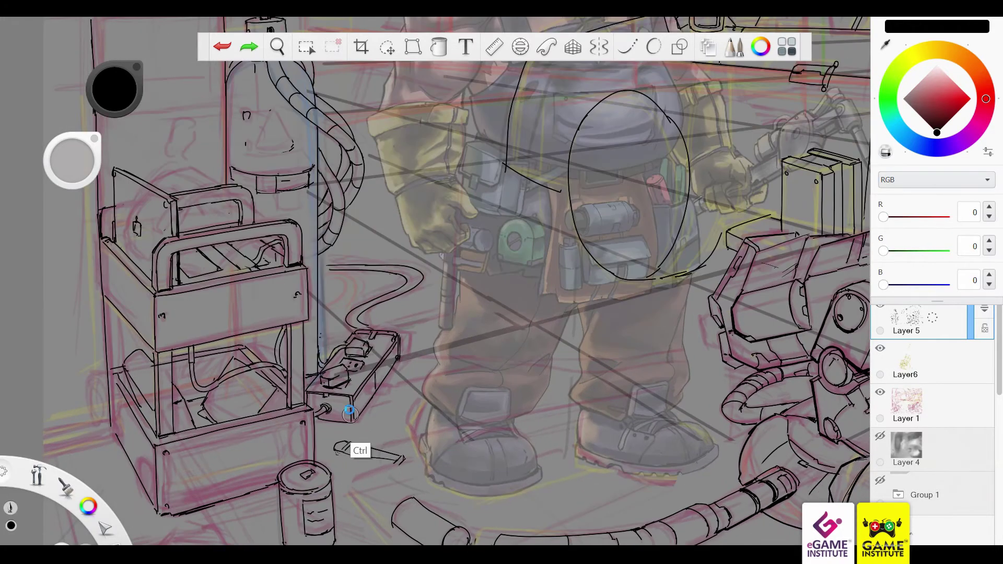
pyautogui.hotkey('ctrl', 'z')
pyautogui.moveTo(339, 447); pyautogui.dragTo(390, 470)
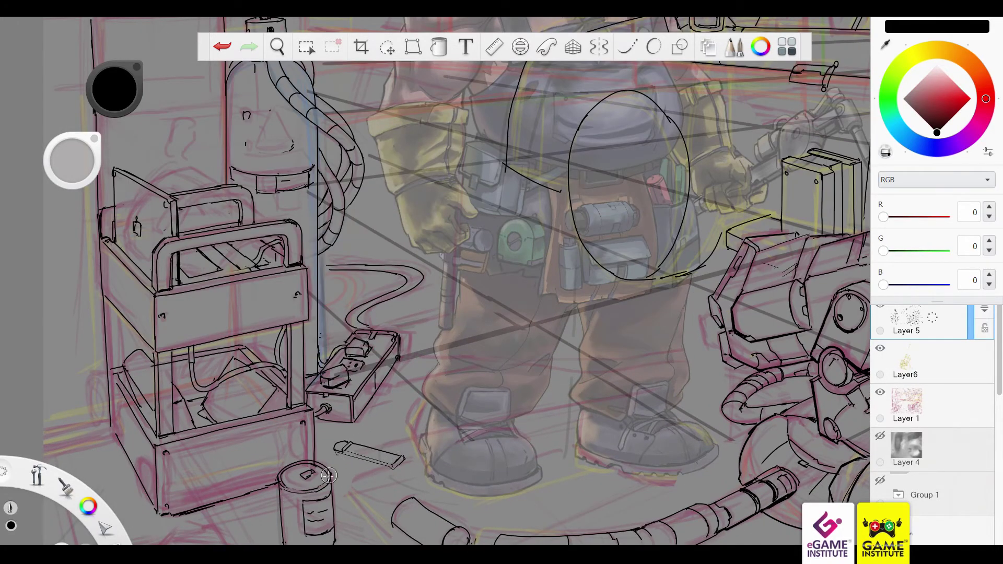
pyautogui.moveTo(579, 485); pyautogui.dragTo(587, 489)
pyautogui.scroll(-2, 644, 472)
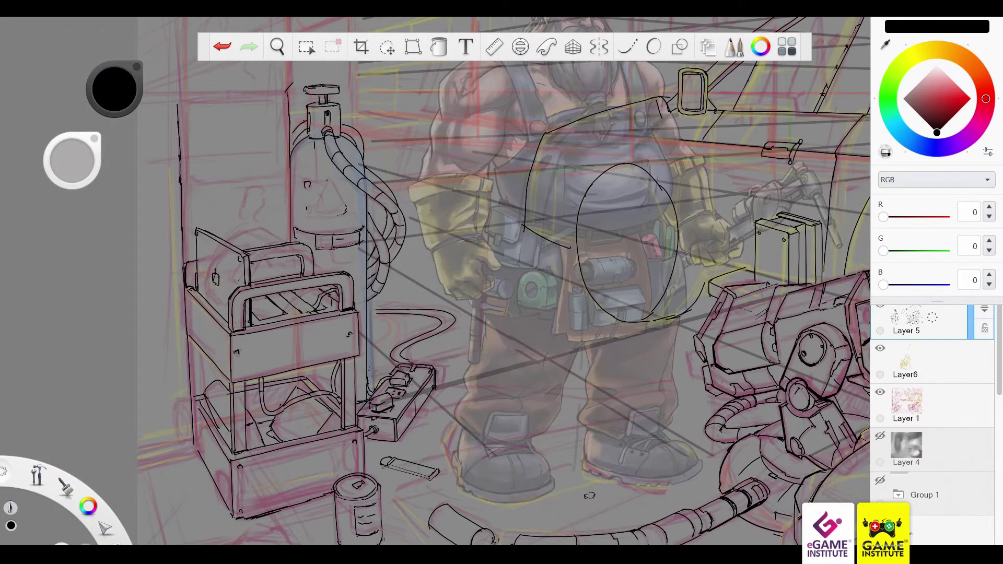
pyautogui.moveTo(203, 311); pyautogui.dragTo(211, 337)
pyautogui.moveTo(441, 303); pyautogui.dragTo(437, 543)
# Ink a box on the back wall and outline a two-panel board
pyautogui.moveTo(286, 168); pyautogui.dragTo(288, 329)
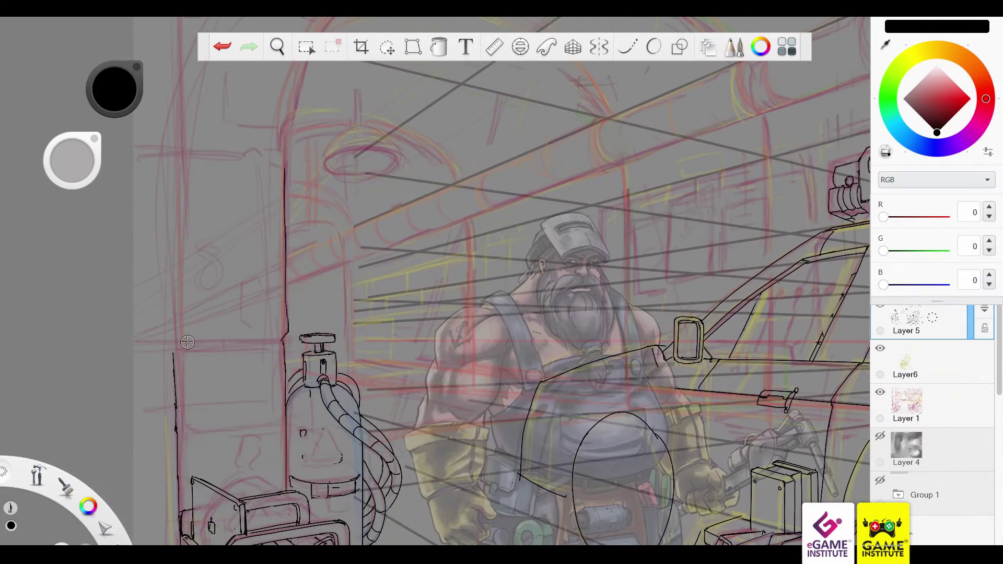
pyautogui.hotkey('ctrl', 'z')
pyautogui.moveTo(180, 345)
pyautogui.mouseDown()
pyautogui.moveTo(280, 338)
pyautogui.moveTo(185, 347)
pyautogui.moveTo(282, 348)
pyautogui.mouseUp()
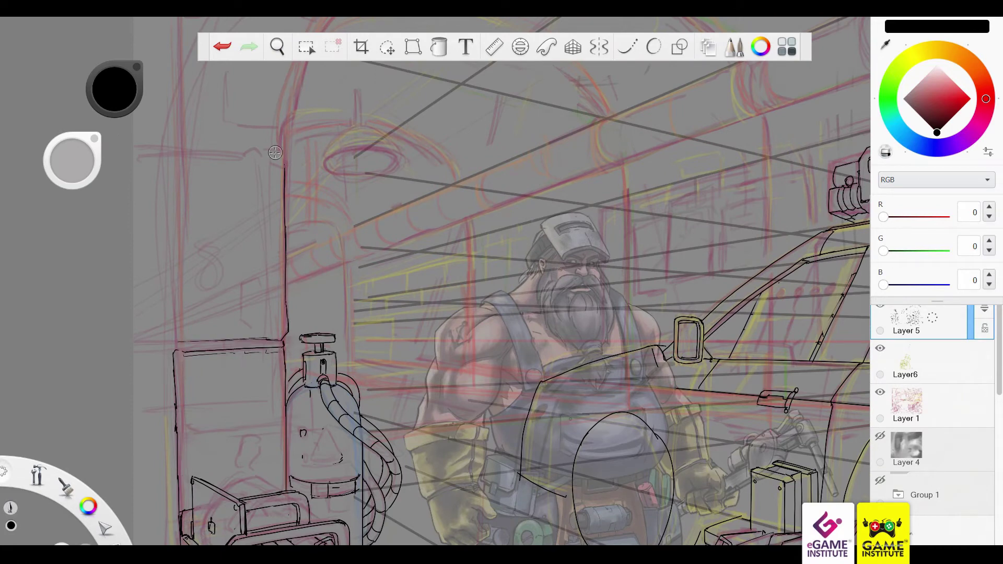
pyautogui.moveTo(658, 223); pyautogui.dragTo(633, 230)
pyautogui.moveTo(634, 230); pyautogui.dragTo(637, 293)
pyautogui.moveTo(670, 214); pyautogui.dragTo(667, 282)
pyautogui.moveTo(670, 215); pyautogui.dragTo(711, 208)
pyautogui.moveTo(711, 209); pyautogui.dragTo(713, 271)
pyautogui.moveTo(608, 210)
pyautogui.mouseDown()
pyautogui.moveTo(754, 166)
pyautogui.moveTo(765, 257)
pyautogui.mouseUp()
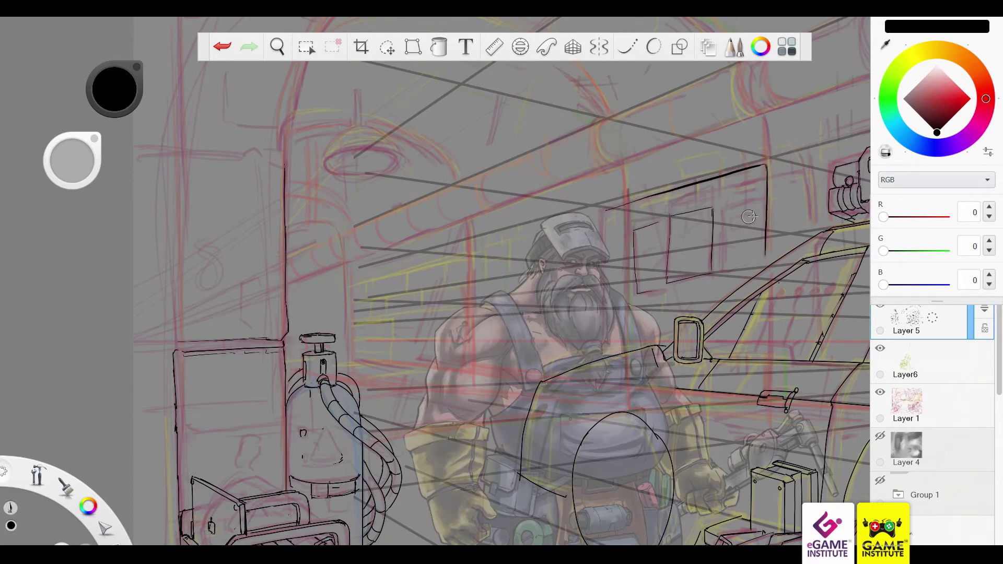
# Draw the board's long top and right edges and outline pinned papers
pyautogui.hotkey('ctrl', 'z')
pyautogui.hotkey('ctrl', 'z')
pyautogui.hotkey('ctrl', 'z')
pyautogui.moveTo(608, 211); pyautogui.dragTo(812, 156)
pyautogui.moveTo(812, 157); pyautogui.dragTo(816, 230)
pyautogui.moveTo(724, 210); pyautogui.dragTo(726, 274)
pyautogui.moveTo(724, 204)
pyautogui.mouseDown()
pyautogui.moveTo(767, 198)
pyautogui.moveTo(769, 269)
pyautogui.mouseUp()
pyautogui.moveTo(687, 220); pyautogui.dragTo(703, 215)
pyautogui.moveTo(812, 157); pyautogui.dragTo(814, 232)
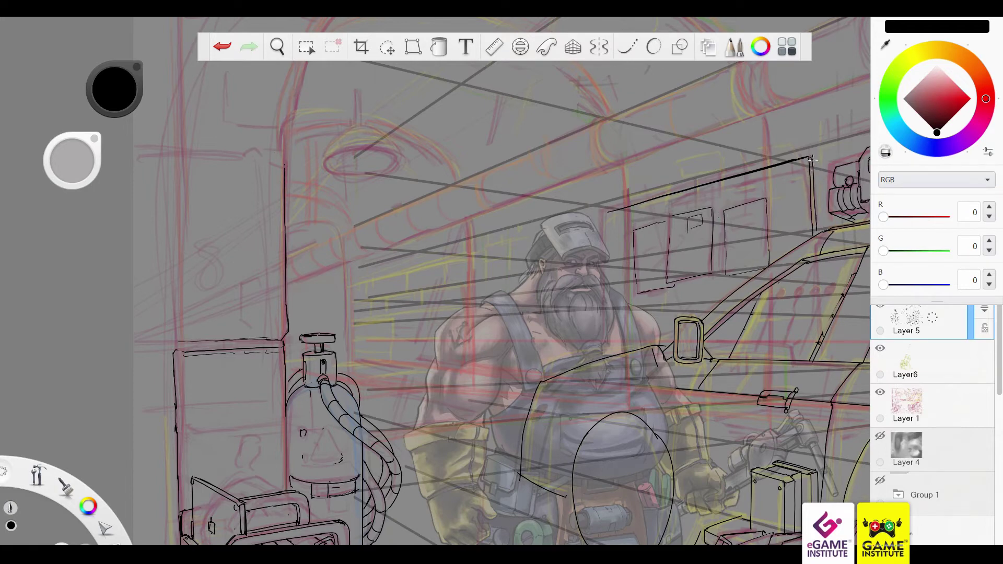
pyautogui.moveTo(606, 213)
pyautogui.mouseDown()
pyautogui.moveTo(606, 240)
pyautogui.moveTo(695, 236)
pyautogui.mouseUp()
# Add pins, scribbled text, boxes and a circle to the papers, plus a valve stroke
pyautogui.moveTo(731, 217)
pyautogui.mouseDown()
pyautogui.moveTo(759, 240)
pyautogui.moveTo(745, 259)
pyautogui.mouseUp()
pyautogui.moveTo(748, 244); pyautogui.dragTo(763, 263)
pyautogui.moveTo(646, 267); pyautogui.dragTo(673, 253)
pyautogui.moveTo(753, 249); pyautogui.dragTo(758, 255)
pyautogui.moveTo(731, 216); pyautogui.dragTo(747, 209)
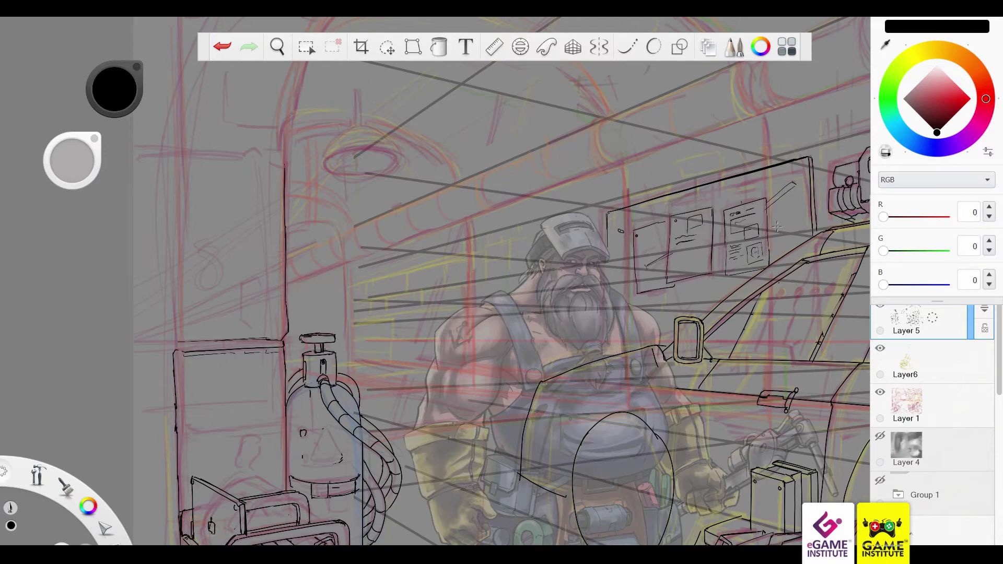
pyautogui.moveTo(319, 382); pyautogui.dragTo(324, 380)
# Ink the cabinet top edge behind the cylinder and details on the vehicle-top machine
pyautogui.moveTo(186, 148); pyautogui.dragTo(285, 176)
pyautogui.moveTo(211, 533); pyautogui.dragTo(59, 454)
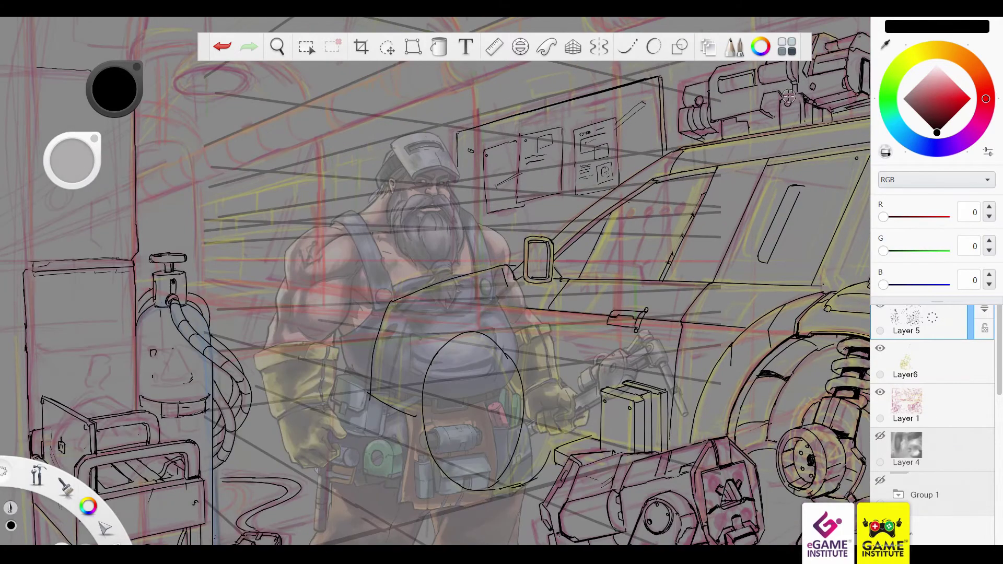
pyautogui.moveTo(787, 103); pyautogui.dragTo(802, 95)
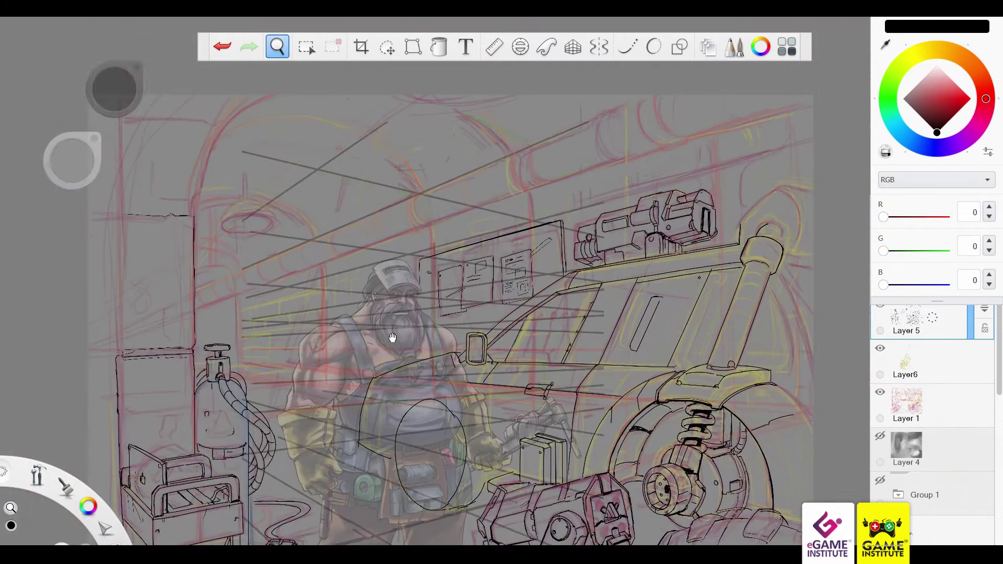
pyautogui.scroll(-3, 306, 292)
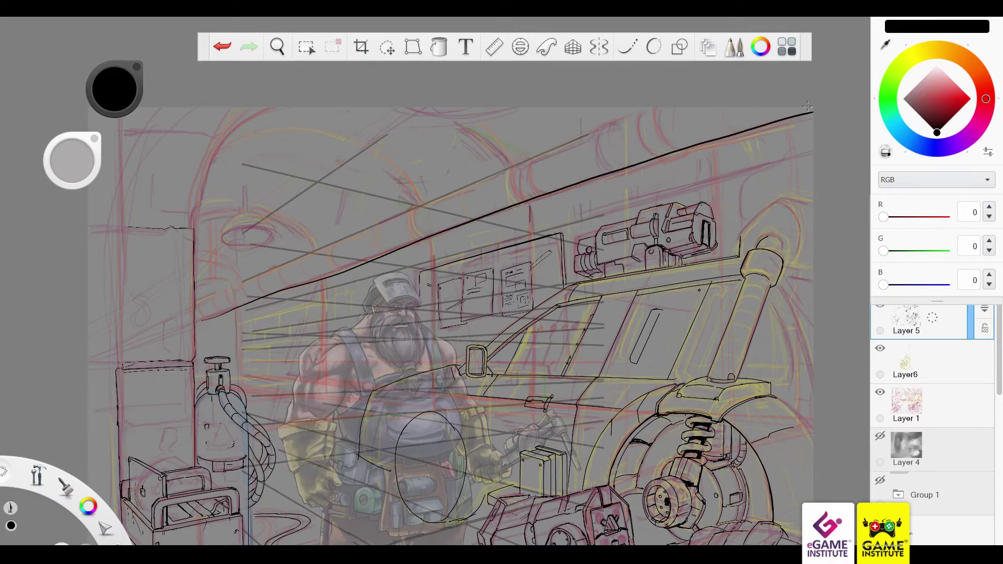
# Ink the long ceiling line and pipe edges with its elliptical end, erasing stray lines
pyautogui.hotkey('ctrl', 'z')
pyautogui.moveTo(198, 302); pyautogui.dragTo(622, 123)
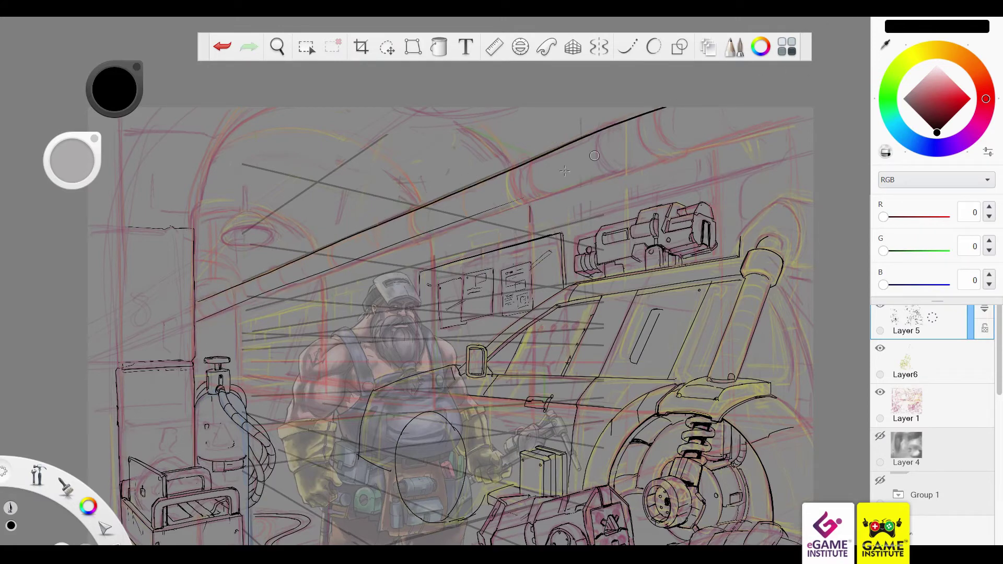
pyautogui.moveTo(529, 159); pyautogui.dragTo(786, 117)
pyautogui.moveTo(522, 205); pyautogui.dragTo(783, 159)
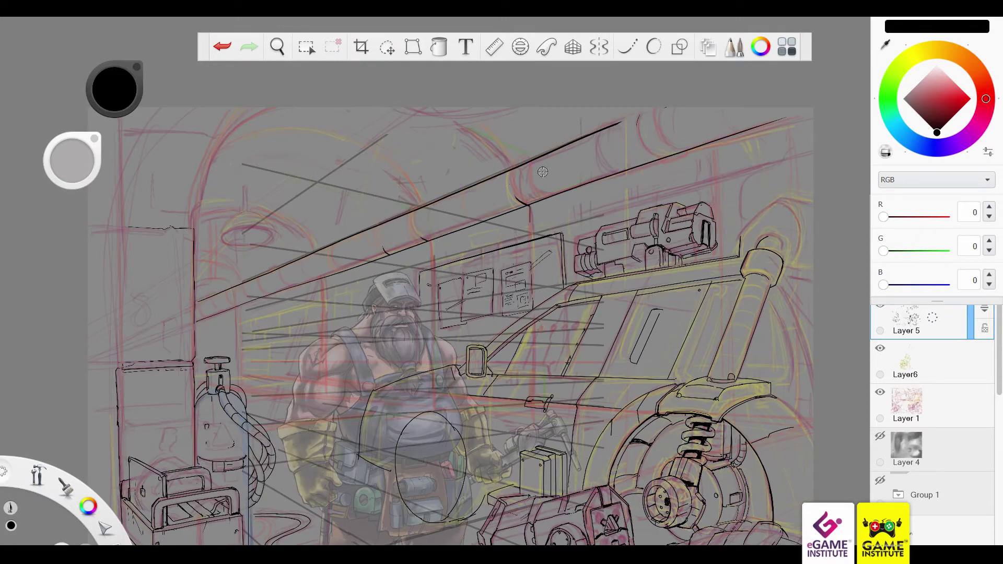
pyautogui.moveTo(533, 156)
pyautogui.mouseDown()
pyautogui.moveTo(527, 205)
pyautogui.moveTo(553, 196)
pyautogui.mouseUp()
pyautogui.press('e')
pyautogui.press('e')
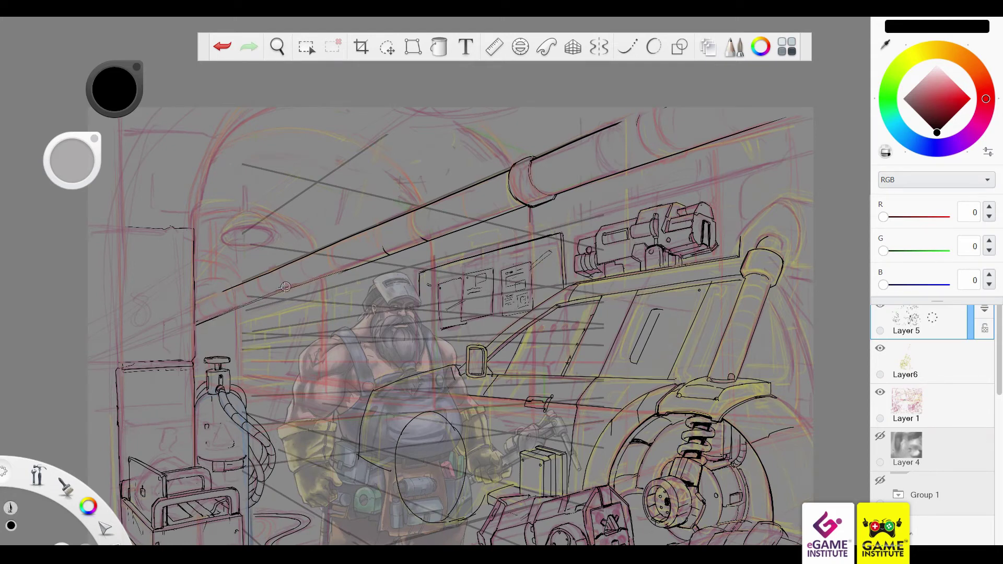
pyautogui.moveTo(328, 277); pyautogui.dragTo(204, 319)
# Hide the sketch layers to check the inks, then ink the ceiling lamp's oval rim
pyautogui.click(938, 302)
pyautogui.click(879, 389)
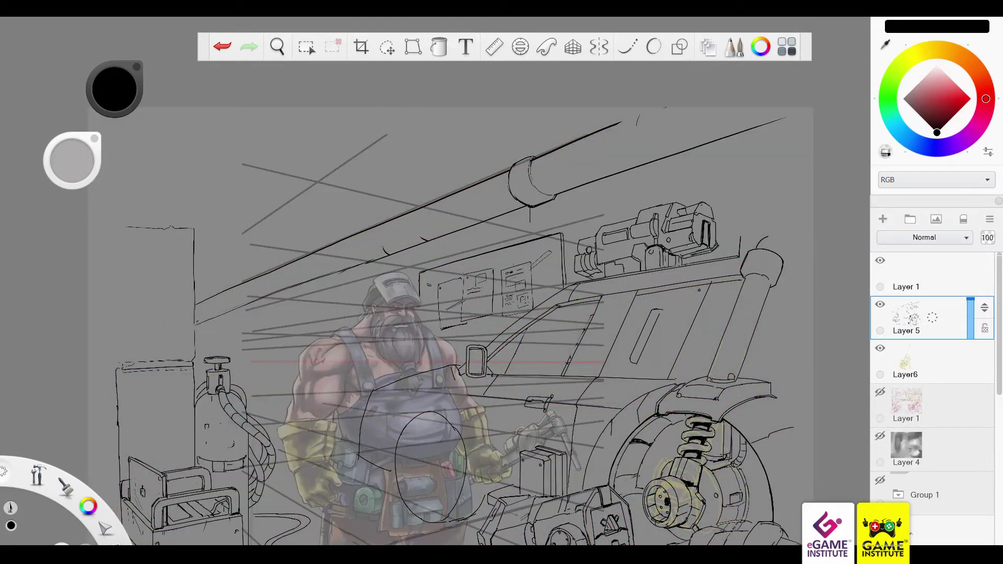
pyautogui.click(880, 424)
pyautogui.hotkey('ctrl', 'z')
pyautogui.hotkey('ctrl', 'z')
pyautogui.hotkey('ctrl', 'z')
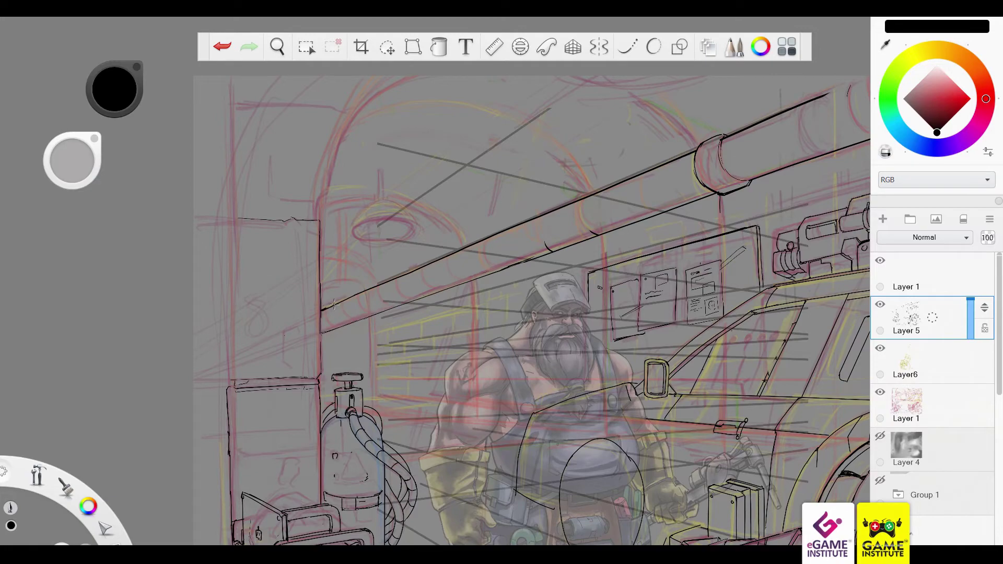
pyautogui.moveTo(397, 222)
pyautogui.mouseDown()
pyautogui.moveTo(392, 235)
pyautogui.moveTo(362, 239)
pyautogui.moveTo(407, 235)
pyautogui.mouseUp()
pyautogui.hotkey('ctrl', 'z')
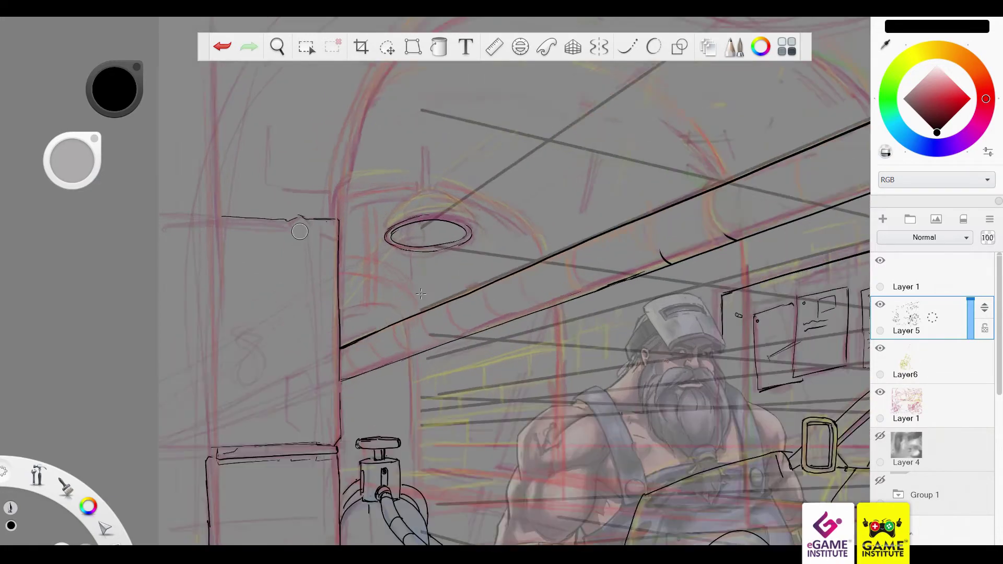
# Ink the lamp's dome-shaped shade
pyautogui.scroll(3, 407, 236)
pyautogui.scroll(-2, 392, 267)
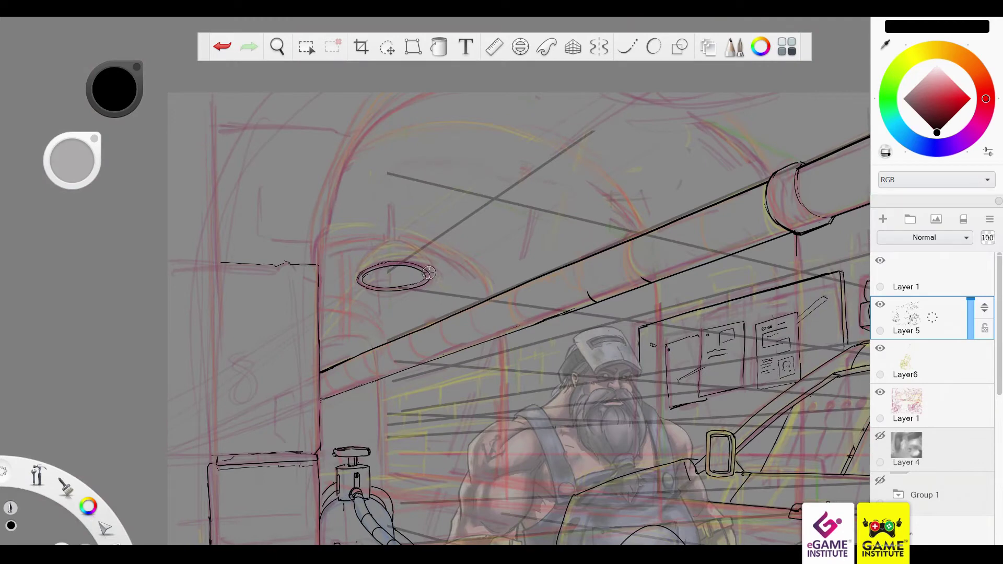
pyautogui.moveTo(356, 275)
pyautogui.mouseDown()
pyautogui.moveTo(398, 242)
pyautogui.moveTo(429, 273)
pyautogui.mouseUp()
pyautogui.moveTo(387, 264); pyautogui.dragTo(400, 287)
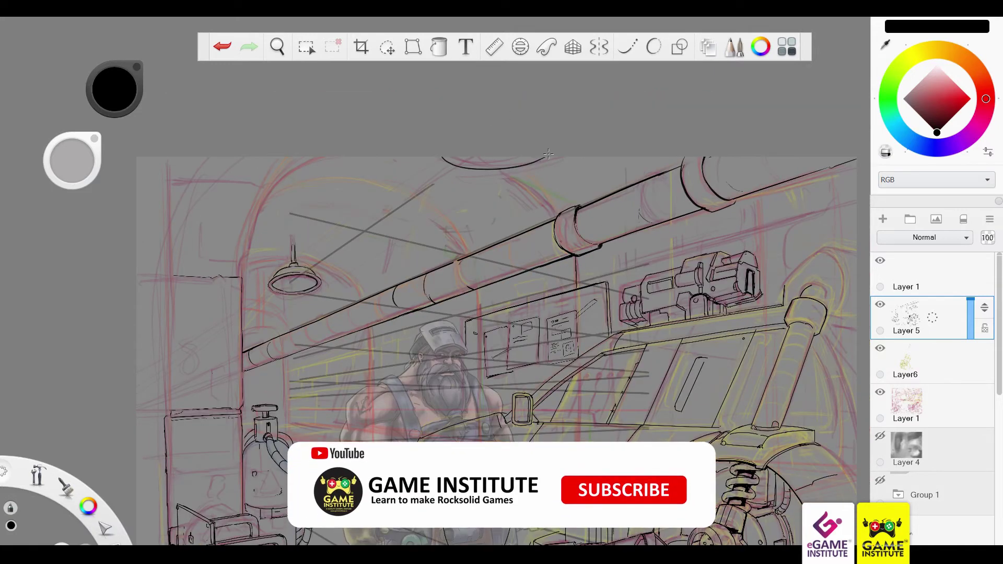
# Ink the ceiling pipe's end curve and lower edge, undoing a bad ring stroke
pyautogui.moveTo(576, 207)
pyautogui.mouseDown()
pyautogui.moveTo(592, 246)
pyautogui.moveTo(823, 170)
pyautogui.mouseUp()
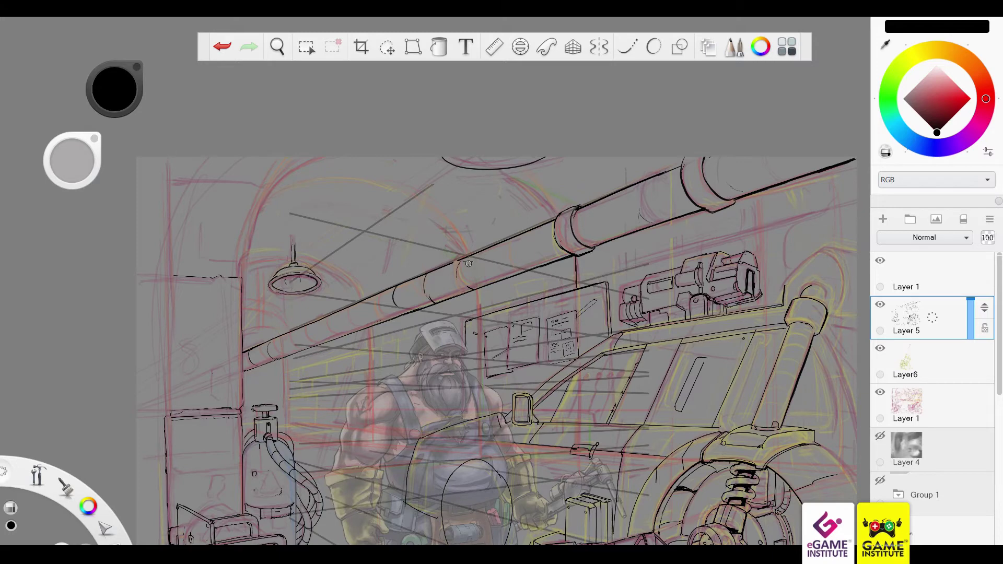
pyautogui.moveTo(472, 256)
pyautogui.mouseDown()
pyautogui.moveTo(489, 285)
pyautogui.moveTo(460, 256)
pyautogui.mouseUp()
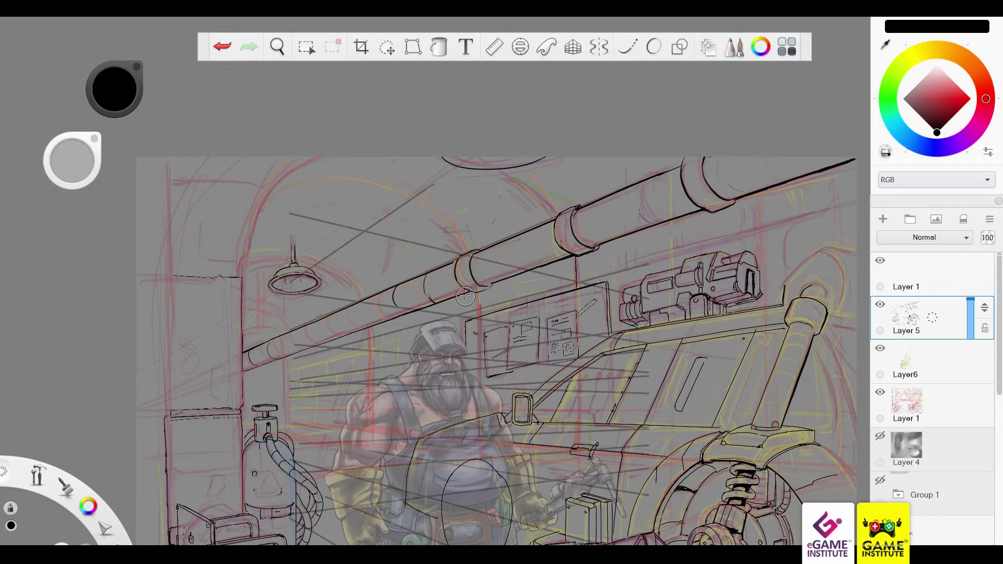
pyautogui.hotkey('ctrl', 'z')
pyautogui.moveTo(493, 285); pyautogui.dragTo(724, 210)
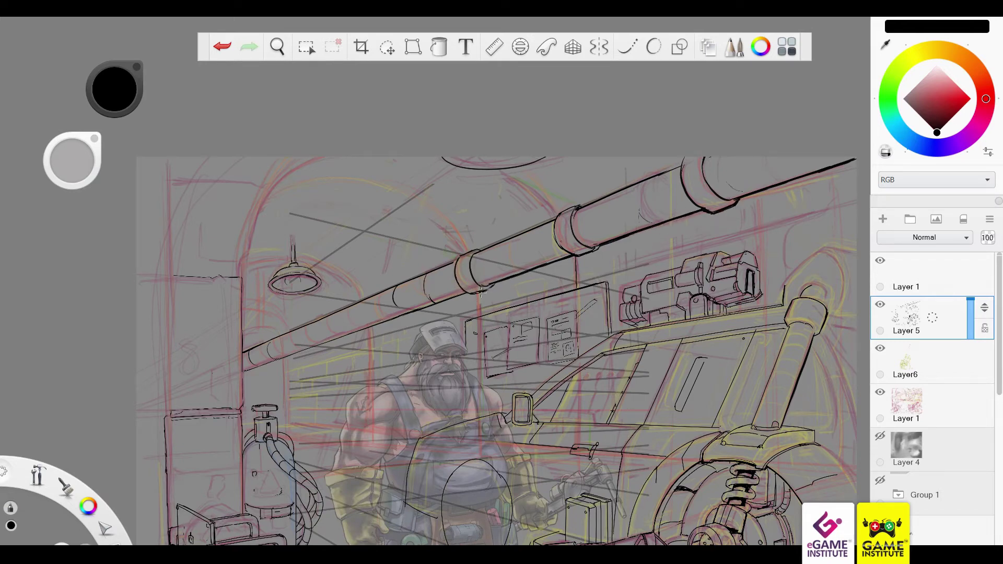
# Ink the roof gun's edges, part of the wheel arc, and the vehicle's top edge and window pillar
pyautogui.moveTo(759, 203); pyautogui.dragTo(764, 263)
pyautogui.moveTo(734, 308); pyautogui.dragTo(758, 296)
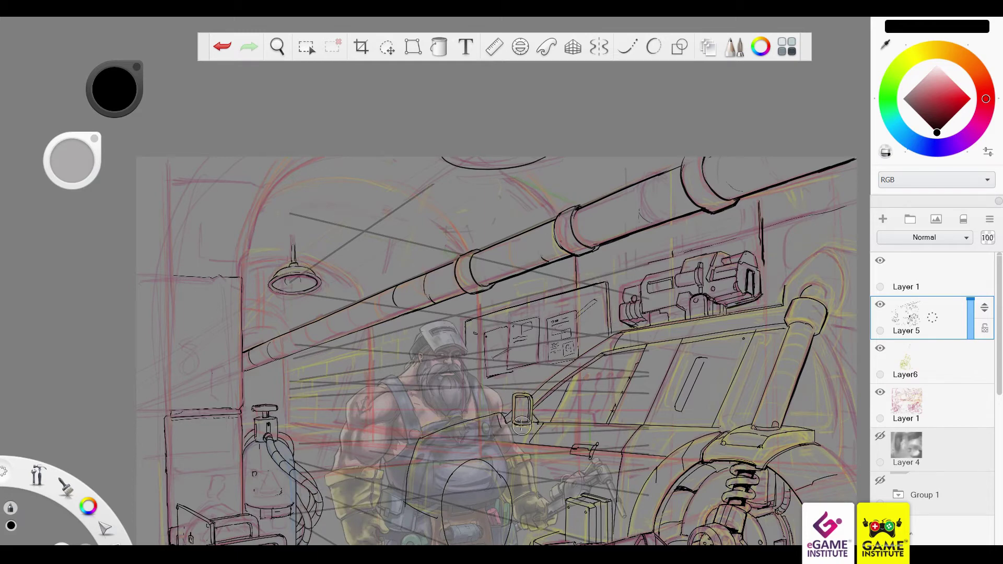
pyautogui.moveTo(675, 496); pyautogui.dragTo(657, 527)
pyautogui.moveTo(610, 355); pyautogui.dragTo(791, 327)
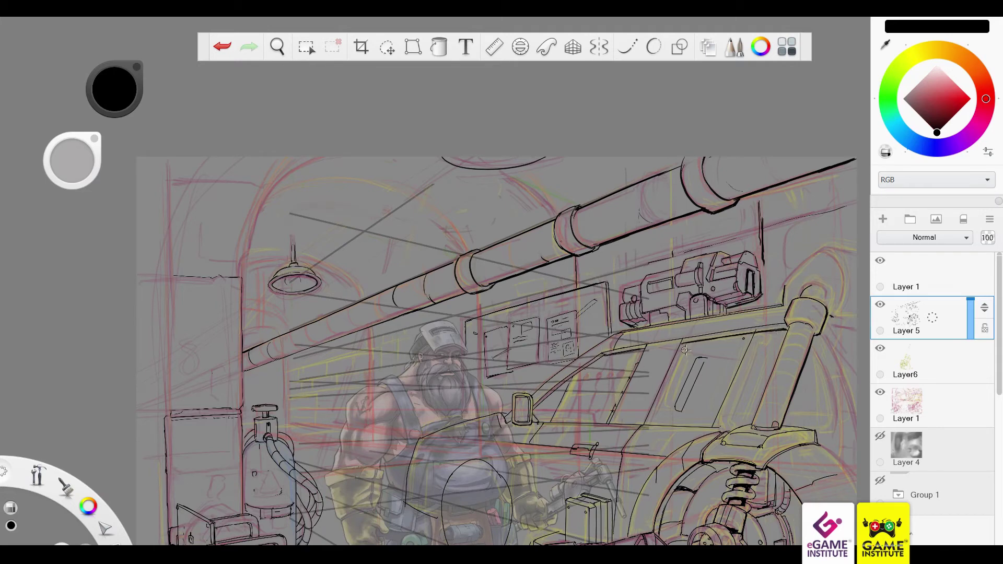
pyautogui.moveTo(683, 343); pyautogui.dragTo(655, 410)
# Ink the vehicle's window frame and pillar, redrawing the first pillar stroke
pyautogui.scroll(3, 281, 463)
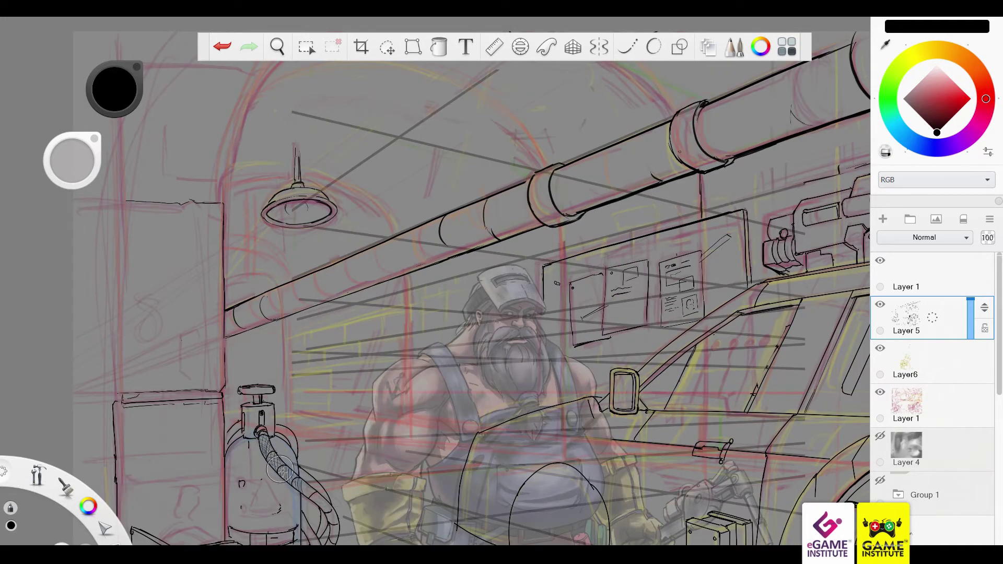
pyautogui.moveTo(718, 328)
pyautogui.mouseDown()
pyautogui.moveTo(672, 360)
pyautogui.moveTo(737, 308)
pyautogui.mouseUp()
pyautogui.hotkey('ctrl', 'z')
pyautogui.hotkey('ctrl', 'z')
pyautogui.moveTo(797, 313)
pyautogui.mouseDown()
pyautogui.moveTo(750, 410)
pyautogui.moveTo(766, 450)
pyautogui.moveTo(692, 451)
pyautogui.mouseUp()
# Outline the notes and the notice board's top and right edges on the back wall
pyautogui.moveTo(604, 303); pyautogui.dragTo(641, 330)
pyautogui.moveTo(659, 294); pyautogui.dragTo(660, 319)
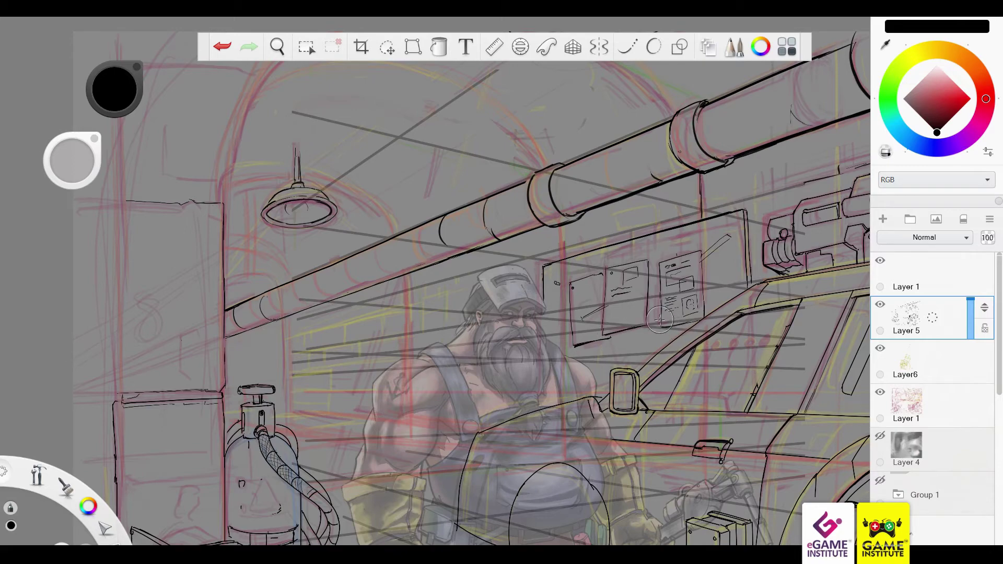
pyautogui.moveTo(543, 265)
pyautogui.mouseDown()
pyautogui.moveTo(735, 219)
pyautogui.moveTo(739, 309)
pyautogui.mouseUp()
pyautogui.moveTo(758, 255); pyautogui.dragTo(662, 274)
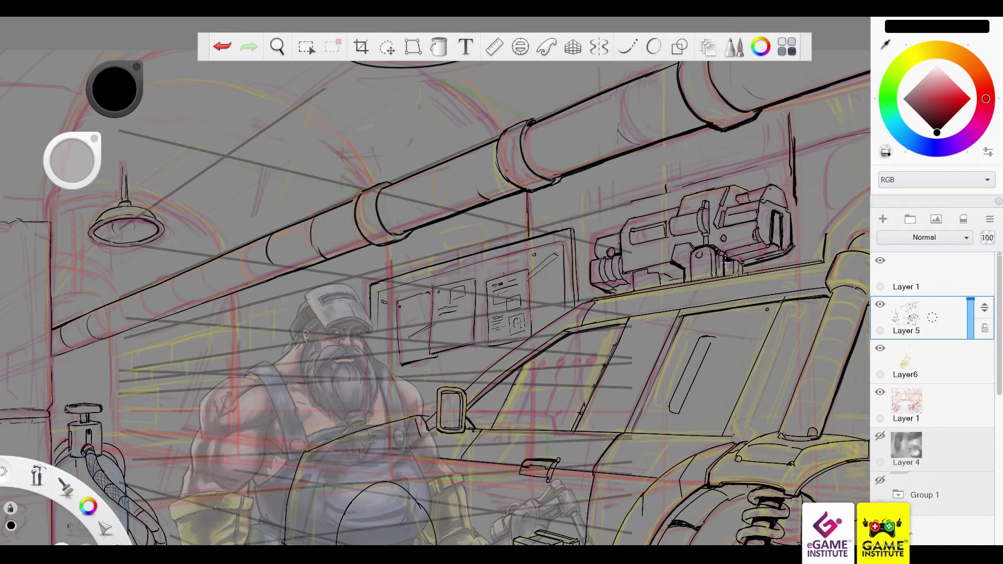
# Ink the roof gun's lower edge, base and right end block, redoing one stroke
pyautogui.moveTo(725, 264); pyautogui.dragTo(713, 282)
pyautogui.moveTo(683, 197); pyautogui.dragTo(680, 220)
pyautogui.hotkey('ctrl', 'z')
pyautogui.moveTo(631, 289); pyautogui.dragTo(659, 269)
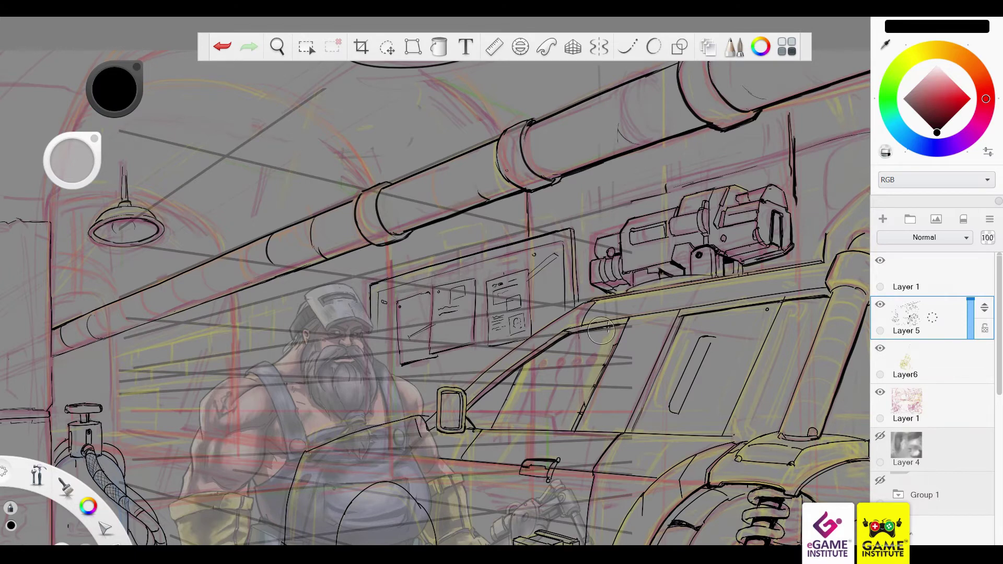
pyautogui.moveTo(619, 290)
pyautogui.mouseDown()
pyautogui.moveTo(601, 282)
pyautogui.moveTo(671, 263)
pyautogui.mouseUp()
pyautogui.moveTo(768, 208)
pyautogui.mouseDown()
pyautogui.moveTo(755, 251)
pyautogui.moveTo(787, 195)
pyautogui.mouseUp()
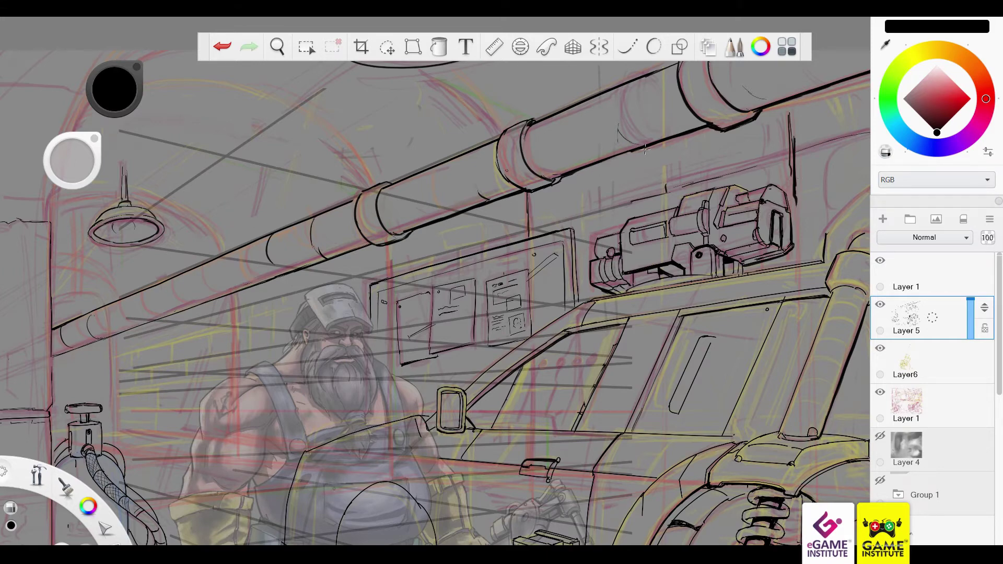
# Ink short details along the ceiling pipe and its collar
pyautogui.moveTo(695, 124); pyautogui.dragTo(683, 129)
pyautogui.moveTo(601, 150); pyautogui.dragTo(585, 155)
pyautogui.moveTo(576, 106); pyautogui.dragTo(574, 118)
pyautogui.moveTo(545, 118); pyautogui.dragTo(546, 148)
pyautogui.moveTo(501, 183); pyautogui.dragTo(522, 173)
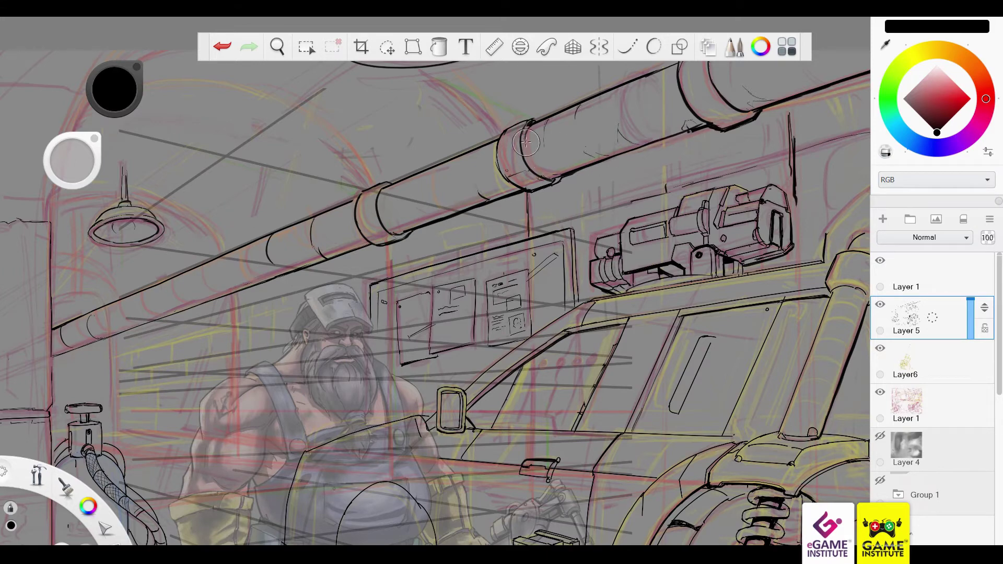
pyautogui.moveTo(525, 135)
pyautogui.mouseDown()
pyautogui.moveTo(528, 180)
pyautogui.moveTo(557, 160)
pyautogui.mouseUp()
# Ink the gun housing slot, the vehicle's side mirror, front pillar and window slot
pyautogui.moveTo(638, 232); pyautogui.dragTo(665, 224)
pyautogui.moveTo(448, 390)
pyautogui.mouseDown()
pyautogui.moveTo(460, 421)
pyautogui.moveTo(443, 418)
pyautogui.mouseUp()
pyautogui.moveTo(520, 368)
pyautogui.mouseDown()
pyautogui.moveTo(493, 427)
pyautogui.moveTo(626, 317)
pyautogui.moveTo(644, 286)
pyautogui.moveTo(689, 282)
pyautogui.moveTo(676, 311)
pyautogui.mouseUp()
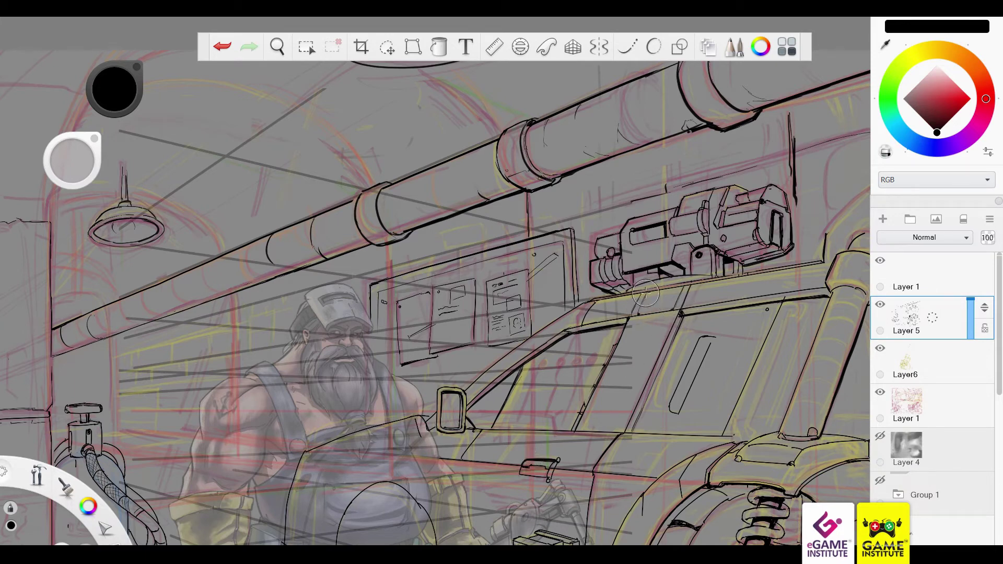
pyautogui.moveTo(679, 407); pyautogui.dragTo(691, 412)
pyautogui.moveTo(710, 339)
pyautogui.mouseDown()
pyautogui.moveTo(717, 346)
pyautogui.moveTo(675, 405)
pyautogui.mouseUp()
pyautogui.moveTo(733, 308); pyautogui.dragTo(721, 341)
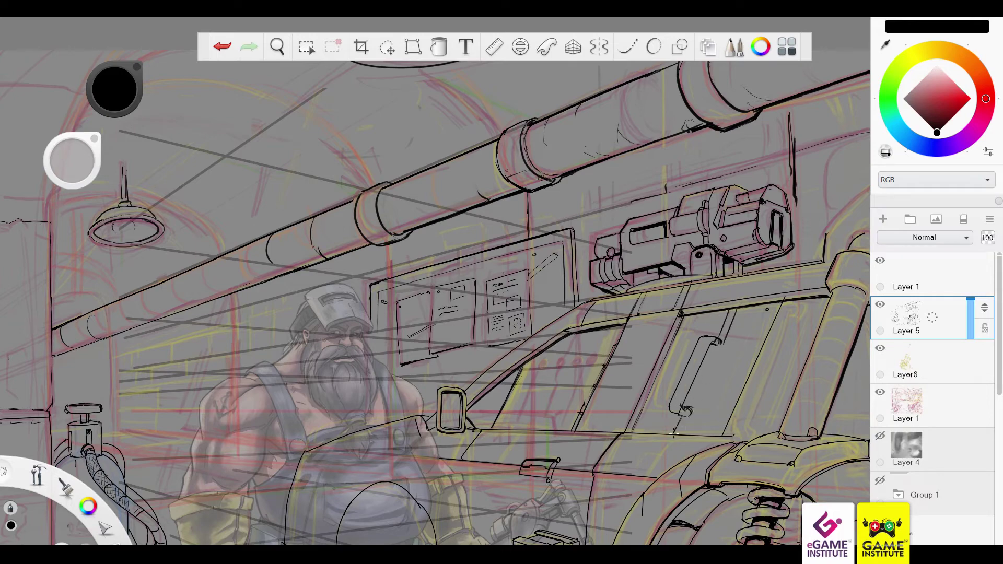
pyautogui.moveTo(686, 409); pyautogui.dragTo(677, 435)
# Touch up the pillar bottom and ink the wheel fender's top and lower edges
pyautogui.scroll(-2, 553, 297)
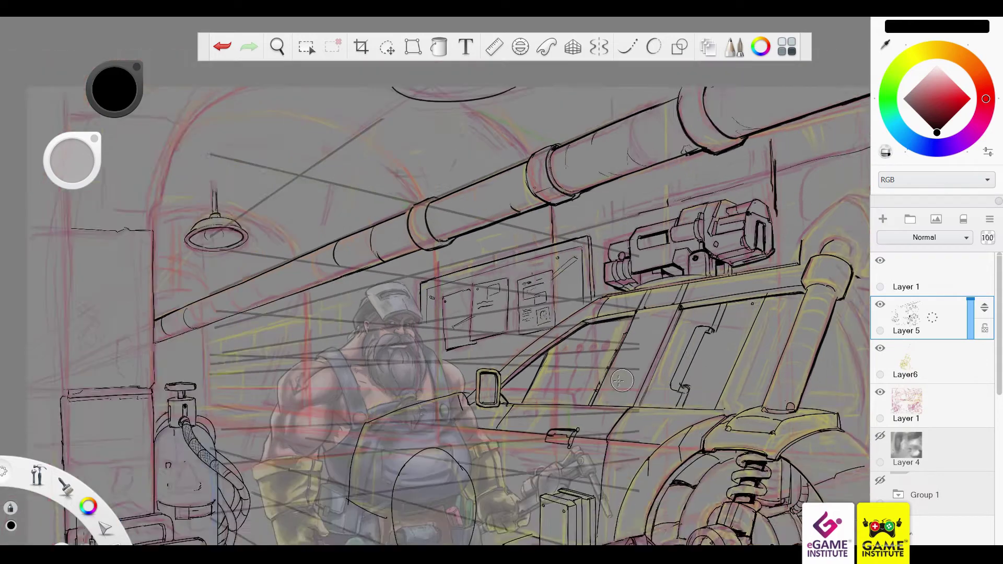
pyautogui.click(771, 408)
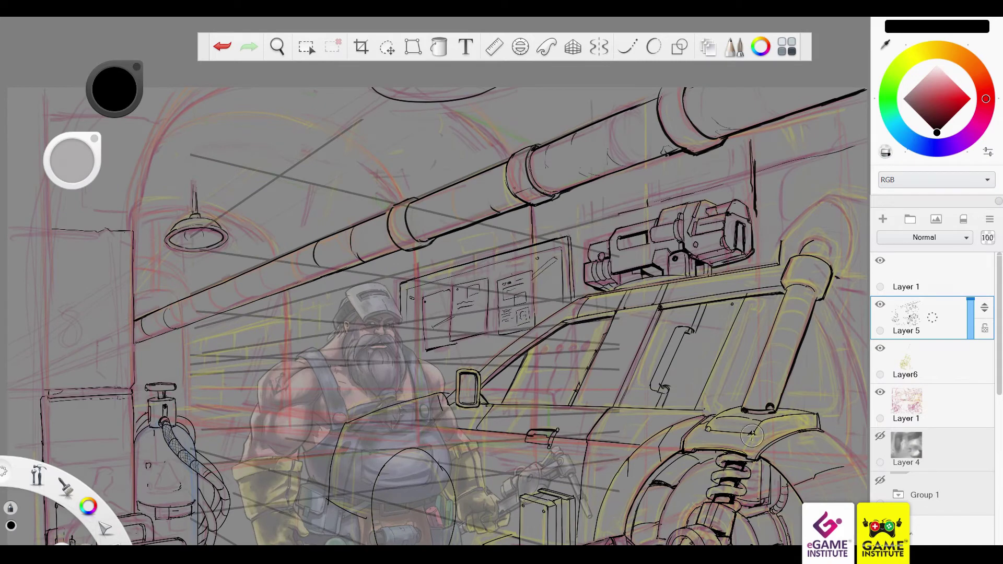
pyautogui.moveTo(748, 432); pyautogui.dragTo(700, 434)
pyautogui.moveTo(676, 475)
pyautogui.mouseDown()
pyautogui.moveTo(713, 463)
pyautogui.moveTo(768, 497)
pyautogui.mouseUp()
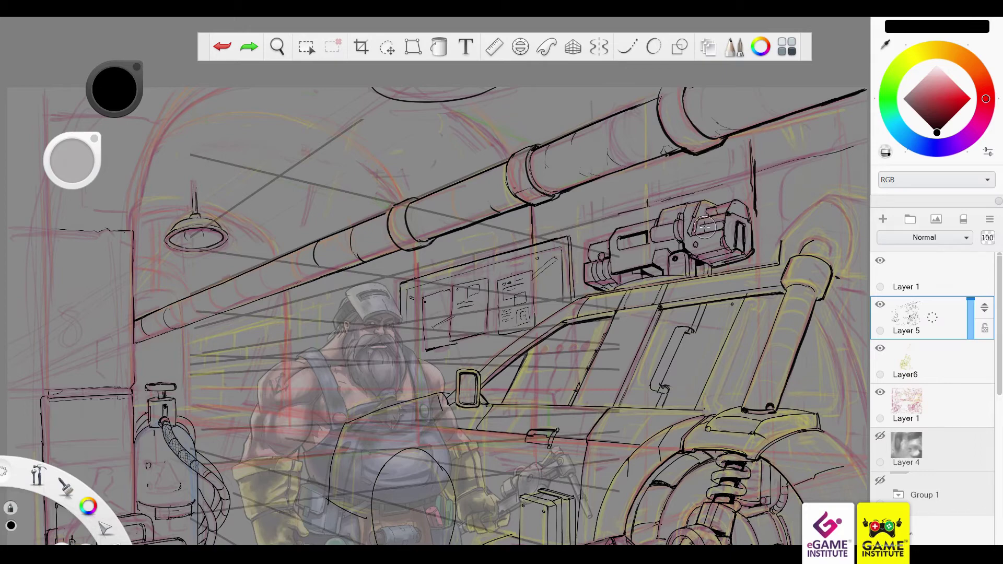
pyautogui.moveTo(734, 542); pyautogui.dragTo(693, 442)
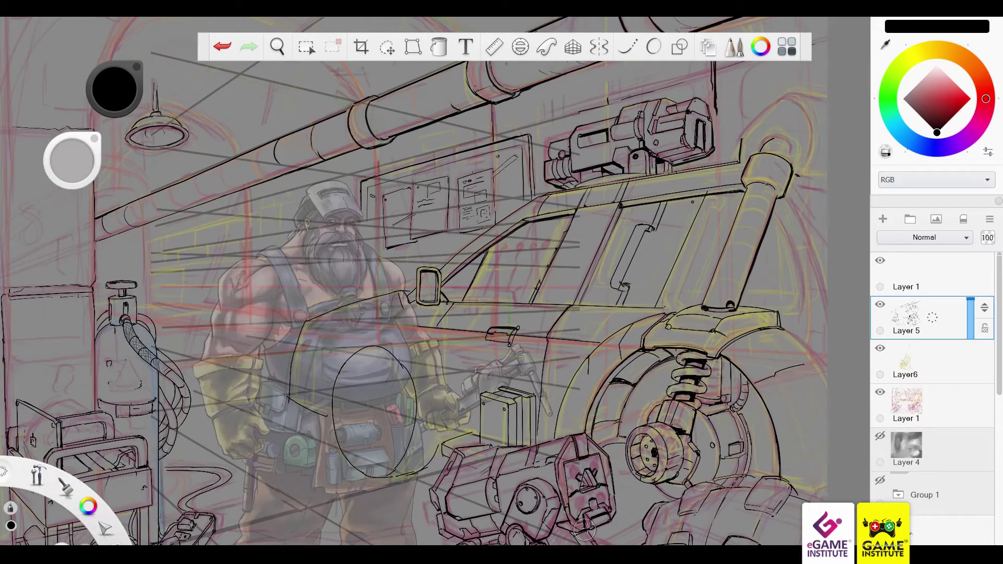
pyautogui.hotkey('ctrl', 'z')
pyautogui.hotkey('ctrl', 'y')
# Ink the car door handle, a pipe ring edge and a curve near the welder's tool
pyautogui.moveTo(512, 328); pyautogui.dragTo(491, 339)
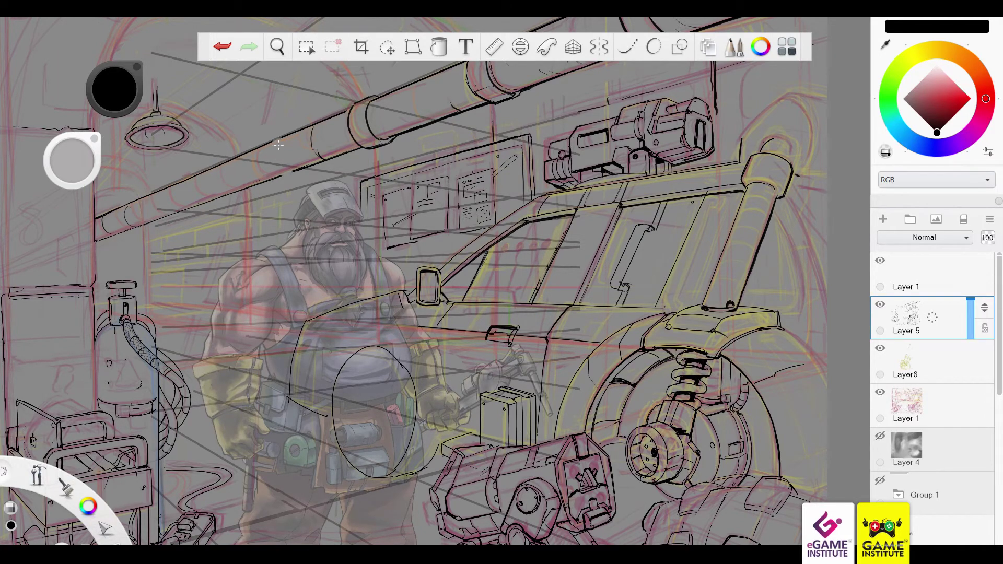
pyautogui.moveTo(287, 133)
pyautogui.mouseDown()
pyautogui.moveTo(296, 169)
pyautogui.moveTo(316, 159)
pyautogui.moveTo(282, 179)
pyautogui.mouseUp()
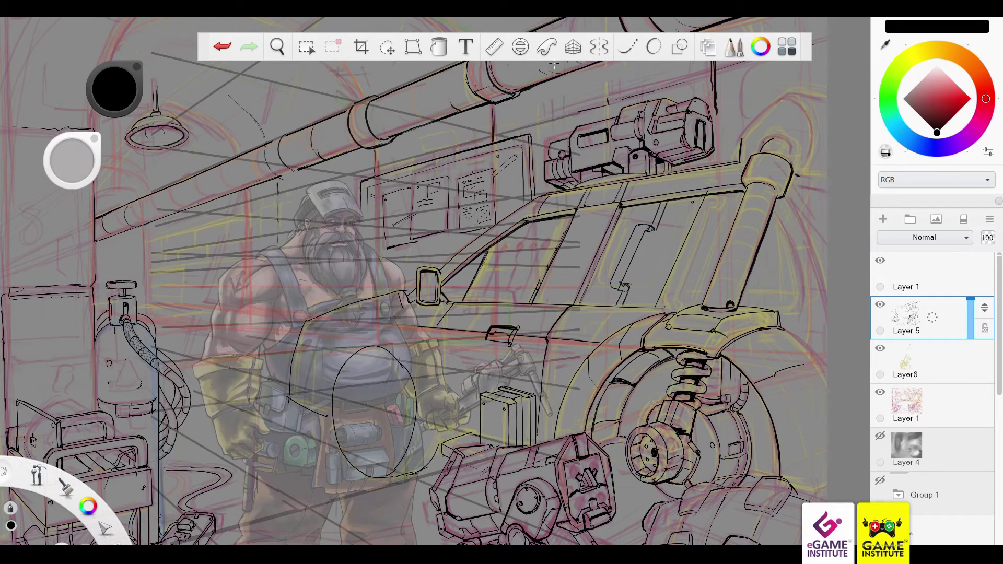
pyautogui.moveTo(185, 504); pyautogui.dragTo(222, 475)
pyautogui.hotkey('ctrl', 'z')
pyautogui.hotkey('ctrl', 'y')
# Lighten linework around the wheel with the eraser
pyautogui.press('e')
pyautogui.moveTo(535, 499); pyautogui.dragTo(521, 511)
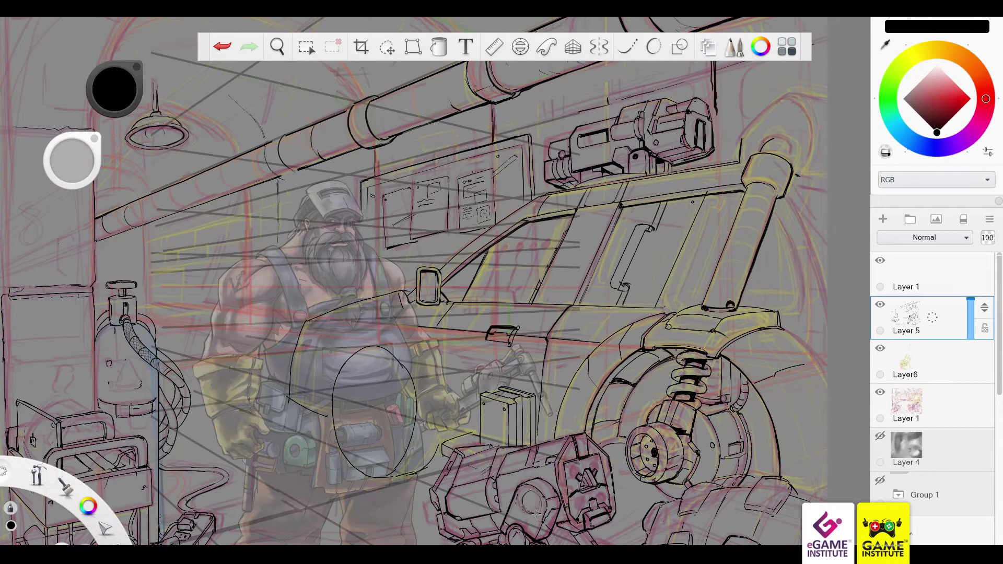
pyautogui.scroll(2, 527, 486)
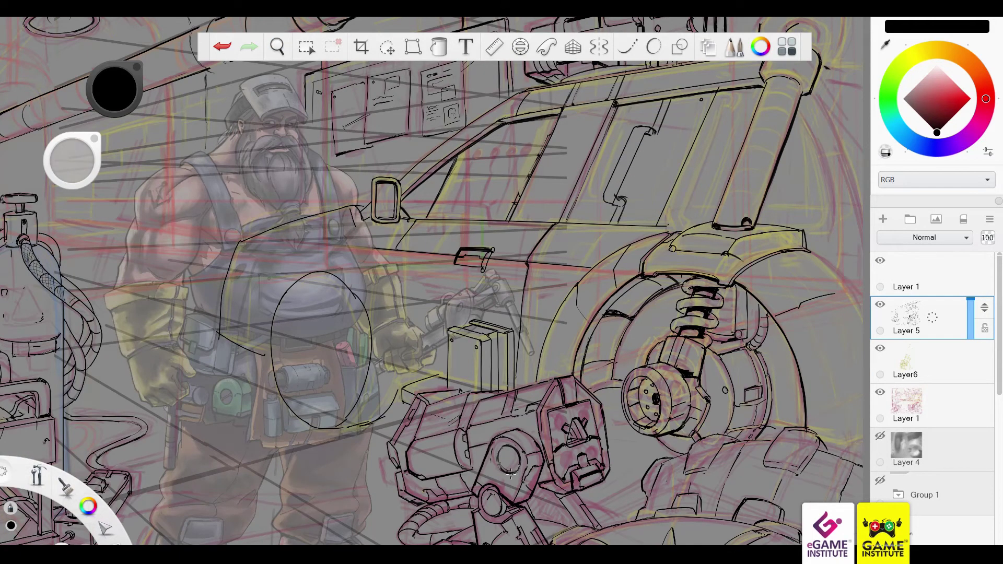
# Erase the wheel arch's and hub's faint inner lines
pyautogui.hotkey('ctrl', 'z')
pyautogui.moveTo(619, 314); pyautogui.dragTo(640, 308)
pyautogui.moveTo(655, 400); pyautogui.dragTo(657, 417)
pyautogui.moveTo(631, 430); pyautogui.dragTo(689, 405)
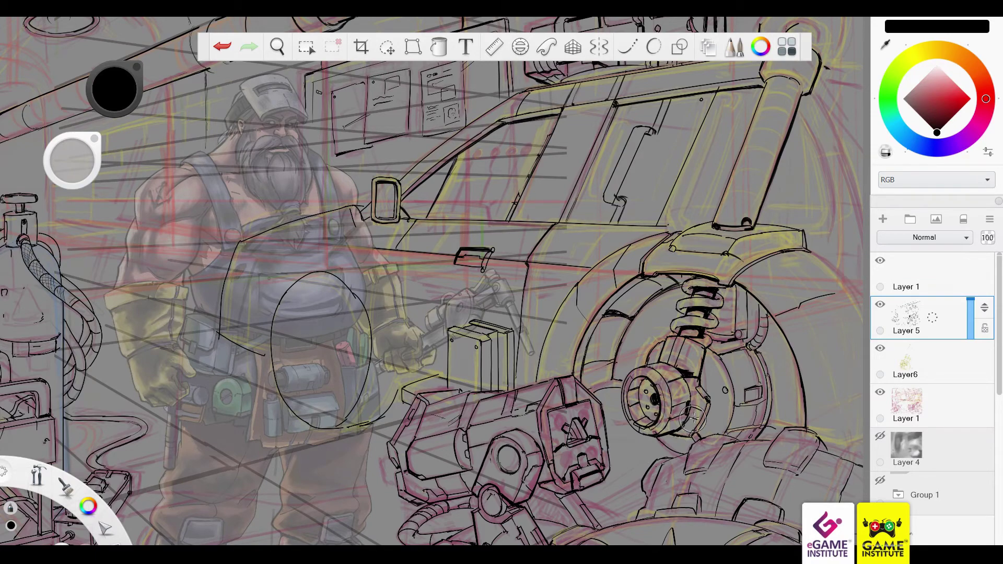
# Ink the back wall's upper-left edges and the hose connector below the valve
pyautogui.moveTo(246, 242)
pyautogui.mouseDown()
pyautogui.moveTo(487, 336)
pyautogui.moveTo(562, 491)
pyautogui.mouseUp()
pyautogui.moveTo(204, 78); pyautogui.dragTo(209, 241)
pyautogui.moveTo(209, 109)
pyautogui.mouseDown()
pyautogui.moveTo(323, 108)
pyautogui.moveTo(356, 122)
pyautogui.moveTo(309, 263)
pyautogui.moveTo(308, 434)
pyautogui.moveTo(359, 460)
pyautogui.moveTo(312, 496)
pyautogui.mouseUp()
pyautogui.moveTo(338, 462); pyautogui.dragTo(345, 470)
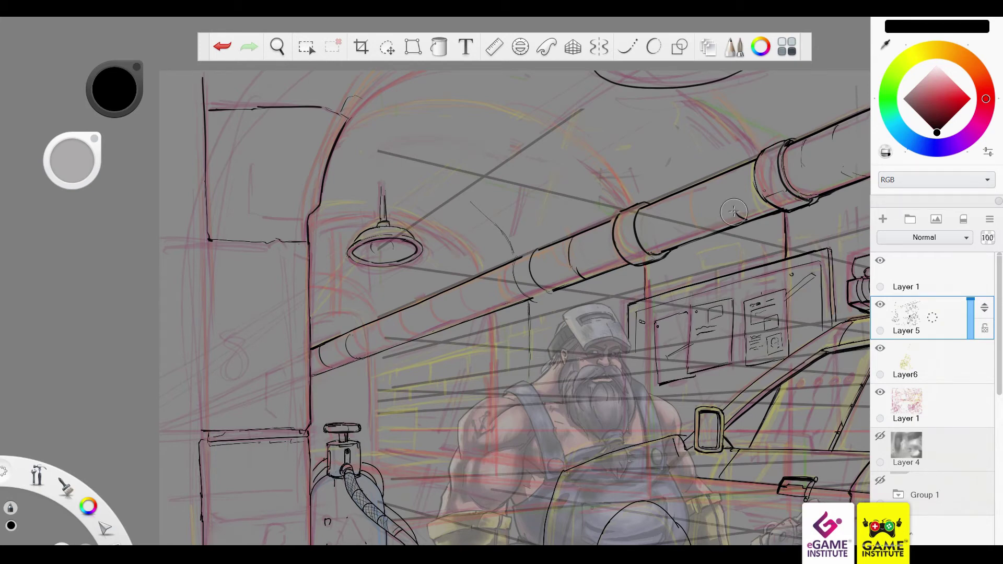
# Ink a pipe bracket and ring, a long arch over the doorway, and the collar bottom
pyautogui.moveTo(721, 215); pyautogui.dragTo(747, 218)
pyautogui.moveTo(643, 213); pyautogui.dragTo(658, 256)
pyautogui.moveTo(726, 109); pyautogui.dragTo(515, 211)
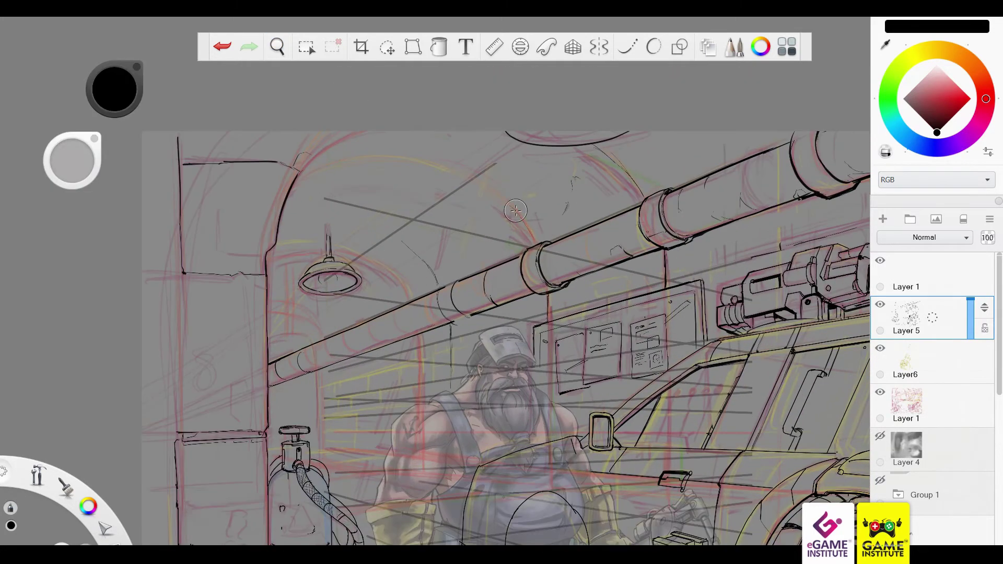
pyautogui.moveTo(291, 177); pyautogui.dragTo(533, 240)
pyautogui.moveTo(441, 311); pyautogui.dragTo(472, 315)
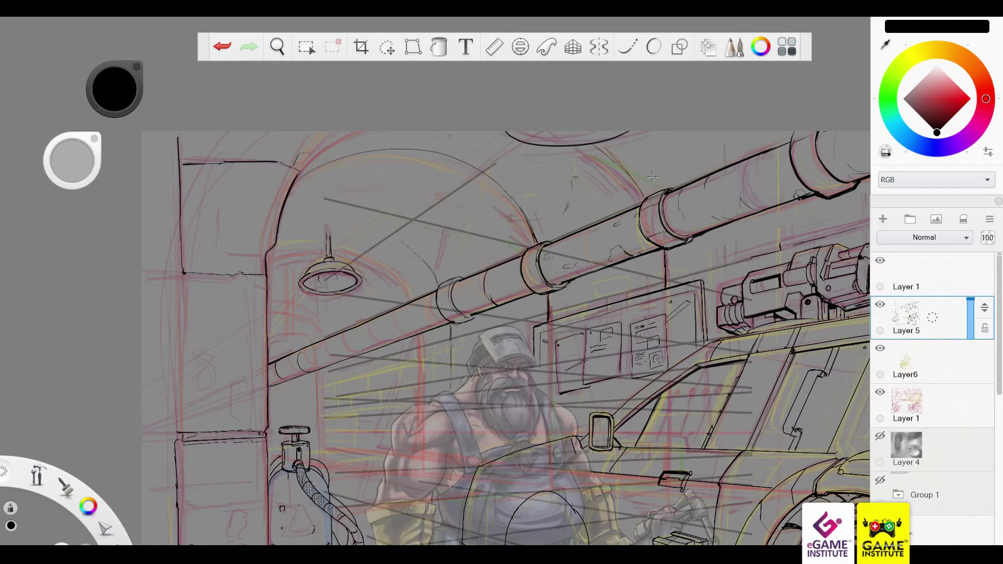
# Ink the arch line, the straight left wall edge and the arc above the lamp
pyautogui.moveTo(337, 132); pyautogui.dragTo(267, 256)
pyautogui.moveTo(177, 363); pyautogui.dragTo(266, 293)
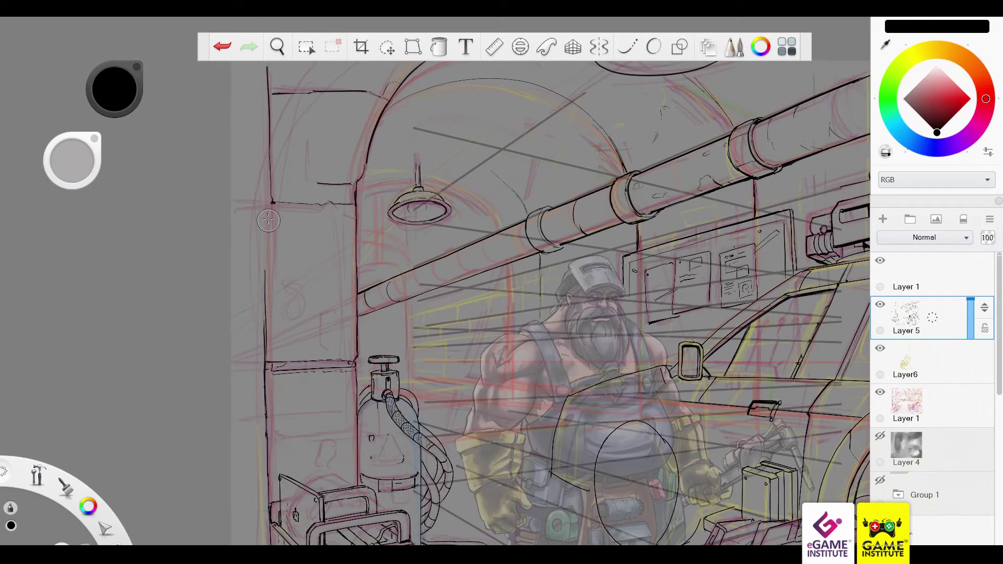
pyautogui.moveTo(265, 365); pyautogui.dragTo(267, 205)
pyautogui.moveTo(531, 221); pyautogui.dragTo(529, 238)
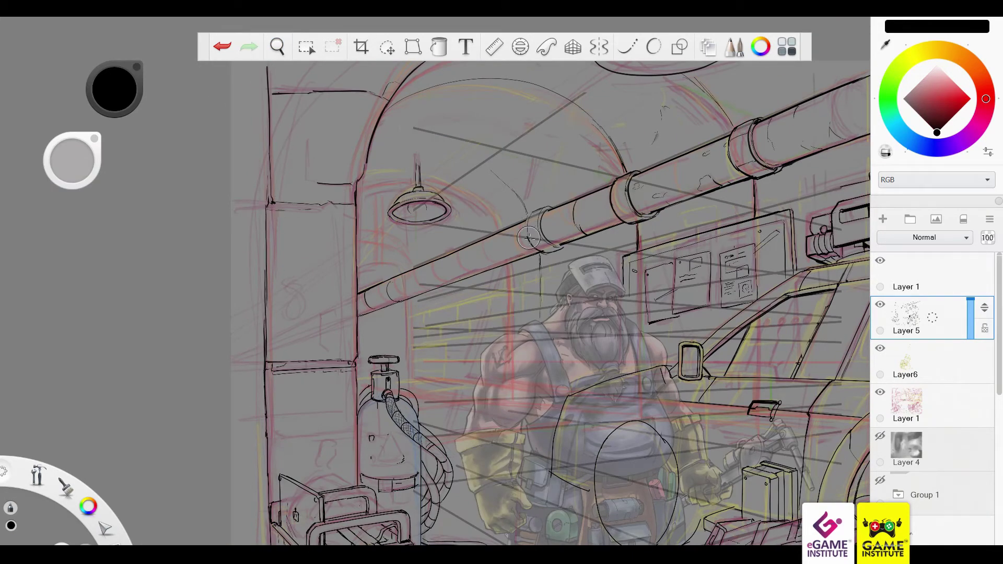
pyautogui.moveTo(492, 174); pyautogui.dragTo(372, 156)
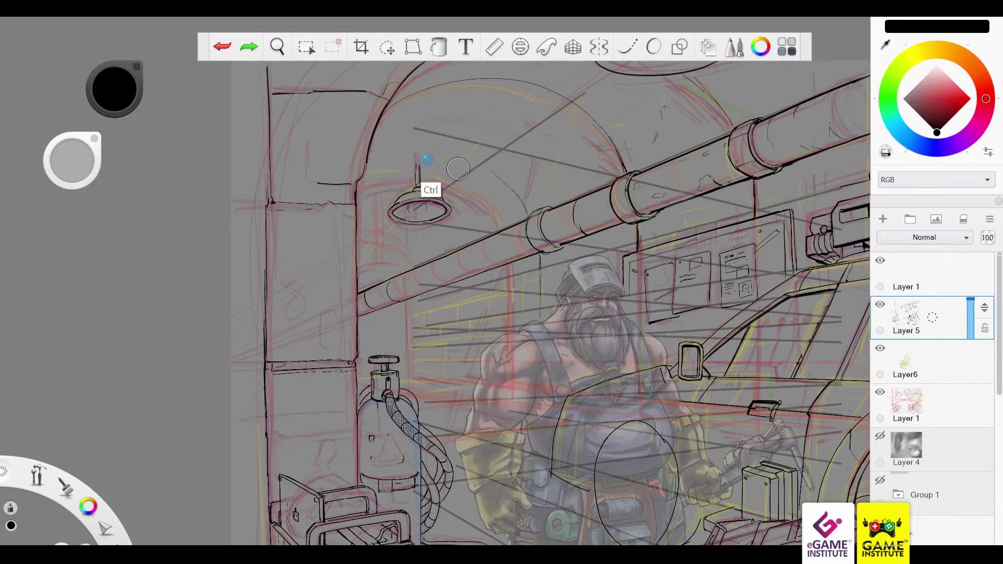
pyautogui.moveTo(362, 258); pyautogui.dragTo(402, 290)
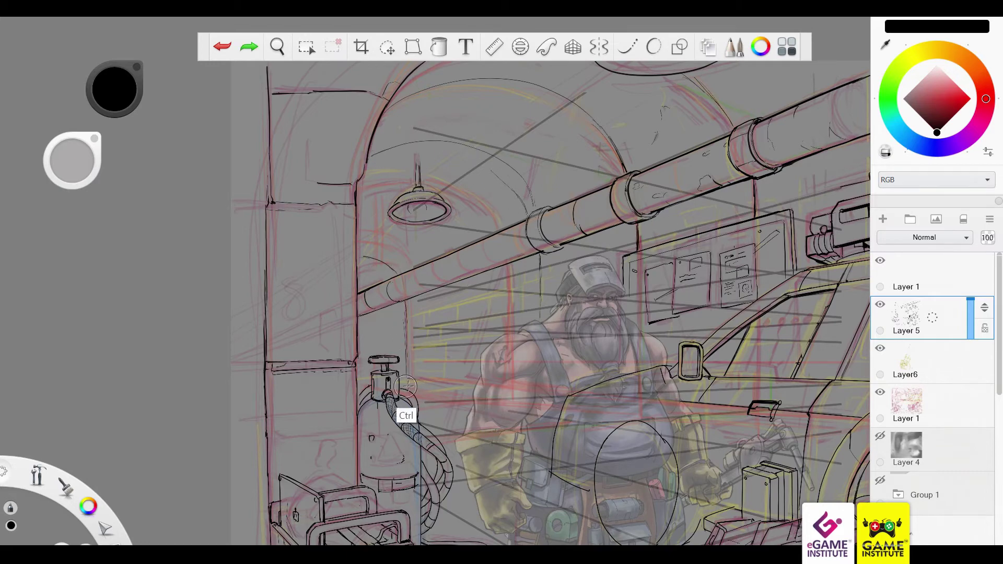
# Sketch a small box by the gas cylinder and ink a darker, extended lower pipe edge
pyautogui.moveTo(426, 377)
pyautogui.mouseDown()
pyautogui.moveTo(459, 387)
pyautogui.moveTo(437, 390)
pyautogui.mouseUp()
pyautogui.moveTo(470, 356); pyautogui.dragTo(482, 370)
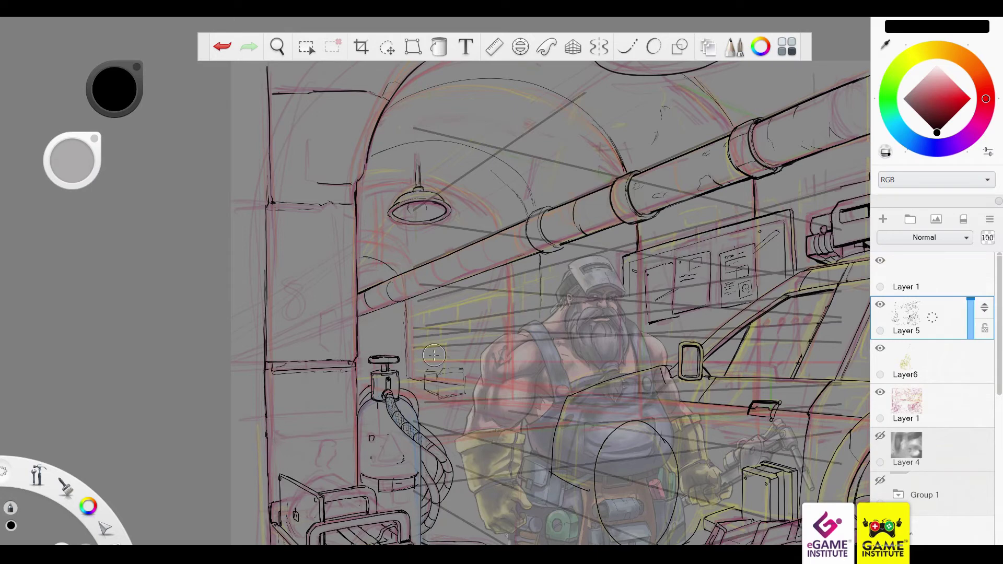
pyautogui.moveTo(374, 327); pyautogui.dragTo(430, 310)
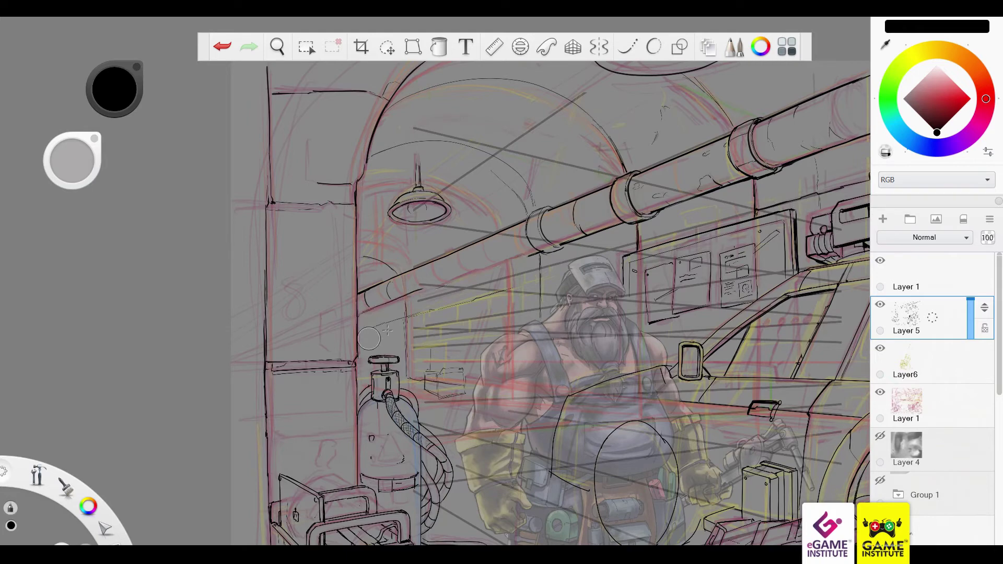
pyautogui.hotkey('ctrl', 'z')
pyautogui.moveTo(361, 313); pyautogui.dragTo(621, 220)
pyautogui.hotkey('ctrl', 'z')
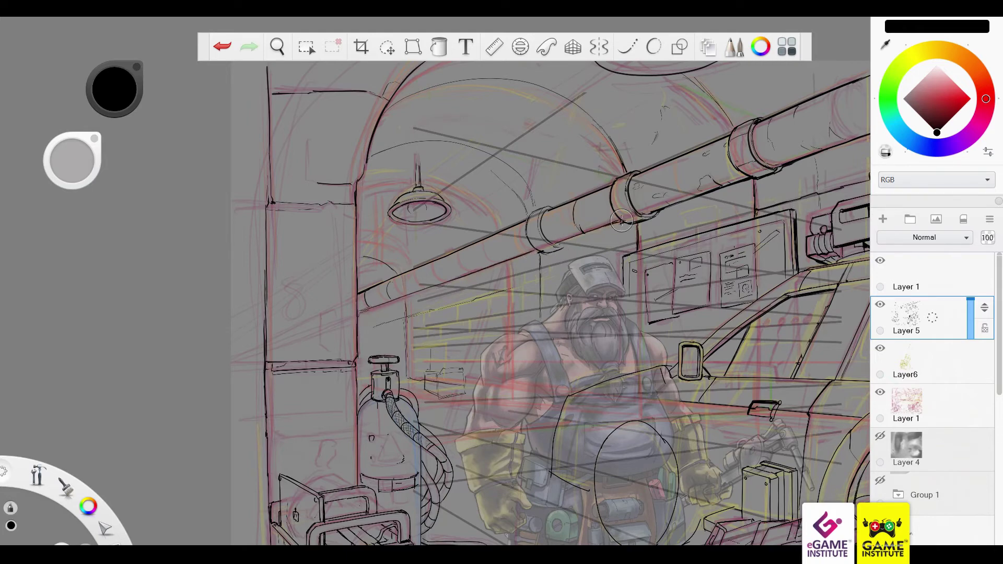
pyautogui.moveTo(563, 245); pyautogui.dragTo(658, 213)
pyautogui.scroll(-5, 804, 214)
pyautogui.scroll(5, 585, 304)
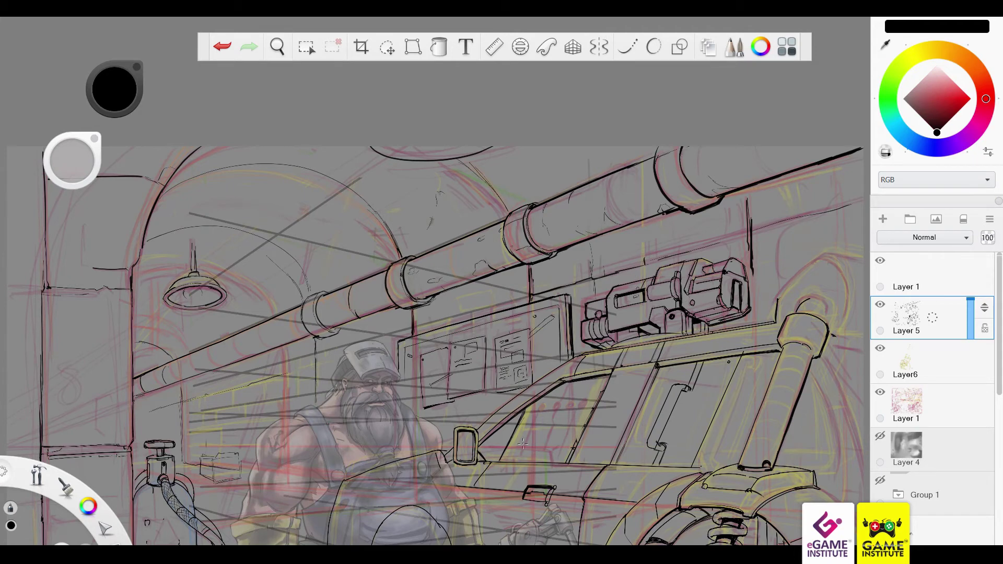
# Ink a small box under the wall board, the board's top edge, and reinforce the wall edge
pyautogui.moveTo(460, 395)
pyautogui.mouseDown()
pyautogui.moveTo(495, 411)
pyautogui.moveTo(489, 429)
pyautogui.mouseUp()
pyautogui.moveTo(410, 342); pyautogui.dragTo(569, 296)
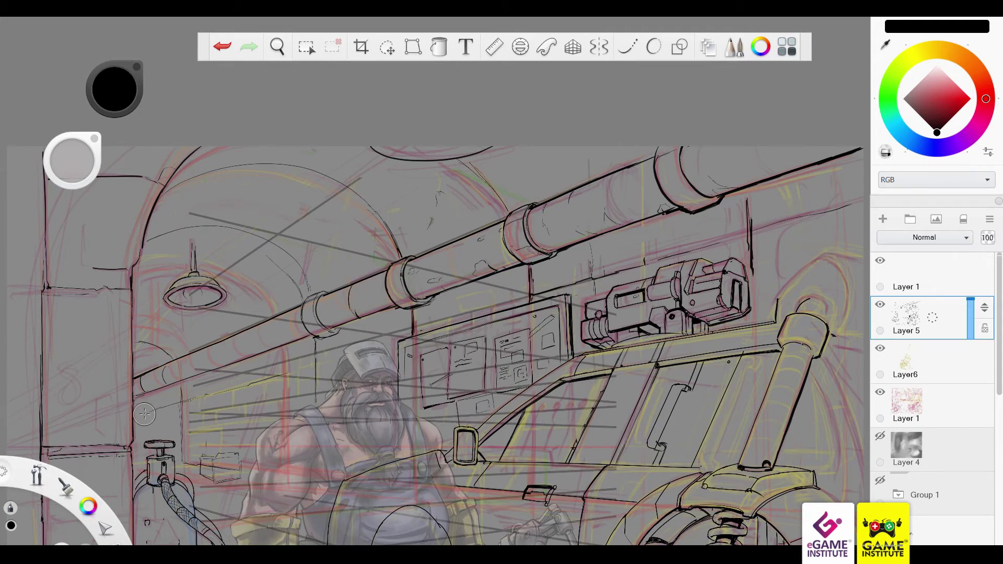
pyautogui.hotkey('ctrl', 'z')
pyautogui.moveTo(131, 284); pyautogui.dragTo(133, 307)
# Define the right-hand post's cap and ink diagonal and vertical wall lines beside the gun
pyautogui.moveTo(781, 343); pyautogui.dragTo(806, 351)
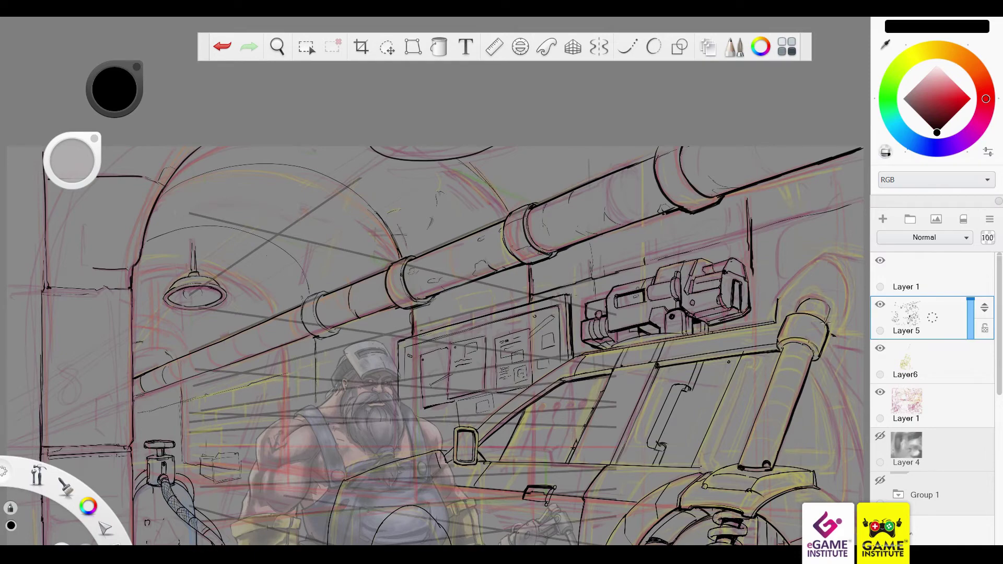
pyautogui.moveTo(825, 323); pyautogui.dragTo(807, 303)
pyautogui.moveTo(752, 232); pyautogui.dragTo(862, 201)
pyautogui.moveTo(751, 235); pyautogui.dragTo(756, 302)
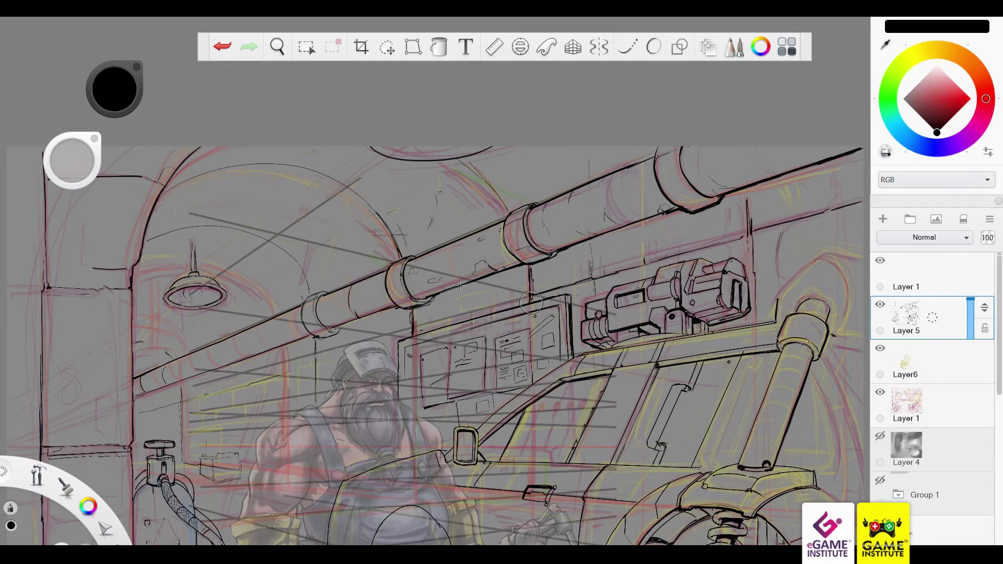
pyautogui.scroll(-2, 543, 273)
pyautogui.moveTo(118, 366); pyautogui.dragTo(138, 335)
pyautogui.hotkey('ctrl', 'z')
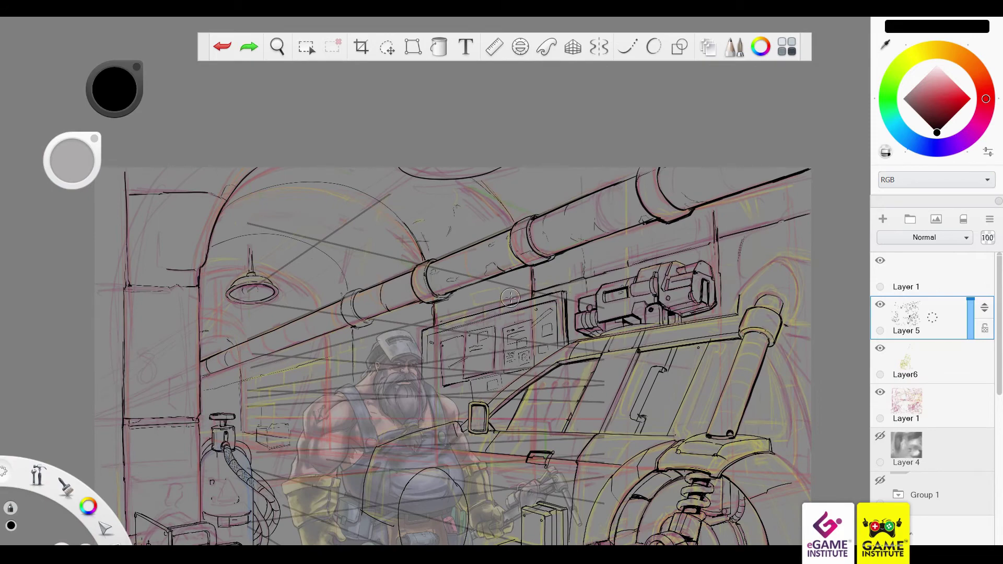
pyautogui.click(681, 246)
pyautogui.scroll(-3, 581, 330)
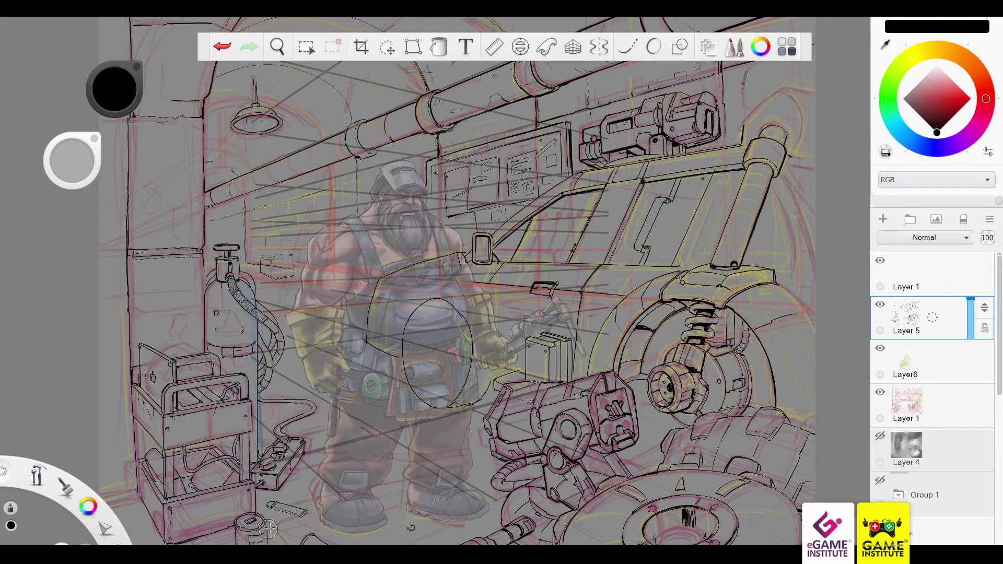
# Darken the cart's lower-left leg, redraw floor strokes near the power strip, and darken the wheel hub
pyautogui.moveTo(163, 495); pyautogui.dragTo(145, 542)
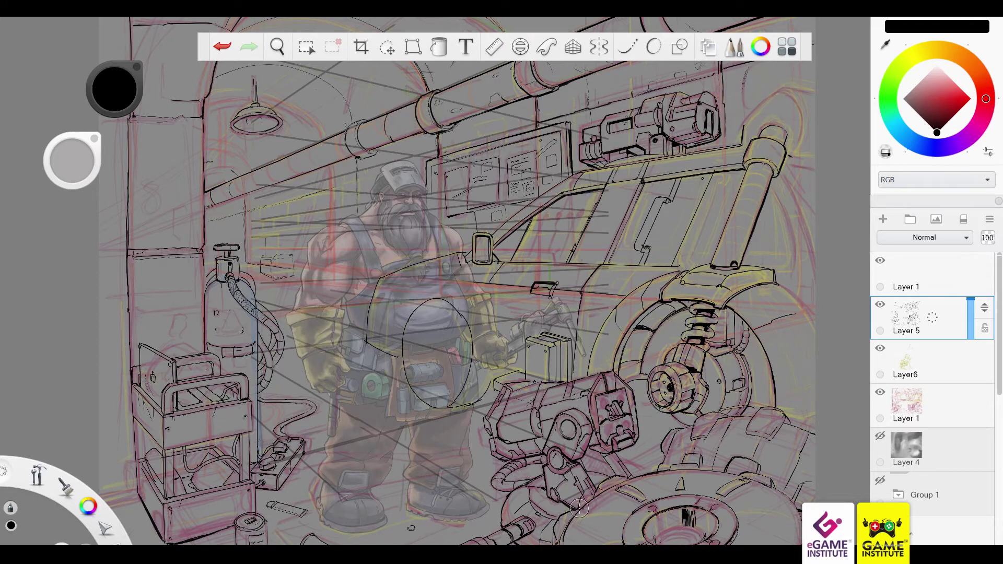
pyautogui.hotkey('ctrl', 'z')
pyautogui.moveTo(292, 515); pyautogui.dragTo(274, 505)
pyautogui.hotkey('ctrl', 'z')
pyautogui.moveTo(280, 448); pyautogui.dragTo(277, 451)
pyautogui.moveTo(671, 387); pyautogui.dragTo(664, 398)
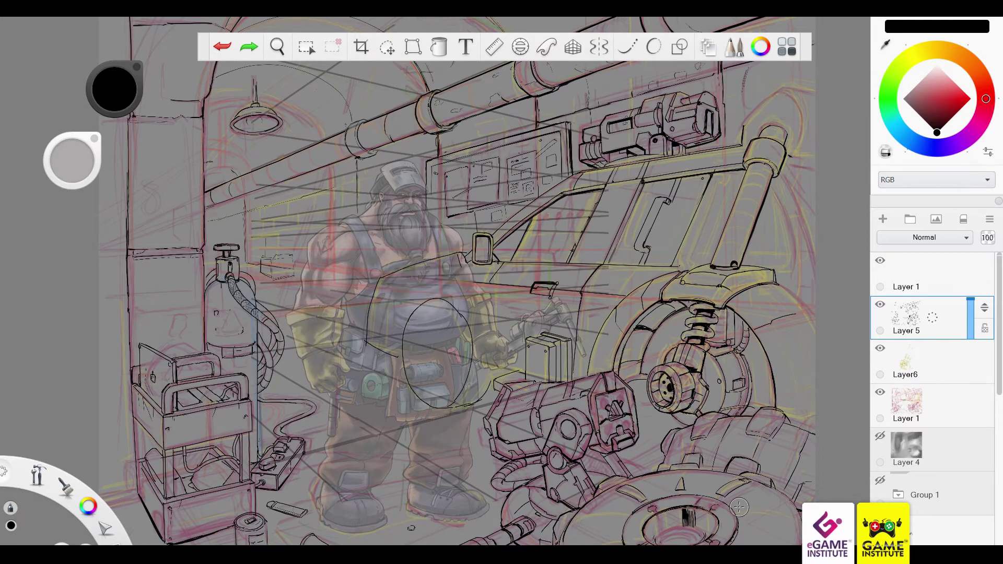
pyautogui.scroll(2, 250, 340)
# Ink a line between the arch and lamp and a vertical stroke beside the right-hand machinery
pyautogui.moveTo(155, 214); pyautogui.dragTo(214, 206)
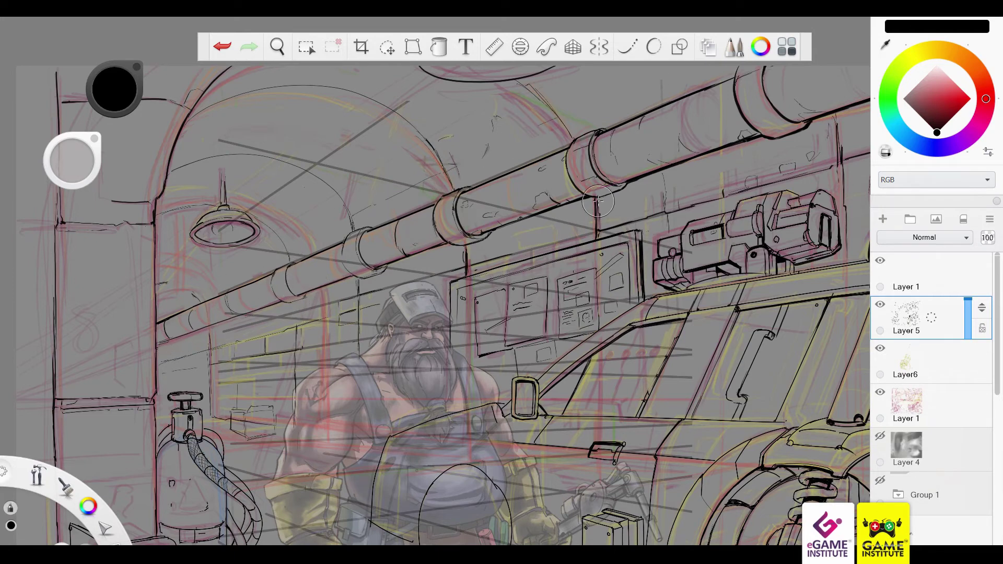
pyautogui.moveTo(837, 117); pyautogui.dragTo(842, 180)
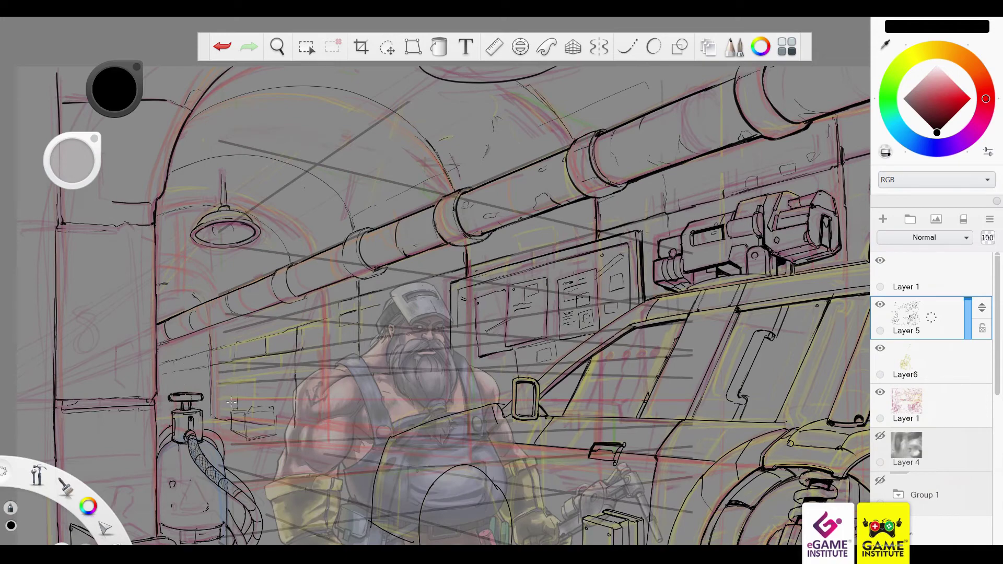
pyautogui.scroll(2, 328, 324)
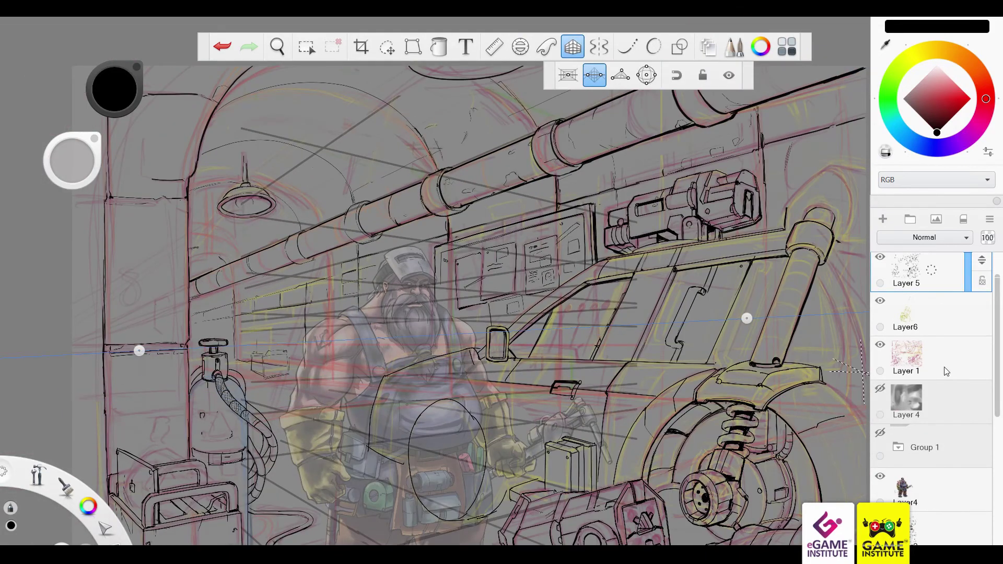
# Zoom and pan over the welder and vehicle, test strokes with undo/redo, then hide the guide with Escape
pyautogui.scroll(5, 162, 366)
pyautogui.scroll(-5, 218, 352)
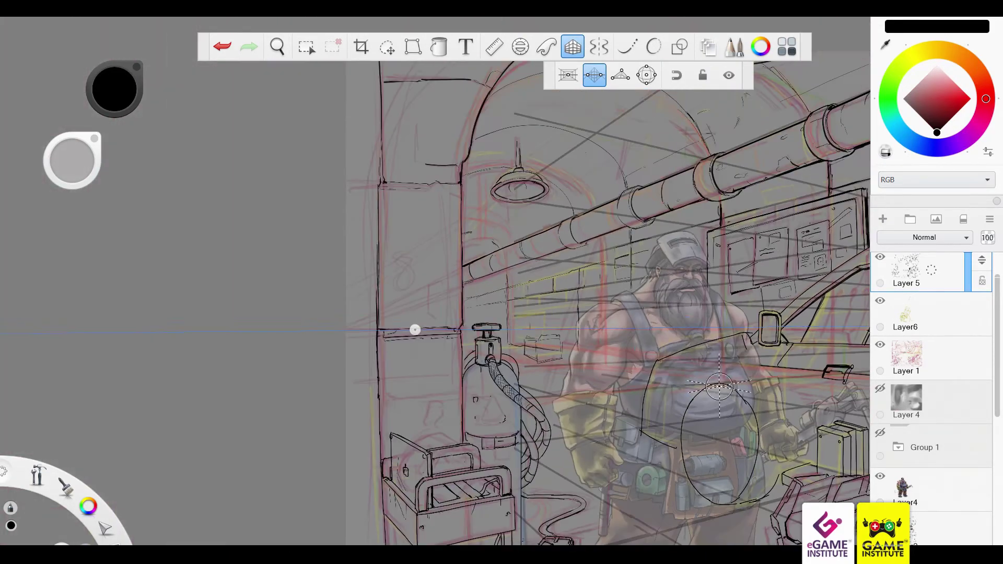
pyautogui.scroll(-2, 146, 320)
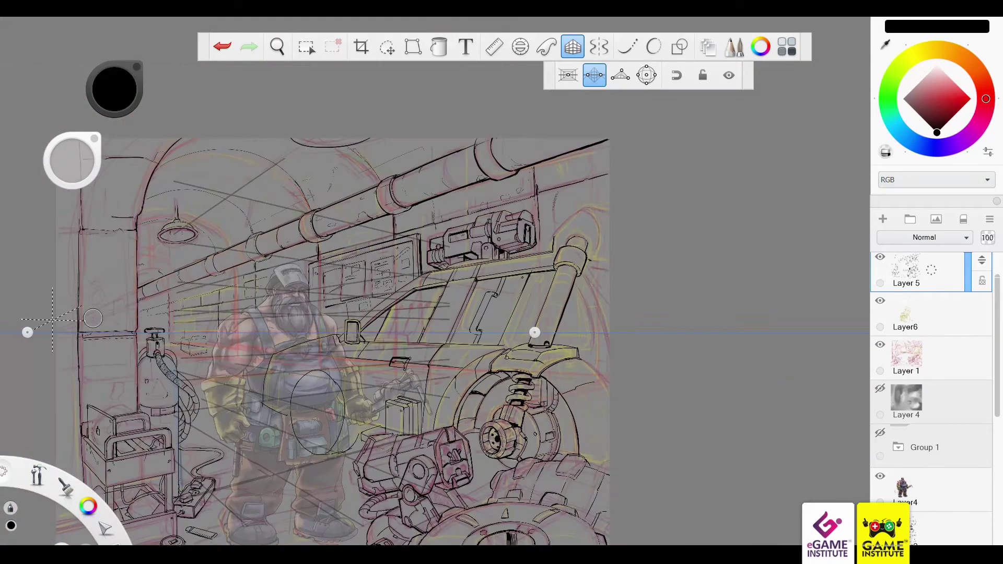
pyautogui.hotkey('ctrl', 'z')
pyautogui.hotkey('ctrl', 'y')
pyautogui.scroll(2, 223, 423)
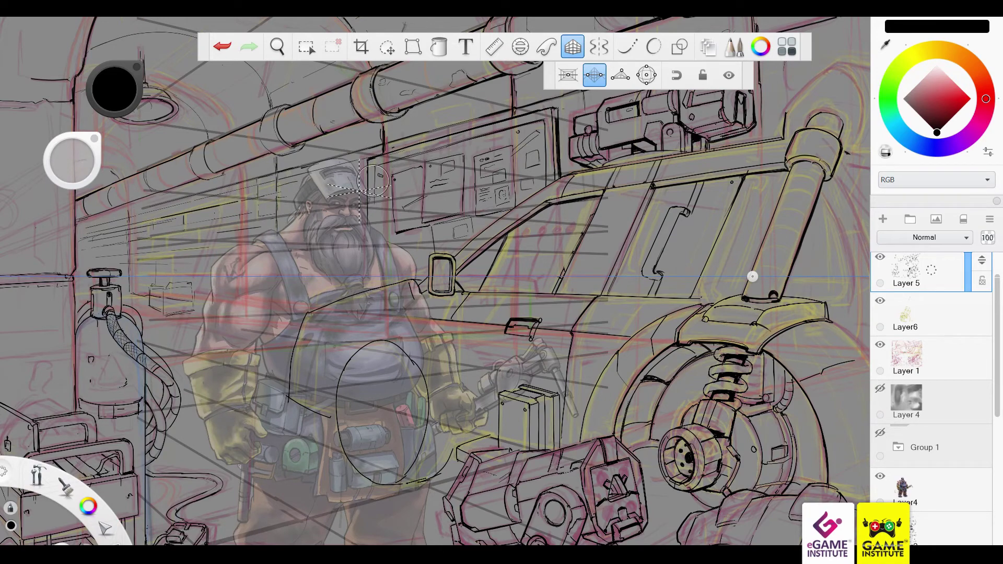
pyautogui.moveTo(434, 282); pyautogui.dragTo(531, 256)
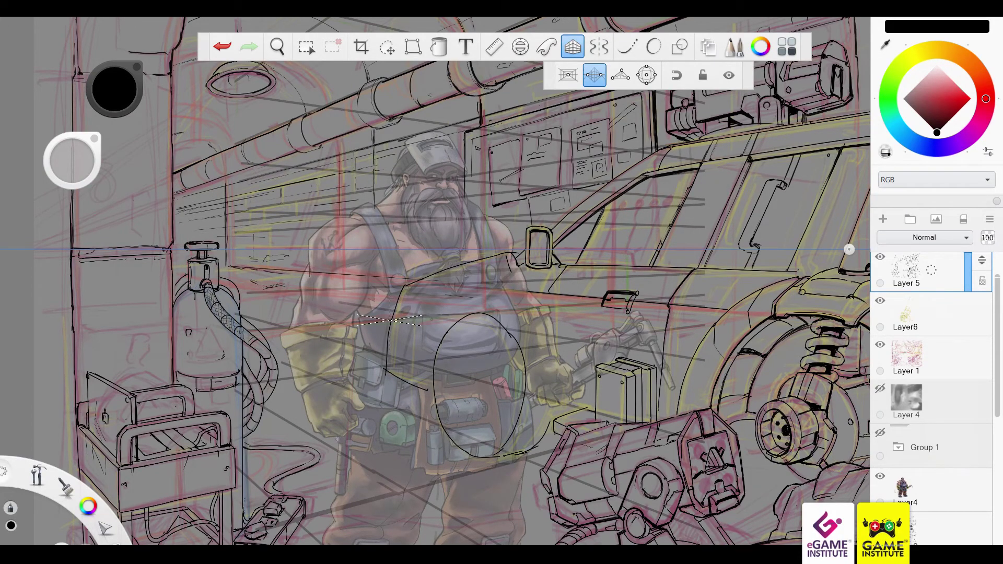
pyautogui.hotkey('ctrl', 'z')
pyautogui.hotkey('ctrl', 'y')
pyautogui.hotkey('ctrl', 'z')
pyautogui.hotkey('ctrl', 'y')
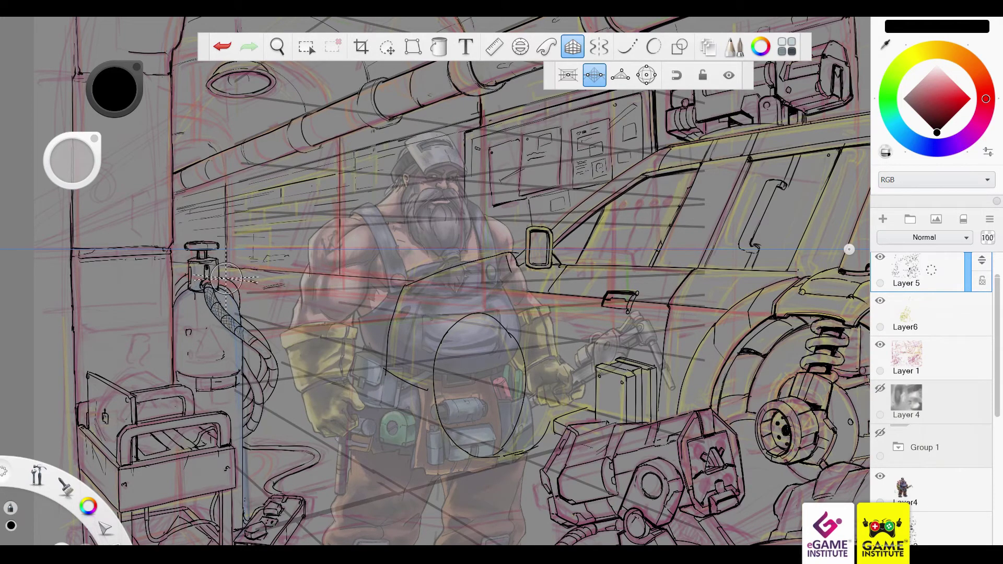
pyautogui.press('Escape')
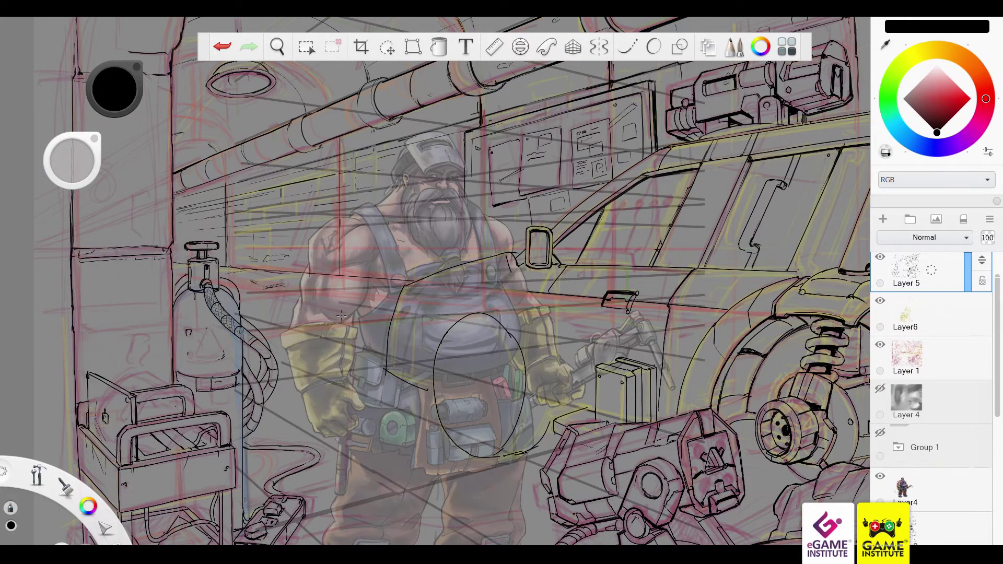
# Ink an elliptical pipe end and a curved clamp around the pipe
pyautogui.scroll(-2, 341, 315)
pyautogui.scroll(-2, 334, 235)
pyautogui.scroll(2, 329, 167)
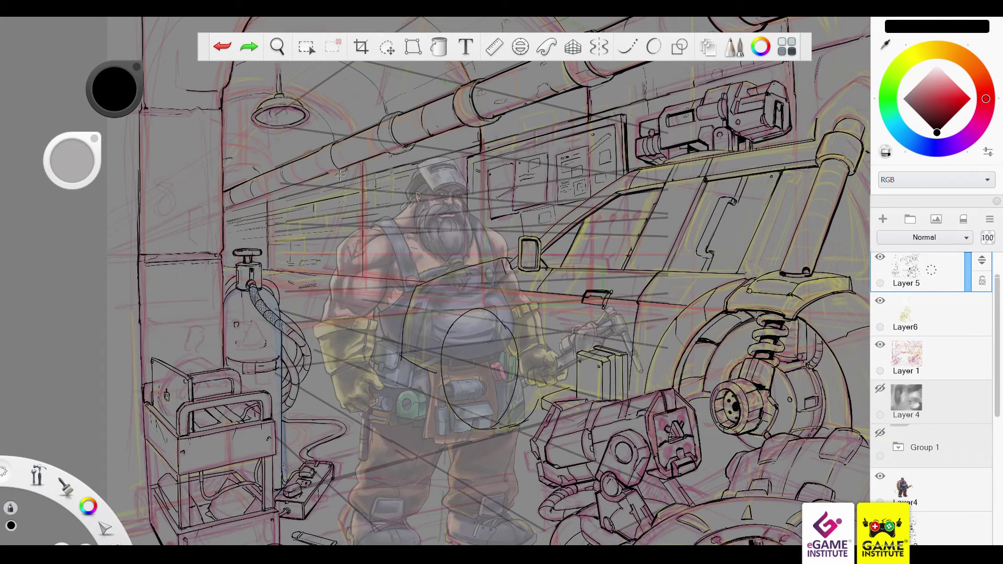
pyautogui.moveTo(340, 175); pyautogui.dragTo(337, 172)
pyautogui.moveTo(383, 133); pyautogui.dragTo(388, 150)
pyautogui.scroll(-5, 362, 126)
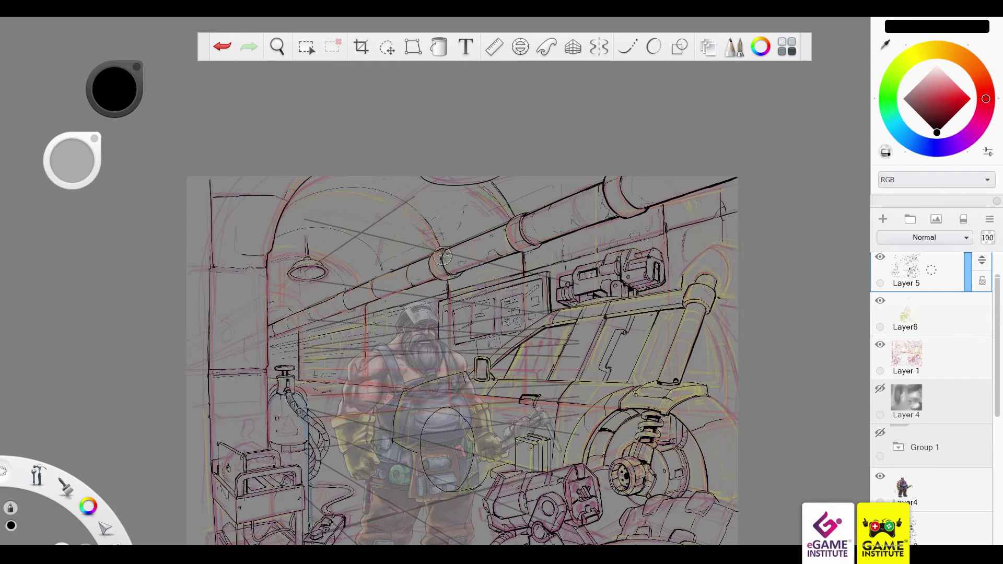
pyautogui.scroll(1, 551, 228)
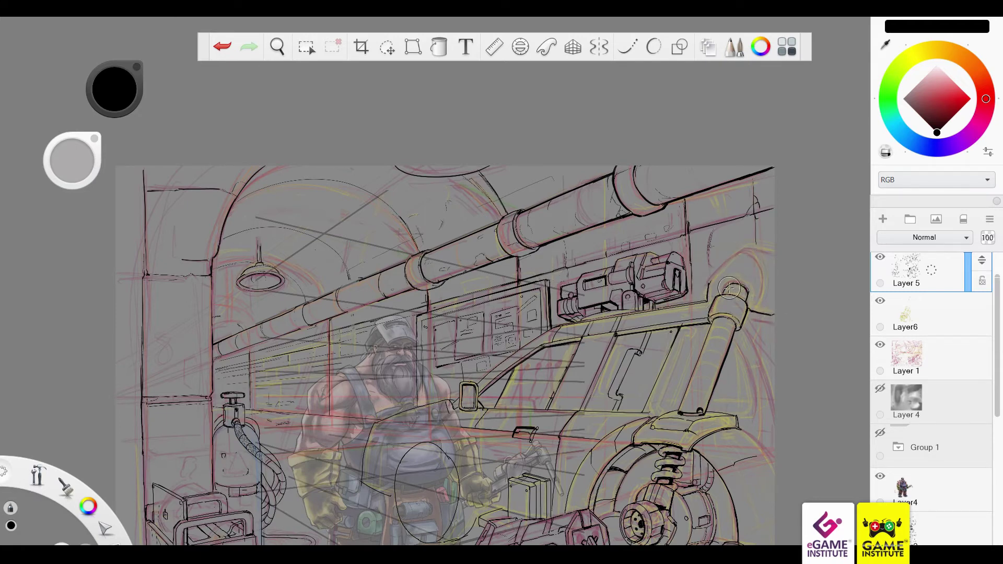
# Ink the car mirror's top and arc, erase the door handle's lower part, and ink the fender edge
pyautogui.moveTo(723, 293)
pyautogui.mouseDown()
pyautogui.moveTo(749, 301)
pyautogui.moveTo(768, 251)
pyautogui.mouseUp()
pyautogui.moveTo(749, 308); pyautogui.dragTo(773, 314)
pyautogui.press('e')
pyautogui.moveTo(616, 402); pyautogui.dragTo(622, 369)
pyautogui.press('e')
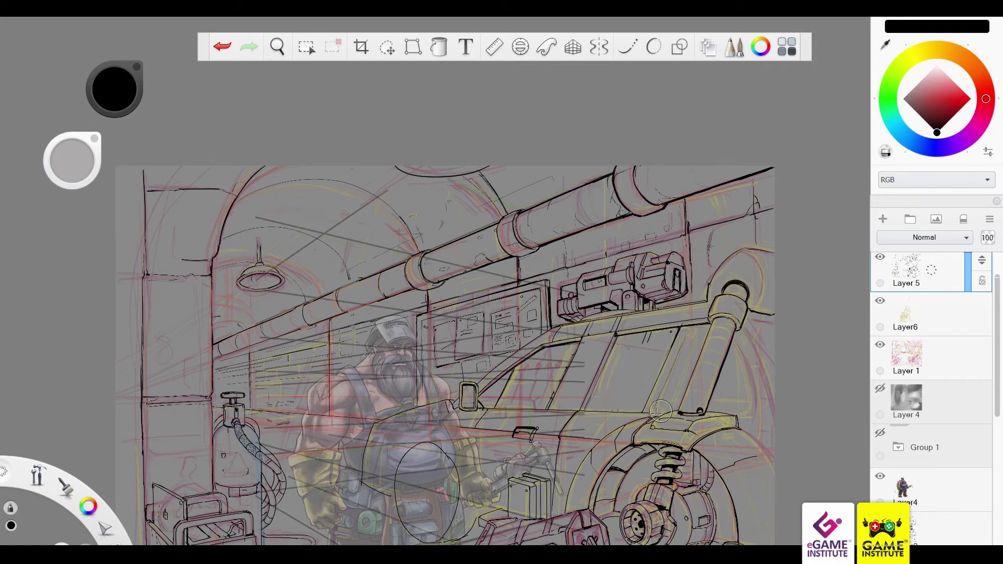
pyautogui.moveTo(650, 422)
pyautogui.mouseDown()
pyautogui.moveTo(627, 449)
pyautogui.moveTo(649, 427)
pyautogui.mouseUp()
# Rework the fender curve toward the wheel and touch up the ink near the wheel hub
pyautogui.moveTo(743, 338)
pyautogui.mouseDown()
pyautogui.moveTo(747, 465)
pyautogui.moveTo(776, 464)
pyautogui.mouseUp()
pyautogui.hotkey('ctrl', 'z')
pyautogui.hotkey('ctrl', 'z')
pyautogui.moveTo(752, 430); pyautogui.dragTo(779, 465)
pyautogui.hotkey('ctrl', 'z')
pyautogui.moveTo(751, 431); pyautogui.dragTo(761, 444)
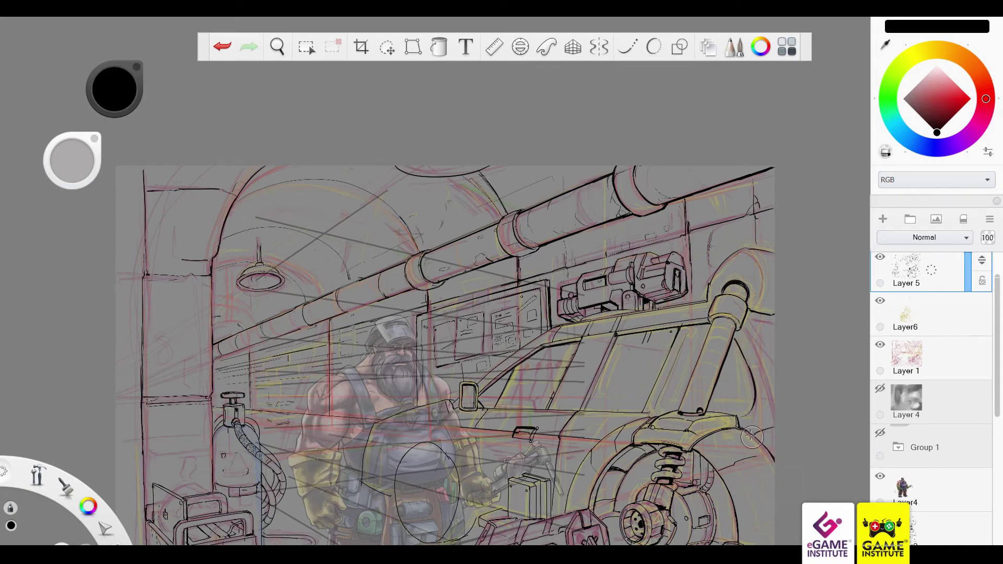
pyautogui.hotkey('ctrl', 'z')
pyautogui.moveTo(648, 490); pyautogui.dragTo(636, 447)
# Reframe the whole scene, redraw a stroke near the cart, and ink the lower-left wheel and wall line
pyautogui.moveTo(622, 461); pyautogui.dragTo(223, 405)
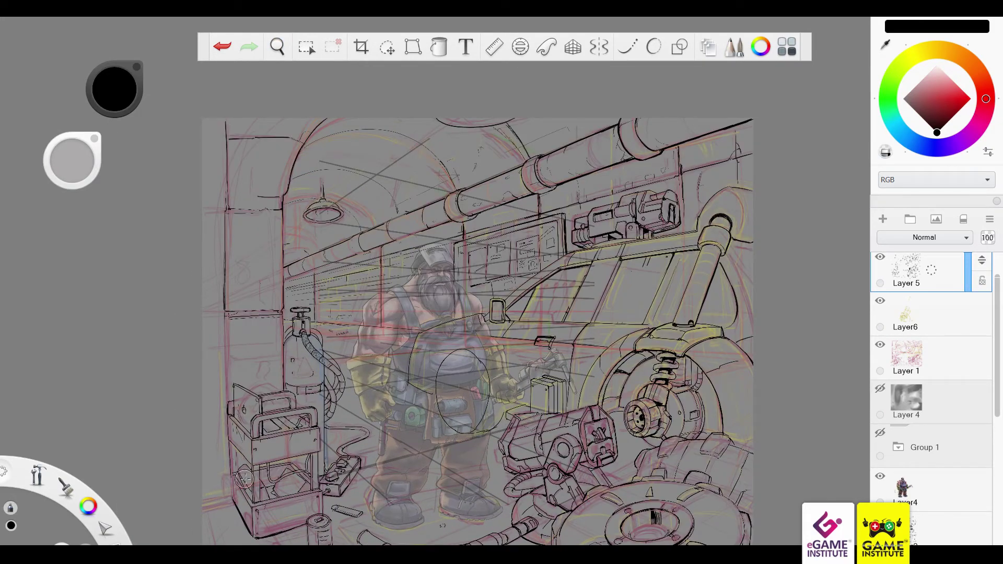
pyautogui.hotkey('ctrl', 'z')
pyautogui.moveTo(287, 459); pyautogui.dragTo(302, 470)
pyautogui.scroll(2, 266, 409)
pyautogui.hotkey('ctrl', 'z')
pyautogui.moveTo(215, 494); pyautogui.dragTo(216, 513)
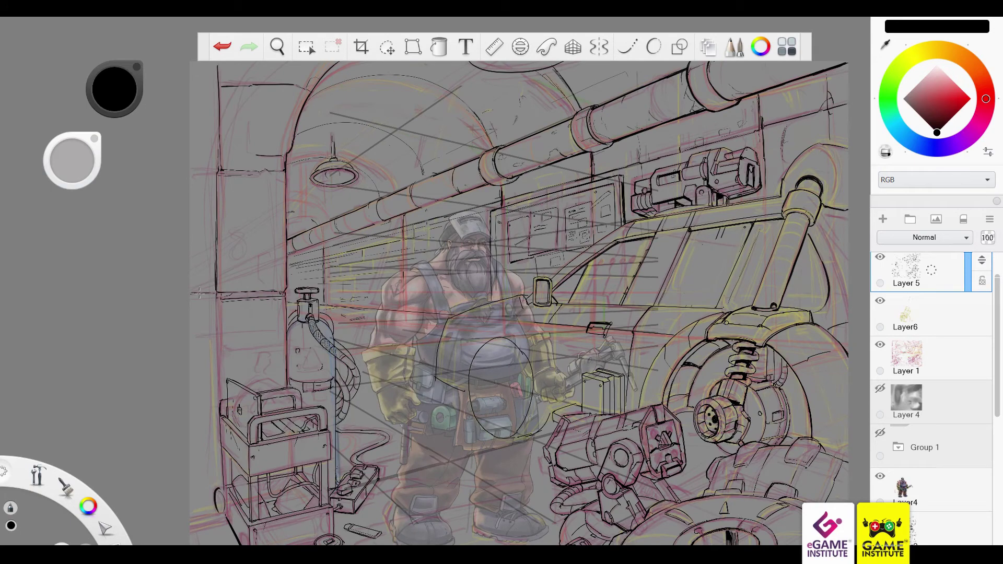
pyautogui.moveTo(218, 295); pyautogui.dragTo(191, 298)
# Darken the cart's lower-left wheel outline and give the floor hose a bold stroke
pyautogui.scroll(-3, 265, 536)
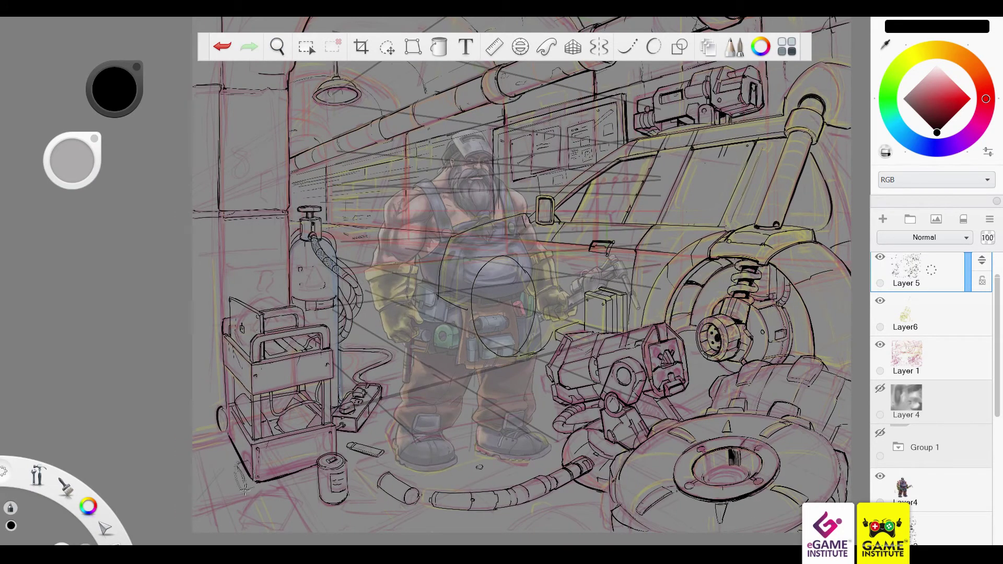
pyautogui.moveTo(251, 464); pyautogui.dragTo(236, 488)
pyautogui.moveTo(252, 466); pyautogui.dragTo(257, 488)
pyautogui.moveTo(498, 509); pyautogui.dragTo(559, 482)
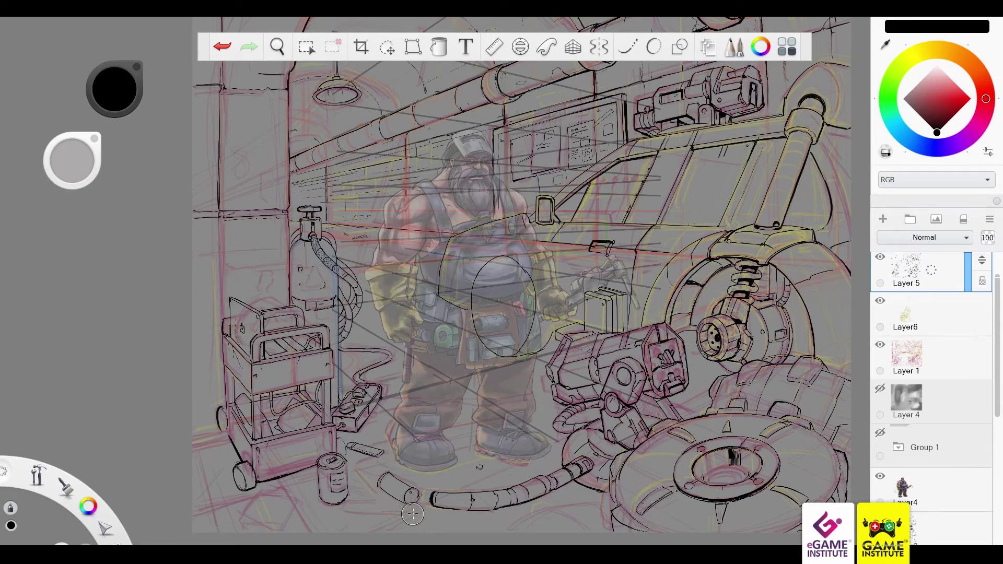
# Outline the front cart wheel and add dark strokes to the rear wheel
pyautogui.scroll(3, 344, 271)
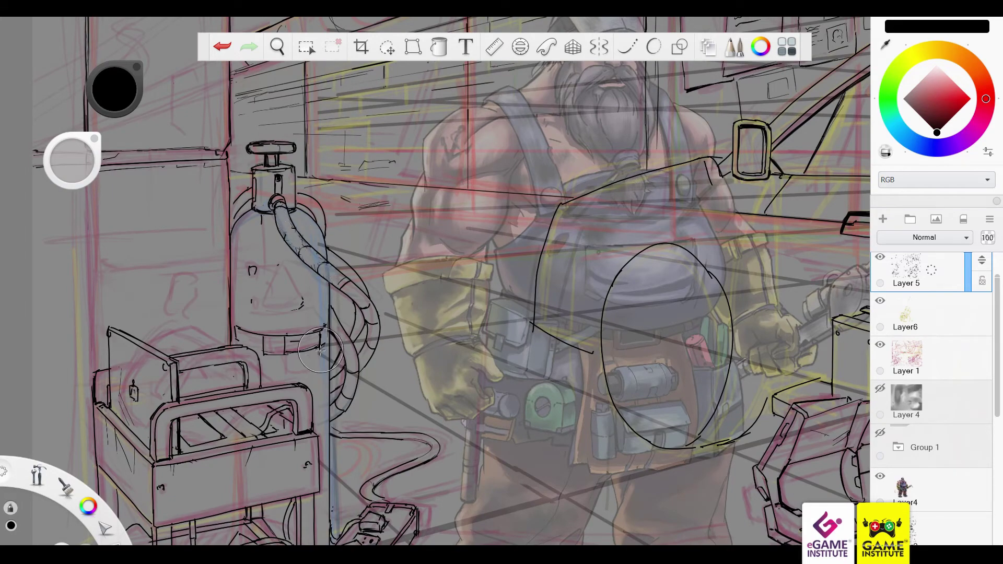
pyautogui.scroll(-3, 295, 353)
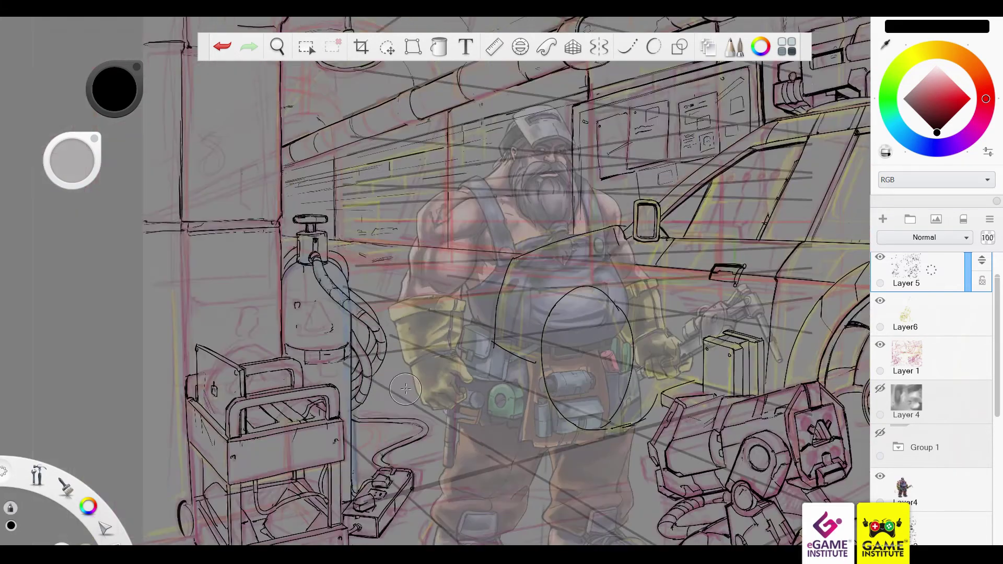
pyautogui.scroll(2, 392, 324)
pyautogui.scroll(2, 212, 462)
pyautogui.moveTo(209, 450); pyautogui.dragTo(230, 464)
pyautogui.moveTo(175, 329)
pyautogui.mouseDown()
pyautogui.moveTo(172, 360)
pyautogui.moveTo(178, 353)
pyautogui.mouseUp()
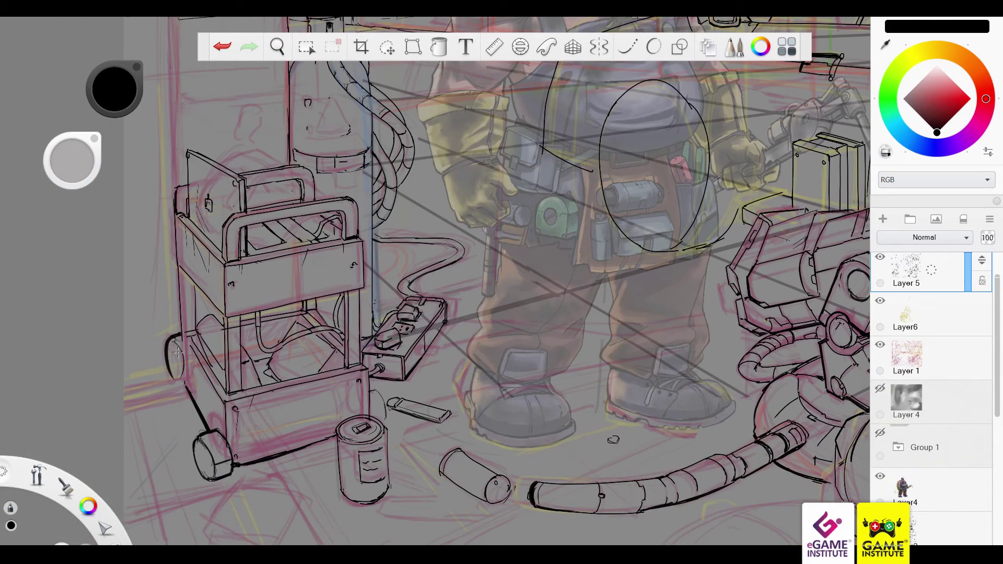
# Give the paint can a firmer lower outline, a rectangular label and a complete bottom edge
pyautogui.moveTo(389, 489); pyautogui.dragTo(368, 503)
pyautogui.moveTo(364, 458); pyautogui.dragTo(386, 460)
pyautogui.moveTo(342, 496); pyautogui.dragTo(390, 491)
pyautogui.scroll(-2, 219, 334)
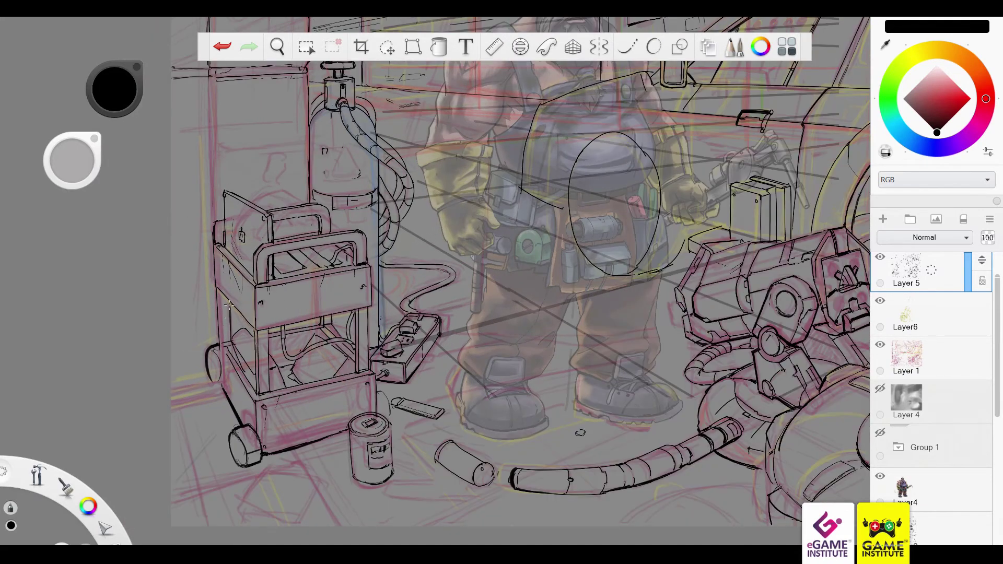
# Outline the cart's left and front wheels, checking the strokes with repeated undo and redo
pyautogui.moveTo(209, 346); pyautogui.dragTo(202, 387)
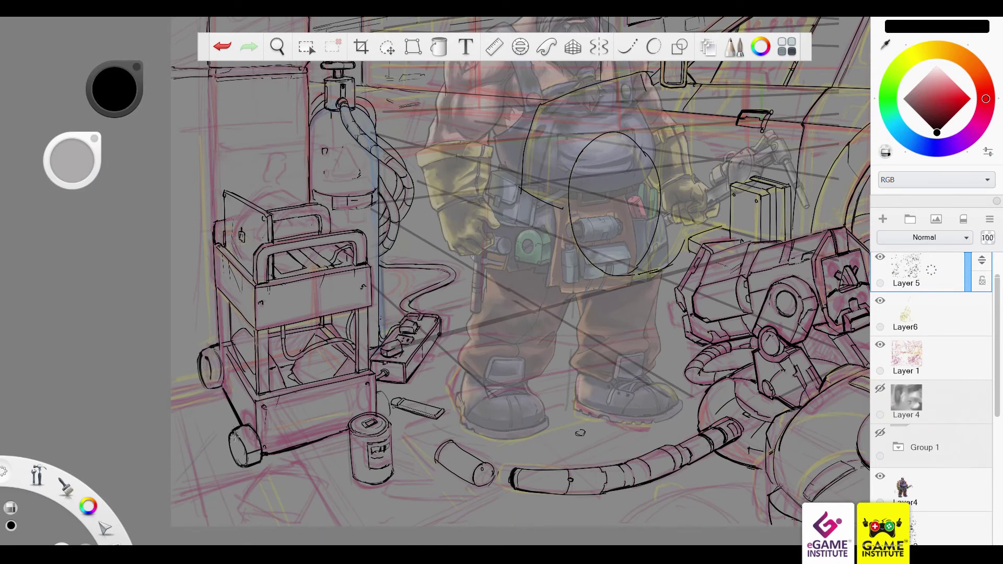
pyautogui.moveTo(234, 435)
pyautogui.mouseDown()
pyautogui.moveTo(252, 451)
pyautogui.moveTo(233, 433)
pyautogui.moveTo(341, 433)
pyautogui.moveTo(269, 452)
pyautogui.moveTo(345, 430)
pyautogui.moveTo(264, 453)
pyautogui.mouseUp()
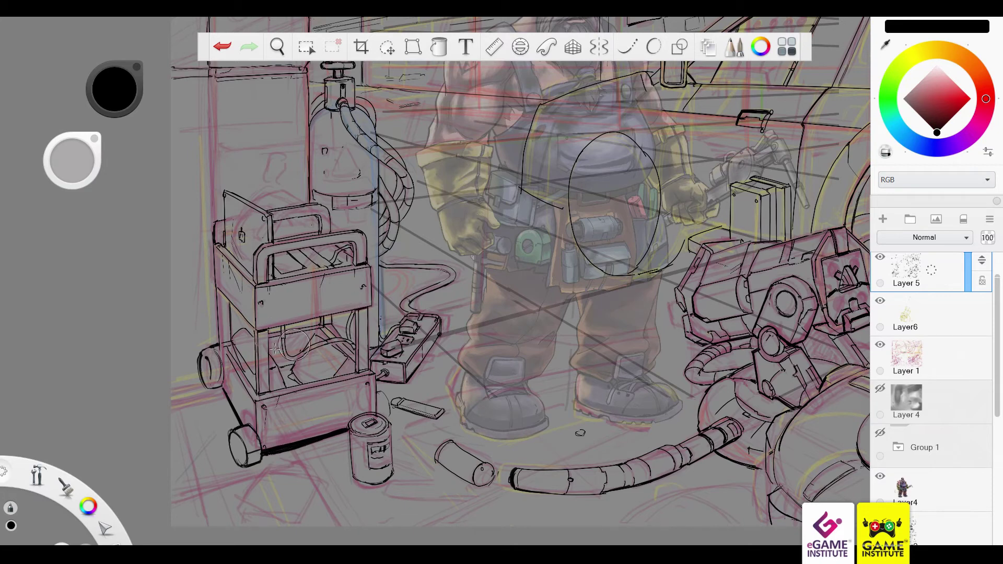
pyautogui.hotkey('ctrl', 'z')
pyautogui.hotkey('ctrl', 'y')
pyautogui.hotkey('ctrl', 'z')
pyautogui.hotkey('ctrl', 'y')
pyautogui.hotkey('ctrl', 'z')
pyautogui.hotkey('ctrl', 'y')
# Hatch the cart leg and ink the long pipe's underside, right joint and upper-right pipe end
pyautogui.moveTo(231, 364)
pyautogui.mouseDown()
pyautogui.moveTo(241, 345)
pyautogui.moveTo(238, 365)
pyautogui.mouseUp()
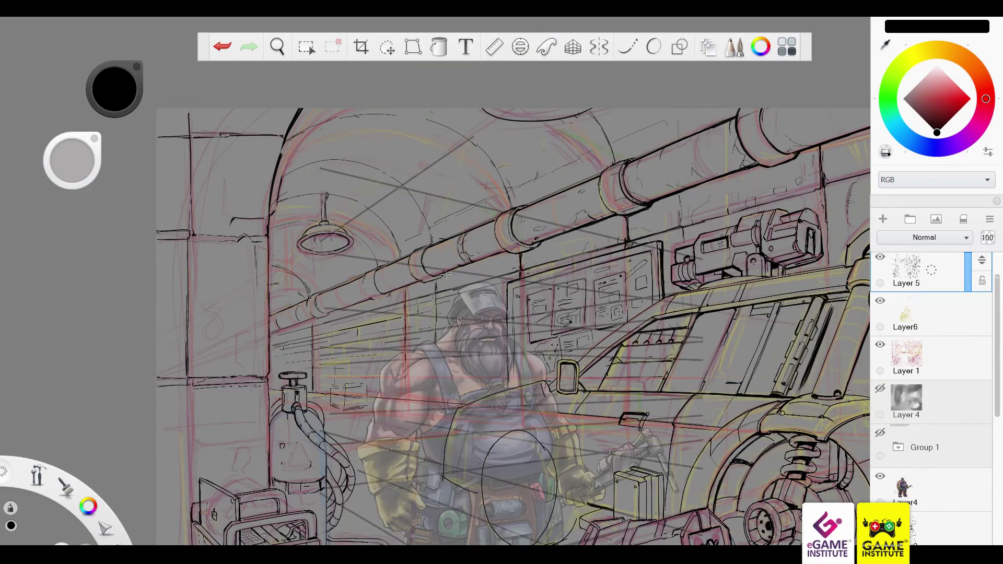
pyautogui.moveTo(540, 243); pyautogui.dragTo(752, 159)
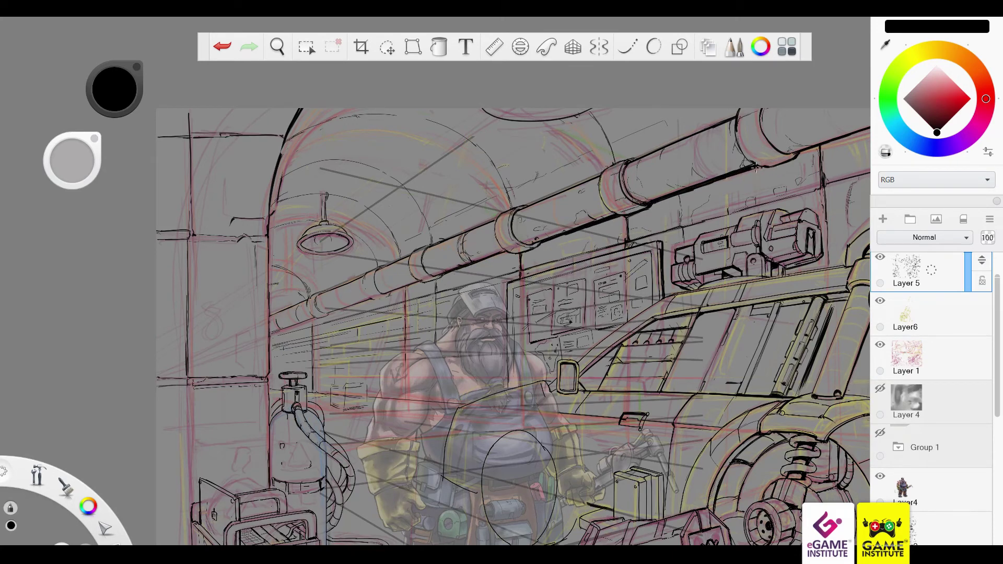
pyautogui.moveTo(755, 167); pyautogui.dragTo(815, 148)
pyautogui.moveTo(767, 172); pyautogui.dragTo(765, 202)
pyautogui.moveTo(867, 130); pyautogui.dragTo(807, 151)
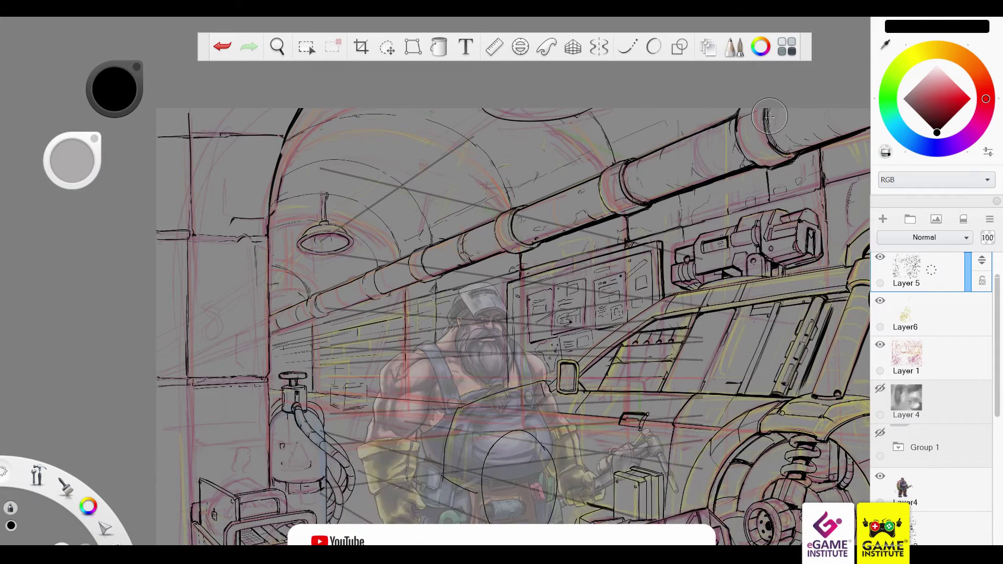
pyautogui.moveTo(768, 126)
pyautogui.mouseDown()
pyautogui.moveTo(800, 167)
pyautogui.moveTo(779, 173)
pyautogui.moveTo(778, 164)
pyautogui.mouseUp()
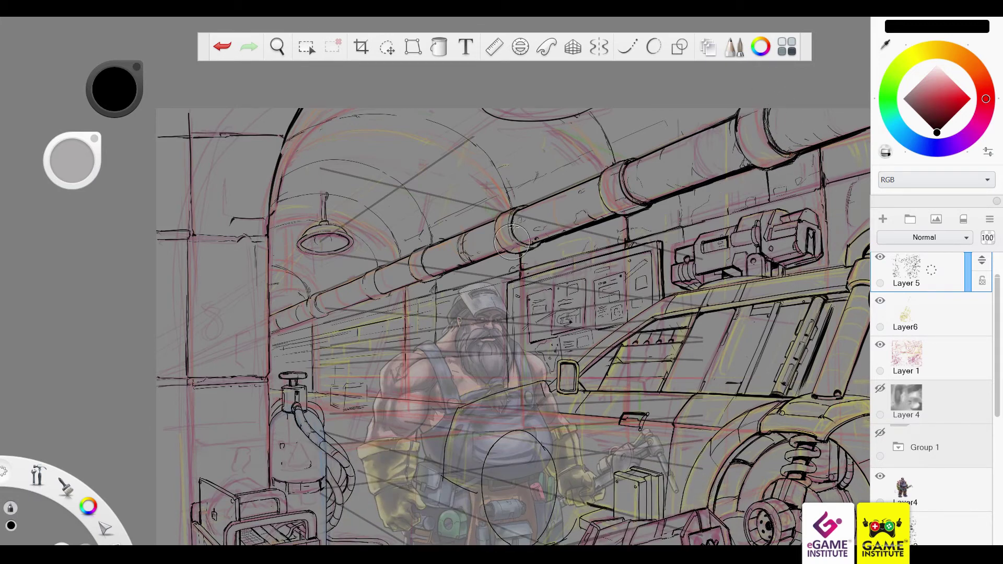
# Ink the pipe joint edges, then redraw the lower pipe edge as one long bold line
pyautogui.moveTo(620, 199); pyautogui.dragTo(640, 191)
pyautogui.moveTo(734, 118)
pyautogui.mouseDown()
pyautogui.moveTo(748, 160)
pyautogui.moveTo(736, 117)
pyautogui.moveTo(777, 158)
pyautogui.mouseUp()
pyautogui.hotkey('ctrl', 'z')
pyautogui.moveTo(618, 172); pyautogui.dragTo(616, 190)
pyautogui.hotkey('ctrl', 'z')
pyautogui.moveTo(520, 252); pyautogui.dragTo(617, 214)
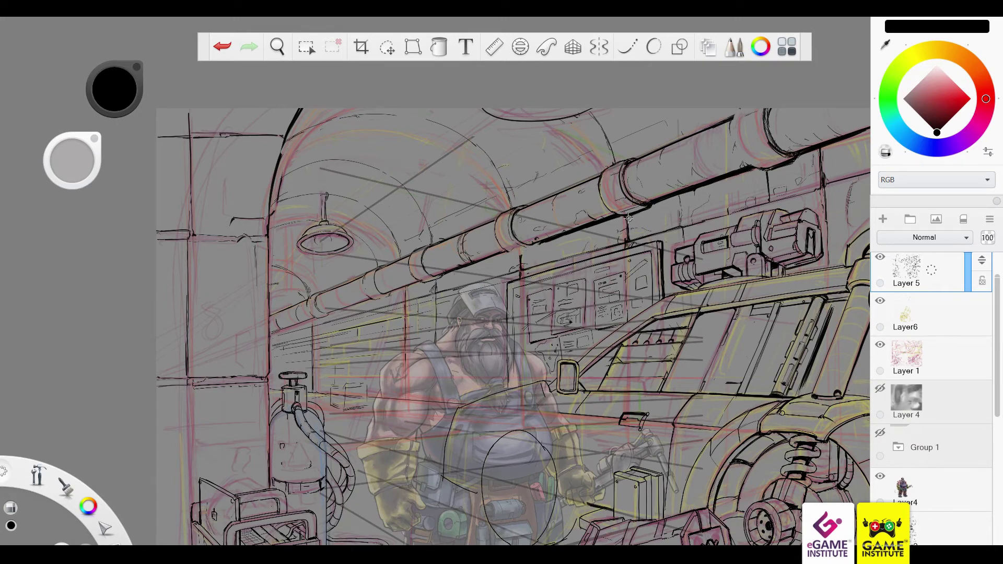
pyautogui.moveTo(796, 157); pyautogui.dragTo(619, 219)
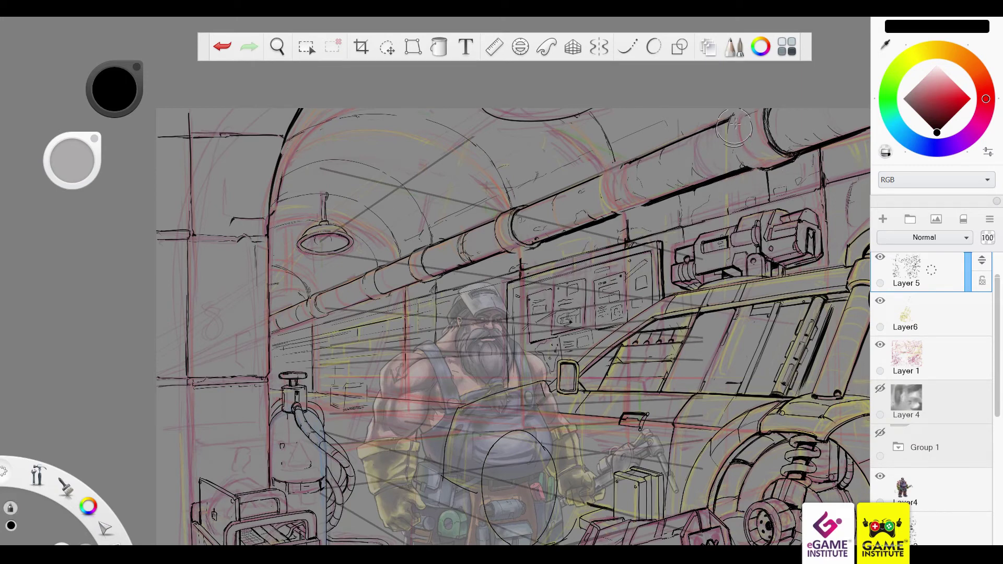
# Bolden the upper-right pipe end, extend the lower-edge line leftward and add small bracket details
pyautogui.moveTo(737, 173); pyautogui.dragTo(807, 157)
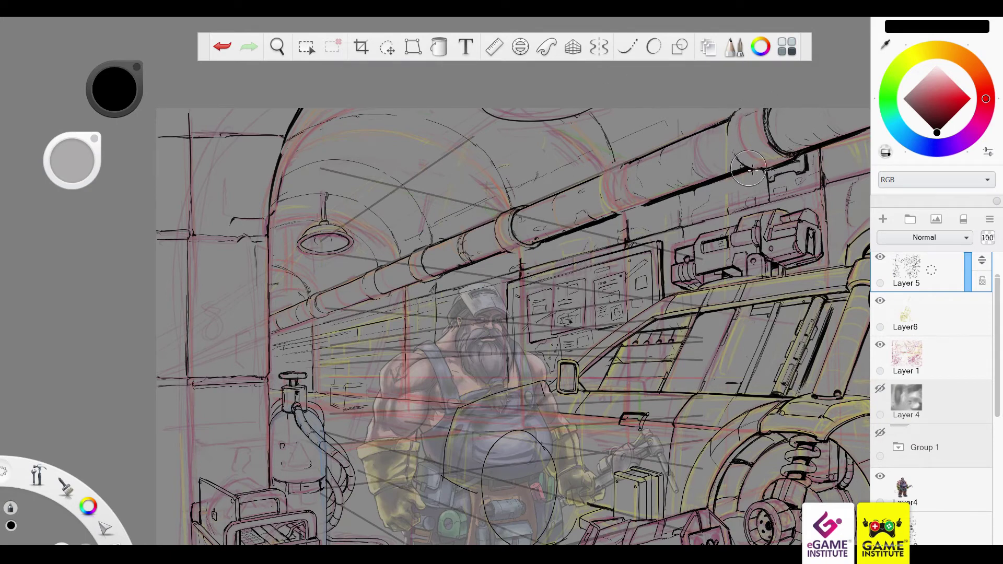
pyautogui.moveTo(731, 126); pyautogui.dragTo(751, 167)
pyautogui.moveTo(764, 111)
pyautogui.mouseDown()
pyautogui.moveTo(786, 157)
pyautogui.moveTo(765, 193)
pyautogui.moveTo(807, 173)
pyautogui.moveTo(769, 180)
pyautogui.moveTo(823, 186)
pyautogui.moveTo(762, 137)
pyautogui.moveTo(740, 152)
pyautogui.mouseUp()
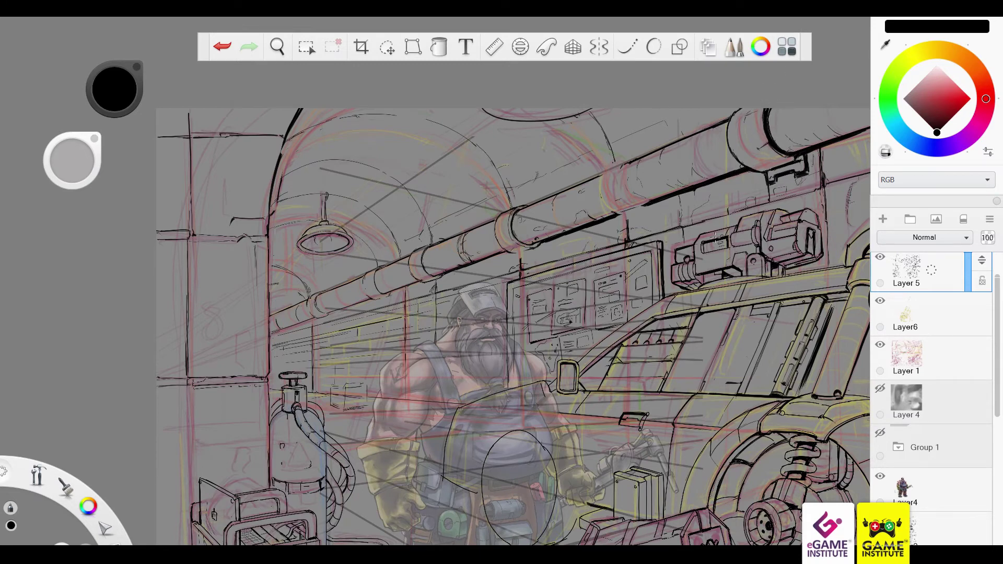
pyautogui.moveTo(647, 202); pyautogui.dragTo(538, 235)
pyautogui.moveTo(807, 167); pyautogui.dragTo(771, 176)
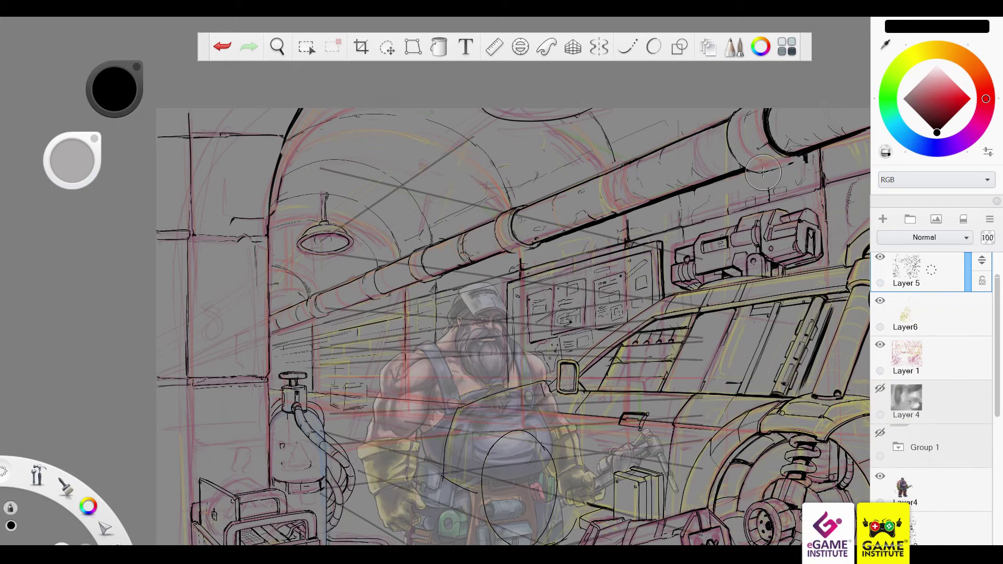
pyautogui.moveTo(794, 157); pyautogui.dragTo(799, 180)
pyautogui.moveTo(741, 147)
pyautogui.mouseDown()
pyautogui.moveTo(731, 178)
pyautogui.moveTo(766, 188)
pyautogui.mouseUp()
pyautogui.moveTo(538, 241)
pyautogui.mouseDown()
pyautogui.moveTo(542, 253)
pyautogui.moveTo(516, 253)
pyautogui.mouseUp()
# Redraw the bracket under the pipe, undoing and redoing the strokes
pyautogui.hotkey('ctrl', 'z')
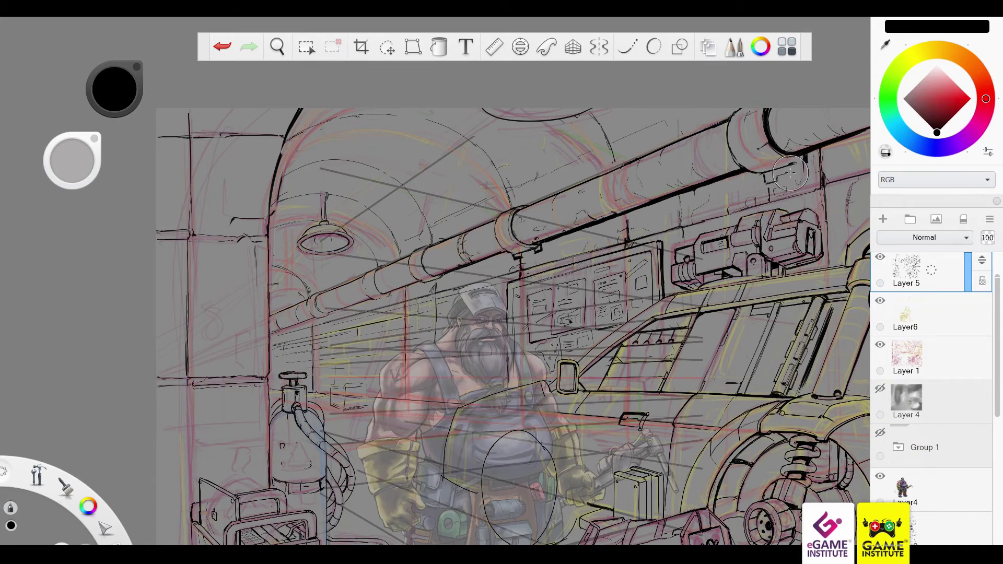
pyautogui.moveTo(765, 172)
pyautogui.mouseDown()
pyautogui.moveTo(792, 178)
pyautogui.moveTo(761, 184)
pyautogui.moveTo(807, 177)
pyautogui.moveTo(764, 191)
pyautogui.mouseUp()
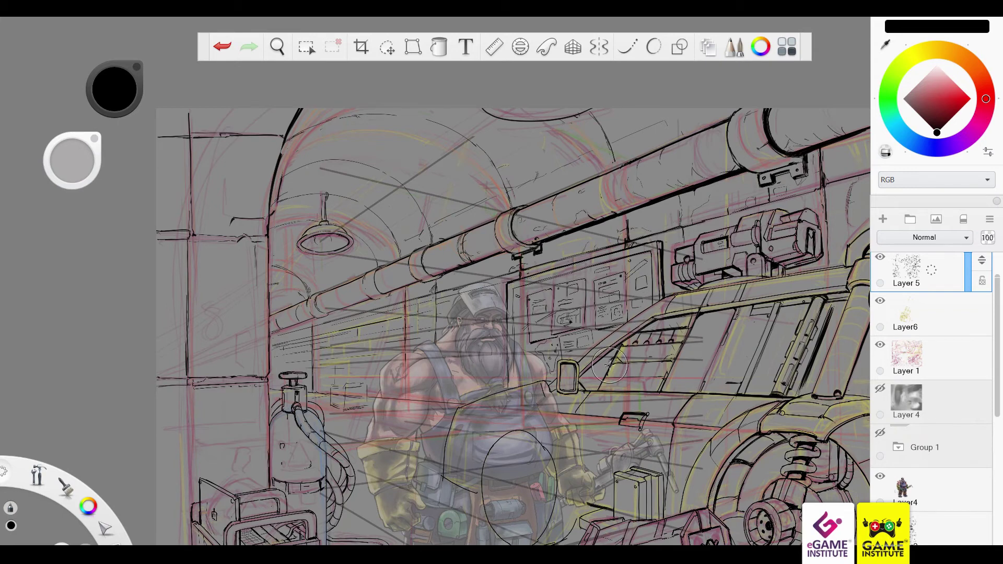
pyautogui.hotkey('ctrl', 'y')
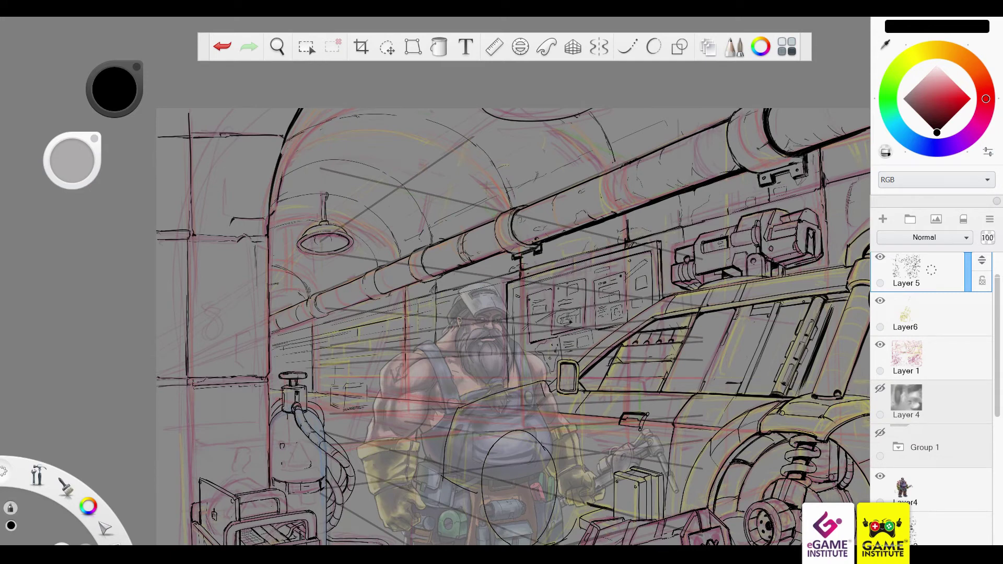
# Shade under the pipe's left end, ink the lower pipe toward the middle, and curve the upper-right pipe end
pyautogui.moveTo(370, 293); pyautogui.dragTo(376, 301)
pyautogui.moveTo(315, 320)
pyautogui.mouseDown()
pyautogui.moveTo(329, 335)
pyautogui.moveTo(298, 311)
pyautogui.mouseUp()
pyautogui.moveTo(312, 318); pyautogui.dragTo(418, 285)
pyautogui.moveTo(729, 112); pyautogui.dragTo(730, 180)
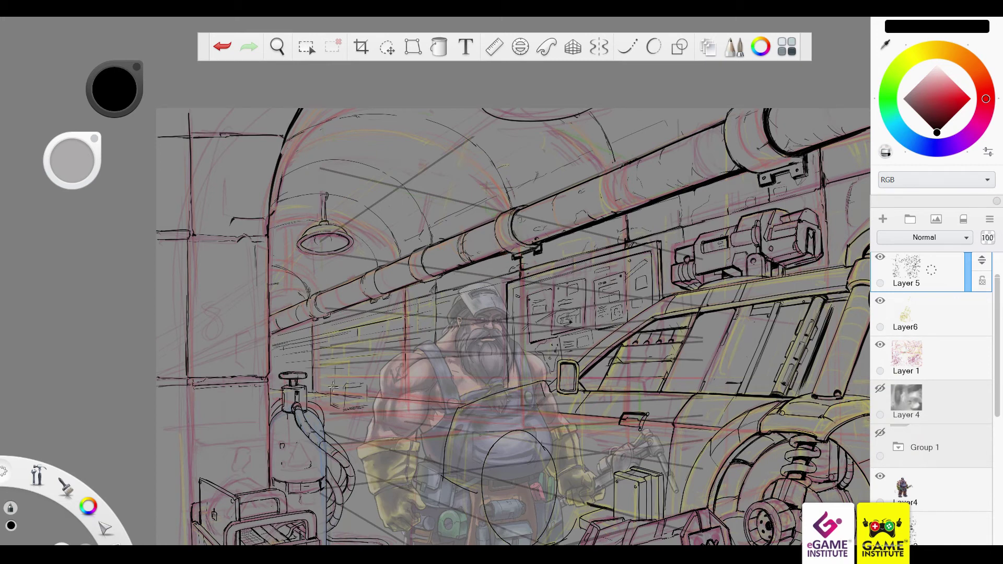
# Hide Layer 1's coloured sketch and reshape the short floor cylinder into a curved hose
pyautogui.click(880, 344)
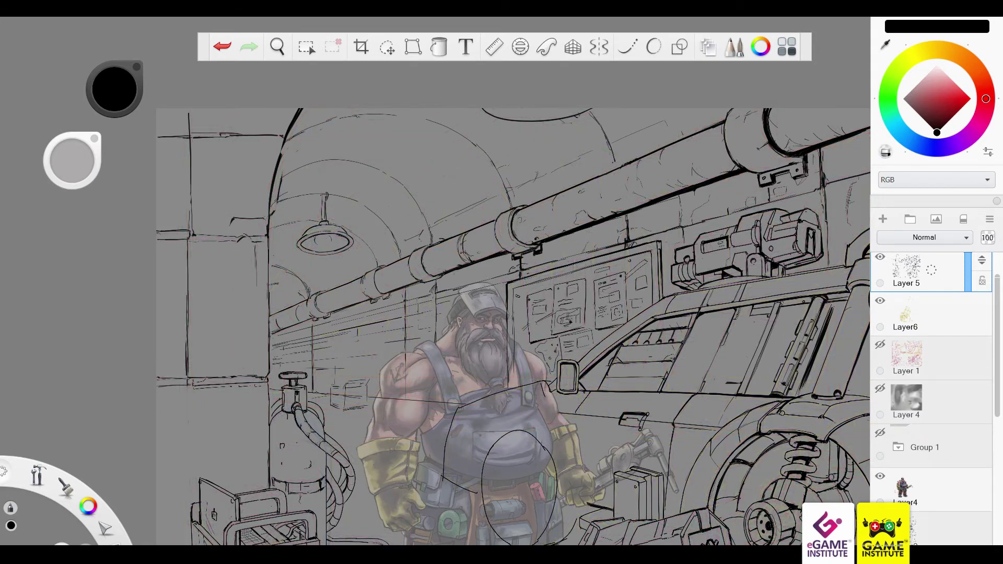
pyautogui.scroll(-1, 293, 366)
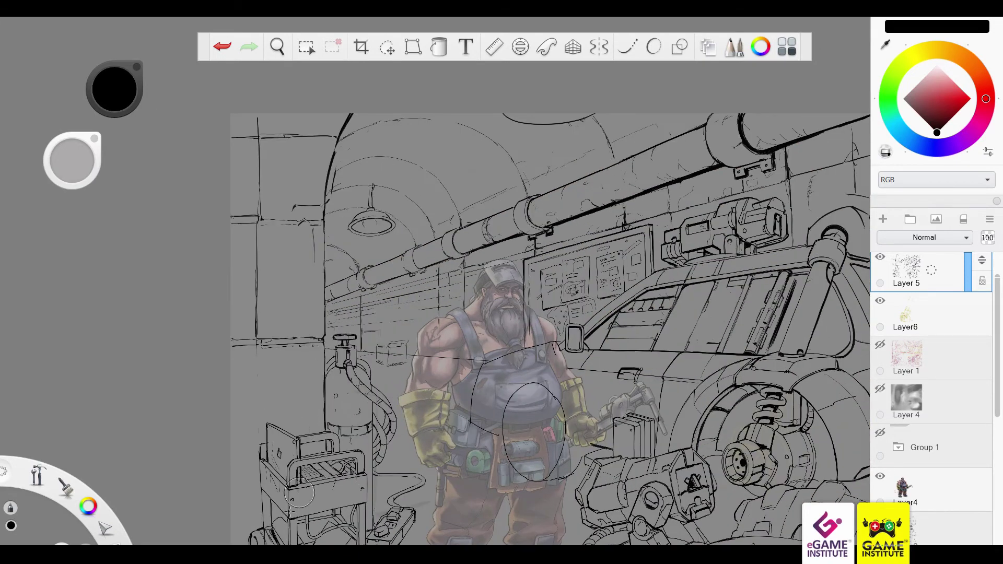
pyautogui.scroll(-1, 601, 441)
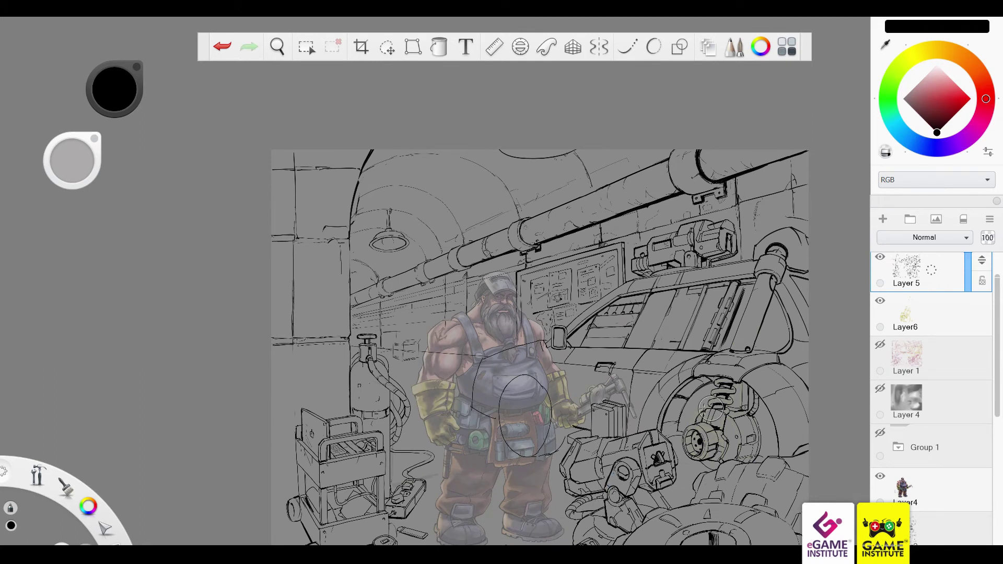
pyautogui.hotkey('ctrl', 'z')
pyautogui.hotkey('ctrl', 'y')
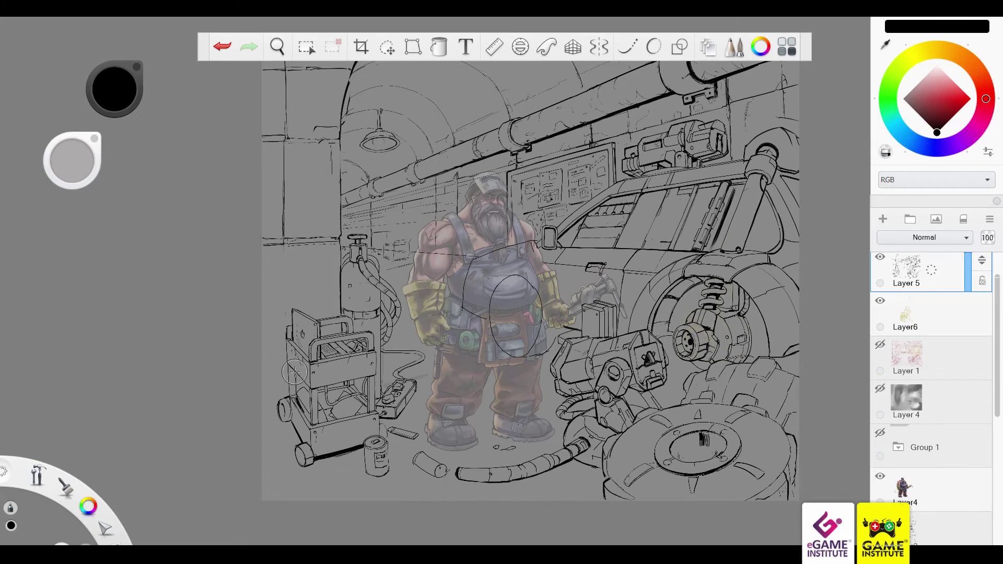
pyautogui.hotkey('ctrl', 'z')
pyautogui.hotkey('ctrl', 'y')
pyautogui.moveTo(408, 458); pyautogui.dragTo(446, 478)
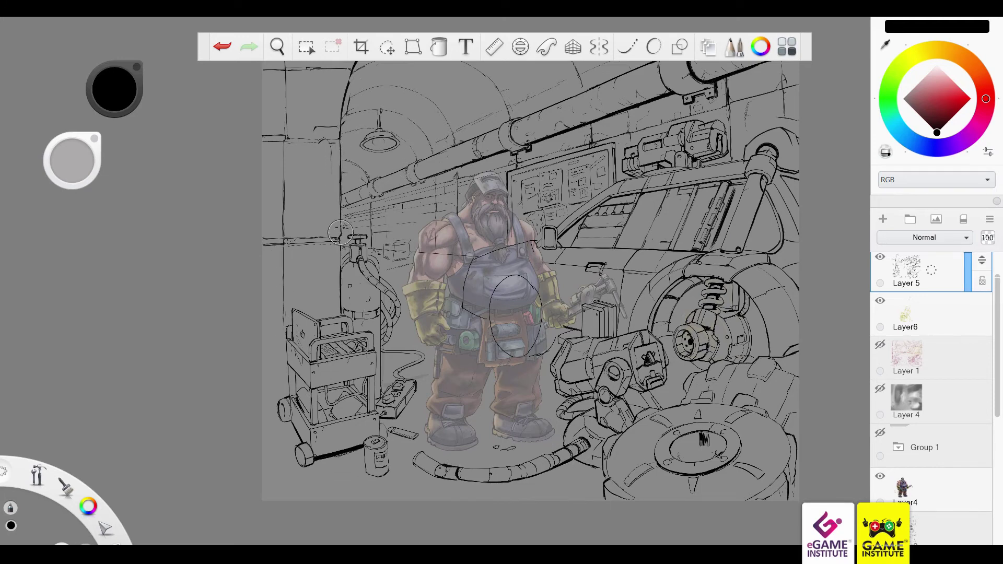
# Sketch hose lines and a curved hose end near the boots, plus a cart-to-wheel line
pyautogui.moveTo(376, 249); pyautogui.dragTo(376, 317)
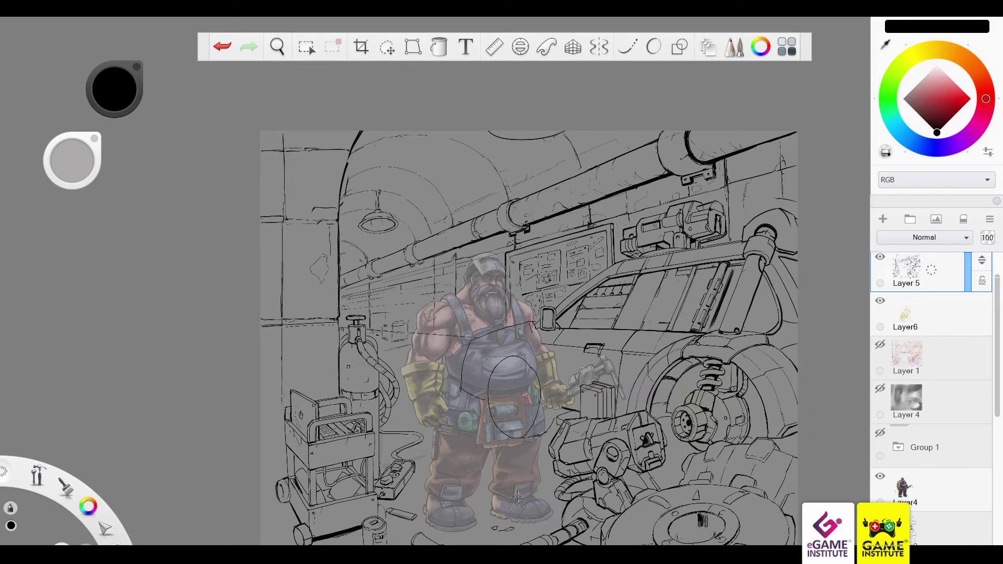
pyautogui.hotkey('ctrl', 'z')
pyautogui.click(379, 378)
pyautogui.moveTo(416, 539); pyautogui.dragTo(439, 538)
pyautogui.moveTo(410, 494); pyautogui.dragTo(492, 473)
pyautogui.moveTo(485, 456); pyautogui.dragTo(473, 475)
pyautogui.moveTo(413, 491); pyautogui.dragTo(494, 460)
pyautogui.moveTo(261, 502); pyautogui.dragTo(295, 526)
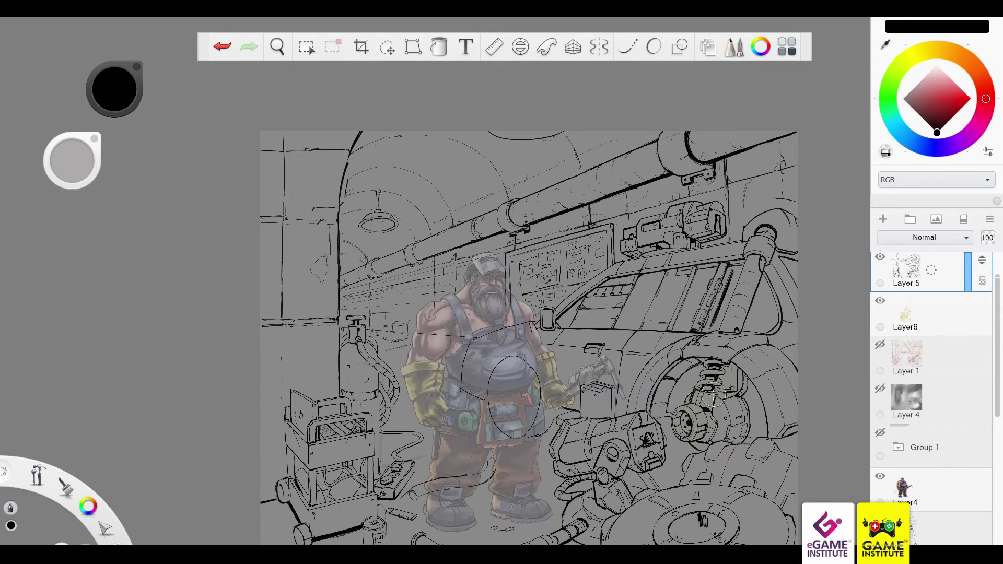
pyautogui.moveTo(700, 389); pyautogui.dragTo(716, 396)
pyautogui.hotkey('ctrl', 'z')
# Restore the wheel-spring stroke and sketch pale yellow shelf and box shapes on the back wall
pyautogui.hotkey('ctrl', 'y')
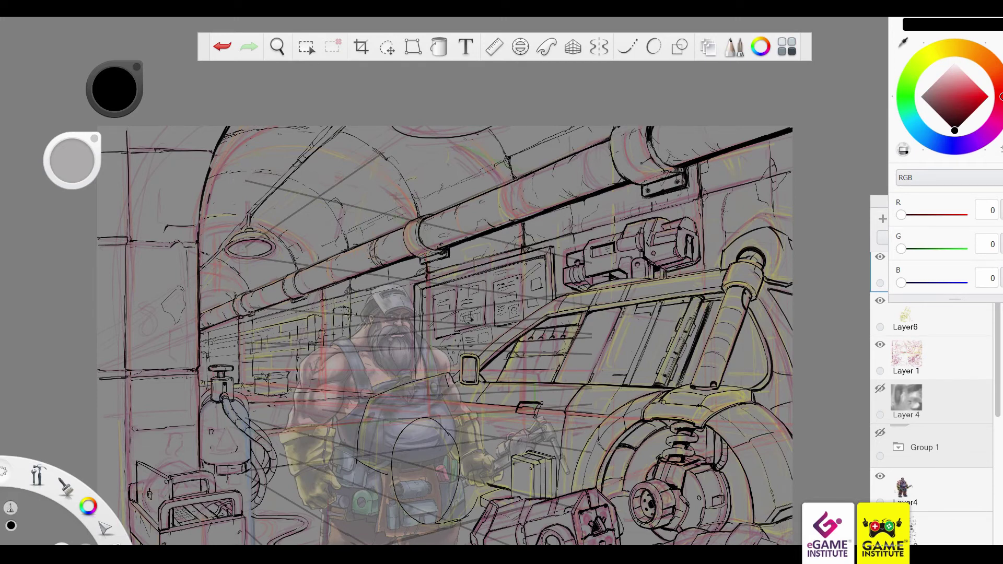
pyautogui.moveTo(268, 321)
pyautogui.mouseDown()
pyautogui.moveTo(291, 328)
pyautogui.moveTo(291, 340)
pyautogui.moveTo(296, 333)
pyautogui.mouseUp()
pyautogui.moveTo(201, 358); pyautogui.dragTo(209, 371)
pyautogui.moveTo(256, 331); pyautogui.dragTo(256, 348)
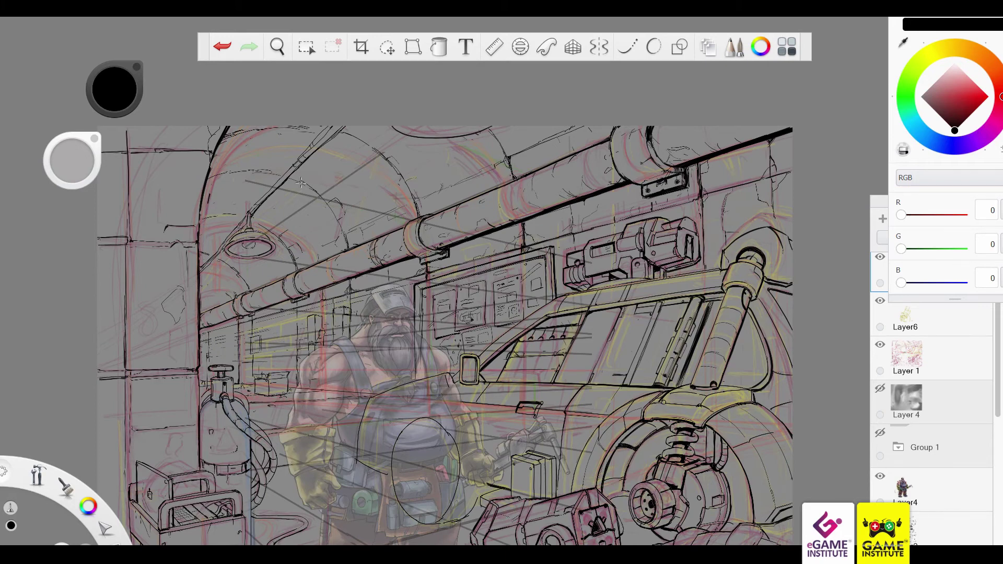
pyautogui.moveTo(351, 317); pyautogui.dragTo(349, 337)
pyautogui.hotkey('ctrl', 'z')
pyautogui.scroll(2, 492, 312)
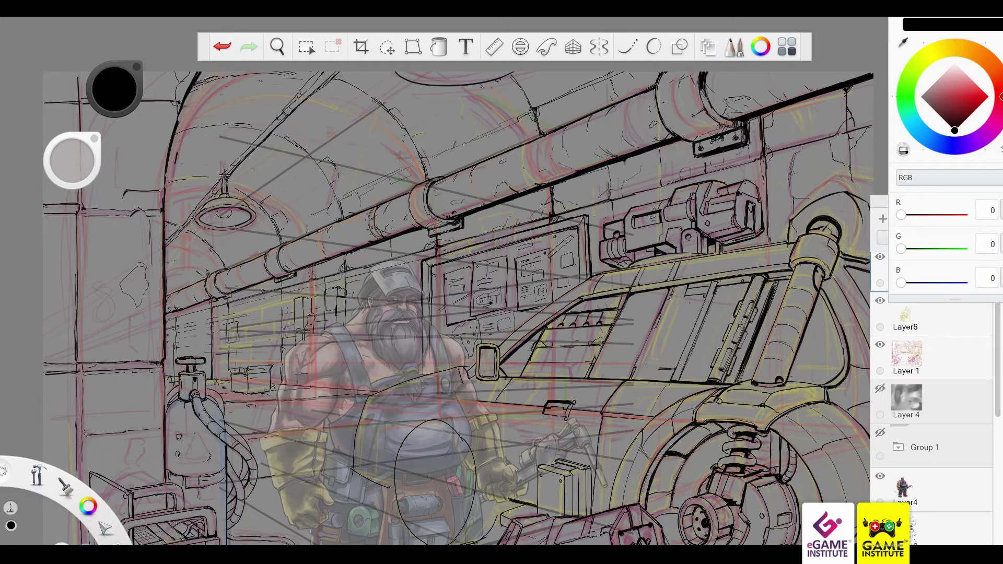
pyautogui.scroll(-2, 329, 359)
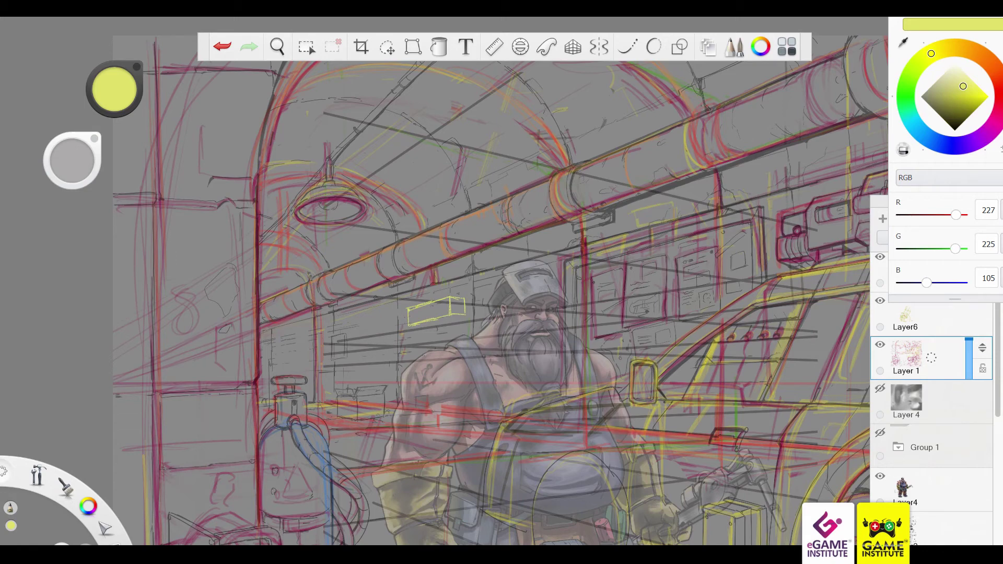
# Sketch a yellow cylinder-ended gadget beside the helmet with a box outline beneath it
pyautogui.moveTo(413, 312)
pyautogui.mouseDown()
pyautogui.moveTo(415, 324)
pyautogui.moveTo(444, 329)
pyautogui.moveTo(442, 315)
pyautogui.mouseUp()
pyautogui.moveTo(449, 300)
pyautogui.mouseDown()
pyautogui.moveTo(457, 312)
pyautogui.moveTo(450, 295)
pyautogui.mouseUp()
pyautogui.hotkey('ctrl', 'z')
pyautogui.hotkey('ctrl', 'z')
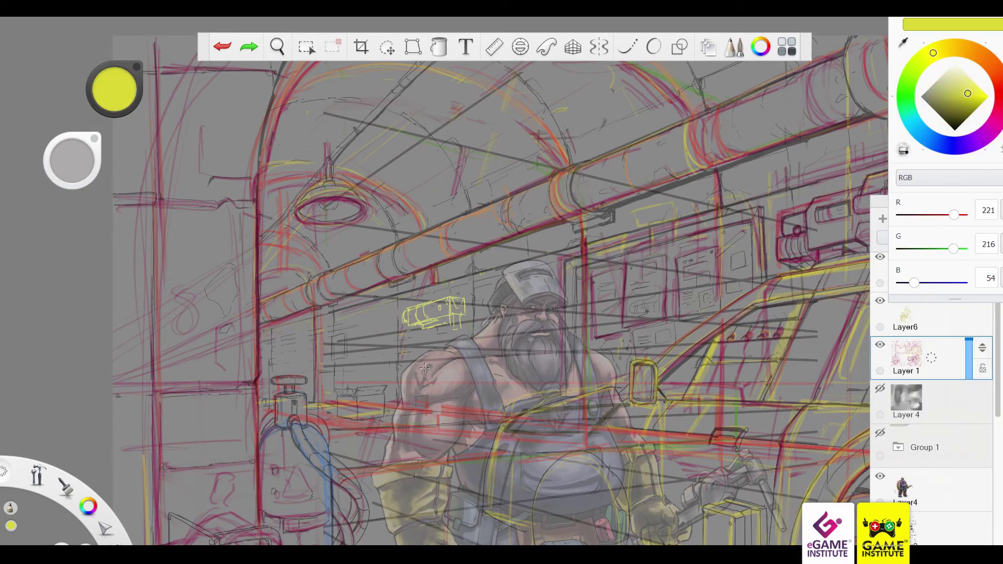
pyautogui.moveTo(452, 313); pyautogui.dragTo(457, 326)
pyautogui.moveTo(405, 345); pyautogui.dragTo(441, 360)
pyautogui.hotkey('ctrl', 'z')
pyautogui.hotkey('ctrl', 'z')
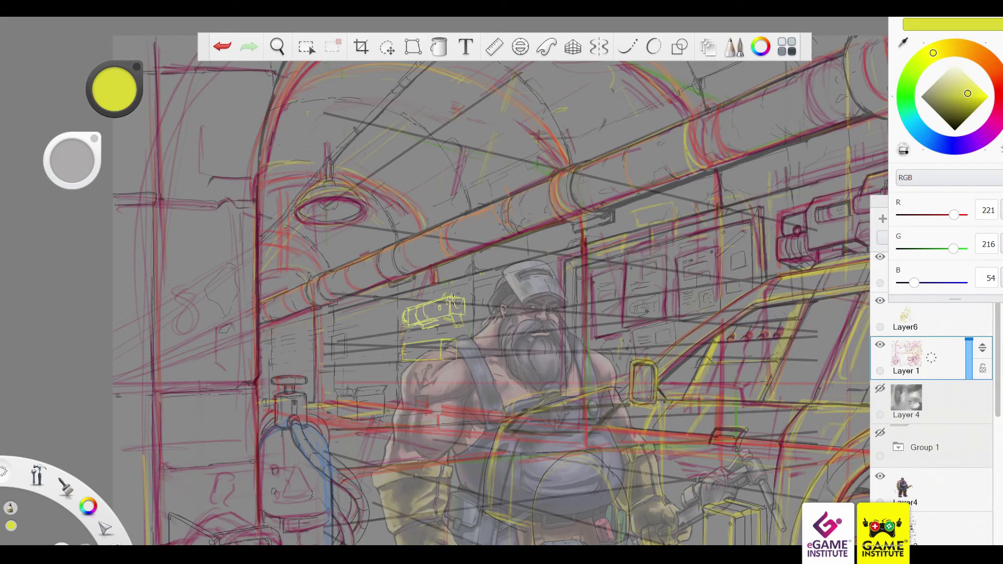
pyautogui.moveTo(411, 325); pyautogui.dragTo(431, 320)
pyautogui.moveTo(403, 370)
pyautogui.mouseDown()
pyautogui.moveTo(414, 340)
pyautogui.moveTo(450, 359)
pyautogui.moveTo(409, 345)
pyautogui.moveTo(406, 364)
pyautogui.mouseUp()
pyautogui.hotkey('ctrl', 'z')
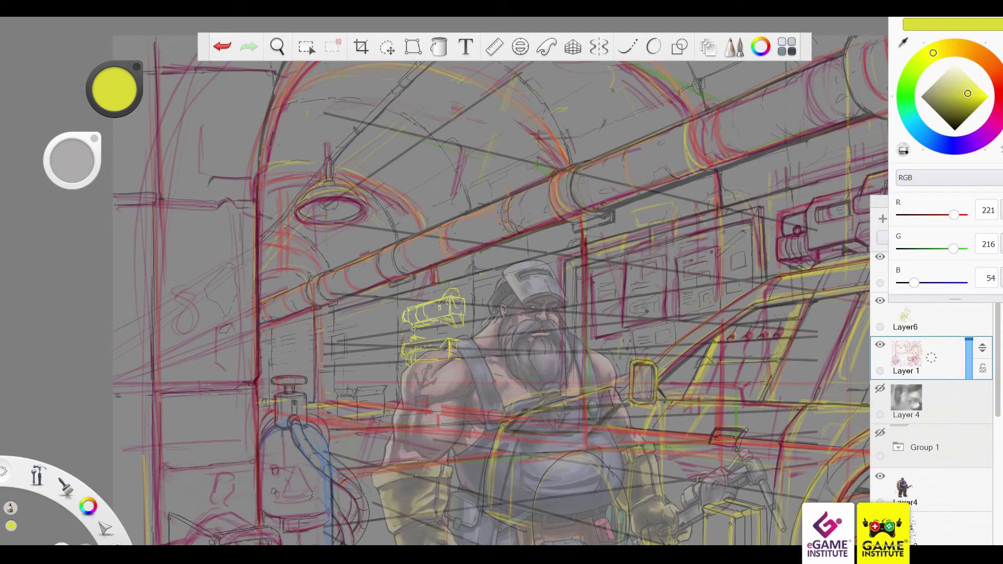
pyautogui.moveTo(438, 317)
pyautogui.mouseDown()
pyautogui.moveTo(454, 333)
pyautogui.moveTo(422, 348)
pyautogui.mouseUp()
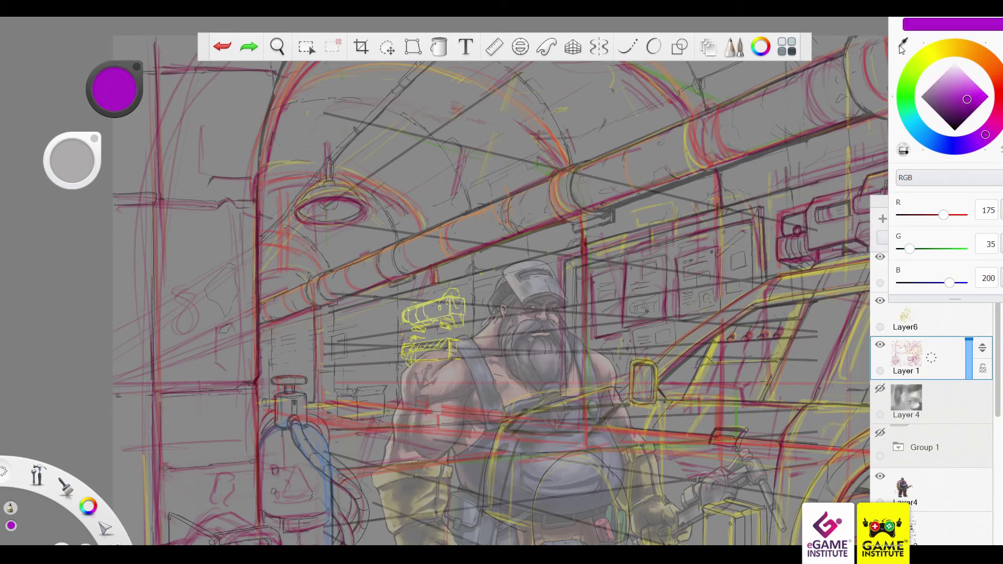
# Switch to Copic YR20 Yellowish Shade and sketch a light box outline by the hip
pyautogui.click(903, 150)
pyautogui.click(962, 310)
pyautogui.click(985, 217)
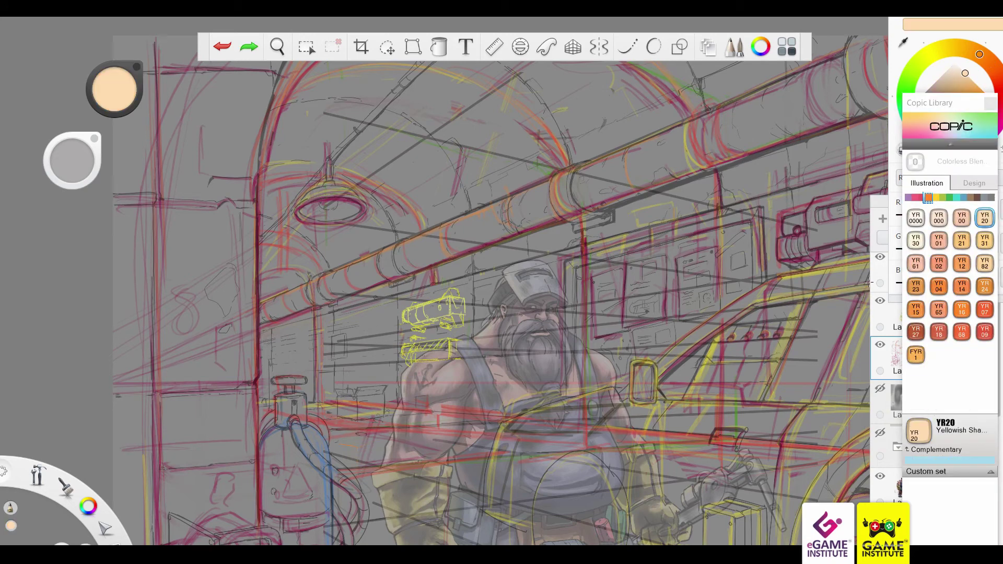
pyautogui.moveTo(339, 443)
pyautogui.mouseDown()
pyautogui.moveTo(388, 449)
pyautogui.moveTo(387, 440)
pyautogui.moveTo(389, 485)
pyautogui.moveTo(400, 483)
pyautogui.moveTo(389, 437)
pyautogui.mouseUp()
pyautogui.scroll(-3, 495, 297)
pyautogui.moveTo(370, 488); pyautogui.dragTo(393, 483)
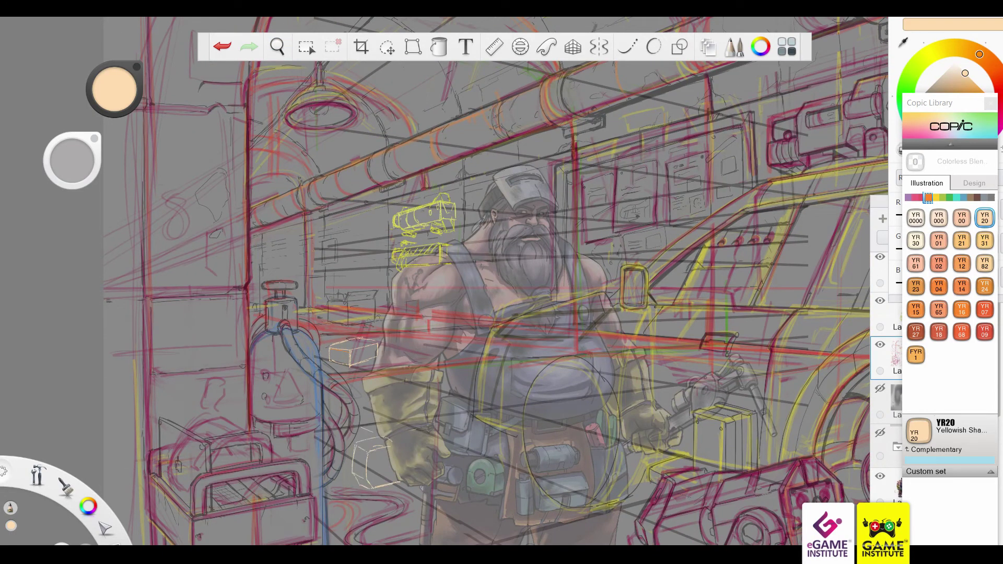
# Sketch a peach box beside the welding helmet and add detail strokes to the lower box
pyautogui.scroll(-2, 495, 298)
pyautogui.moveTo(443, 186)
pyautogui.mouseDown()
pyautogui.moveTo(445, 205)
pyautogui.moveTo(494, 175)
pyautogui.mouseUp()
pyautogui.moveTo(491, 176)
pyautogui.mouseDown()
pyautogui.moveTo(486, 198)
pyautogui.moveTo(465, 198)
pyautogui.moveTo(495, 172)
pyautogui.mouseUp()
pyautogui.moveTo(440, 204); pyautogui.dragTo(488, 197)
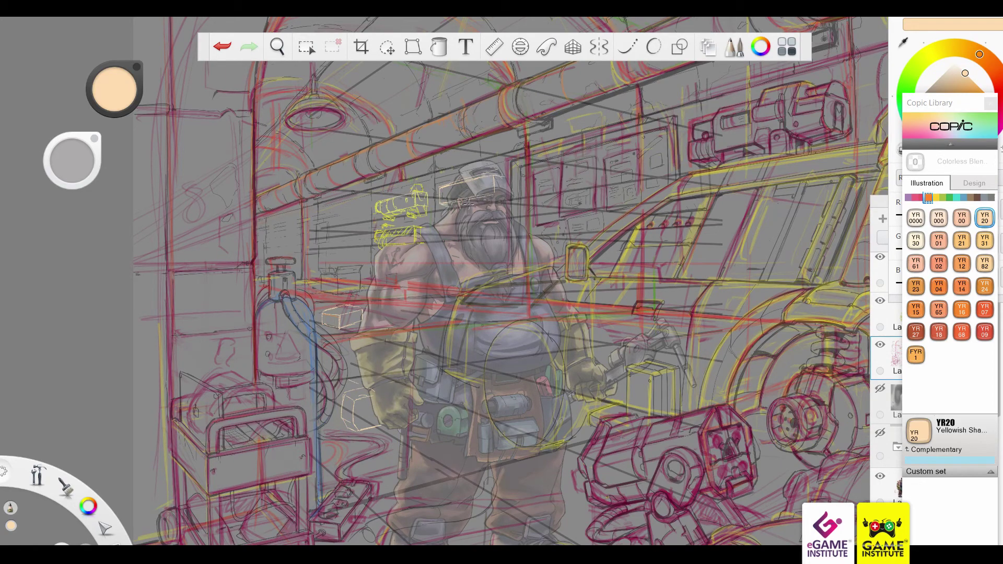
pyautogui.moveTo(334, 434); pyautogui.dragTo(380, 432)
pyautogui.moveTo(400, 193); pyautogui.dragTo(394, 191)
pyautogui.moveTo(327, 429)
pyautogui.mouseDown()
pyautogui.moveTo(365, 418)
pyautogui.moveTo(366, 434)
pyautogui.moveTo(354, 431)
pyautogui.mouseUp()
pyautogui.moveTo(366, 393); pyautogui.dragTo(373, 381)
pyautogui.moveTo(355, 439); pyautogui.dragTo(385, 440)
pyautogui.moveTo(361, 403); pyautogui.dragTo(381, 391)
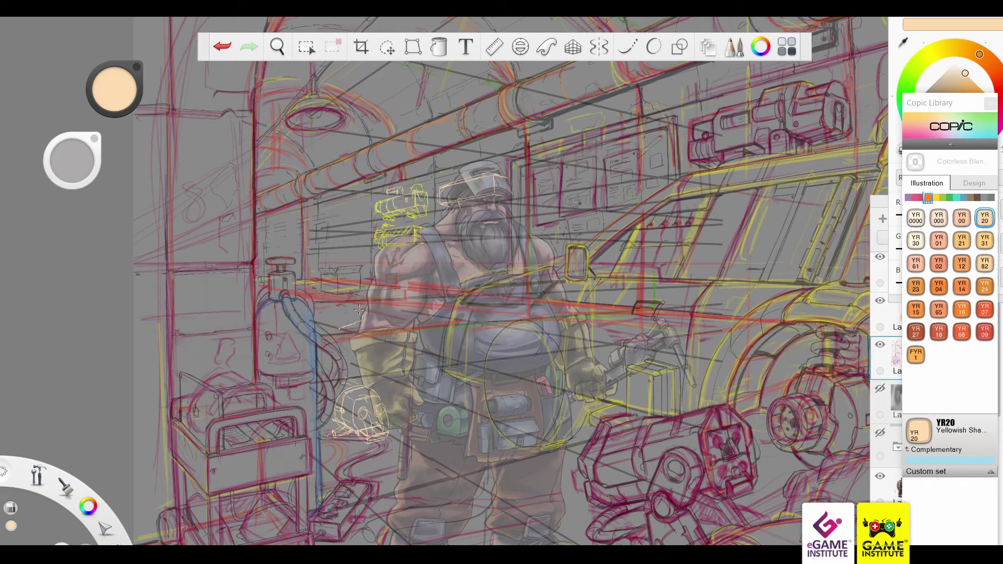
# Add small strokes near the helmet box and erase part of the yellow tool sketch
pyautogui.hotkey('ctrl', 'z')
pyautogui.moveTo(334, 300); pyautogui.dragTo(355, 289)
pyautogui.moveTo(334, 324); pyautogui.dragTo(391, 308)
pyautogui.hotkey('ctrl', 'z')
pyautogui.press('e')
pyautogui.moveTo(376, 237)
pyautogui.mouseDown()
pyautogui.moveTo(420, 229)
pyautogui.moveTo(426, 246)
pyautogui.moveTo(416, 225)
pyautogui.mouseUp()
pyautogui.press('e')
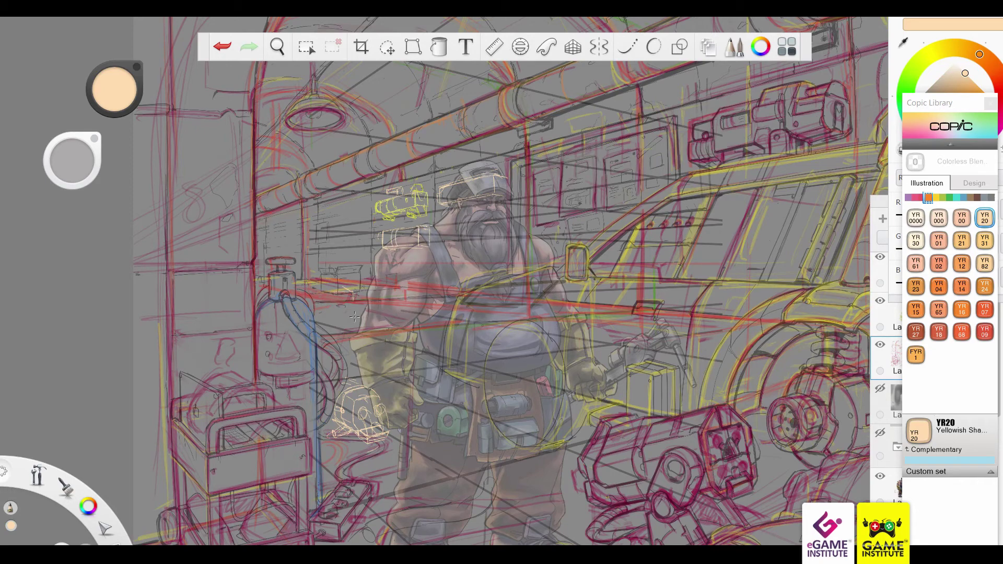
pyautogui.press('e')
pyautogui.hotkey('ctrl', 'z')
# Undo the stray peach dab and try out box edges beside the shoulder
pyautogui.click(404, 425)
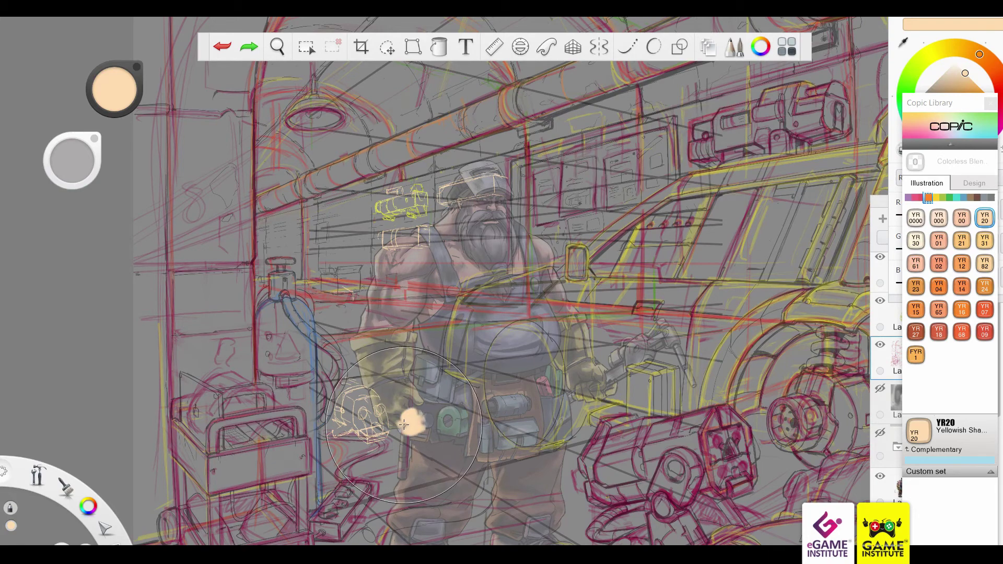
pyautogui.hotkey('ctrl', 'z')
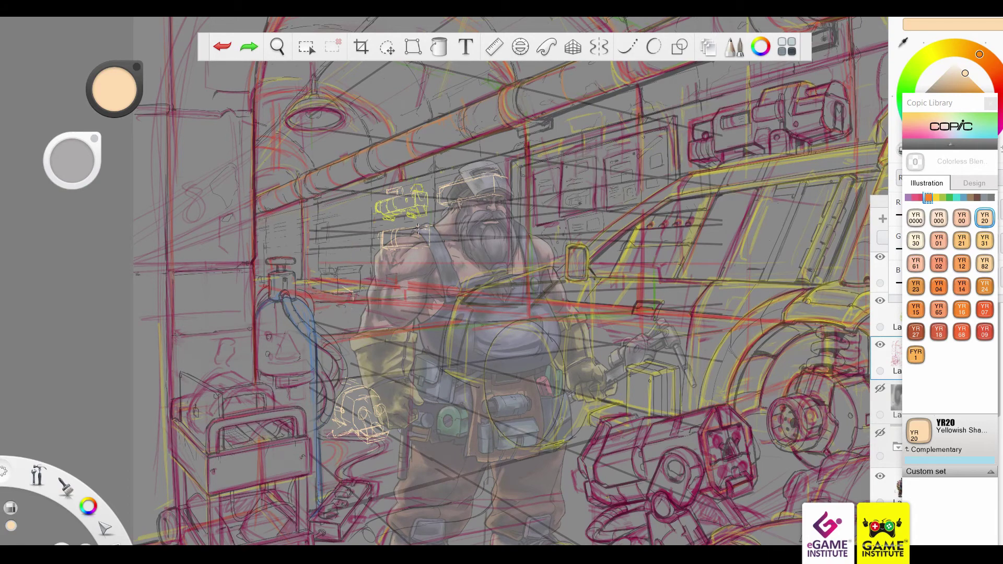
pyautogui.moveTo(418, 229)
pyautogui.mouseDown()
pyautogui.moveTo(397, 246)
pyautogui.moveTo(421, 229)
pyautogui.moveTo(429, 250)
pyautogui.moveTo(413, 255)
pyautogui.moveTo(429, 248)
pyautogui.moveTo(413, 256)
pyautogui.moveTo(436, 230)
pyautogui.mouseUp()
pyautogui.press('e')
pyautogui.moveTo(432, 229); pyautogui.dragTo(428, 248)
pyautogui.moveTo(395, 232)
pyautogui.mouseDown()
pyautogui.moveTo(395, 251)
pyautogui.moveTo(374, 246)
pyautogui.moveTo(425, 209)
pyautogui.moveTo(415, 194)
pyautogui.moveTo(429, 213)
pyautogui.moveTo(380, 220)
pyautogui.moveTo(432, 219)
pyautogui.moveTo(381, 220)
pyautogui.moveTo(392, 251)
pyautogui.moveTo(413, 255)
pyautogui.moveTo(432, 227)
pyautogui.moveTo(429, 251)
pyautogui.moveTo(410, 254)
pyautogui.mouseUp()
pyautogui.press('e')
pyautogui.press('e')
pyautogui.press('e')
pyautogui.press('e')
pyautogui.press('e')
pyautogui.press('e')
pyautogui.press('e')
pyautogui.press('e')
pyautogui.hotkey('ctrl', 'z')
pyautogui.hotkey('ctrl', 'z')
pyautogui.moveTo(385, 230); pyautogui.dragTo(421, 229)
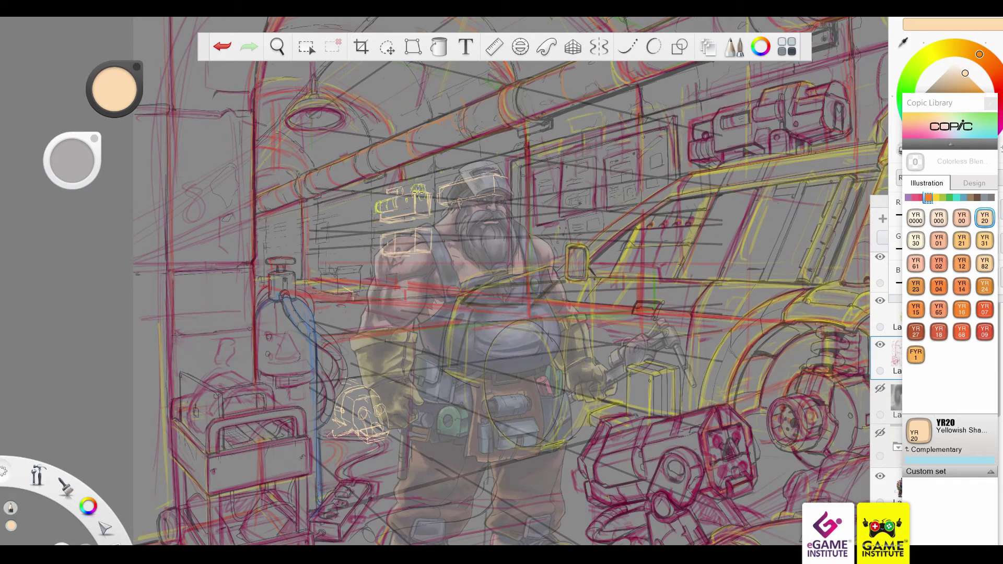
pyautogui.hotkey('ctrl', 'z')
# Erase the old yellow gadget strokes, shoulder marks and helmet outline
pyautogui.press('e')
pyautogui.moveTo(387, 193); pyautogui.dragTo(428, 254)
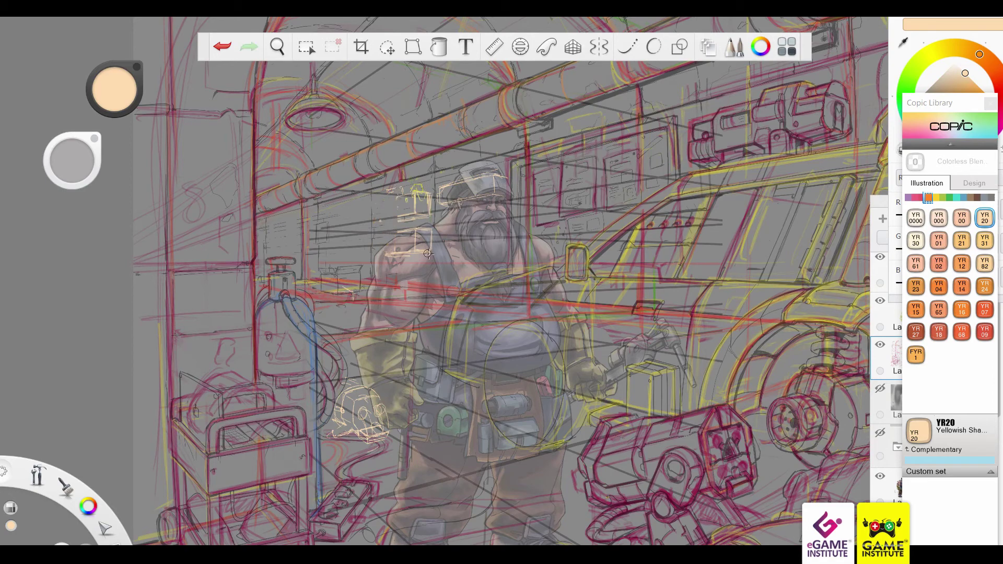
pyautogui.moveTo(416, 208)
pyautogui.mouseDown()
pyautogui.moveTo(418, 261)
pyautogui.moveTo(428, 254)
pyautogui.mouseUp()
pyautogui.moveTo(399, 199)
pyautogui.mouseDown()
pyautogui.moveTo(397, 256)
pyautogui.moveTo(501, 180)
pyautogui.mouseUp()
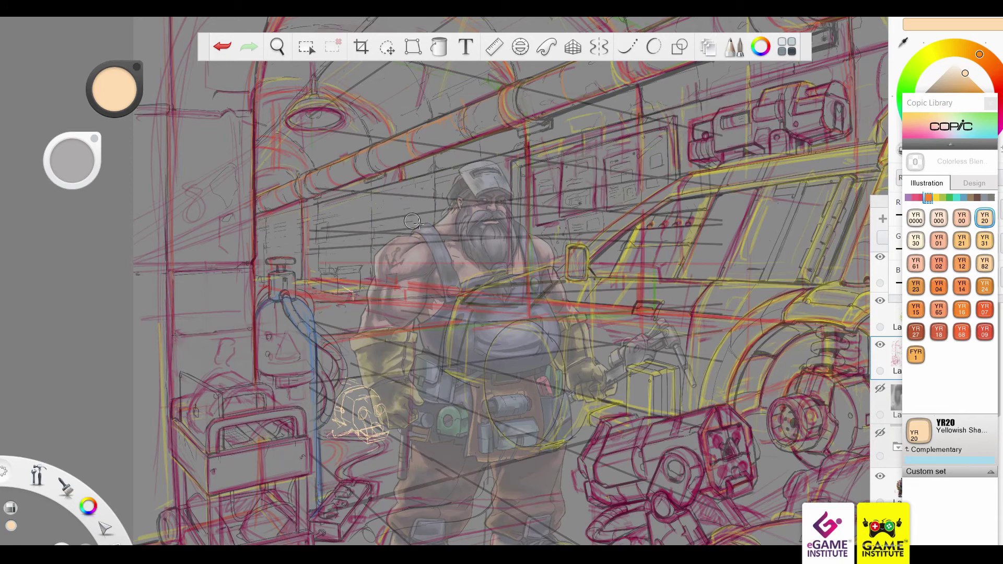
pyautogui.press('e')
# Draw a fresh box outline with a handle loop beside the shoulder
pyautogui.moveTo(375, 205)
pyautogui.mouseDown()
pyautogui.moveTo(376, 229)
pyautogui.moveTo(430, 223)
pyautogui.mouseUp()
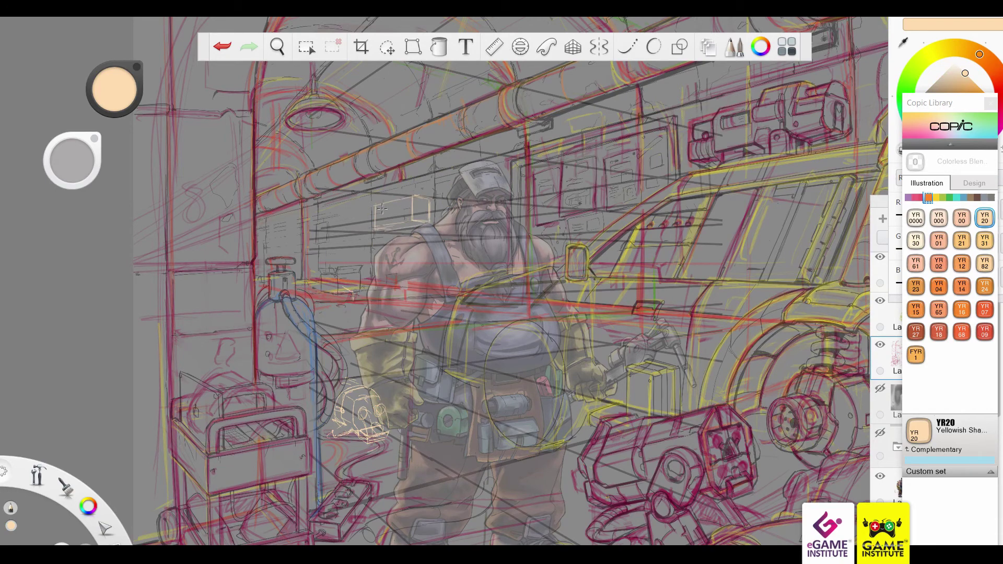
pyautogui.moveTo(378, 207); pyautogui.dragTo(413, 197)
pyautogui.moveTo(330, 270); pyautogui.dragTo(337, 269)
pyautogui.moveTo(369, 211); pyautogui.dragTo(368, 230)
pyautogui.moveTo(432, 197)
pyautogui.mouseDown()
pyautogui.moveTo(430, 234)
pyautogui.moveTo(428, 185)
pyautogui.mouseUp()
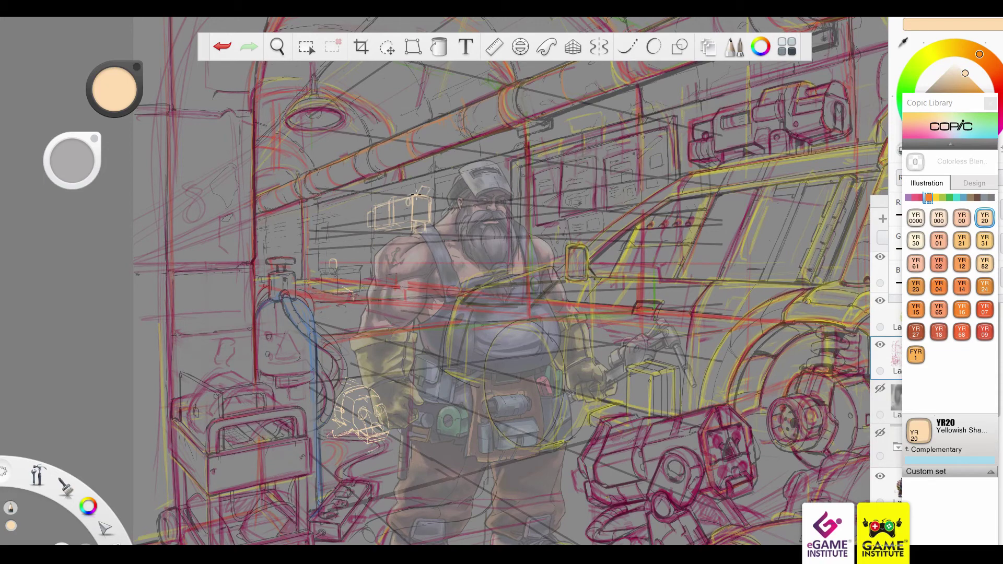
# Tidy the crate by the hip, erasing the yellow skull sketch and reworking its edges
pyautogui.moveTo(386, 433)
pyautogui.mouseDown()
pyautogui.moveTo(329, 403)
pyautogui.moveTo(377, 393)
pyautogui.moveTo(350, 400)
pyautogui.moveTo(361, 384)
pyautogui.moveTo(330, 426)
pyautogui.moveTo(377, 420)
pyautogui.mouseUp()
pyautogui.moveTo(359, 405); pyautogui.dragTo(362, 411)
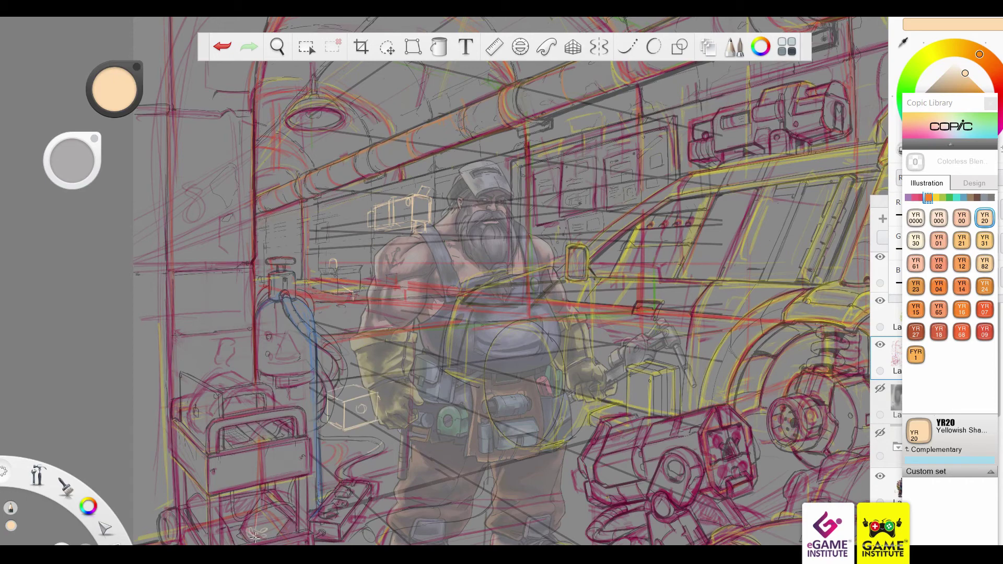
pyautogui.hotkey('ctrl', 'z')
pyautogui.moveTo(243, 538)
pyautogui.mouseDown()
pyautogui.moveTo(268, 522)
pyautogui.moveTo(267, 539)
pyautogui.moveTo(280, 515)
pyautogui.mouseUp()
pyautogui.moveTo(342, 397)
pyautogui.mouseDown()
pyautogui.moveTo(360, 384)
pyautogui.moveTo(375, 396)
pyautogui.moveTo(335, 429)
pyautogui.moveTo(346, 430)
pyautogui.mouseUp()
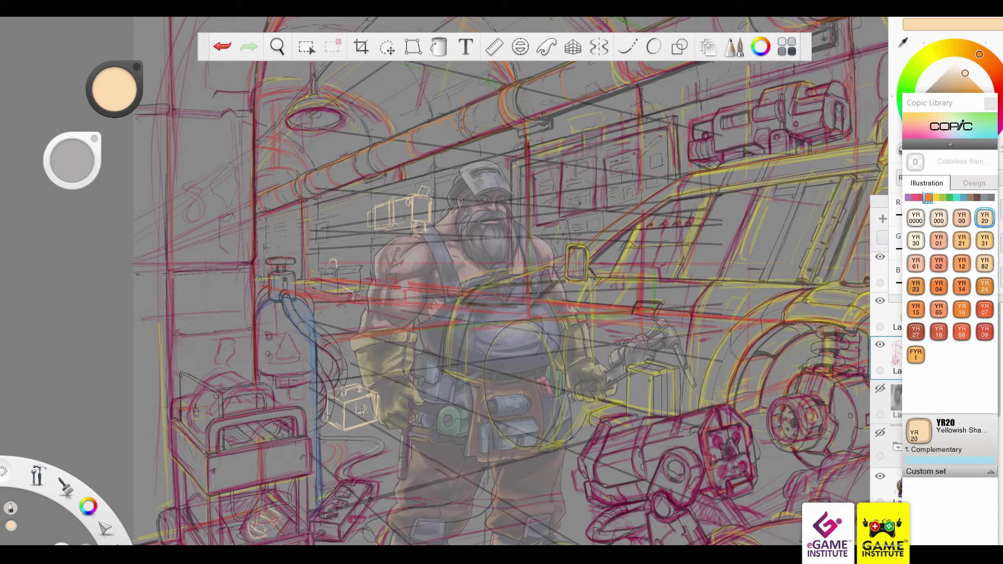
pyautogui.hotkey('ctrl', 'z')
# Zoom out and try a light stroke on the floor, then undo it
pyautogui.scroll(-5, 674, 451)
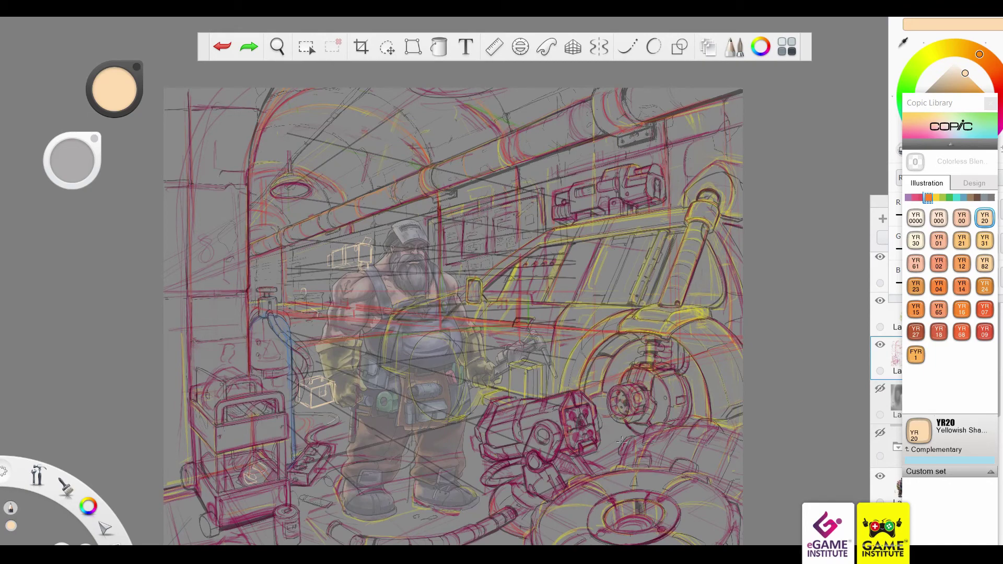
pyautogui.moveTo(598, 418)
pyautogui.mouseDown()
pyautogui.moveTo(650, 428)
pyautogui.moveTo(630, 430)
pyautogui.mouseUp()
pyautogui.hotkey('ctrl', 'z')
pyautogui.hotkey('ctrl', 'z')
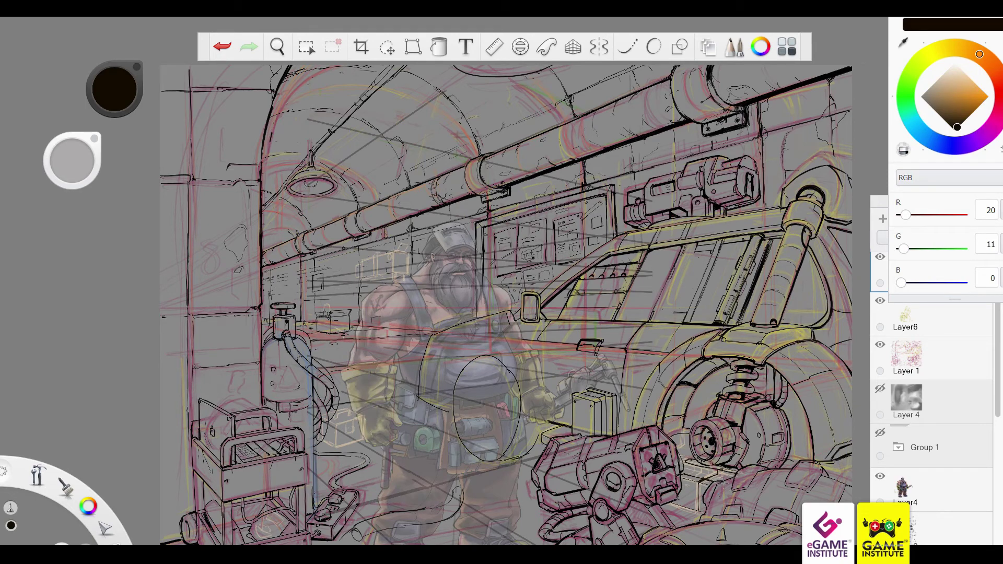
# Hide the coloured rough-sketch layer and angle the ruler guide along the floor perspective
pyautogui.click(880, 344)
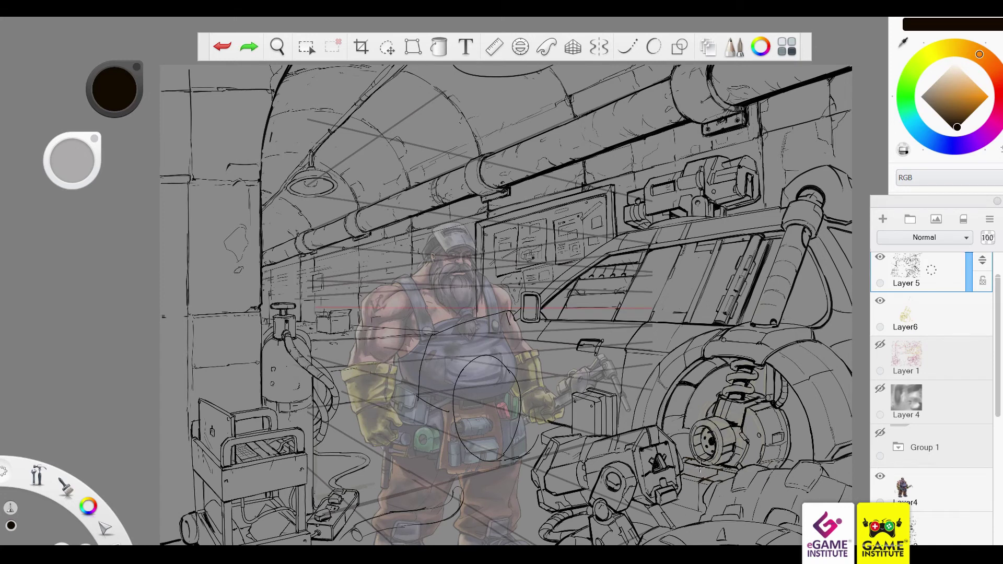
pyautogui.press('r')
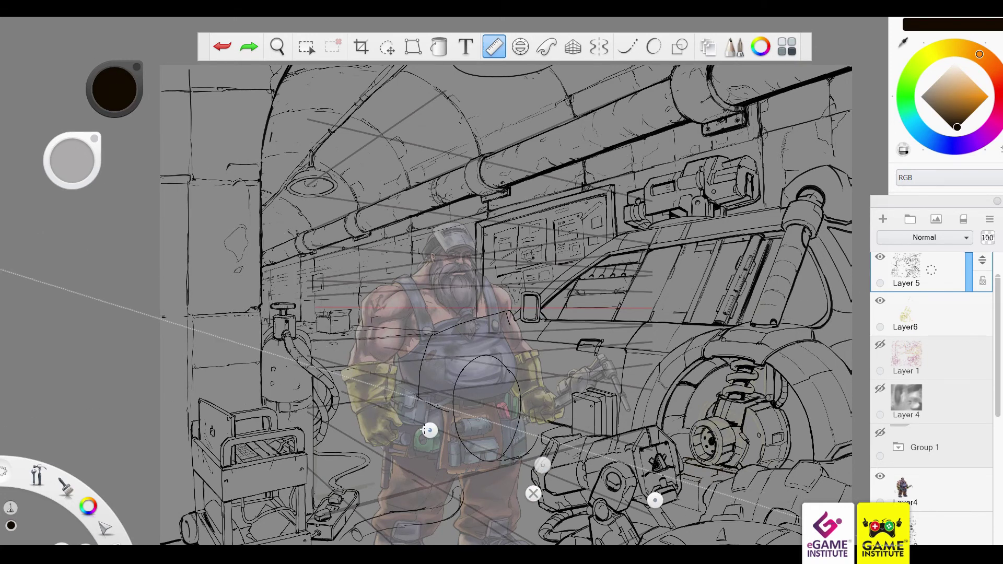
pyautogui.moveTo(551, 451); pyautogui.dragTo(664, 490)
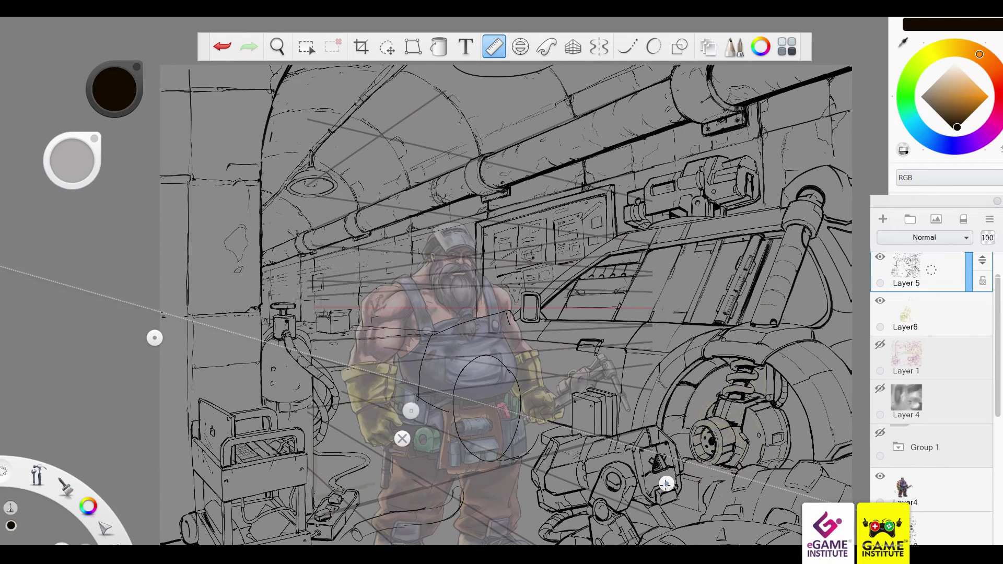
pyautogui.press('r')
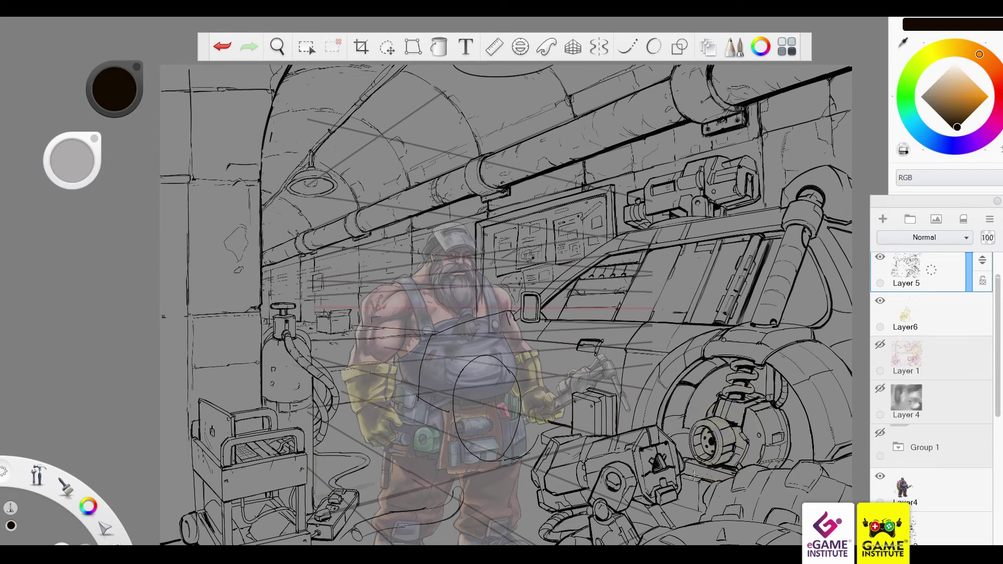
# Ink a few small dark touch-up marks on the floor line art
pyautogui.hotkey('ctrl', 'z')
pyautogui.moveTo(365, 454); pyautogui.dragTo(348, 461)
pyautogui.moveTo(672, 419); pyautogui.dragTo(610, 458)
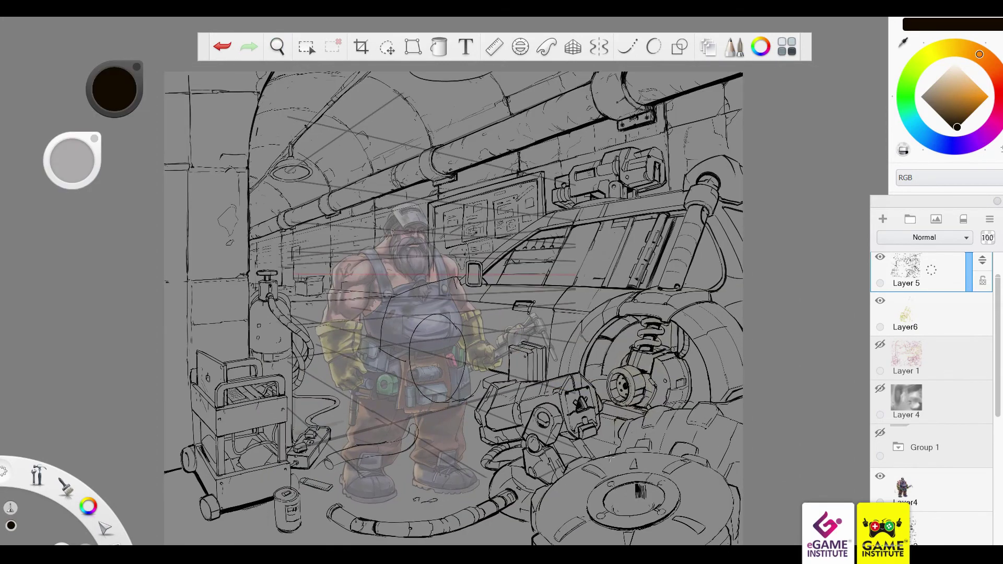
pyautogui.moveTo(715, 468); pyautogui.dragTo(726, 477)
pyautogui.hotkey('ctrl', 'z')
pyautogui.moveTo(584, 444); pyautogui.dragTo(591, 452)
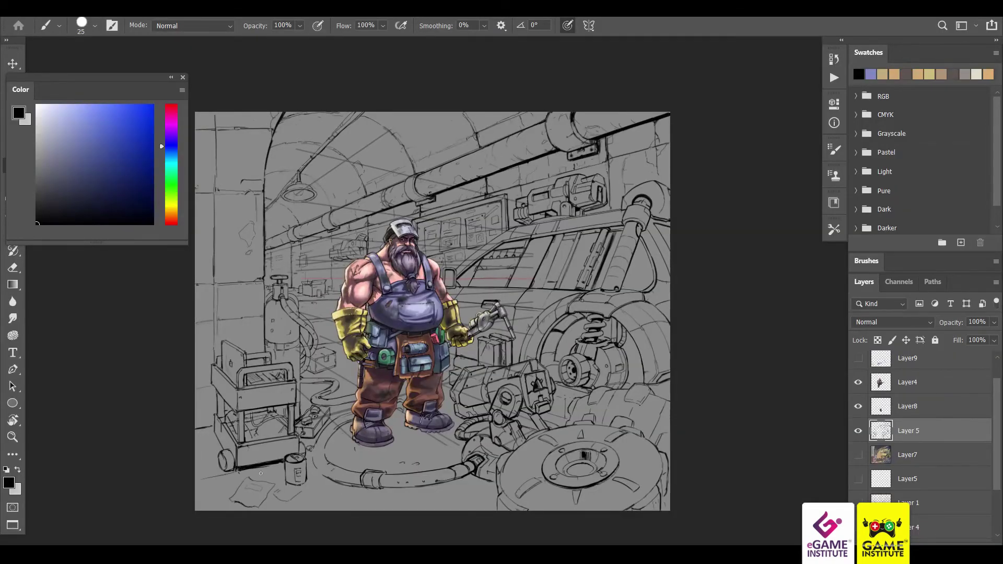
# Ink the can's base, the trolley's leg and wheel, and the hose's underside
pyautogui.moveTo(286, 486)
pyautogui.mouseDown()
pyautogui.moveTo(305, 484)
pyautogui.moveTo(235, 471)
pyautogui.moveTo(285, 480)
pyautogui.mouseUp()
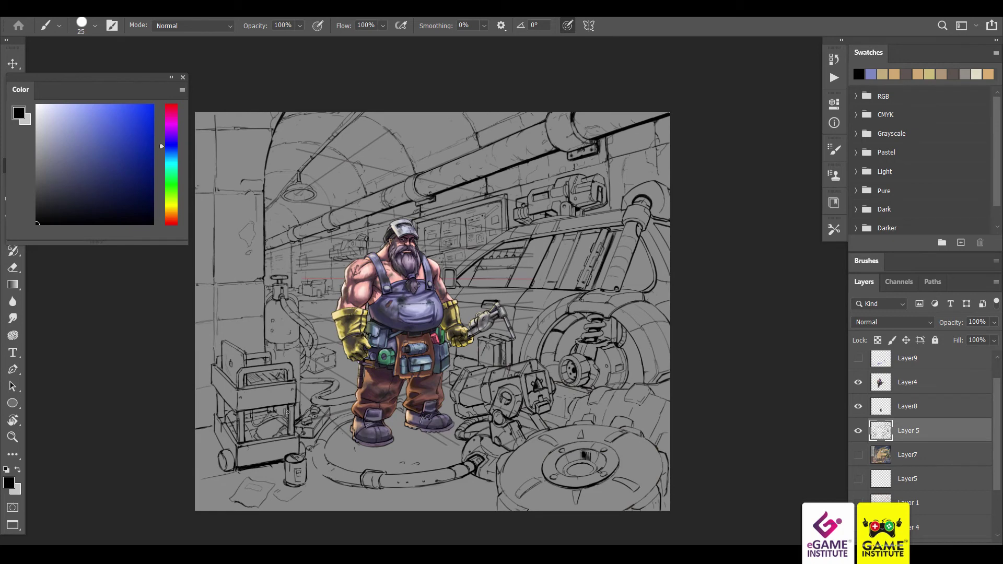
pyautogui.moveTo(289, 412); pyautogui.dragTo(286, 432)
pyautogui.moveTo(223, 454); pyautogui.dragTo(218, 473)
pyautogui.moveTo(380, 477); pyautogui.dragTo(388, 473)
pyautogui.moveTo(455, 477); pyautogui.dragTo(468, 446)
pyautogui.moveTo(472, 474); pyautogui.dragTo(494, 482)
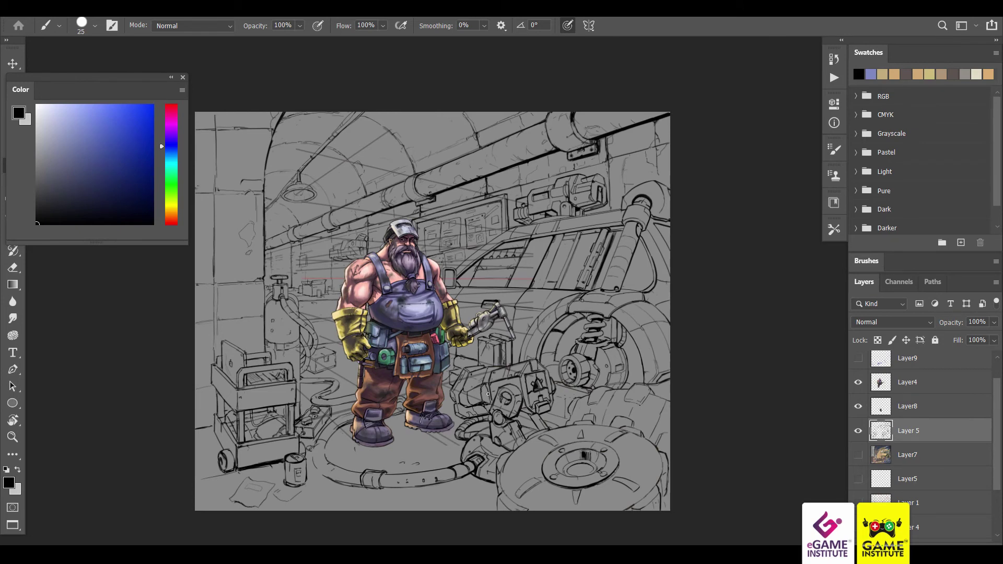
# Darken the machine's left block edges, round drum and small joint
pyautogui.moveTo(485, 385); pyautogui.dragTo(488, 400)
pyautogui.scroll(1, 303, 418)
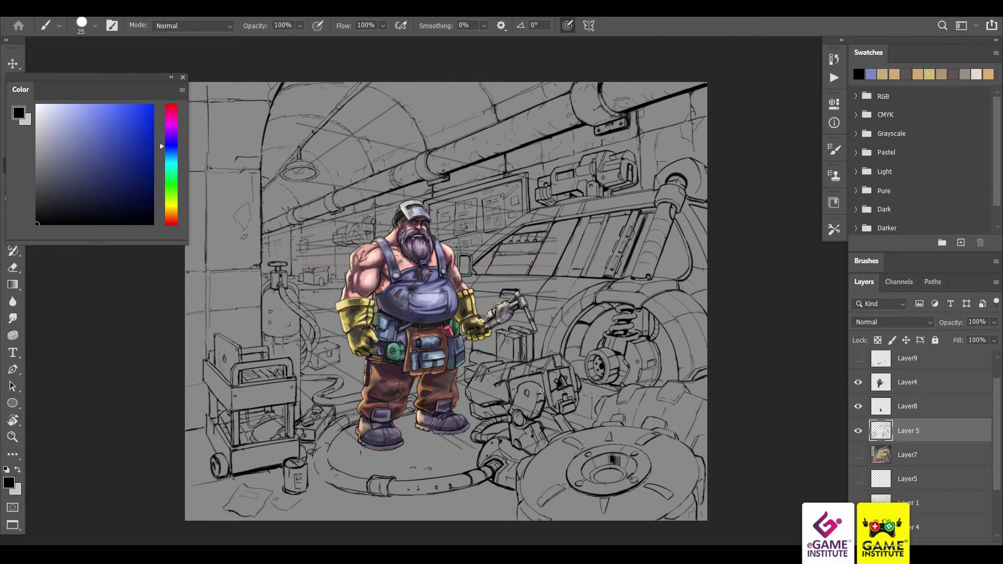
pyautogui.moveTo(519, 387)
pyautogui.mouseDown()
pyautogui.moveTo(512, 408)
pyautogui.moveTo(573, 407)
pyautogui.mouseUp()
pyautogui.moveTo(502, 383); pyautogui.dragTo(496, 401)
pyautogui.moveTo(512, 413); pyautogui.dragTo(522, 416)
pyautogui.moveTo(504, 364); pyautogui.dragTo(503, 381)
pyautogui.moveTo(506, 401)
pyautogui.mouseDown()
pyautogui.moveTo(505, 376)
pyautogui.moveTo(479, 380)
pyautogui.mouseUp()
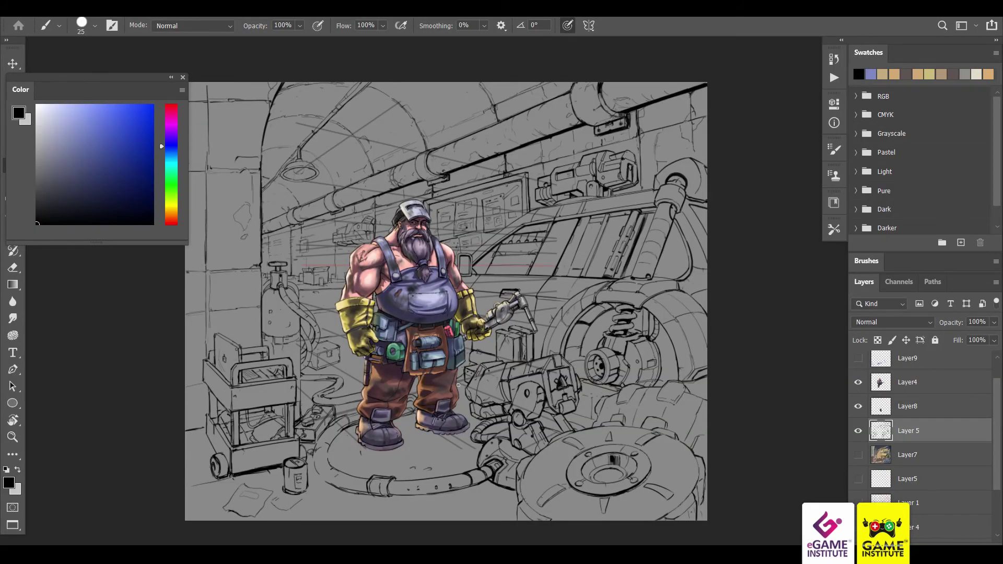
pyautogui.moveTo(496, 371); pyautogui.dragTo(477, 404)
pyautogui.moveTo(531, 388)
pyautogui.mouseDown()
pyautogui.moveTo(525, 404)
pyautogui.moveTo(535, 402)
pyautogui.moveTo(514, 399)
pyautogui.moveTo(541, 403)
pyautogui.mouseUp()
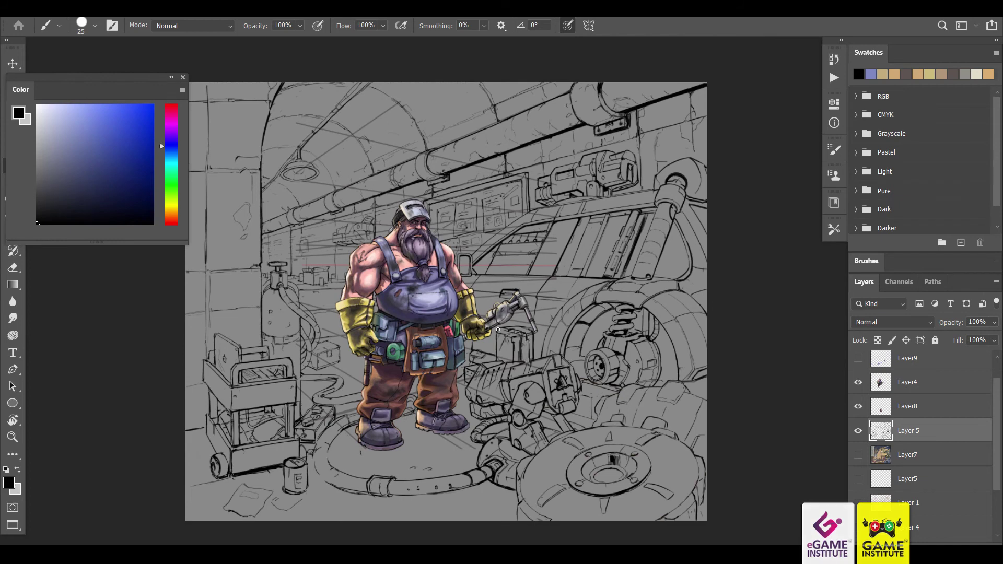
# Shade the paint can's bottom and left side and sketch a small cart wheel
pyautogui.moveTo(300, 494); pyautogui.dragTo(302, 498)
pyautogui.moveTo(205, 425)
pyautogui.mouseDown()
pyautogui.moveTo(200, 419)
pyautogui.moveTo(196, 437)
pyautogui.moveTo(203, 418)
pyautogui.moveTo(209, 438)
pyautogui.mouseUp()
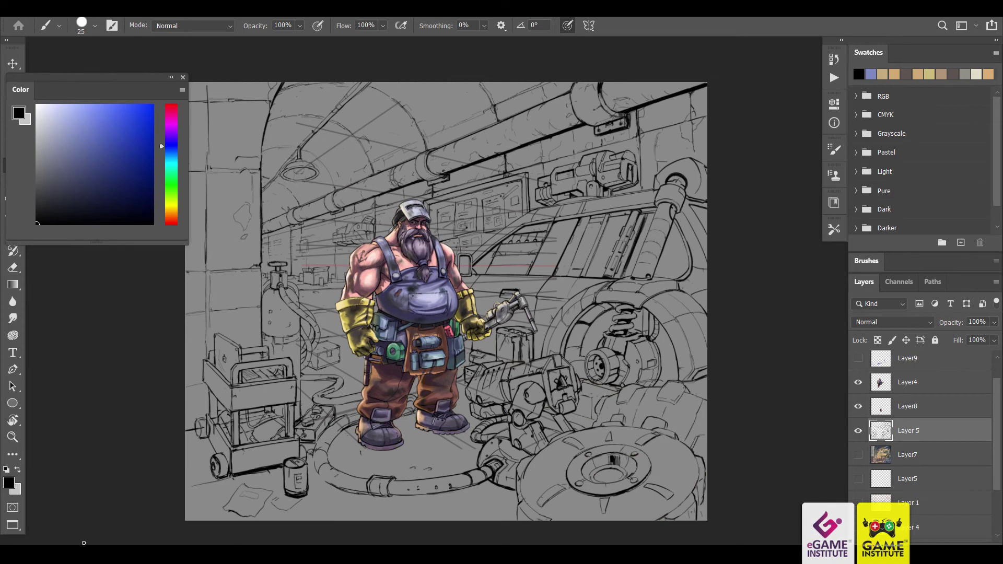
pyautogui.moveTo(291, 469)
pyautogui.mouseDown()
pyautogui.moveTo(291, 494)
pyautogui.moveTo(304, 496)
pyautogui.mouseUp()
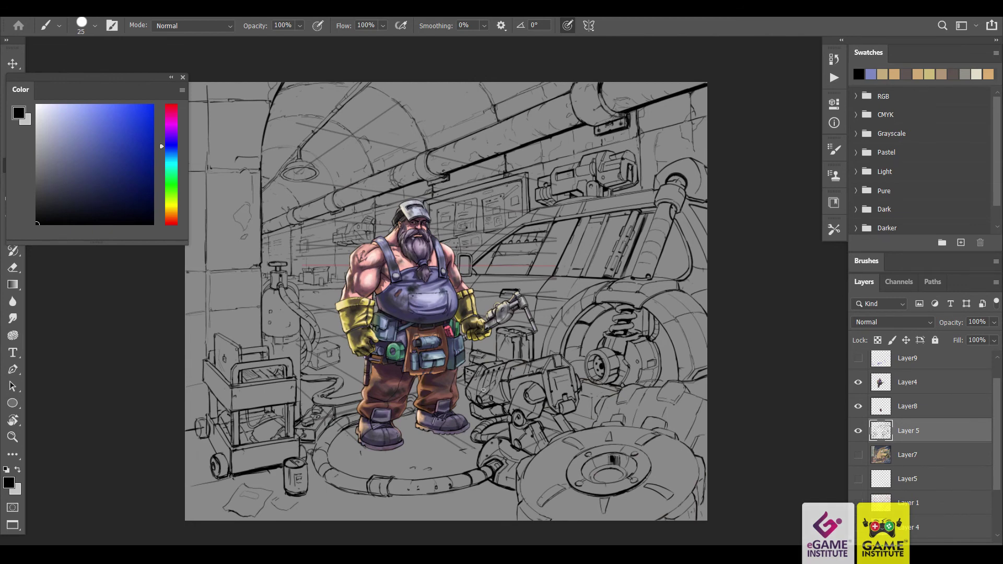
# Ink dark line details on the robot's left edge and lower front
pyautogui.moveTo(470, 375); pyautogui.dragTo(469, 400)
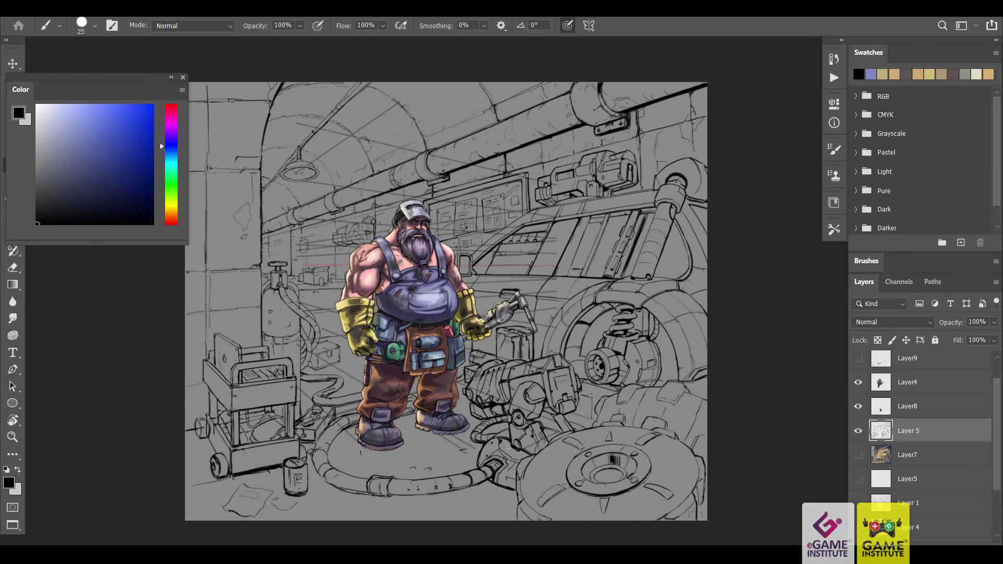
pyautogui.moveTo(548, 413); pyautogui.dragTo(546, 434)
pyautogui.moveTo(523, 396); pyautogui.dragTo(534, 385)
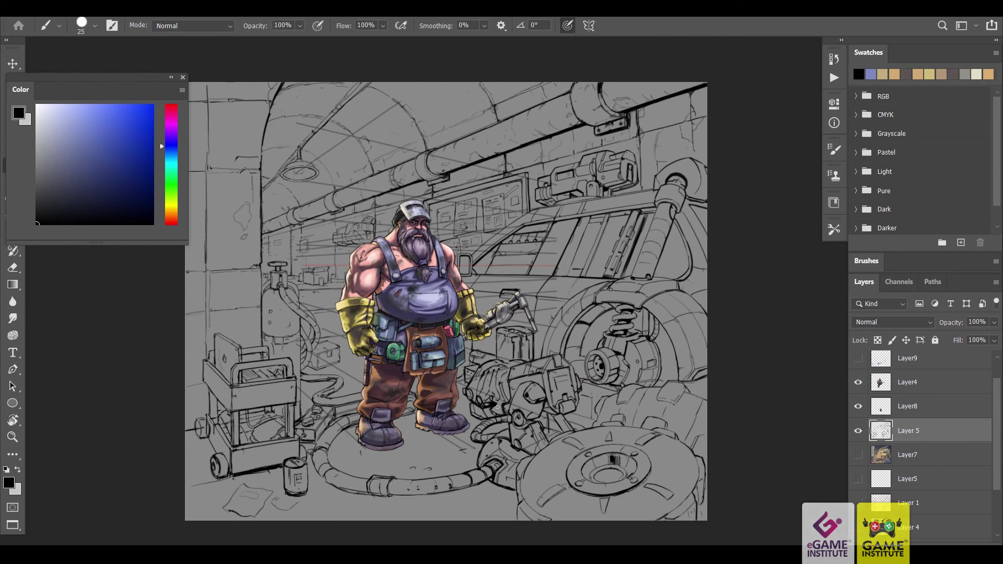
pyautogui.moveTo(491, 399)
pyautogui.mouseDown()
pyautogui.moveTo(501, 406)
pyautogui.moveTo(505, 393)
pyautogui.mouseUp()
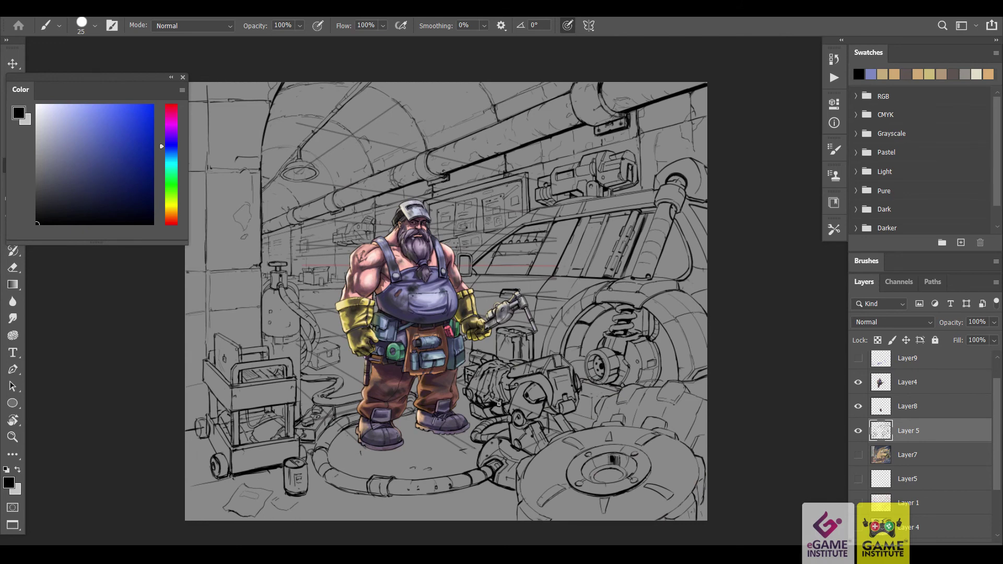
# Paint floor shadows around the boots and hose, and ink the hose by the robot
pyautogui.moveTo(444, 446)
pyautogui.mouseDown()
pyautogui.moveTo(424, 451)
pyautogui.moveTo(412, 440)
pyautogui.mouseUp()
pyautogui.moveTo(390, 460); pyautogui.dragTo(323, 479)
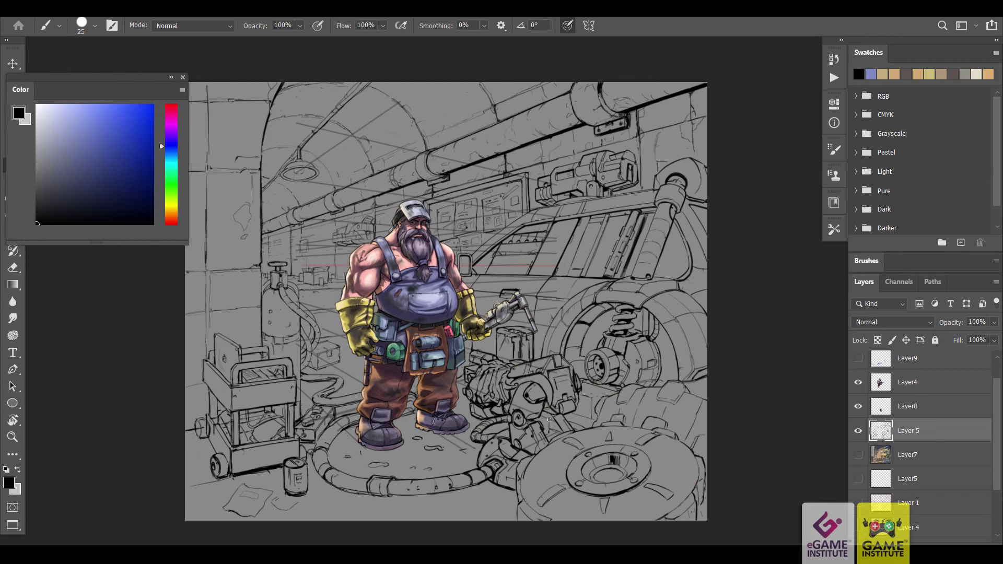
pyautogui.moveTo(548, 435); pyautogui.dragTo(550, 419)
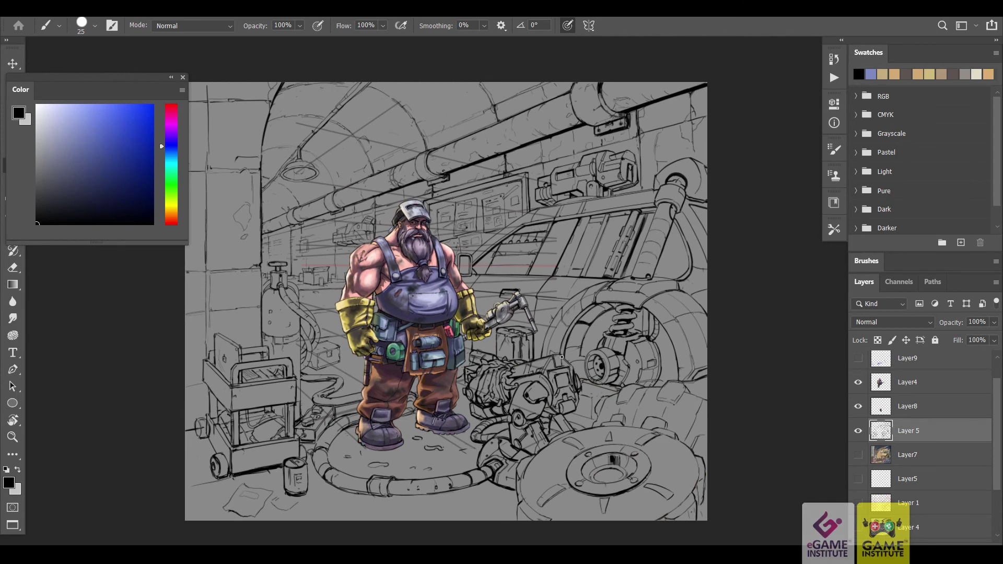
pyautogui.moveTo(471, 402); pyautogui.dragTo(474, 432)
pyautogui.moveTo(570, 319); pyautogui.dragTo(597, 330)
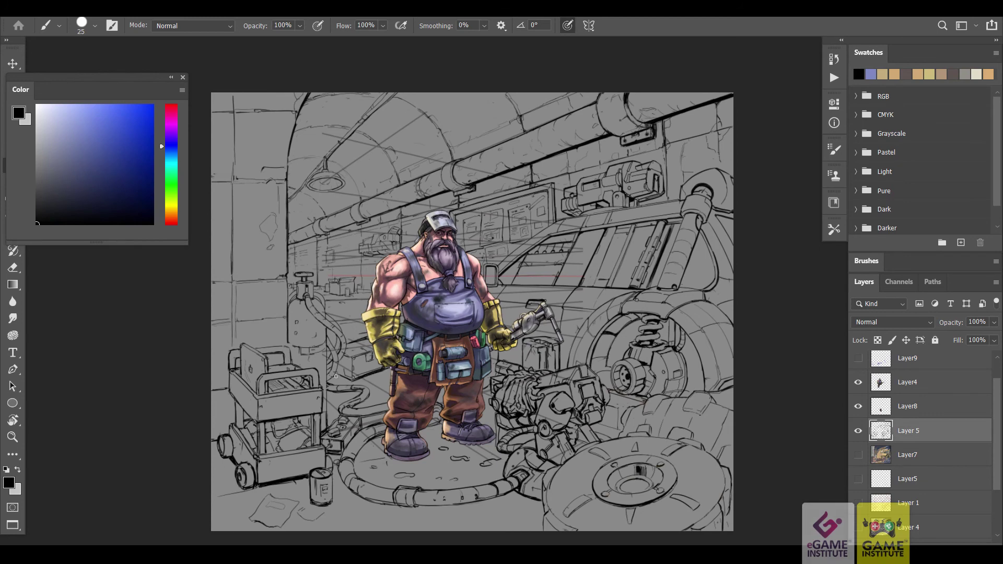
# Enlarge the brush, shade under the paint can, compare against Layer7, then outline the cart wheel
pyautogui.press(']')
pyautogui.scroll(1, 351, 382)
pyautogui.scroll(-2, 351, 382)
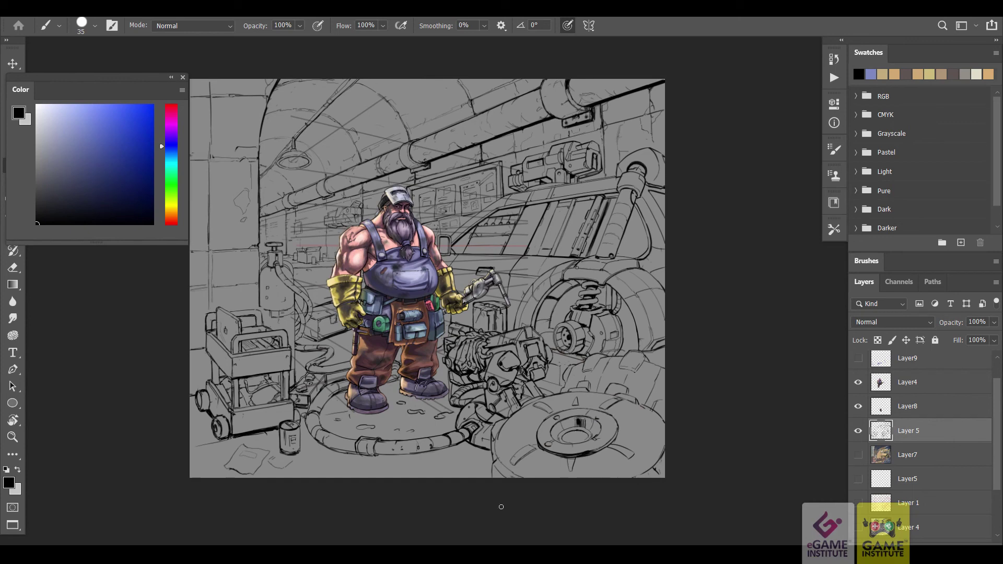
pyautogui.moveTo(281, 453); pyautogui.dragTo(299, 458)
pyautogui.click(858, 455)
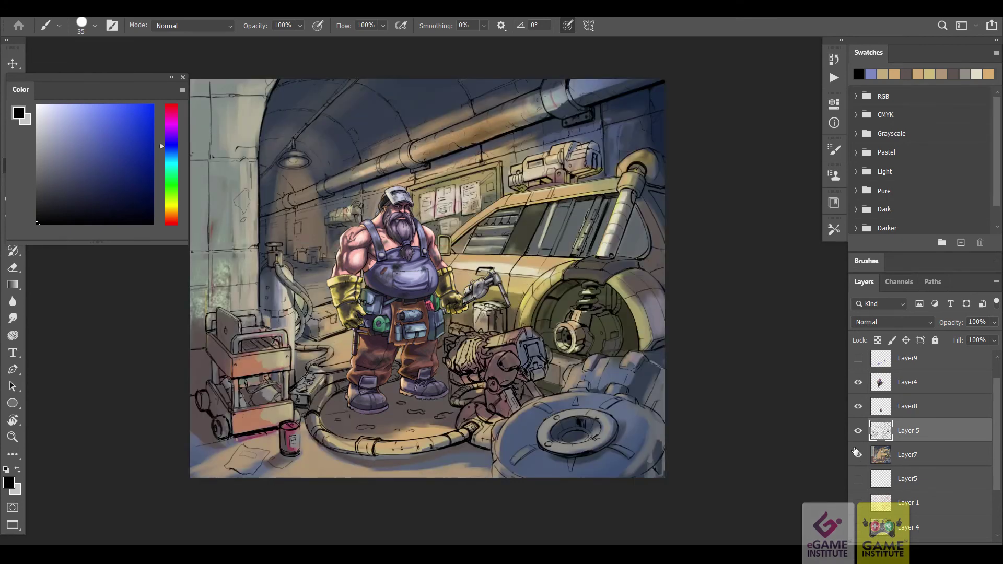
pyautogui.click(858, 455)
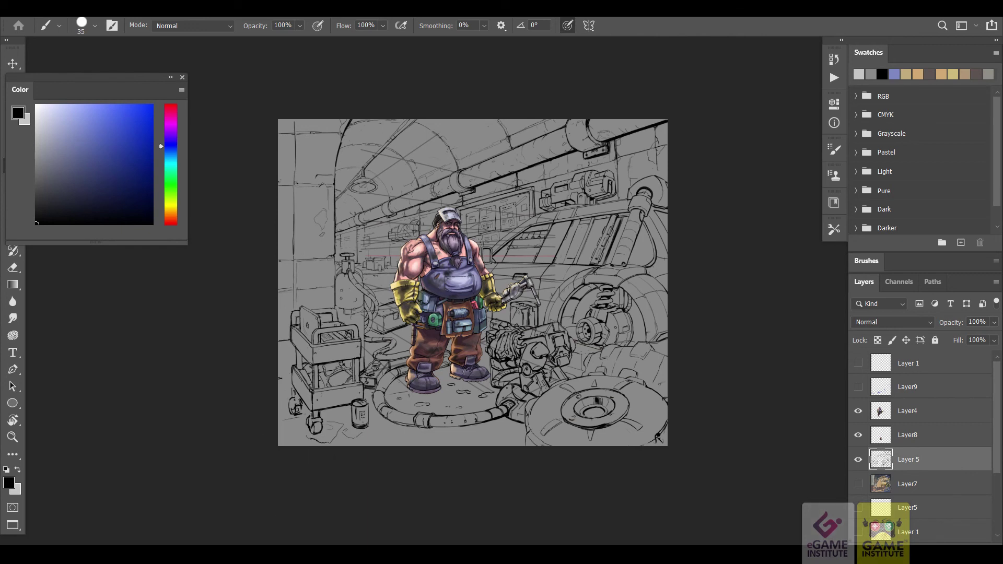
pyautogui.moveTo(292, 400); pyautogui.dragTo(289, 412)
# Undo the rough rear-wheel sketch, show Layer5's orange wheel guide and pick dark navy
pyautogui.hotkey('ctrl', 'z')
pyautogui.hotkey('ctrl', 'z')
pyautogui.hotkey('ctrl', 'z')
pyautogui.moveTo(291, 420); pyautogui.dragTo(292, 397)
pyautogui.click(867, 507)
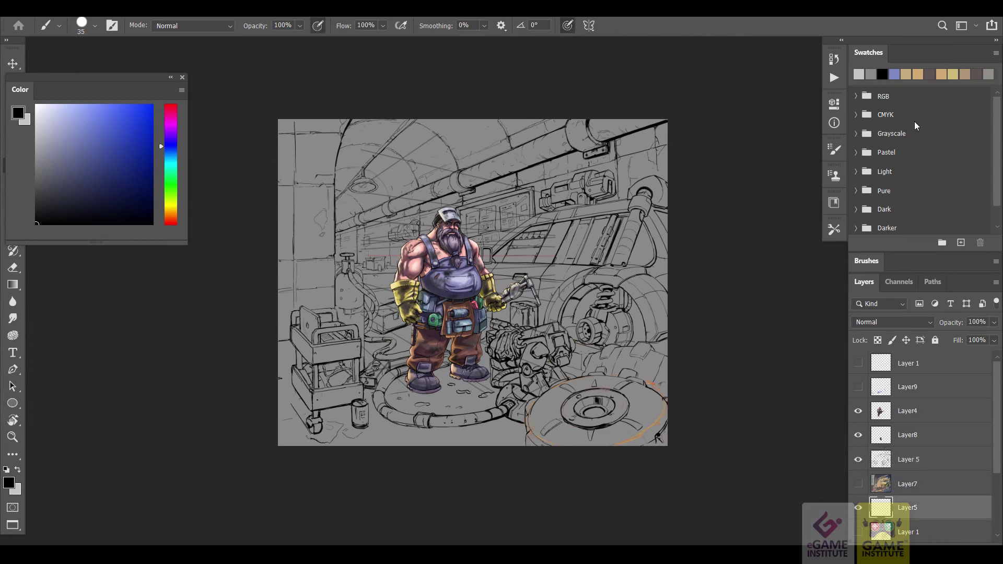
pyautogui.click(121, 196)
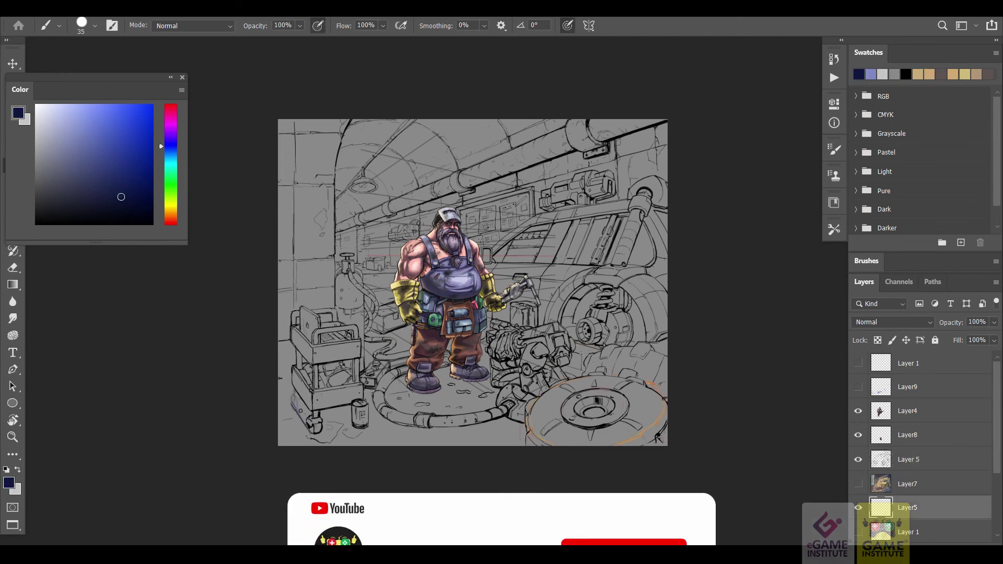
pyautogui.keyDown('ctrl'); pyautogui.click(296, 401); pyautogui.keyUp('ctrl')
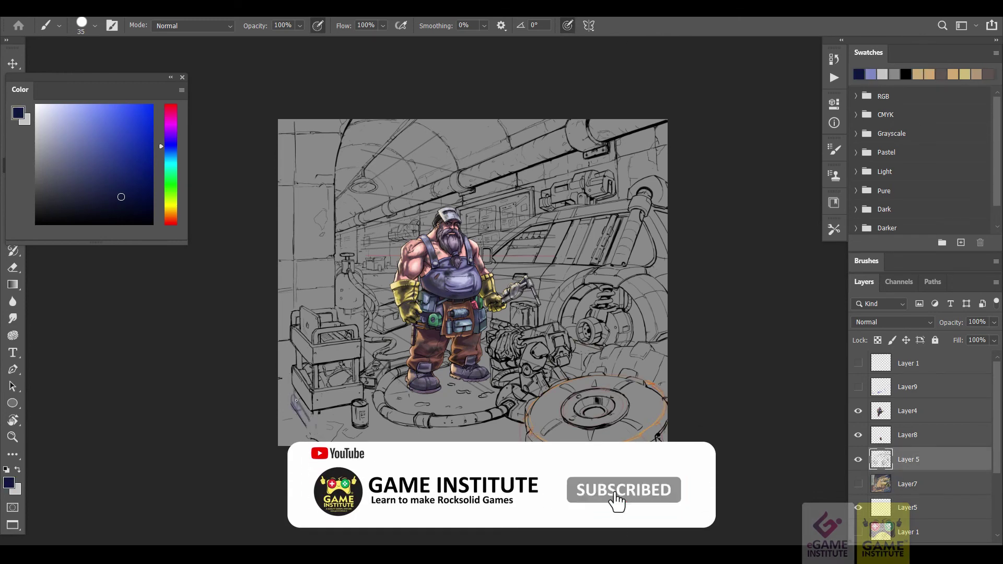
pyautogui.keyDown('ctrl'); pyautogui.click(312, 431); pyautogui.keyUp('ctrl')
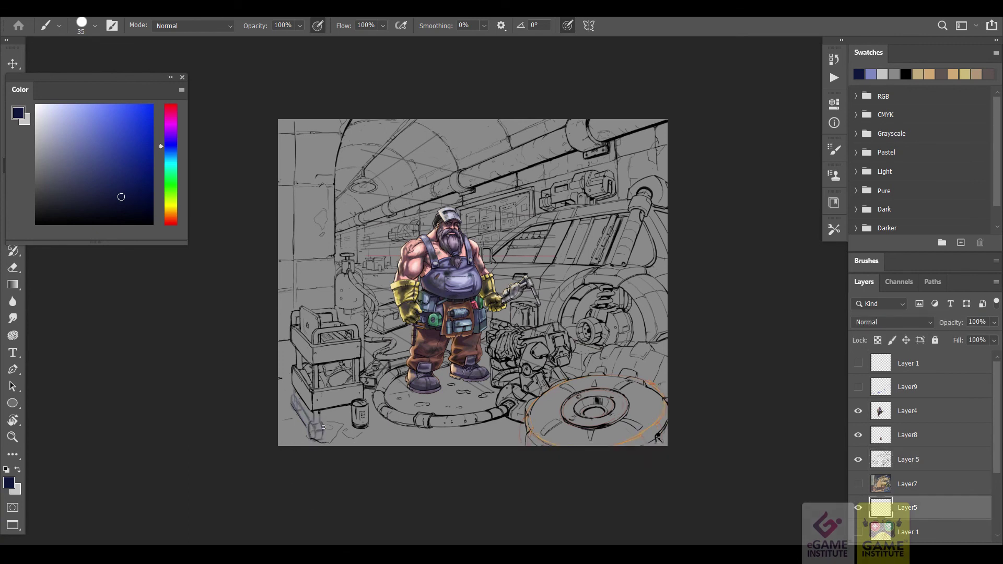
# Brush dark navy wheel ovals under the cart's left legs
pyautogui.moveTo(323, 428); pyautogui.dragTo(301, 457)
pyautogui.moveTo(310, 425); pyautogui.dragTo(312, 422)
pyautogui.moveTo(300, 397)
pyautogui.mouseDown()
pyautogui.moveTo(310, 427)
pyautogui.moveTo(300, 380)
pyautogui.mouseUp()
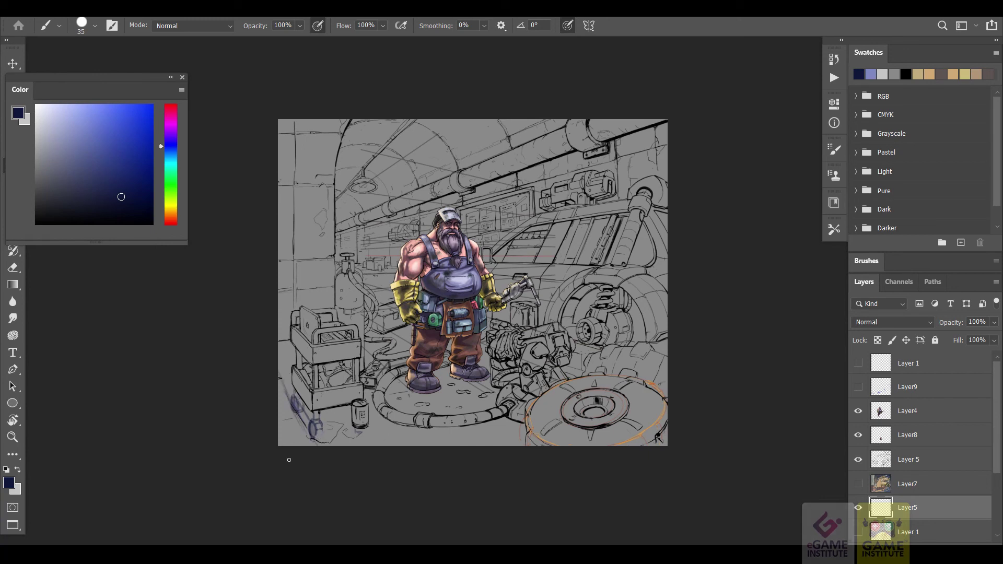
pyautogui.hotkey('ctrl', 'z')
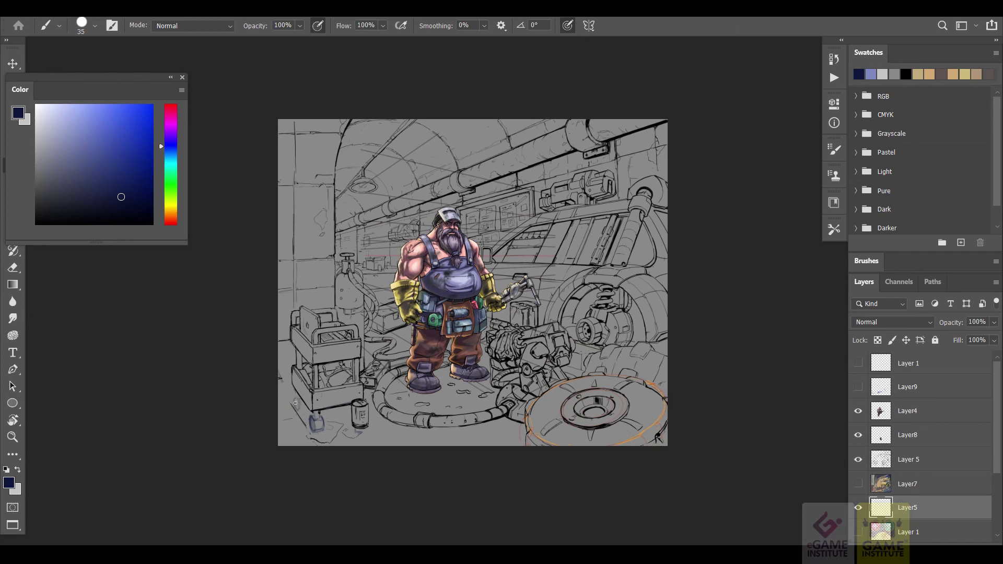
pyautogui.moveTo(295, 403); pyautogui.dragTo(296, 412)
pyautogui.moveTo(313, 417); pyautogui.dragTo(326, 438)
pyautogui.moveTo(295, 393)
pyautogui.mouseDown()
pyautogui.moveTo(309, 434)
pyautogui.moveTo(343, 425)
pyautogui.mouseUp()
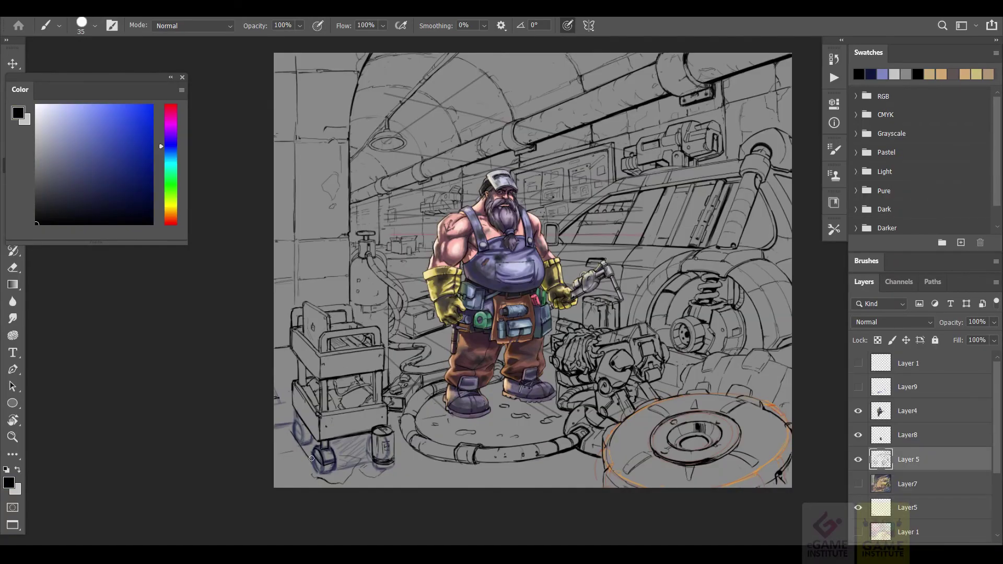
# Outline the front and rear cart wheels in dark blue and hide the orange Layer5 guide
pyautogui.moveTo(315, 460)
pyautogui.mouseDown()
pyautogui.moveTo(309, 451)
pyautogui.moveTo(326, 475)
pyautogui.mouseUp()
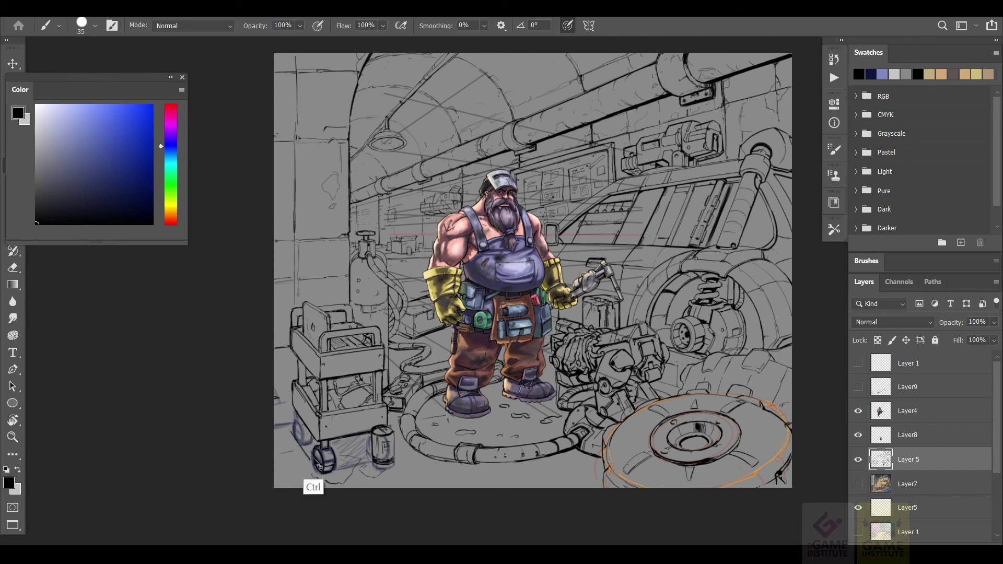
pyautogui.press('ctrl')
pyautogui.moveTo(296, 426)
pyautogui.mouseDown()
pyautogui.moveTo(306, 439)
pyautogui.moveTo(294, 451)
pyautogui.mouseUp()
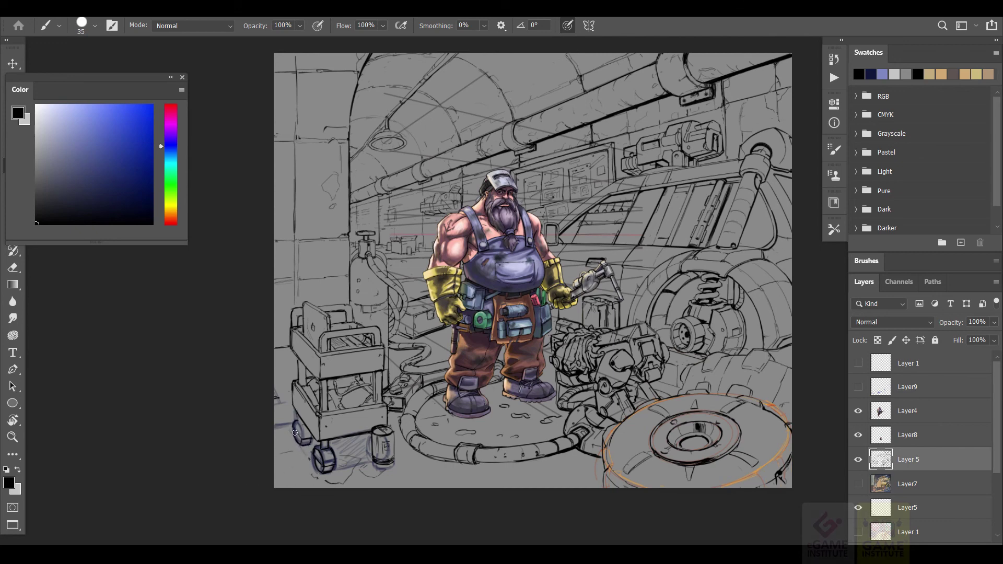
pyautogui.click(859, 507)
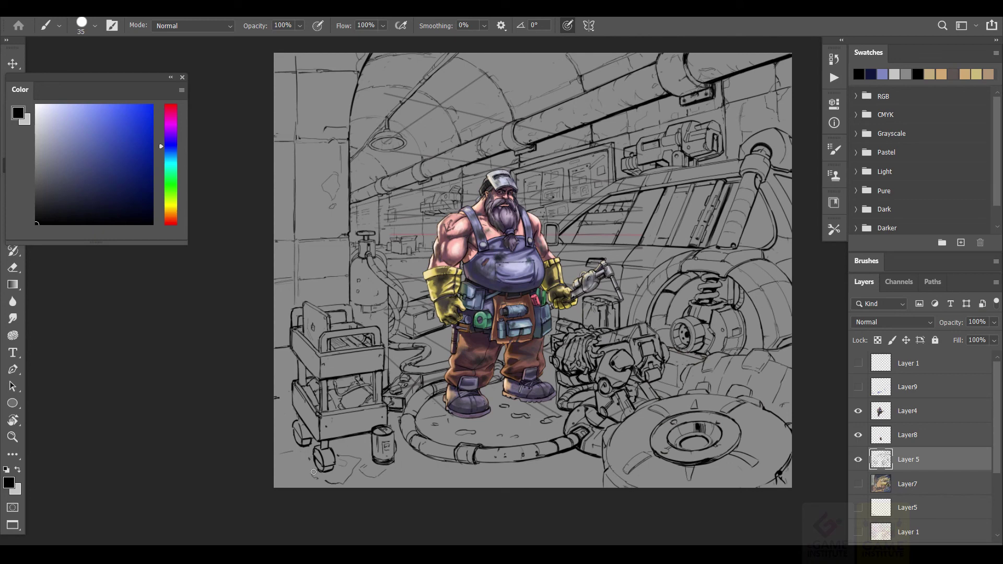
# With a smaller brush, paint a shadow under and beside the front cart wheel
pyautogui.press('[')
pyautogui.moveTo(314, 473); pyautogui.dragTo(330, 483)
pyautogui.moveTo(330, 447); pyautogui.dragTo(299, 440)
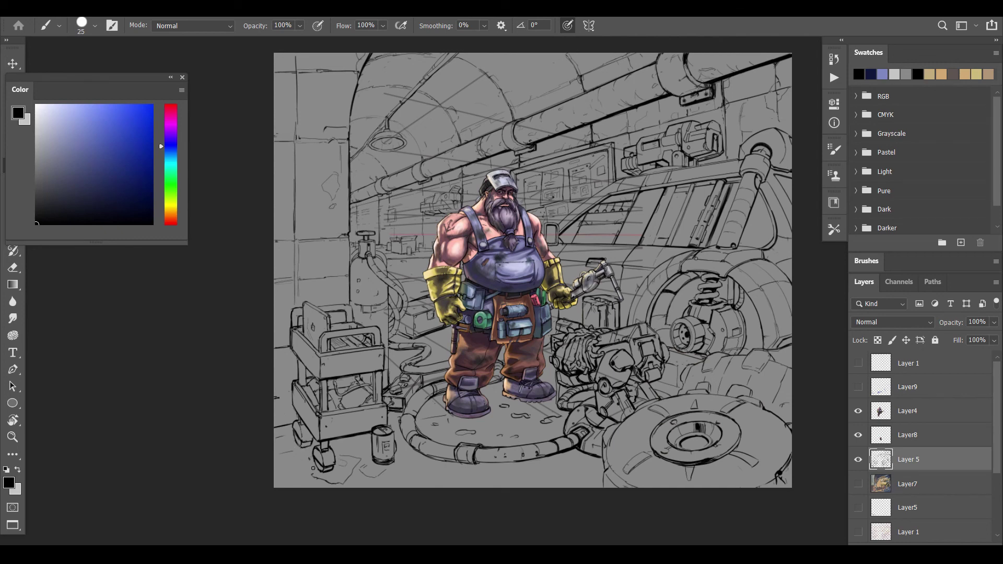
# Lasso the cart wheel and nudge it into a better position
pyautogui.press('l')
pyautogui.moveTo(334, 445); pyautogui.dragTo(334, 444)
pyautogui.press('v')
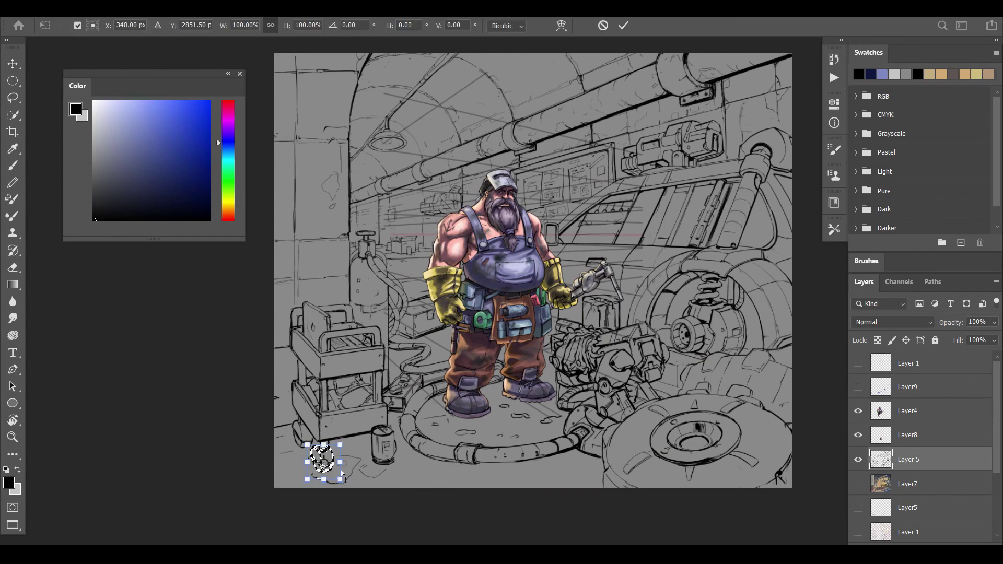
pyautogui.hotkey('ctrl', 'd')
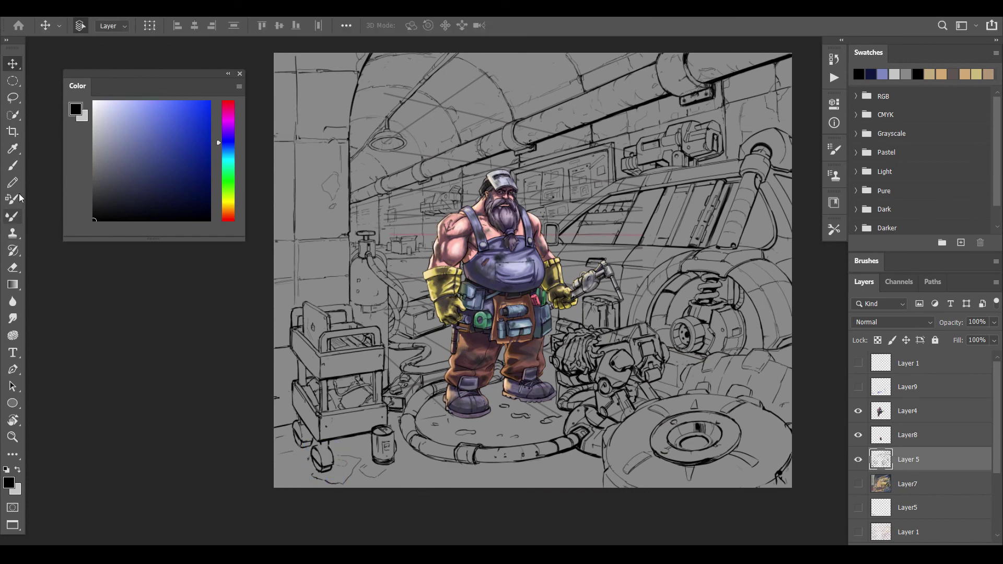
# Re-ink the front and back cart wheel outlines with the brush
pyautogui.press('b')
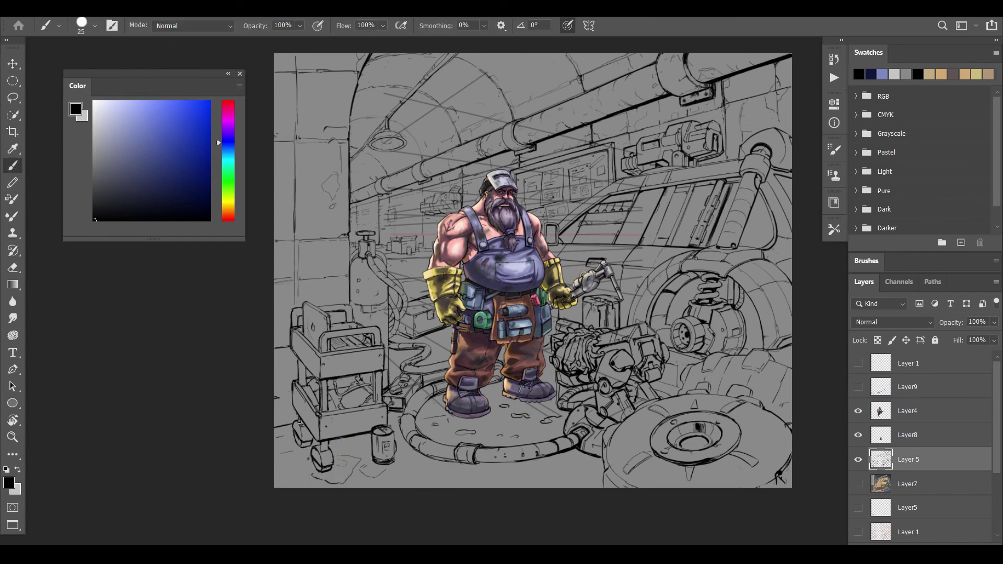
pyautogui.moveTo(327, 443); pyautogui.dragTo(336, 465)
pyautogui.moveTo(302, 432)
pyautogui.mouseDown()
pyautogui.moveTo(294, 443)
pyautogui.moveTo(307, 447)
pyautogui.mouseUp()
pyautogui.rightClick(306, 445)
pyautogui.press('Escape')
pyautogui.press('[')
pyautogui.moveTo(290, 437)
pyautogui.mouseDown()
pyautogui.moveTo(259, 468)
pyautogui.moveTo(288, 480)
pyautogui.moveTo(281, 496)
pyautogui.moveTo(289, 490)
pyautogui.mouseUp()
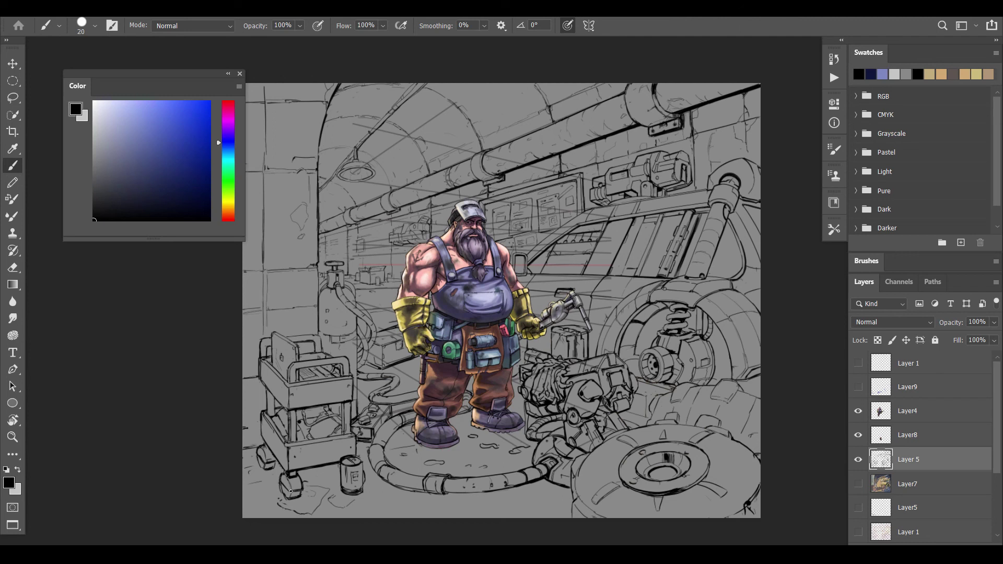